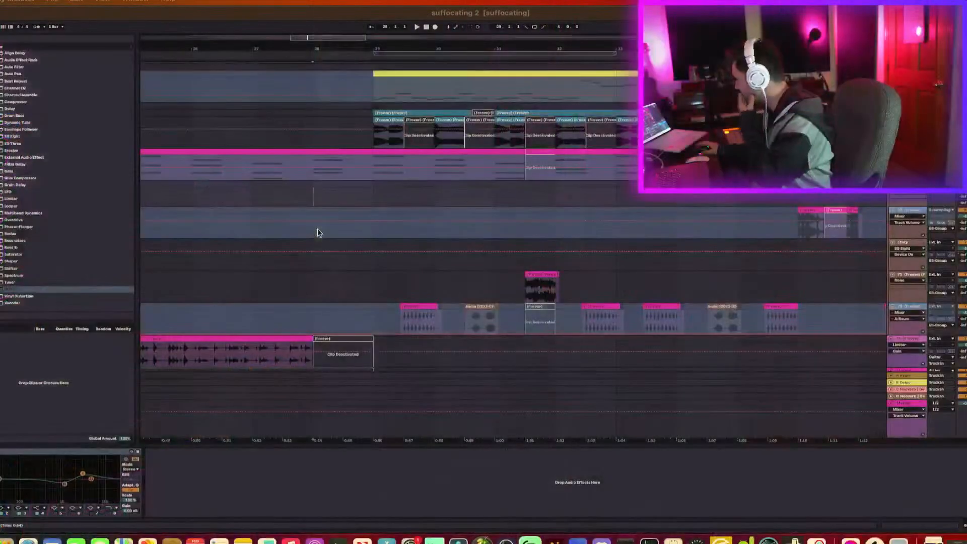
# Step: Survey the whole arrangement and play it from the first kick clip at bar 5
pyautogui.scroll(-2, 398, 291)
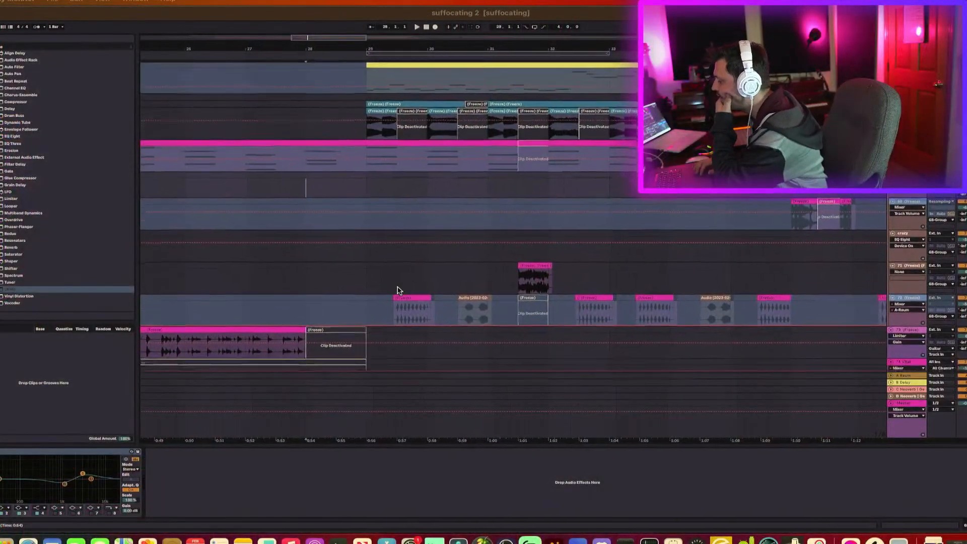
pyautogui.hscroll(3, 398, 290)
pyautogui.scroll(5, 432, 110)
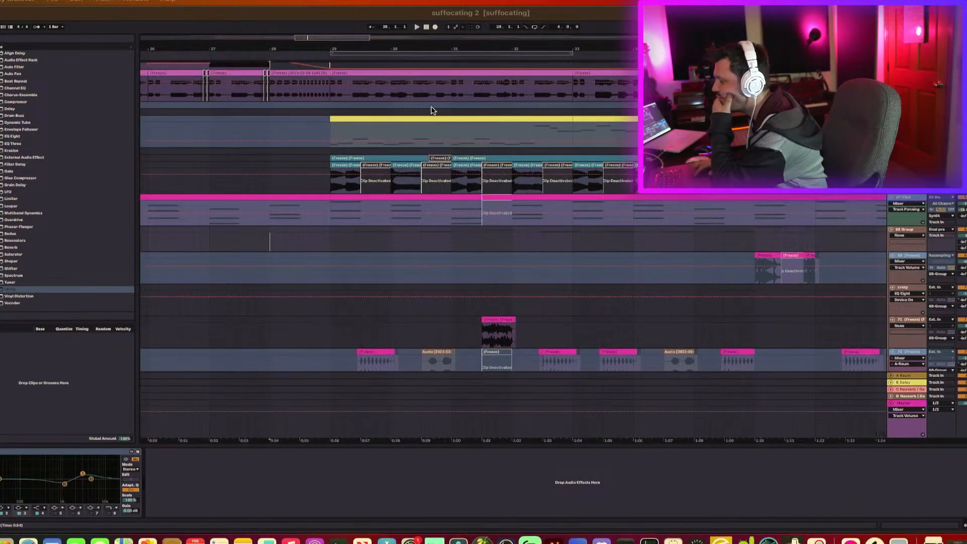
pyautogui.click(435, 47)
pyautogui.moveTo(434, 47); pyautogui.dragTo(305, 46)
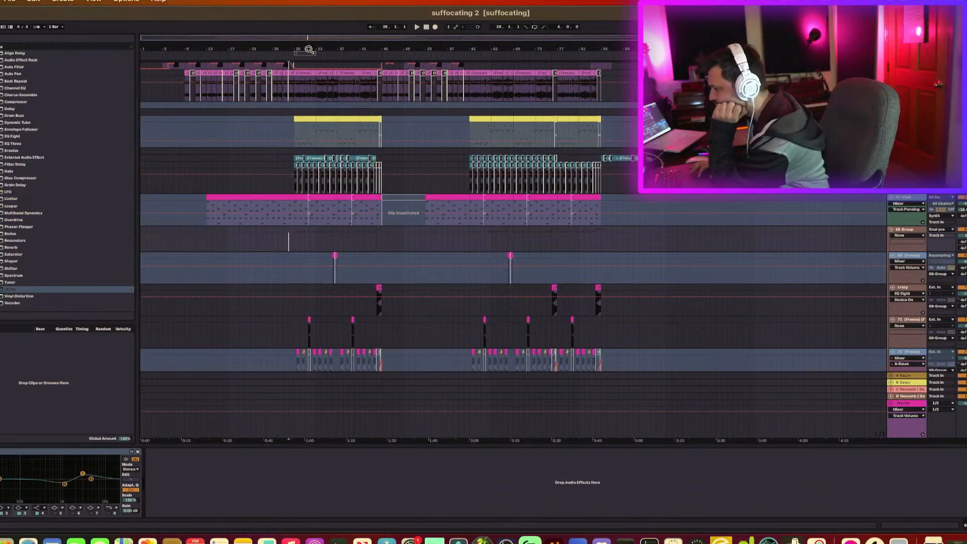
pyautogui.scroll(10, 323, 179)
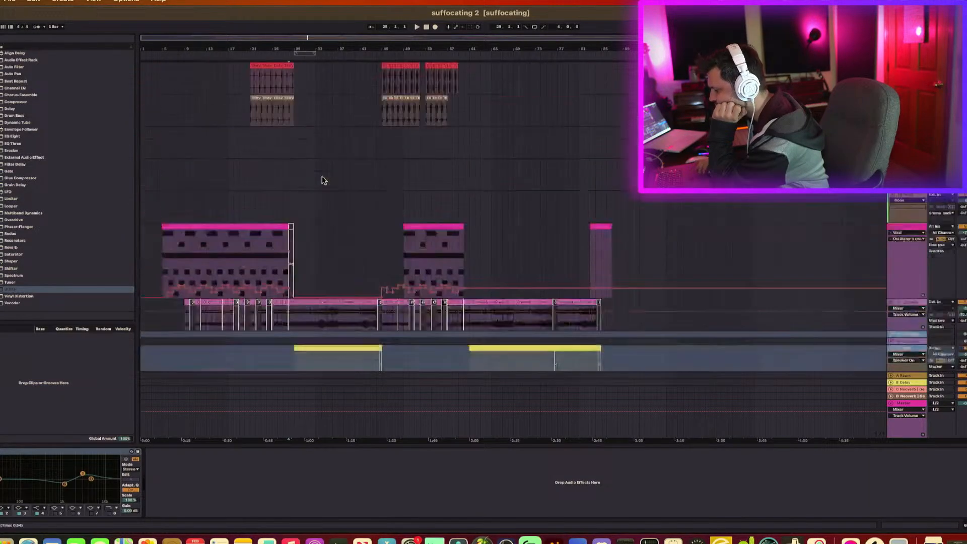
pyautogui.scroll(3, 322, 180)
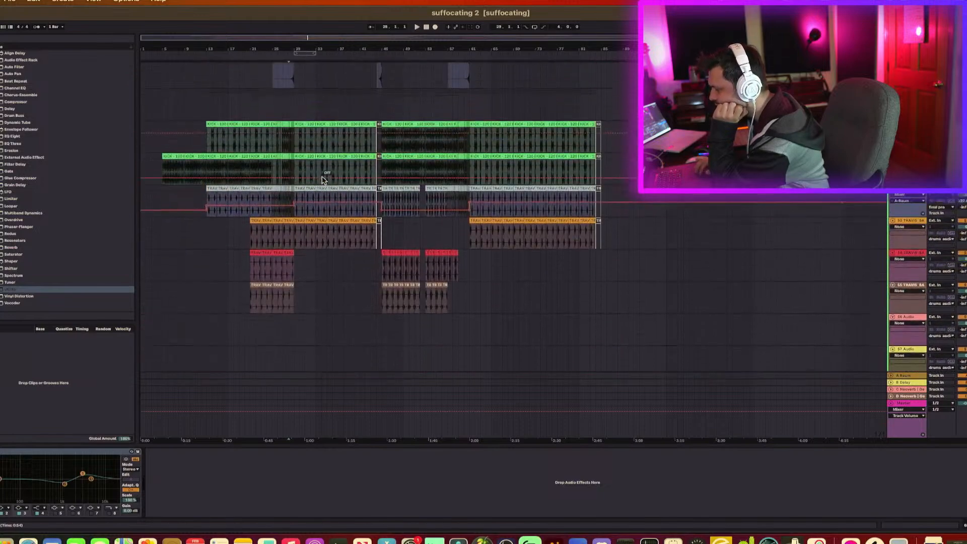
pyautogui.click(162, 176)
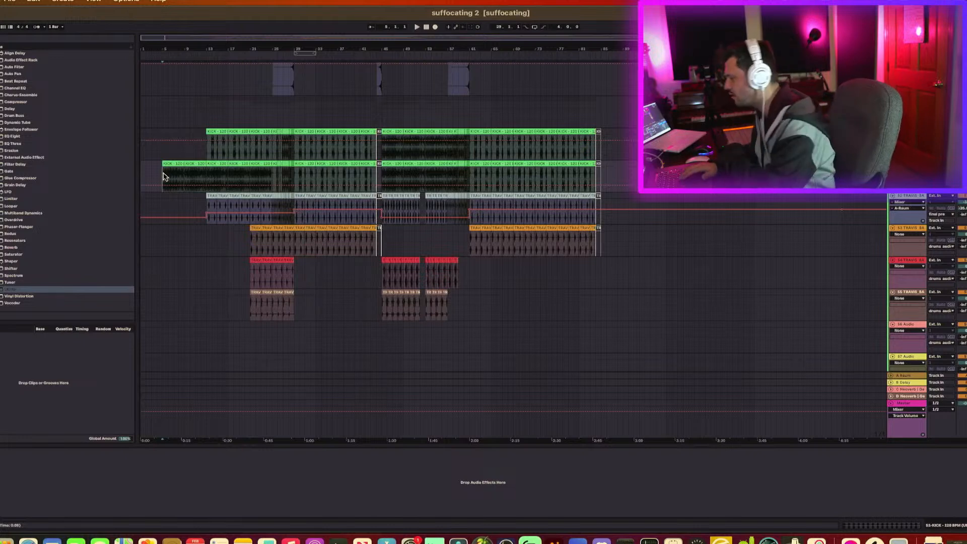
pyautogui.press('space')
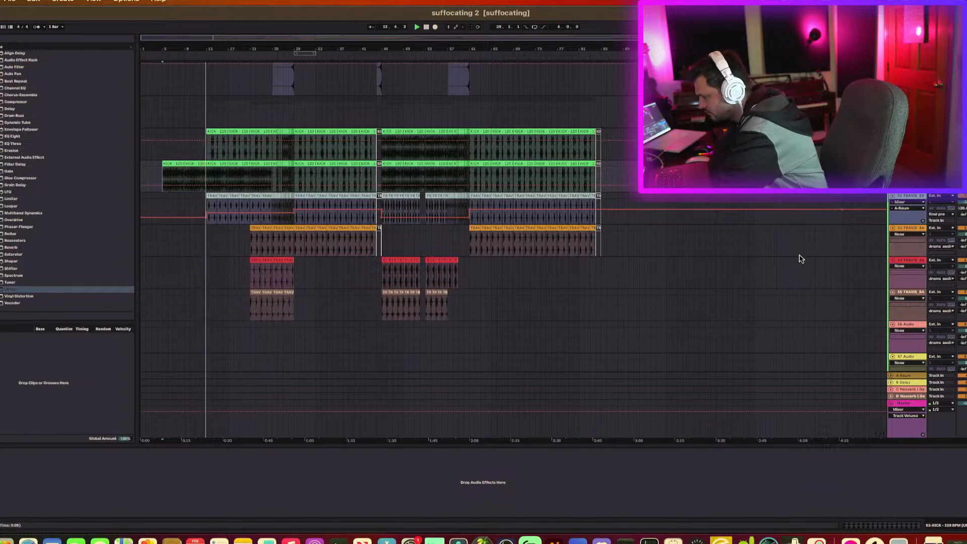
# Step: Inspect the large pink Vital MIDI clip's devices and replay the intro from about bar 9
pyautogui.scroll(-10, 801, 259)
pyautogui.scroll(-2, 801, 259)
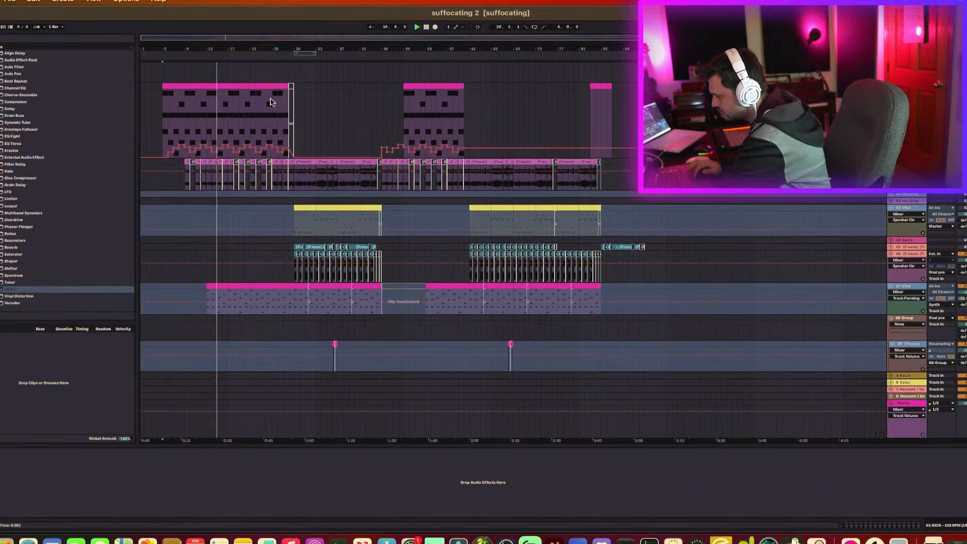
pyautogui.click(271, 90)
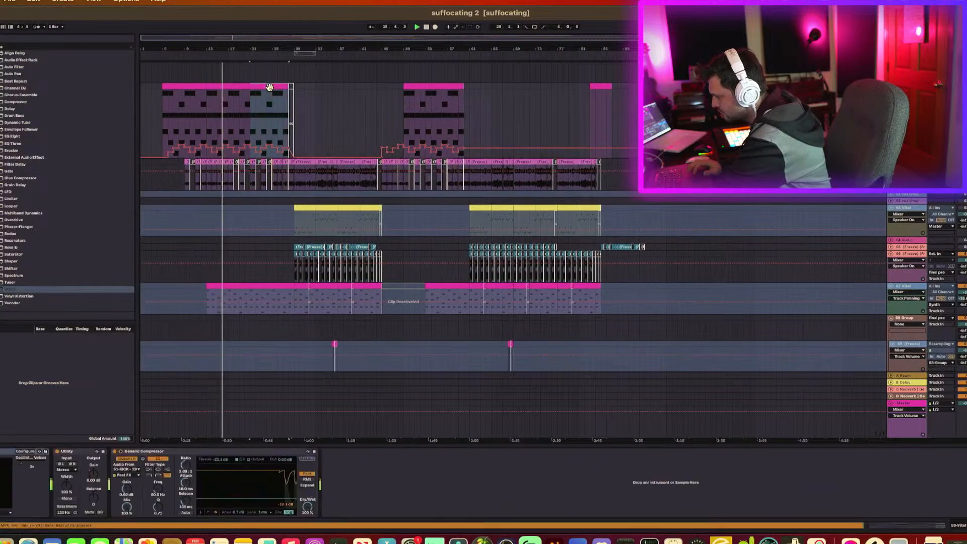
pyautogui.click(311, 124)
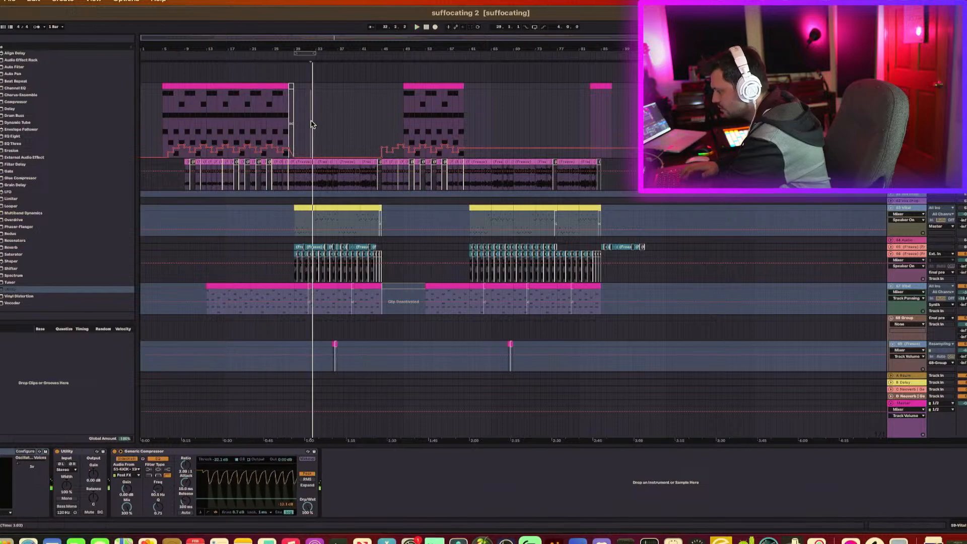
pyautogui.click(184, 121)
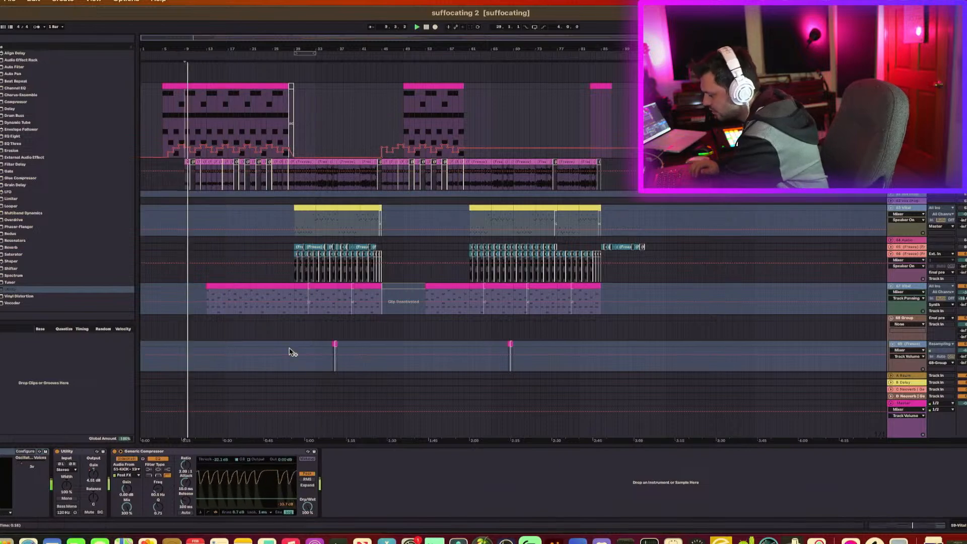
pyautogui.scroll(-5, 290, 352)
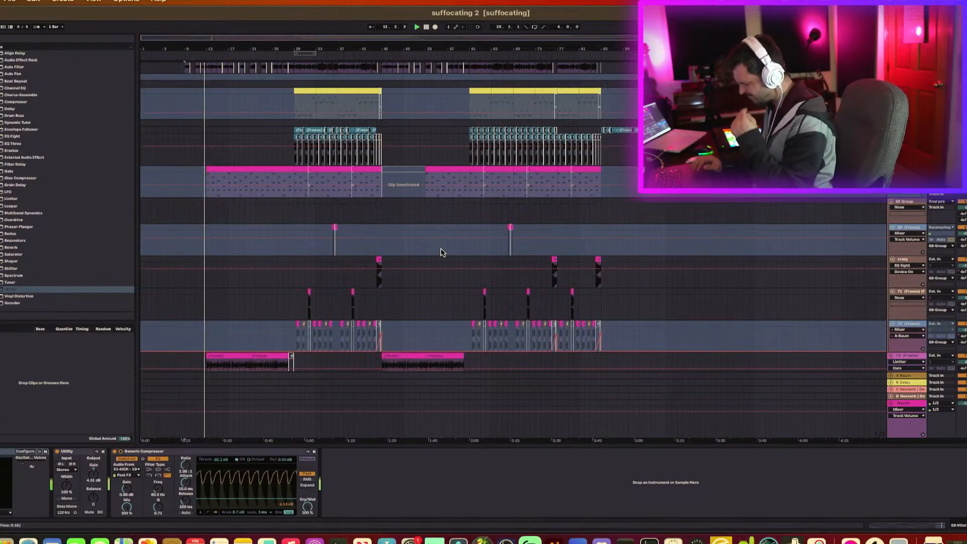
pyautogui.click(305, 304)
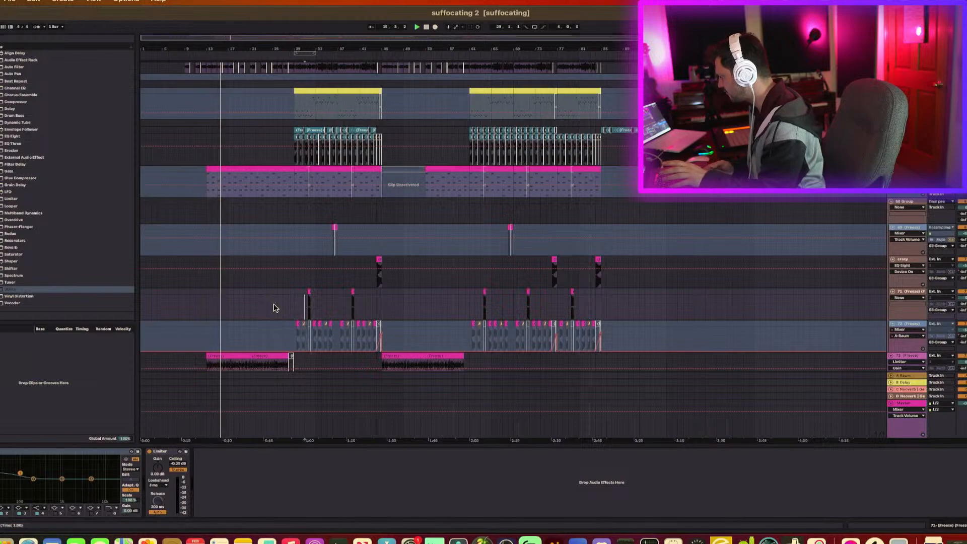
# Step: Check the track levels in the session mixer during playback, and return to the arrangement
pyautogui.press('Tab')
pyautogui.hscroll(20, 189, 342)
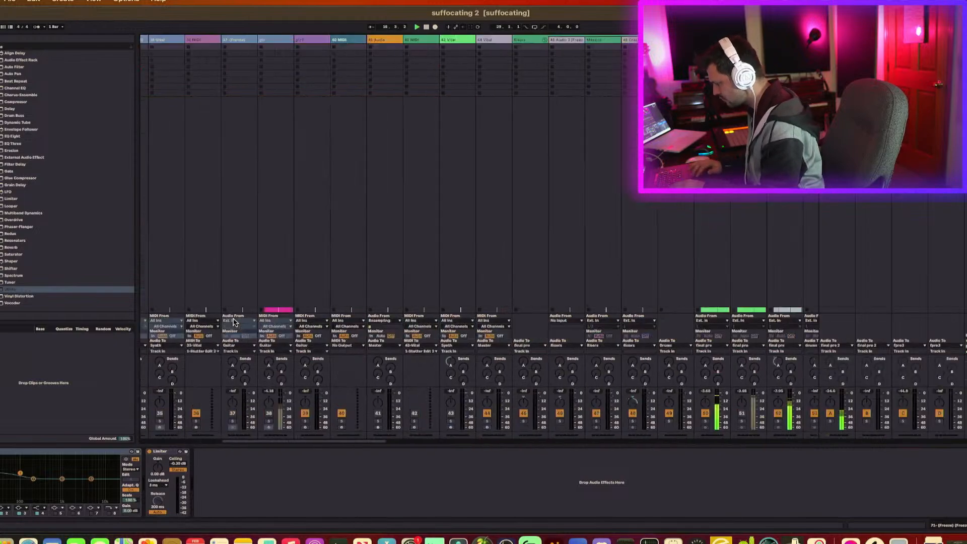
pyautogui.hscroll(-10, 234, 323)
pyautogui.press('Tab')
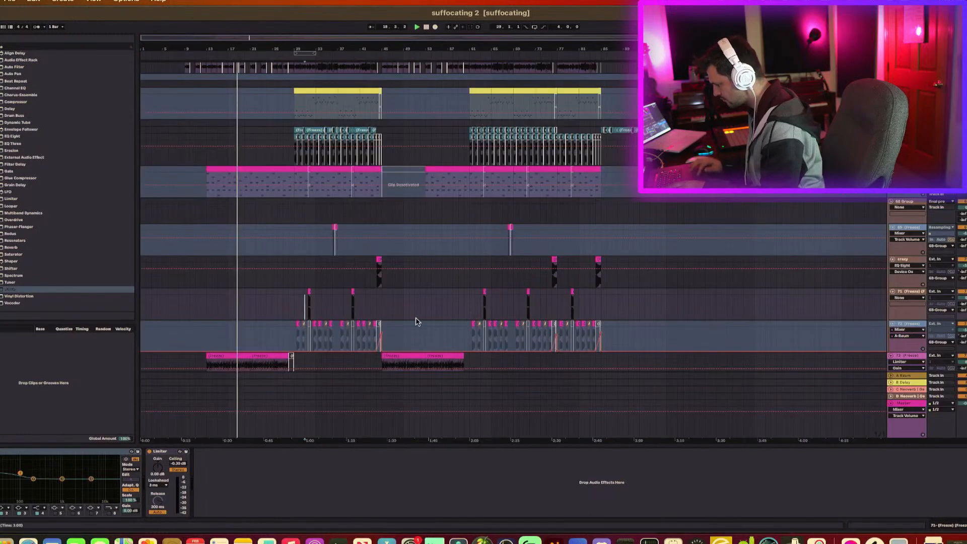
# Step: Inspect the device chains of the frozen guitar track and the two frozen lead tracks during playback
pyautogui.scroll(-5, 415, 322)
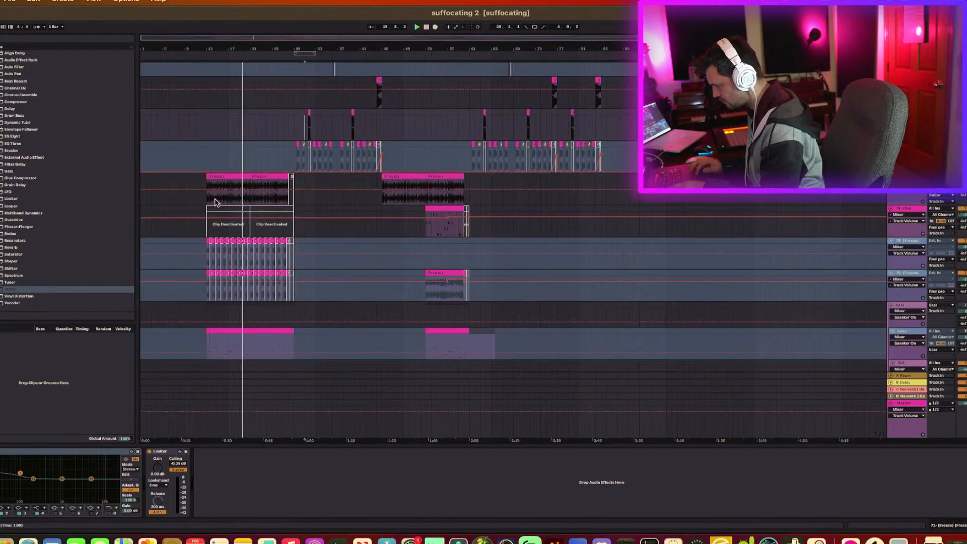
pyautogui.click(215, 201)
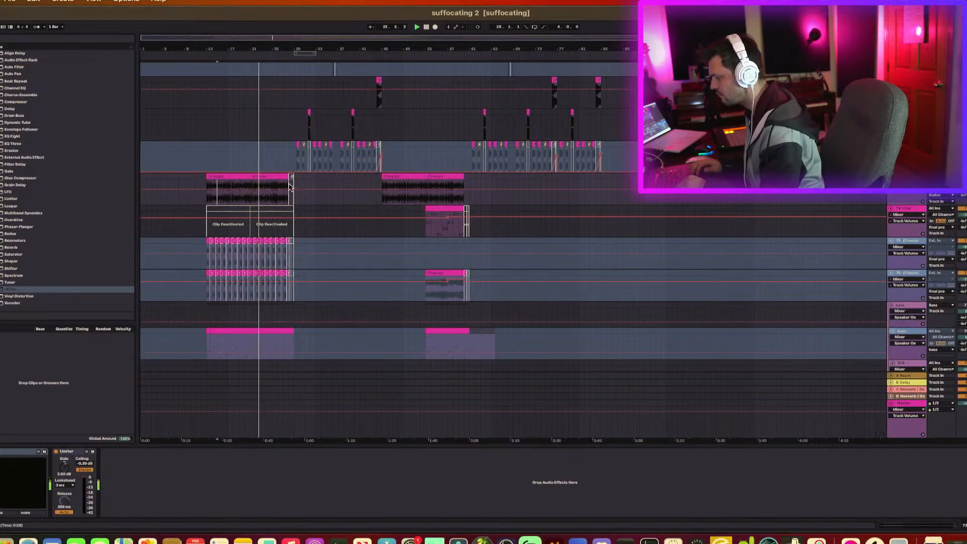
pyautogui.scroll(-12, 290, 187)
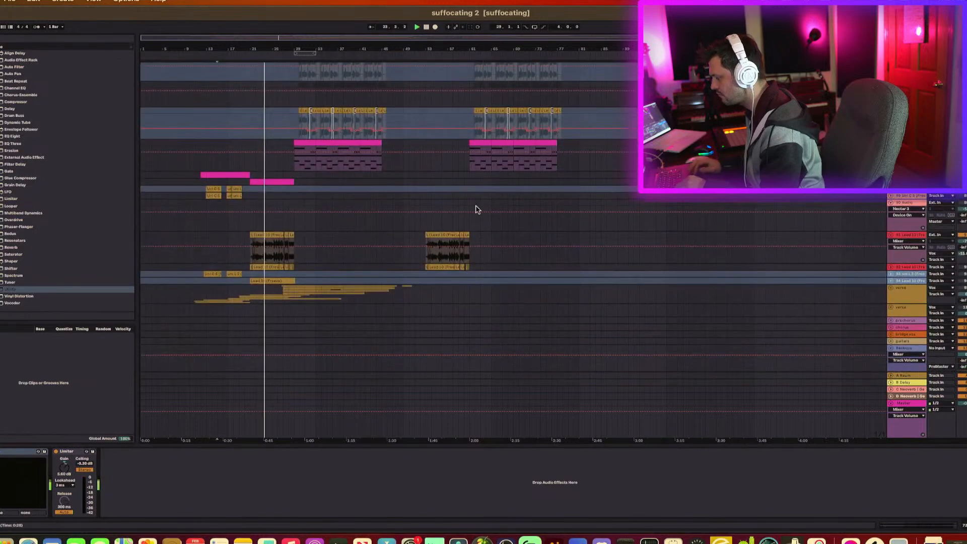
pyautogui.click(925, 239)
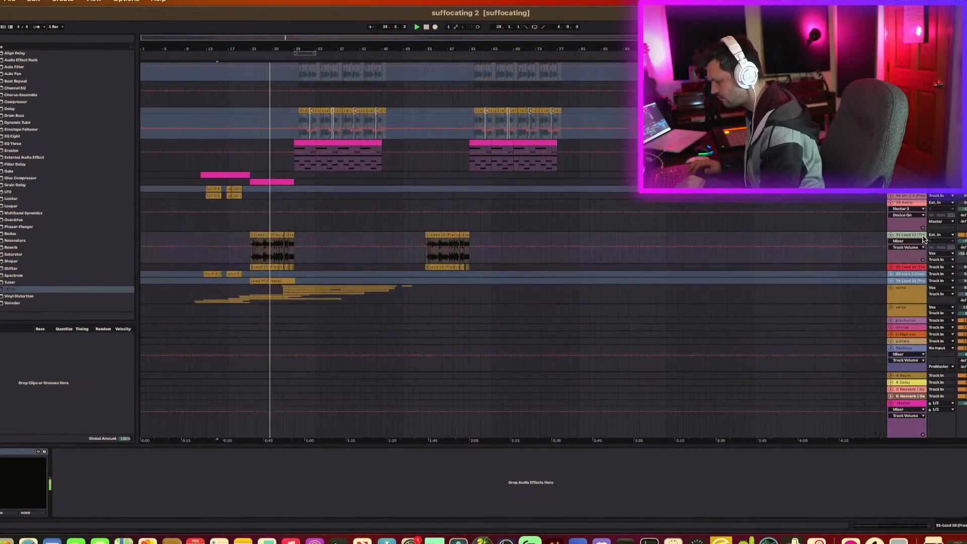
pyautogui.click(922, 268)
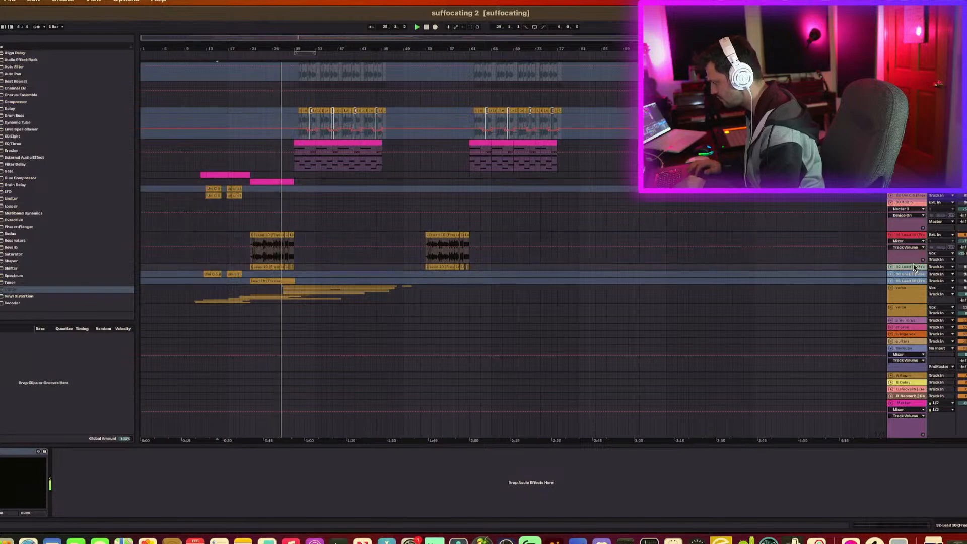
# Step: Examine the layered clips in the section starting at bar 29 while it plays
pyautogui.scroll(10, 913, 257)
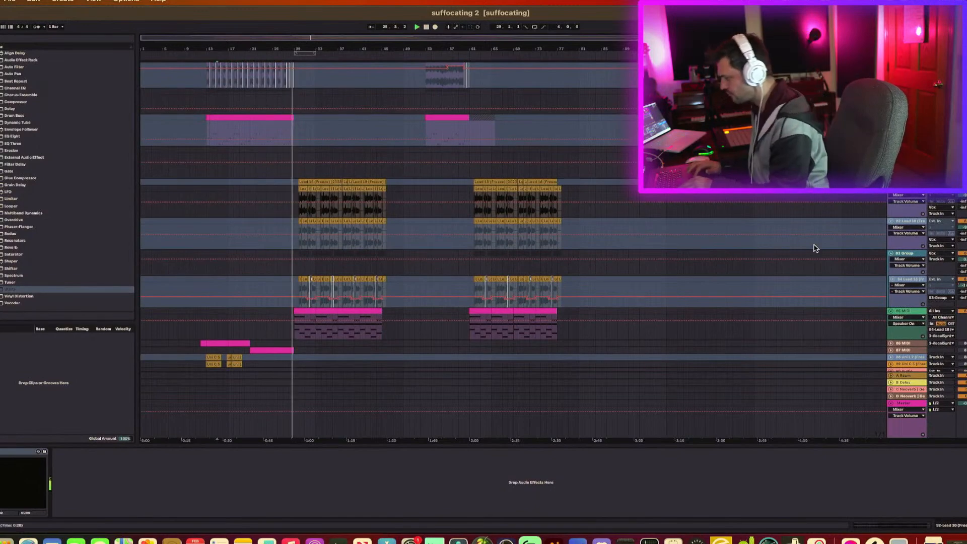
pyautogui.scroll(10, 735, 245)
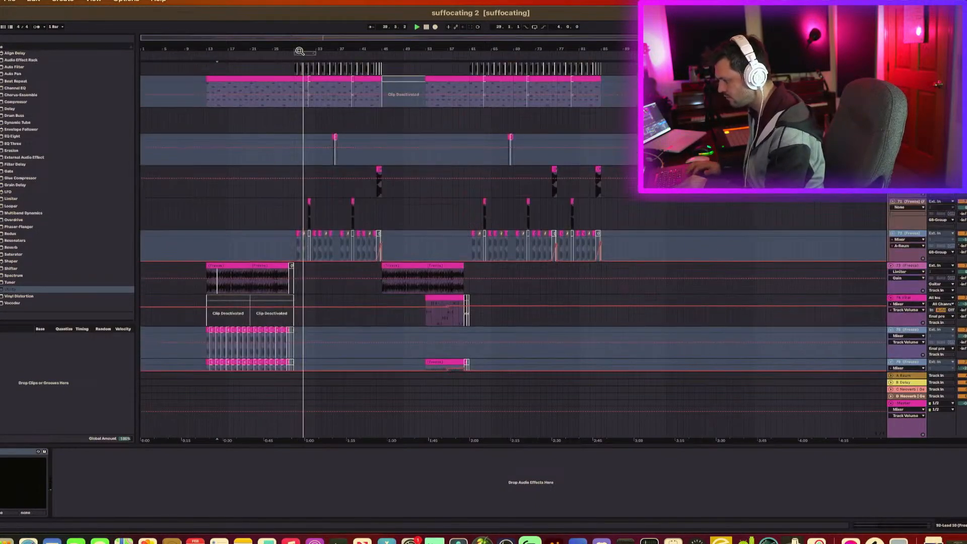
pyautogui.moveTo(301, 48); pyautogui.dragTo(301, 111)
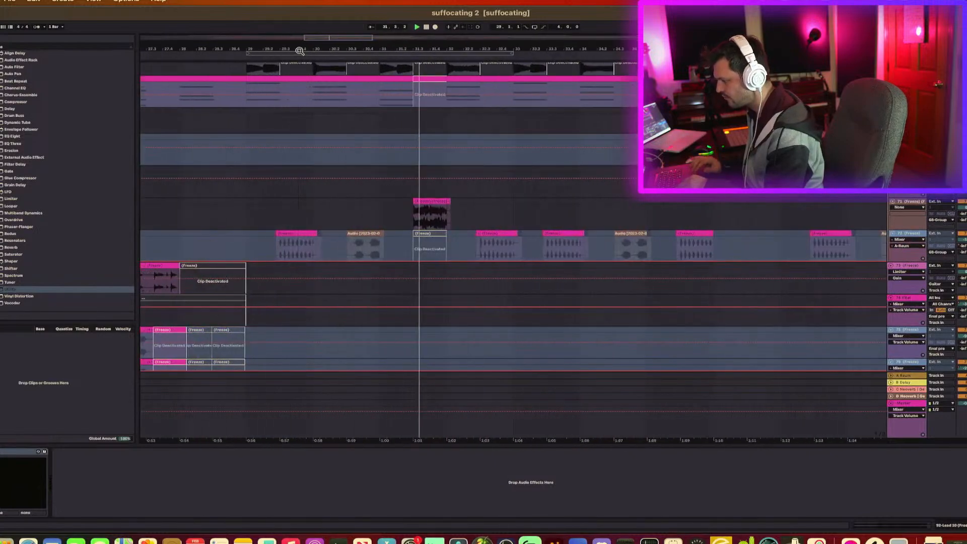
pyautogui.scroll(6, 418, 145)
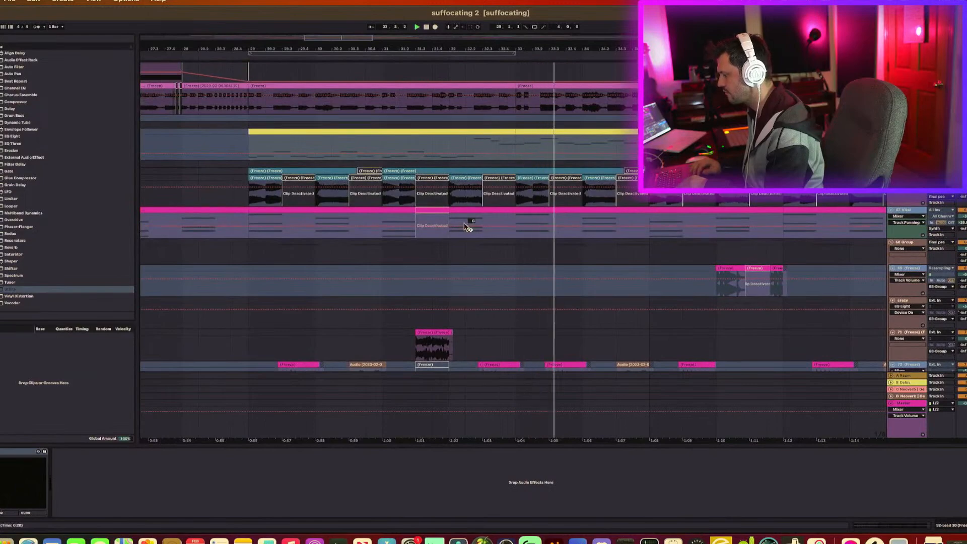
pyautogui.scroll(-3, 464, 225)
pyautogui.hscroll(3, 465, 225)
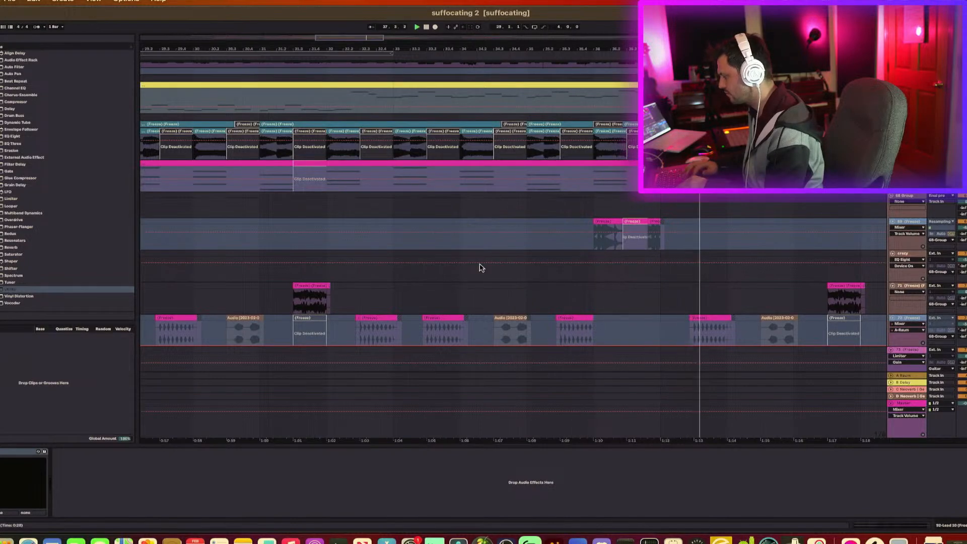
pyautogui.hscroll(-5, 413, 266)
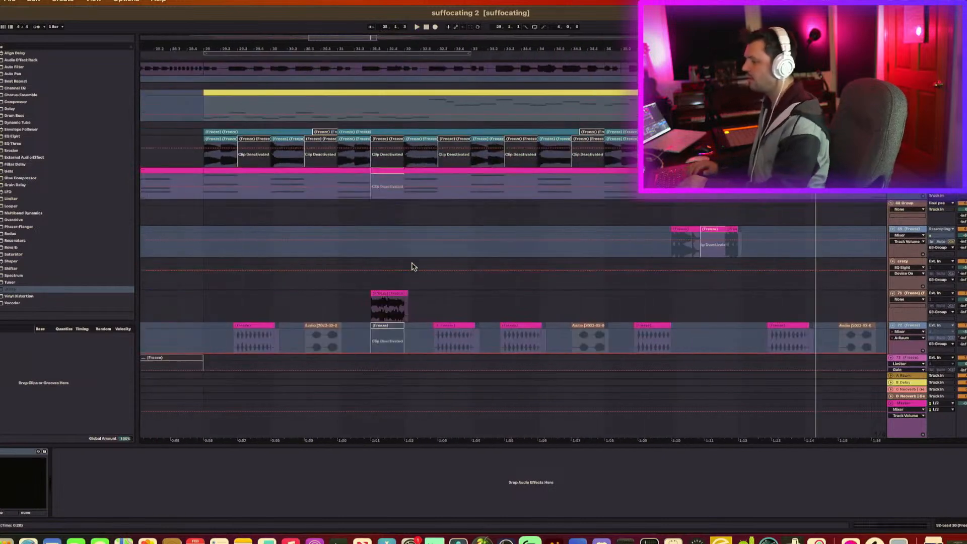
# Step: Audition the section from the short audio clip in the second half of bar 30
pyautogui.moveTo(356, 49); pyautogui.dragTo(355, 37)
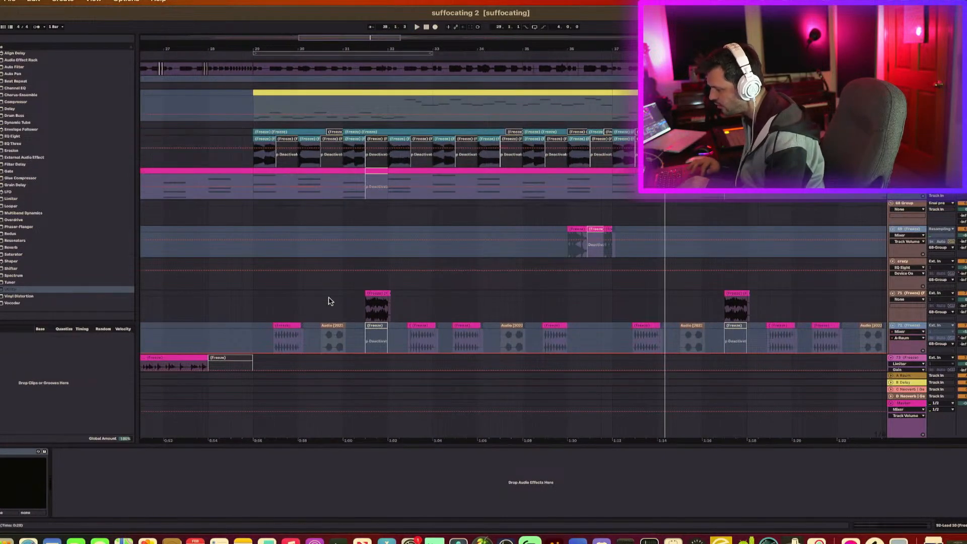
pyautogui.click(325, 328)
pyautogui.press('space')
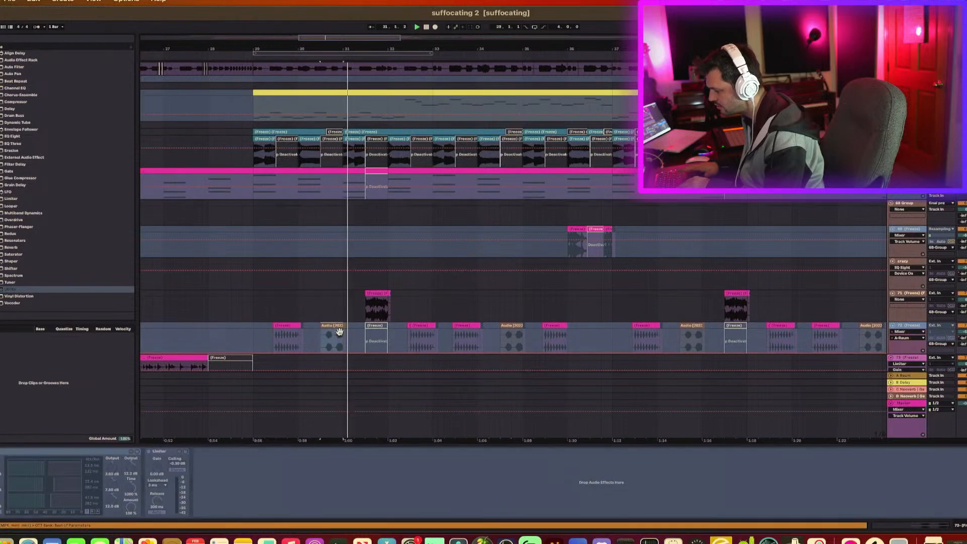
pyautogui.press('space')
# Step: Audition the frozen teal track's clip in the first half of bar 30 several times
pyautogui.click(310, 145)
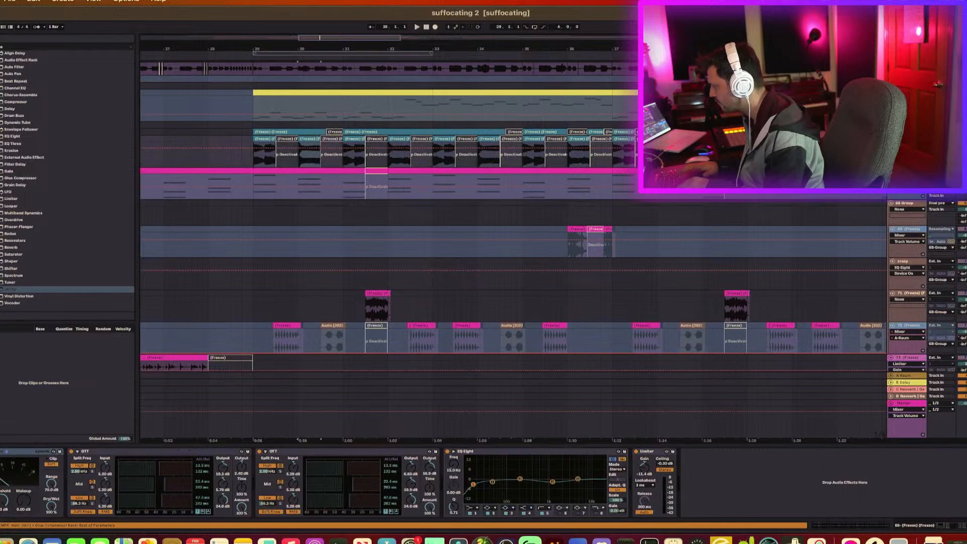
pyautogui.press('space')
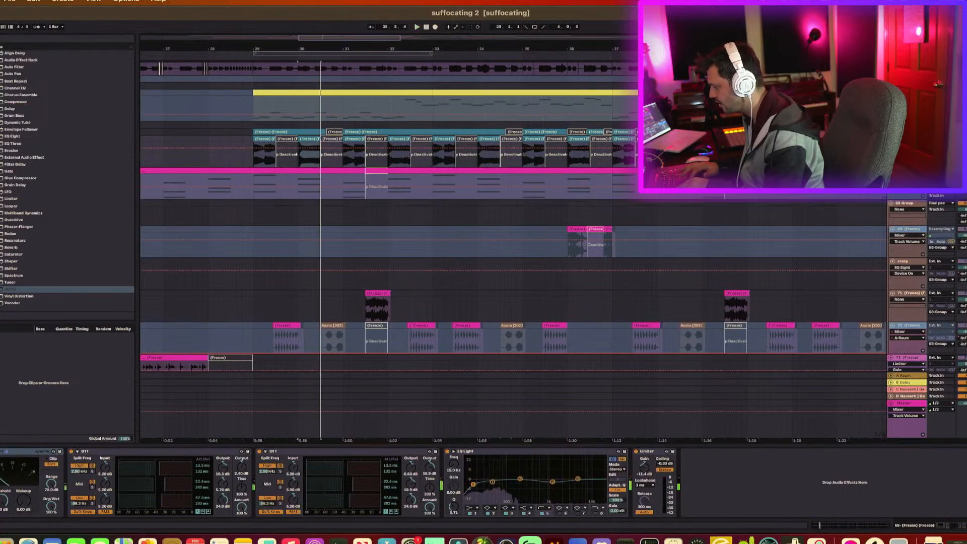
pyautogui.press('space')
pyautogui.press('space')
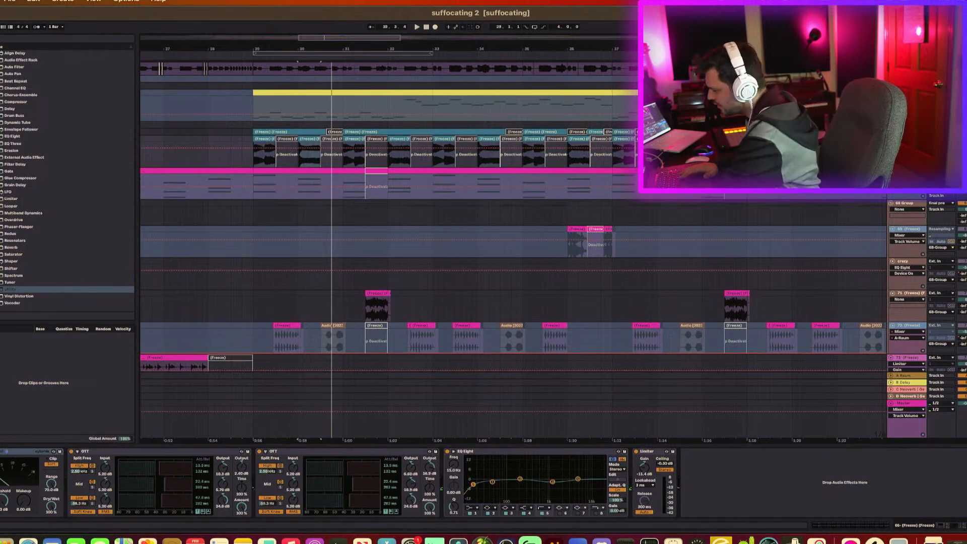
pyautogui.press('space')
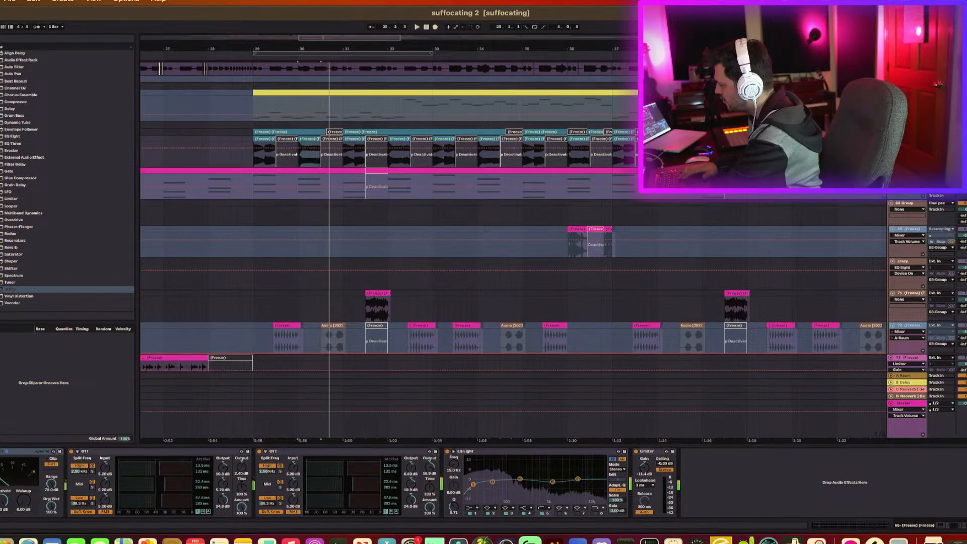
pyautogui.press('space')
pyautogui.press('space')
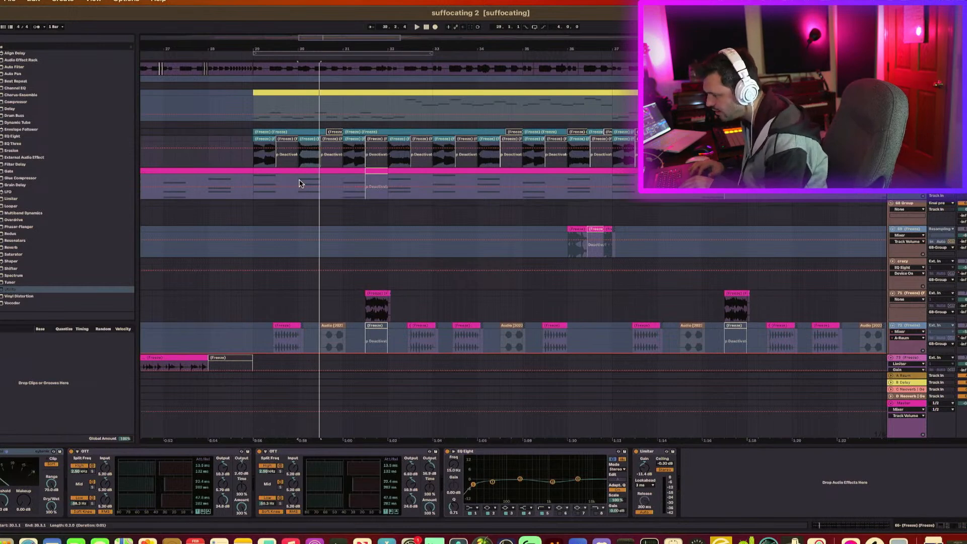
# Step: Deactivate the part of the Vital MIDI clip from bar 30 to 31, and place the playback start at bar 29
pyautogui.click(301, 183)
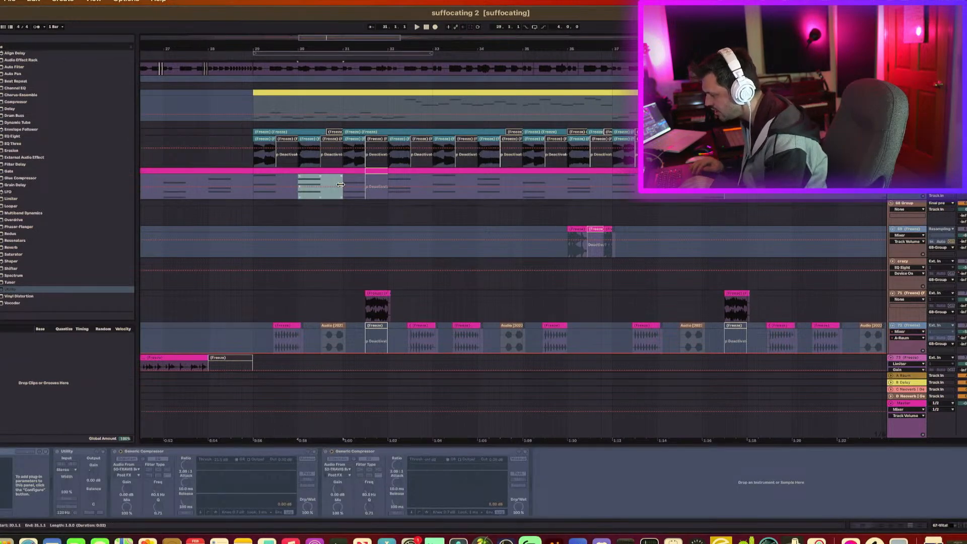
pyautogui.press('0')
pyautogui.click(258, 177)
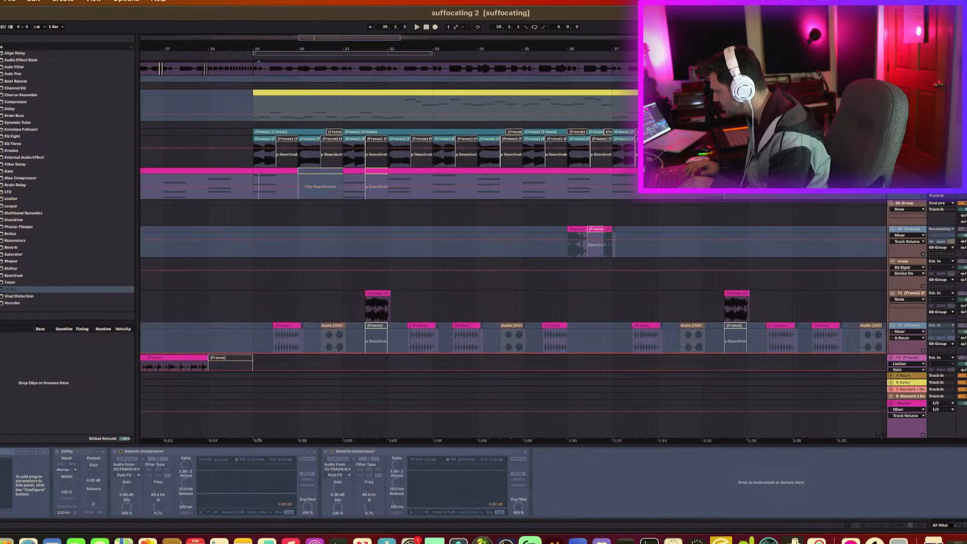
# Step: Check the drum and layered tracks around bar 29, and play the section from bar 29
pyautogui.scroll(10, 504, 216)
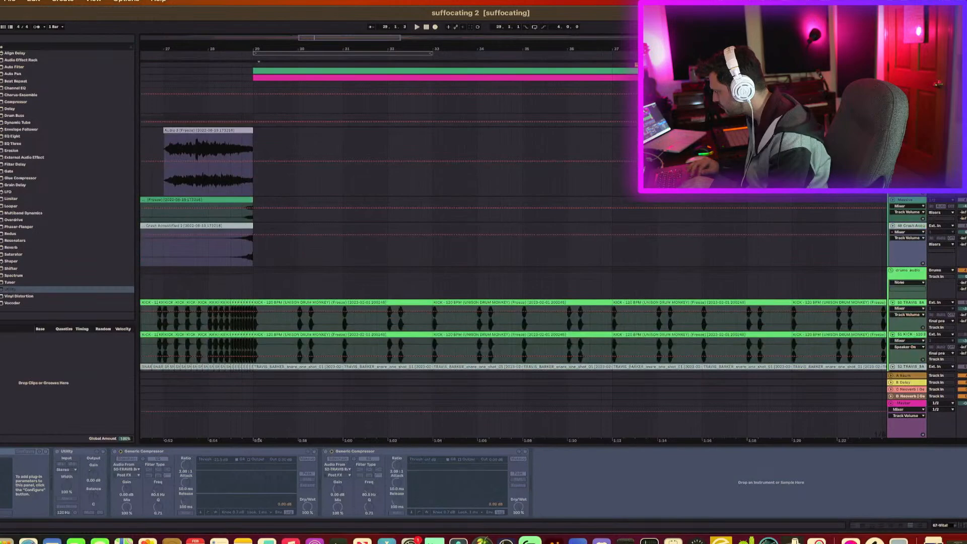
pyautogui.scroll(-1, 504, 252)
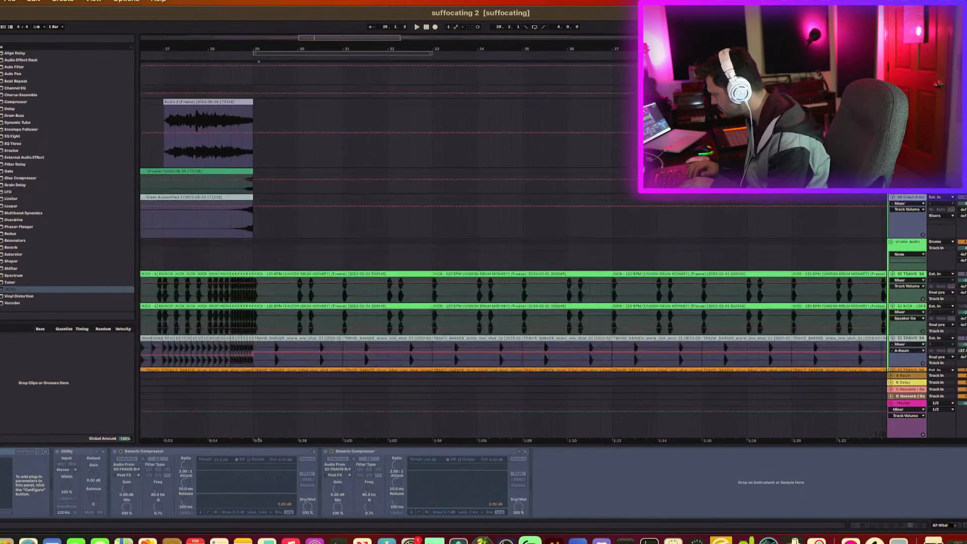
pyautogui.scroll(-15, 504, 217)
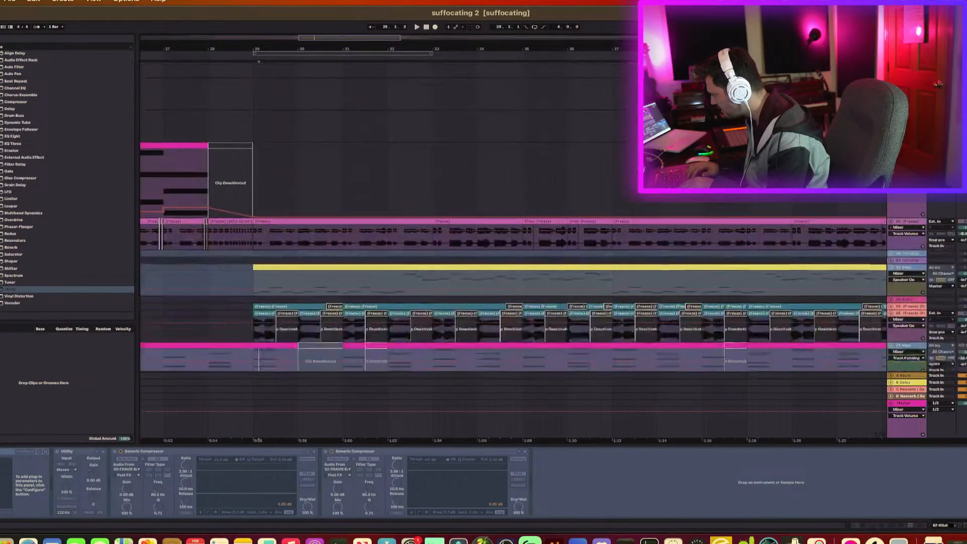
pyautogui.press('space')
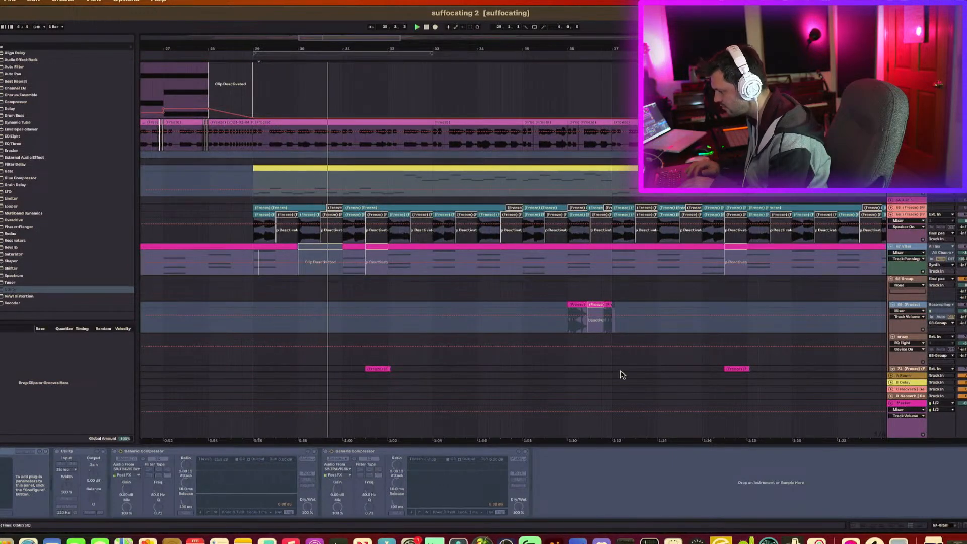
# Step: Audition the section in short passes from just before bar 29 into bar 31
pyautogui.click(247, 238)
pyautogui.press('space')
pyautogui.press('space')
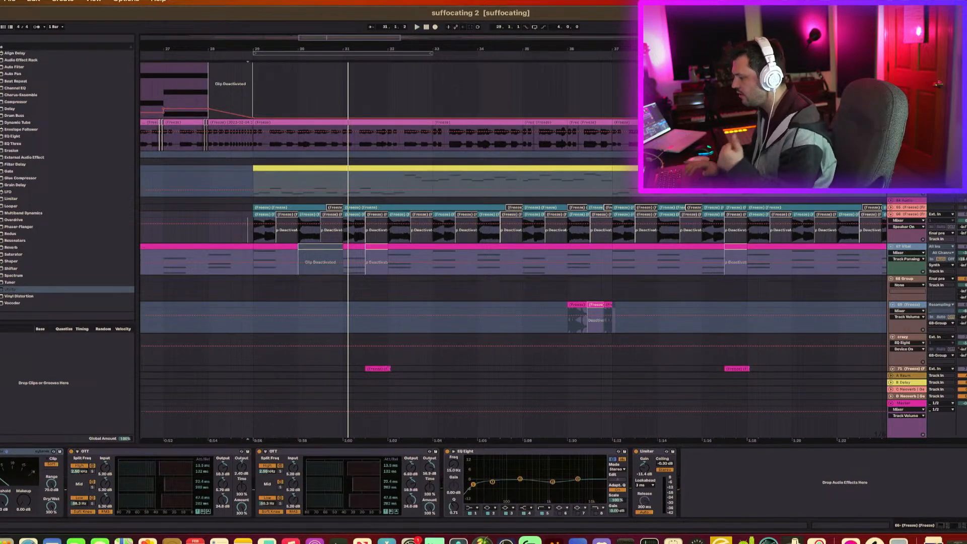
pyautogui.press('space')
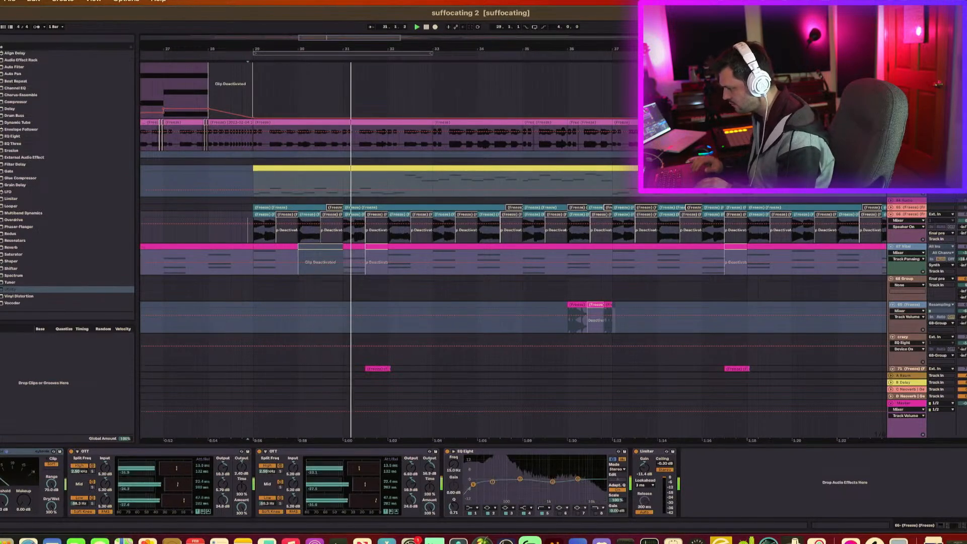
pyautogui.press('space')
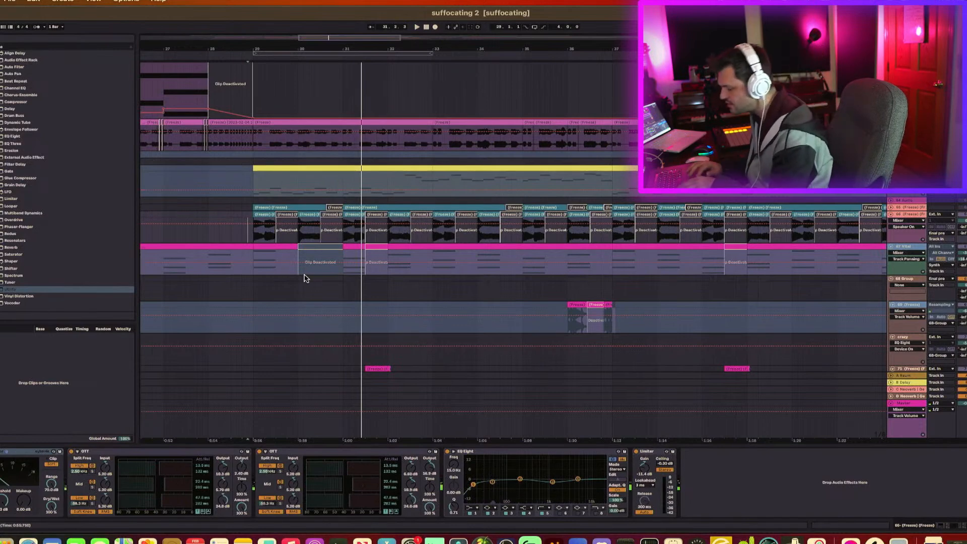
# Step: Audition the passage at the deactivated Vital part in bar 30, and the frozen teal track's clips at bar 34
pyautogui.click(320, 247)
pyautogui.press('space')
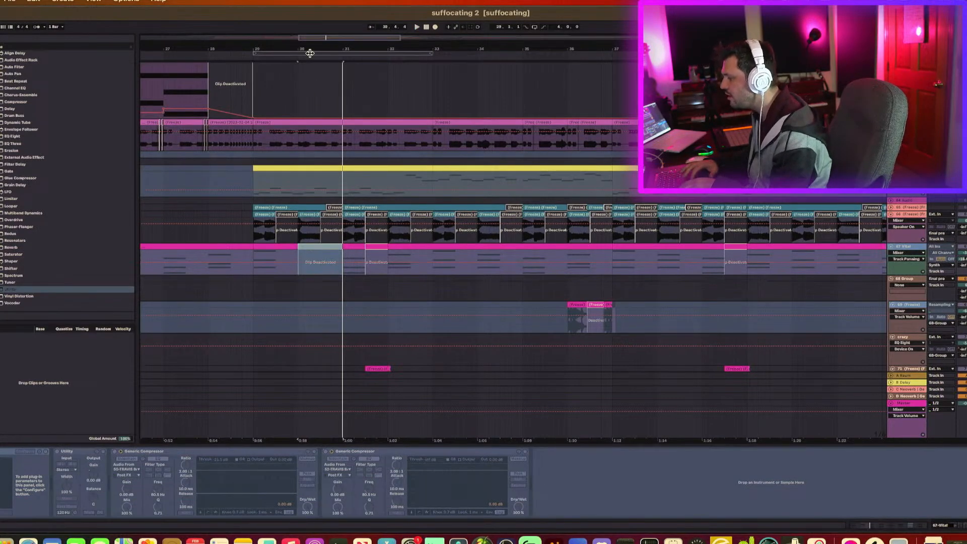
pyautogui.scroll(-5, 314, 52)
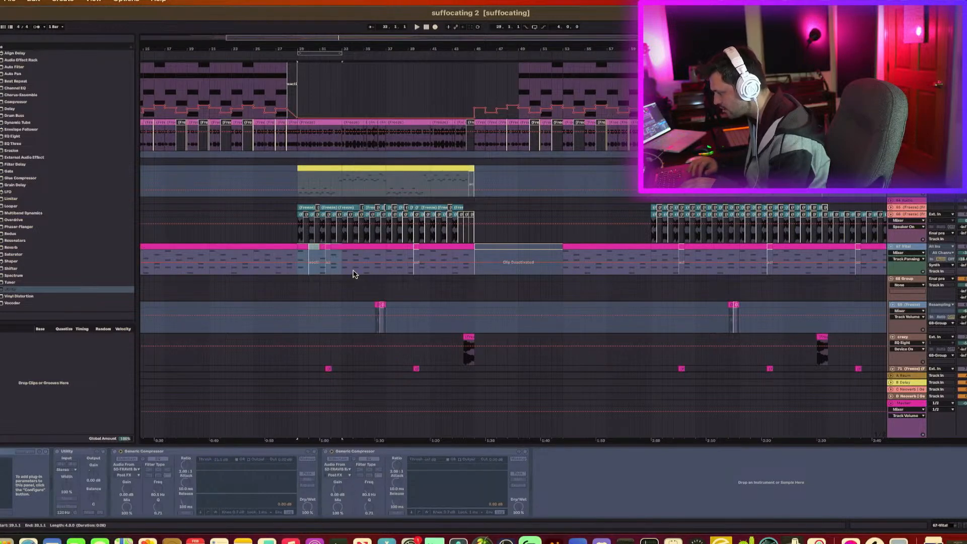
pyautogui.scroll(-5, 354, 274)
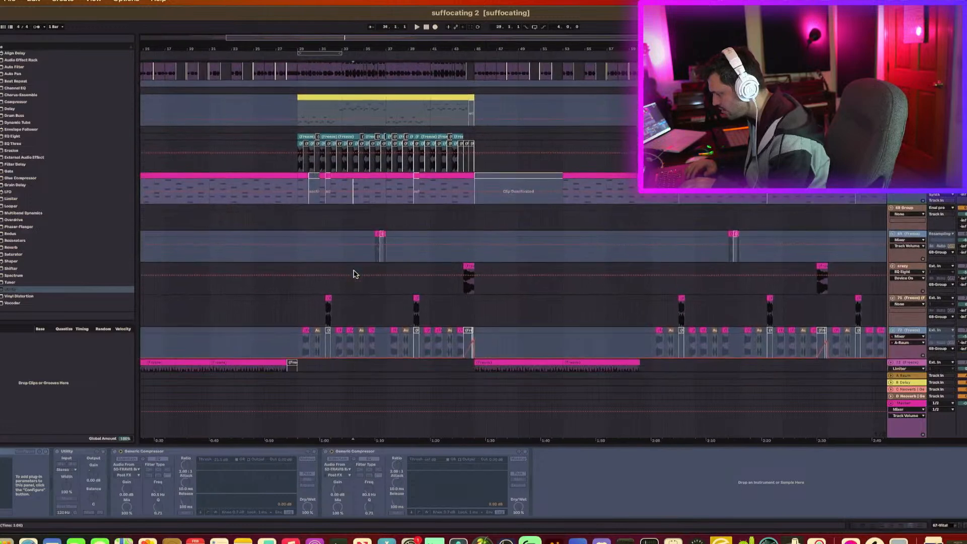
pyautogui.click(359, 145)
pyautogui.press('space')
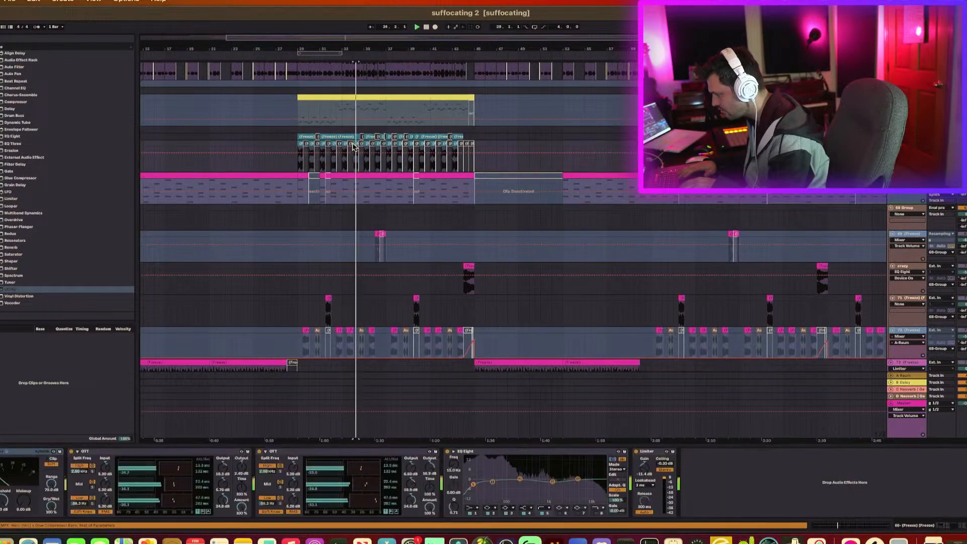
pyautogui.press('space')
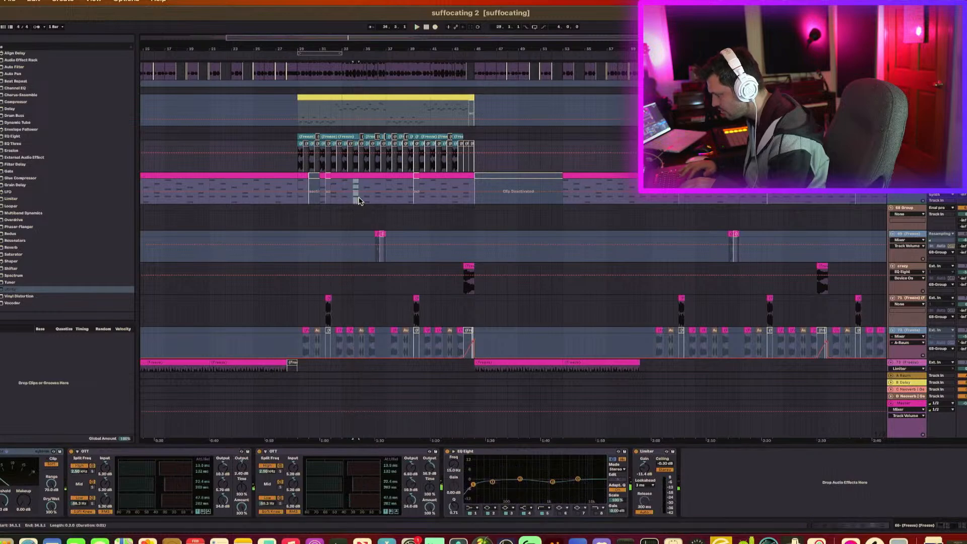
# Step: Try deactivating the part of the Vital MIDI clip from bar 34 to 35, and audition the change from bar 33
pyautogui.click(361, 202)
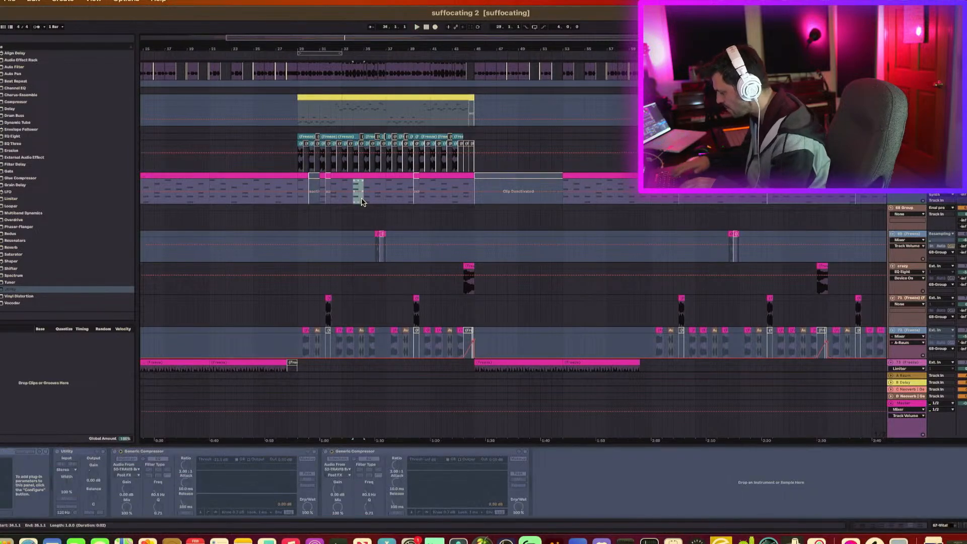
pyautogui.press('space')
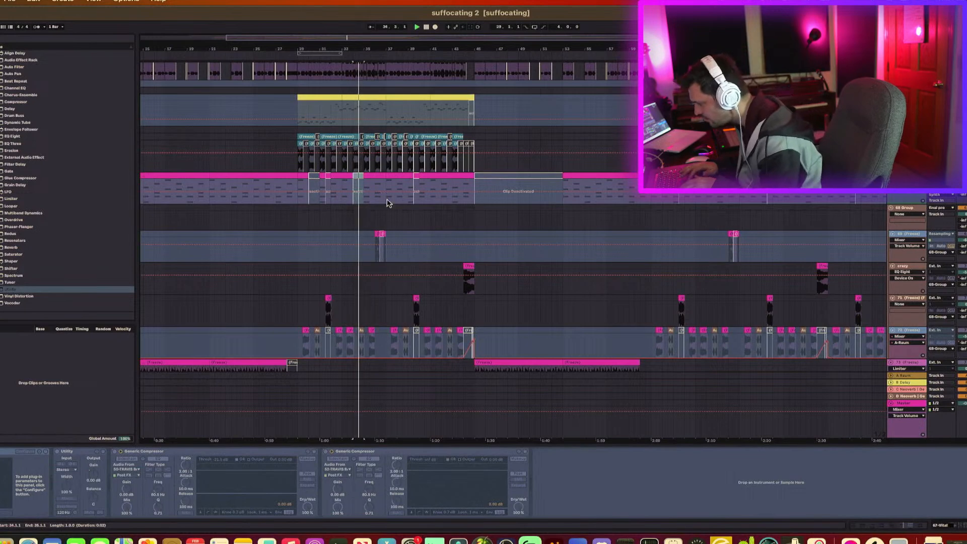
pyautogui.click(337, 175)
pyautogui.click(344, 202)
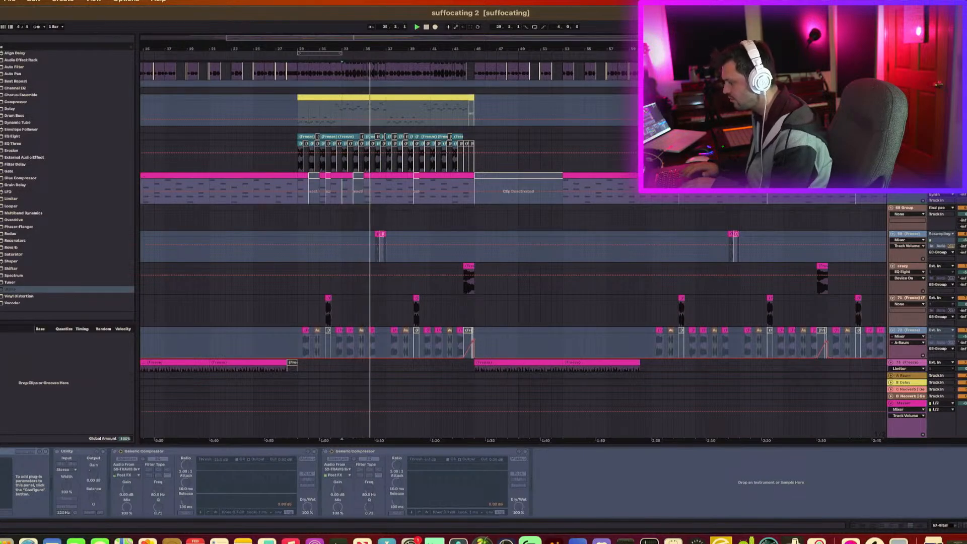
pyautogui.press('space')
pyautogui.press('space')
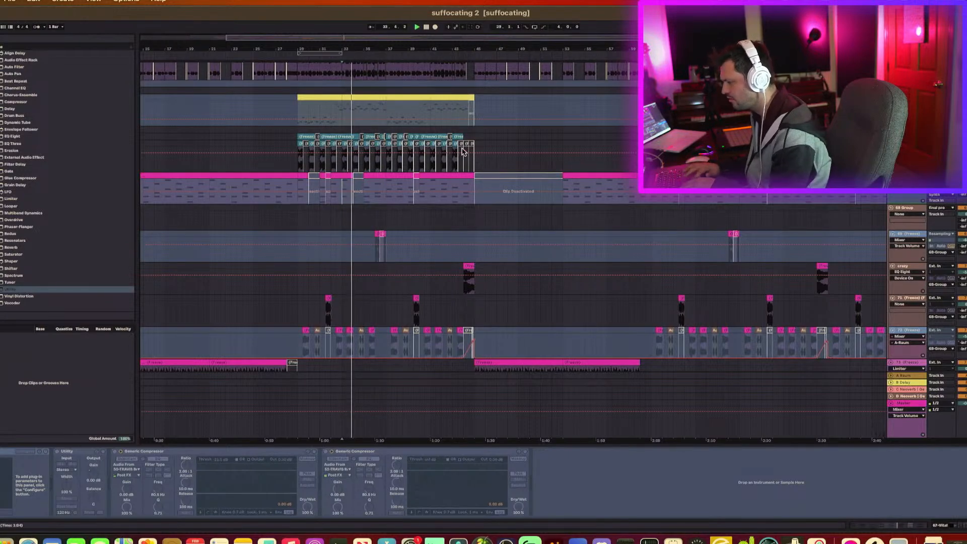
# Step: Stop playback and reactivate the part of the Vital MIDI clip from bar 34 to 35
pyautogui.moveTo(367, 49); pyautogui.dragTo(367, 101)
pyautogui.press('space')
pyautogui.press('0')
pyautogui.hscroll(-11, 275, 173)
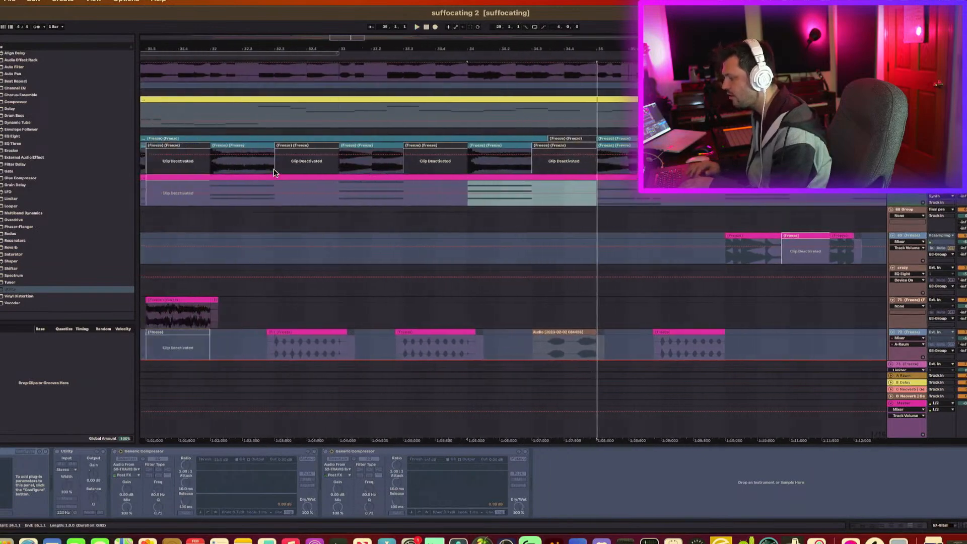
# Step: Reactivate the part of the Vital MIDI clip from bar 30 to 31
pyautogui.hscroll(-3, 275, 173)
pyautogui.click(385, 181)
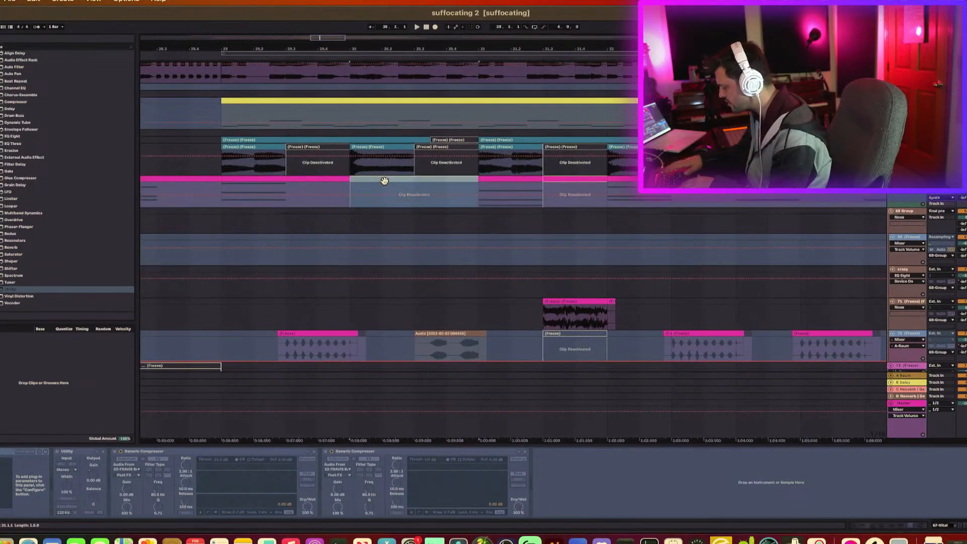
pyautogui.press('-')
pyautogui.press('0')
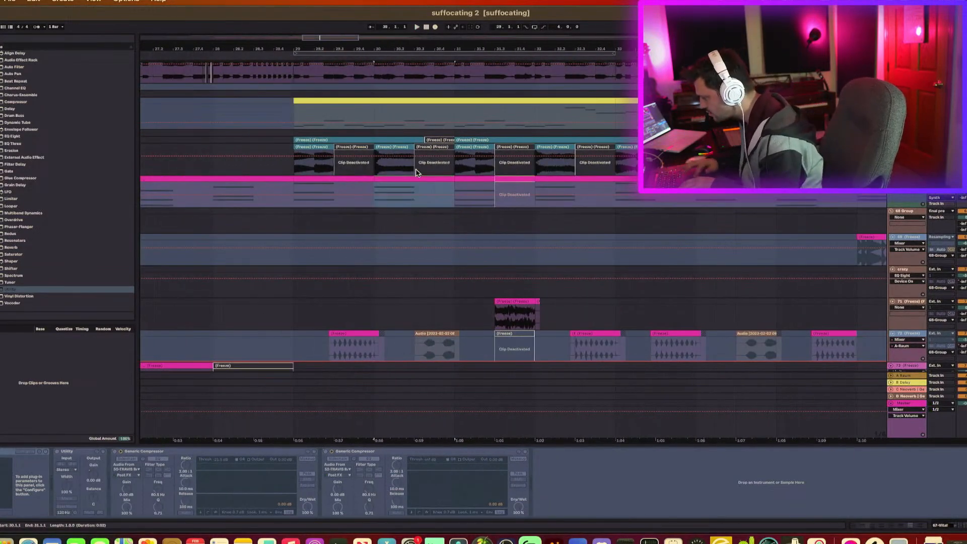
# Step: Unfreeze the 67-Vital track
pyautogui.rightClick(908, 179)
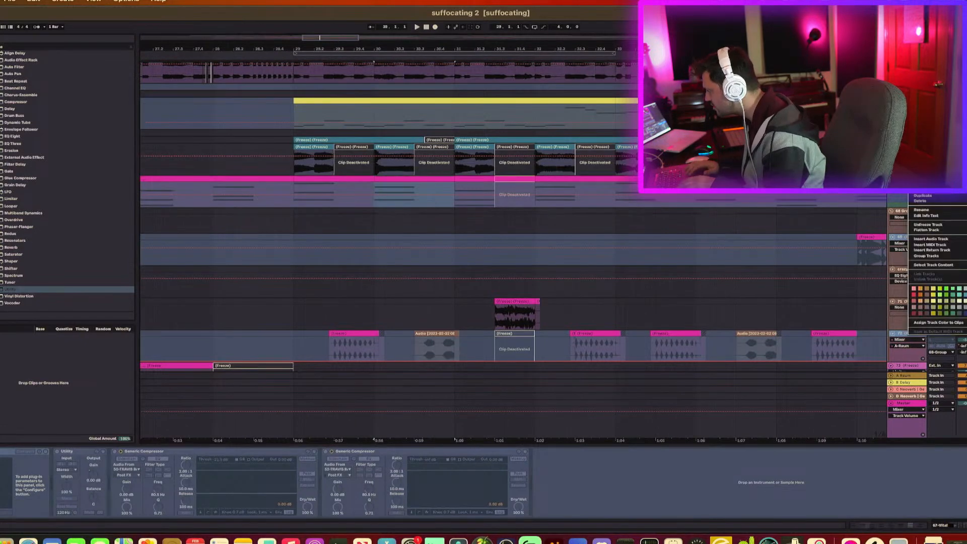
pyautogui.click(929, 224)
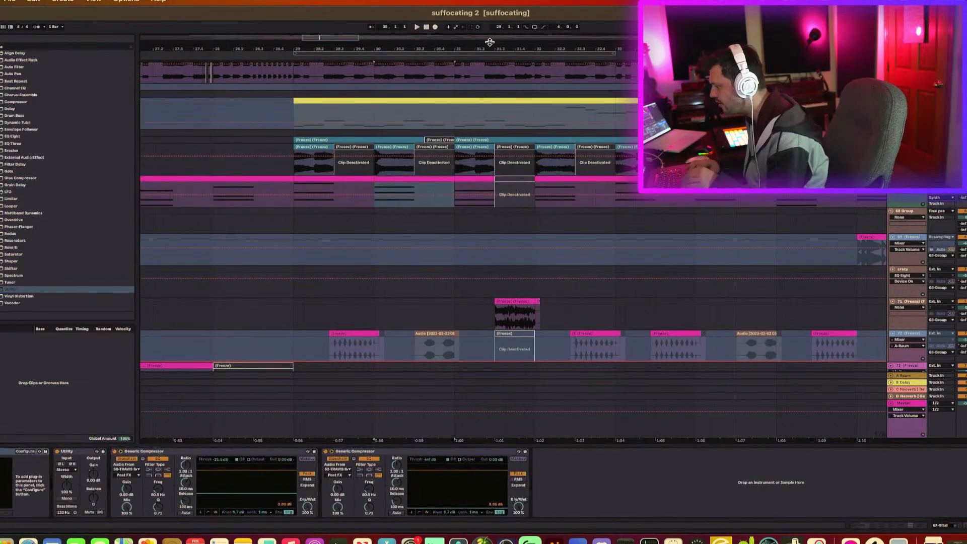
pyautogui.moveTo(496, 51); pyautogui.dragTo(496, 24)
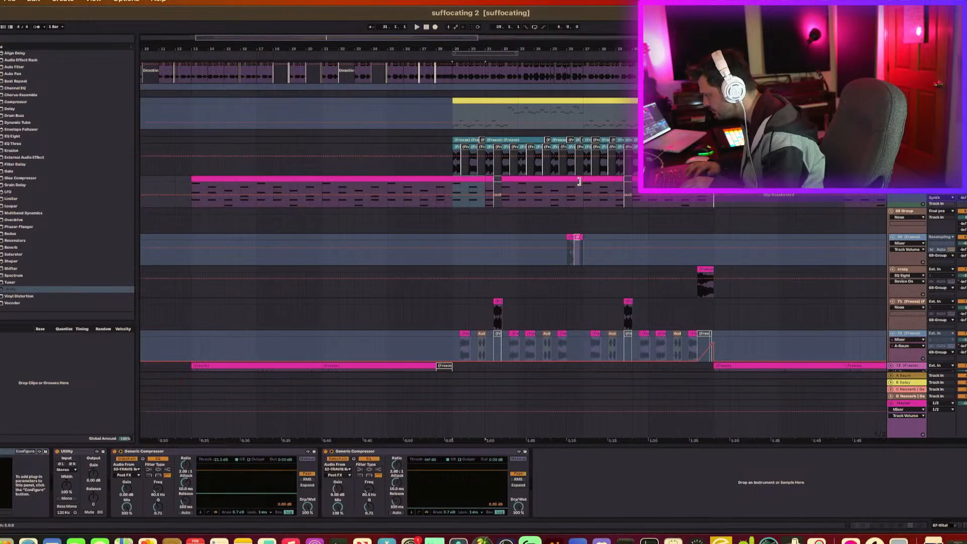
pyautogui.scroll(-5, 605, 217)
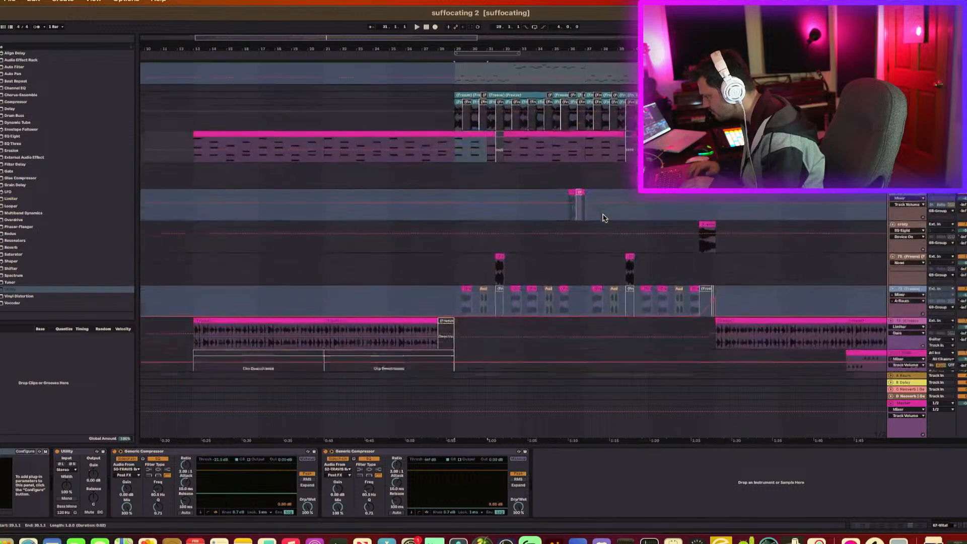
pyautogui.scroll(2, 564, 217)
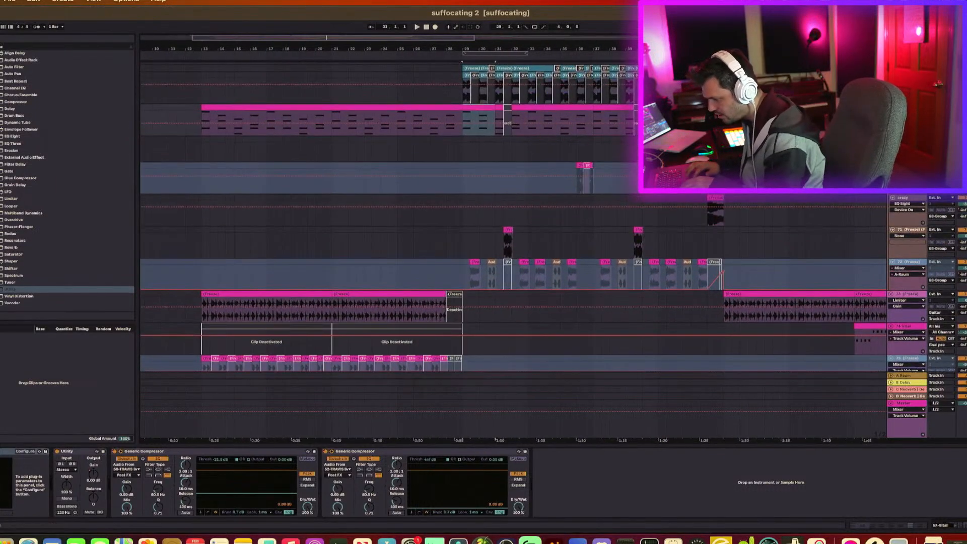
# Step: Load iZotope's Neutron 4 plug-in at the end of the 67-Vital track's device chain, and set the playback start at bar 27
pyautogui.click(0, 113)
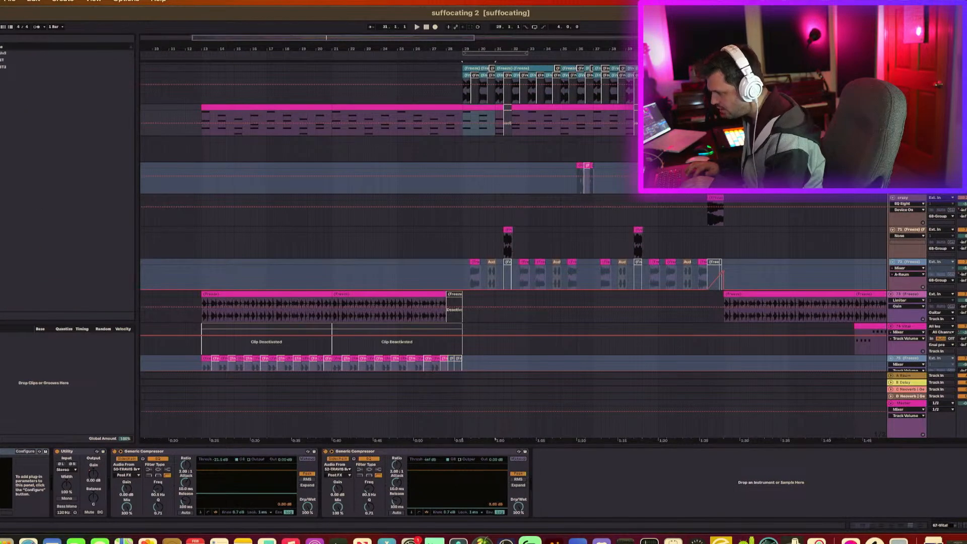
pyautogui.click(437, 123)
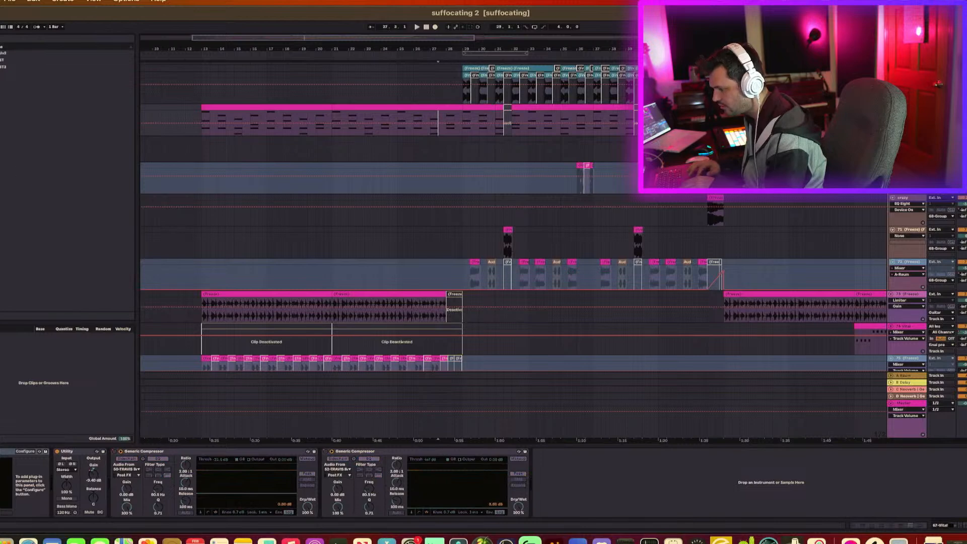
pyautogui.click(2, 68)
pyautogui.click(1, 67)
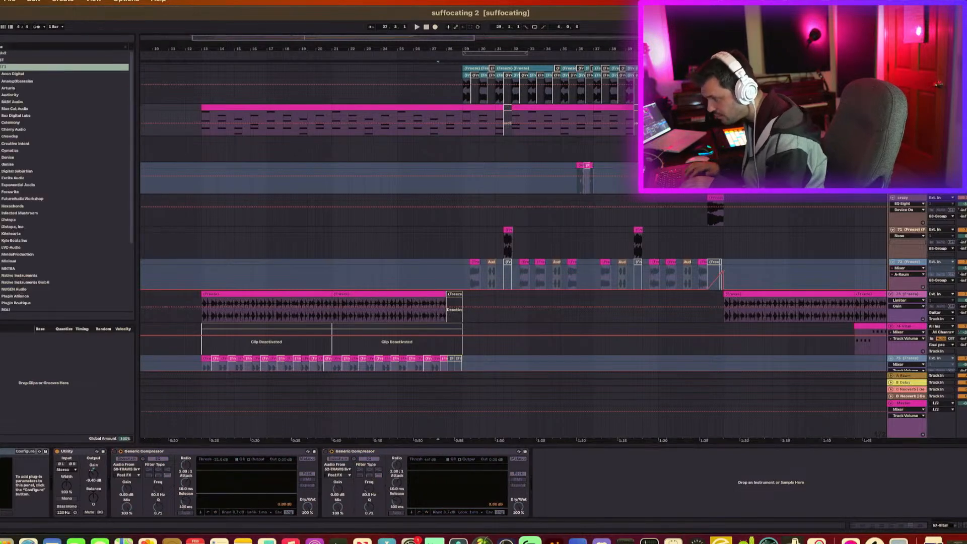
pyautogui.click(4, 221)
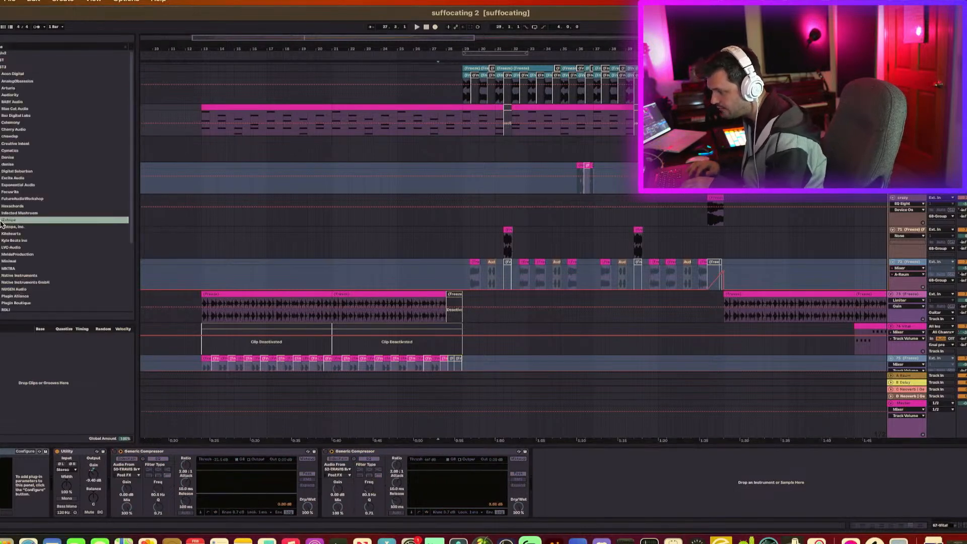
pyautogui.click(1, 221)
pyautogui.scroll(-3, 31, 276)
pyautogui.click(22, 274)
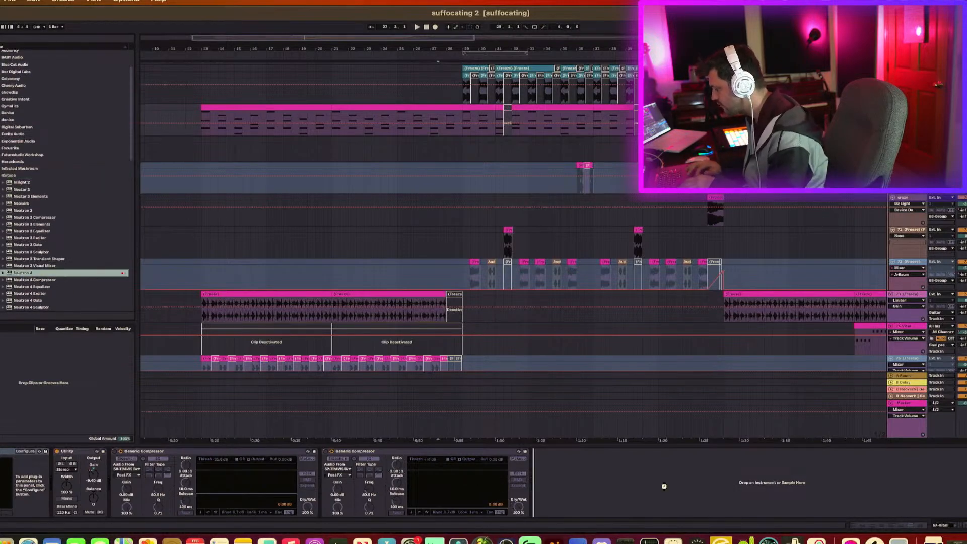
pyautogui.press('Return')
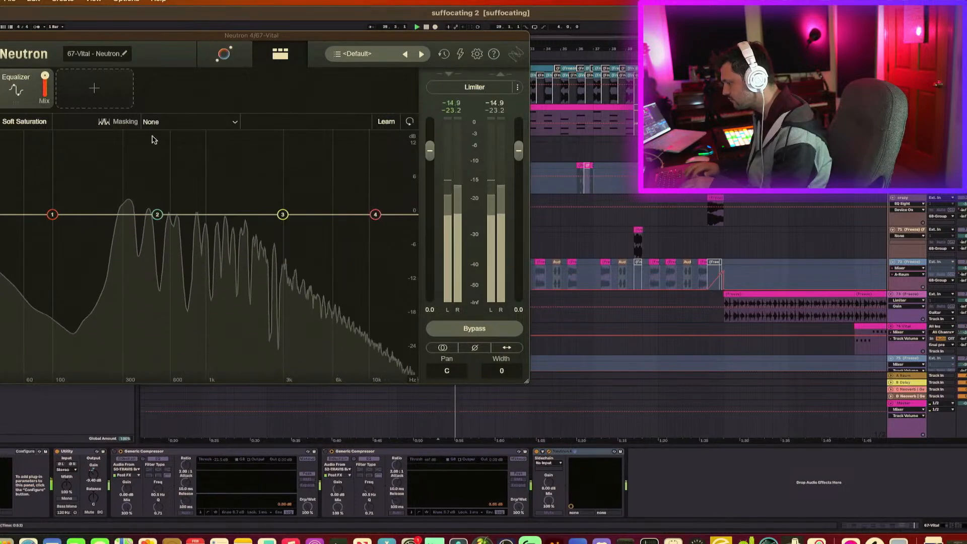
# Step: Change Neutron's equalizer band 1 to a Flat Highpass at about 195 Hz with a 48 dB/oct slope
pyautogui.click(52, 215)
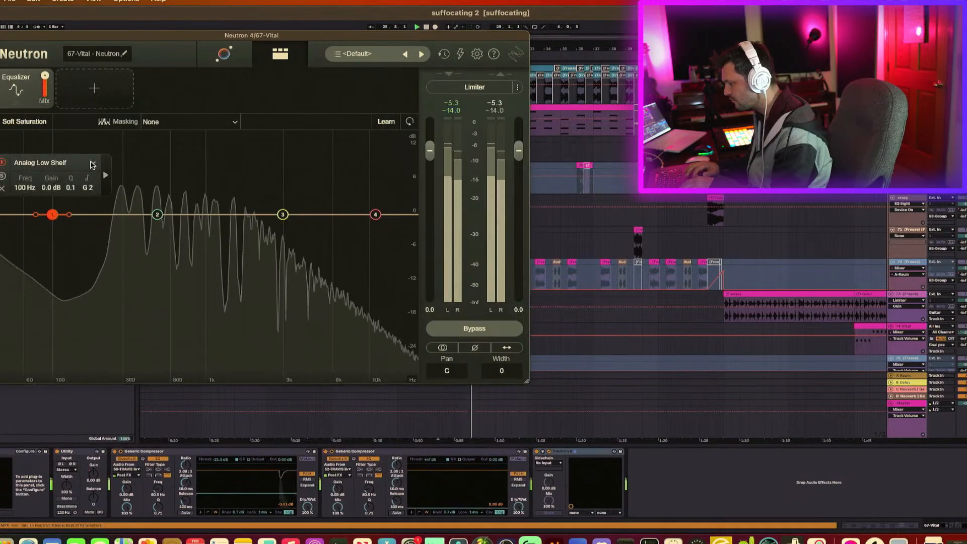
pyautogui.click(54, 162)
pyautogui.click(49, 247)
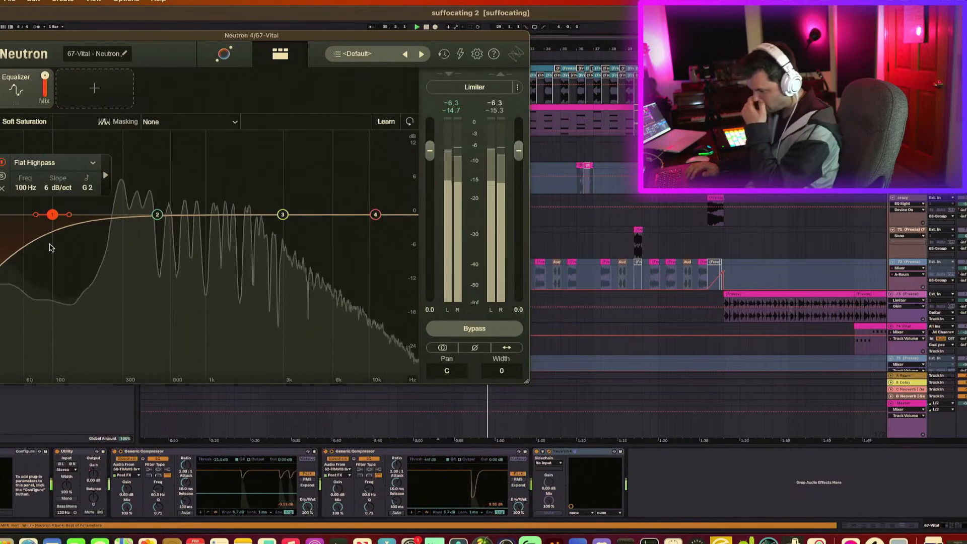
pyautogui.moveTo(69, 215); pyautogui.dragTo(95, 226)
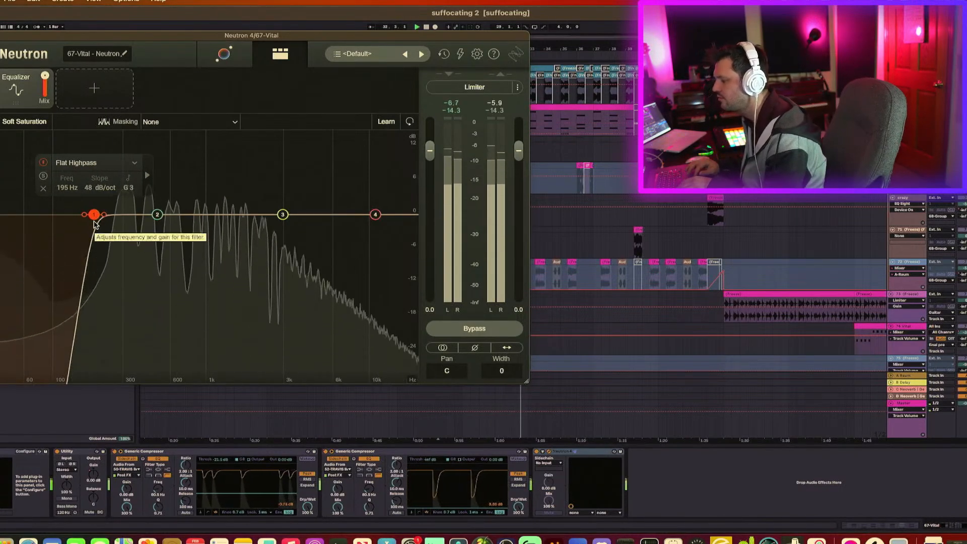
# Step: Try boosting equalizer band 3 about 5.3 dB at 4680 Hz, and raise band 4's high shelf about 3.2 dB at 2814 Hz
pyautogui.moveTo(287, 218); pyautogui.dragTo(314, 184)
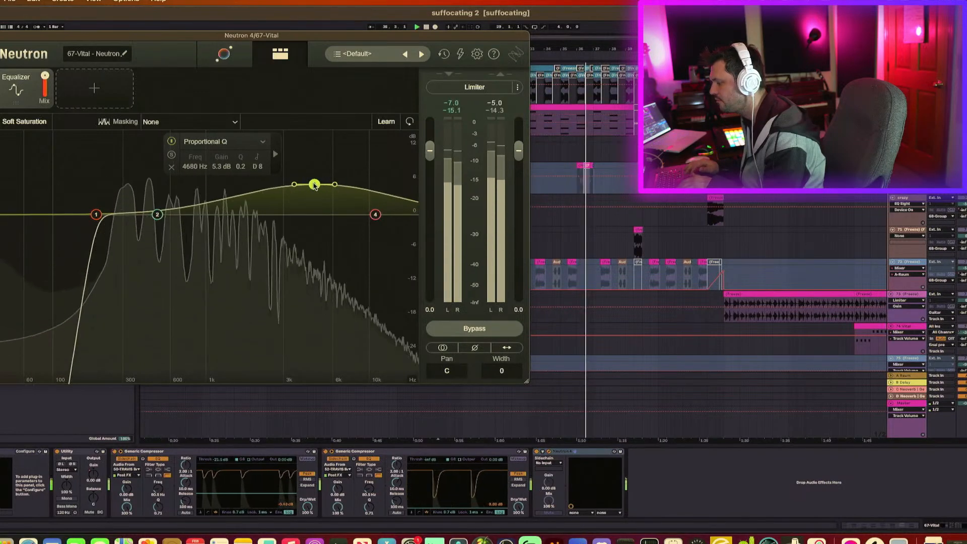
pyautogui.moveTo(376, 215); pyautogui.dragTo(280, 199)
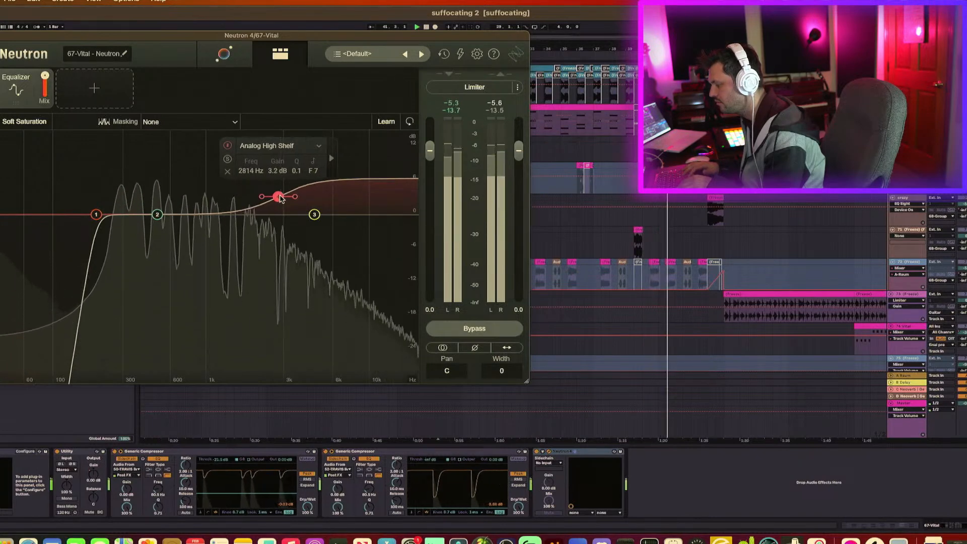
# Step: Audition the equalizer's high-shelf boost on the 67-Vital track during playback, and close the Neutron 4 window
pyautogui.press('space')
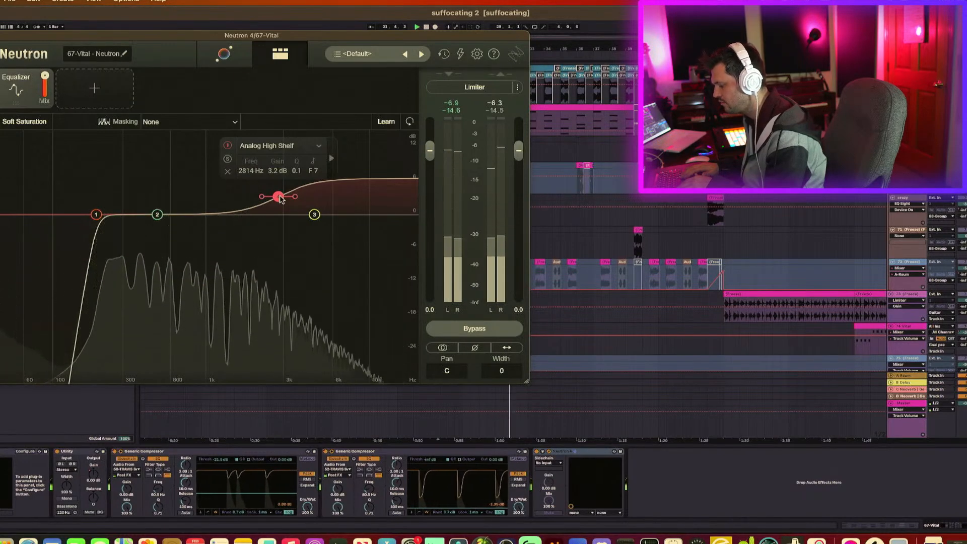
pyautogui.press('space')
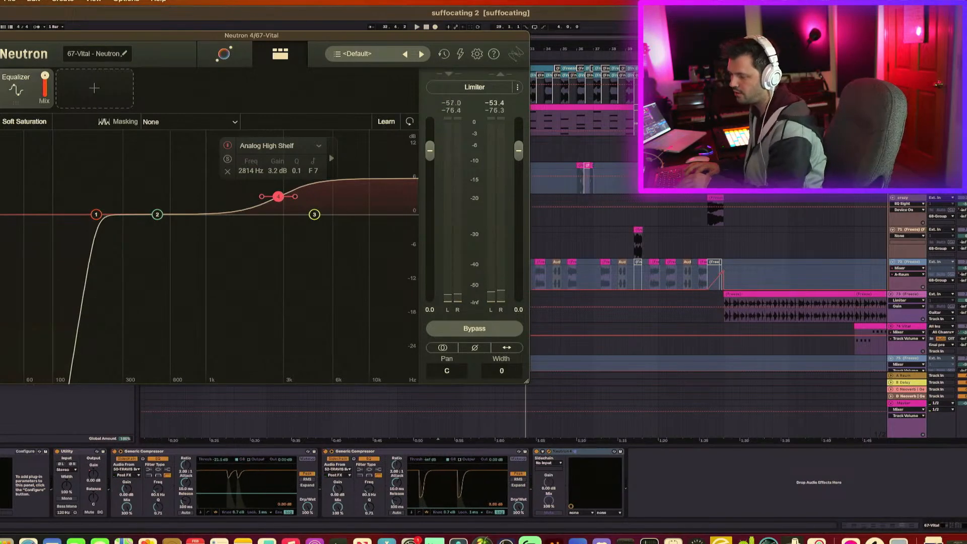
pyautogui.click(0, 35)
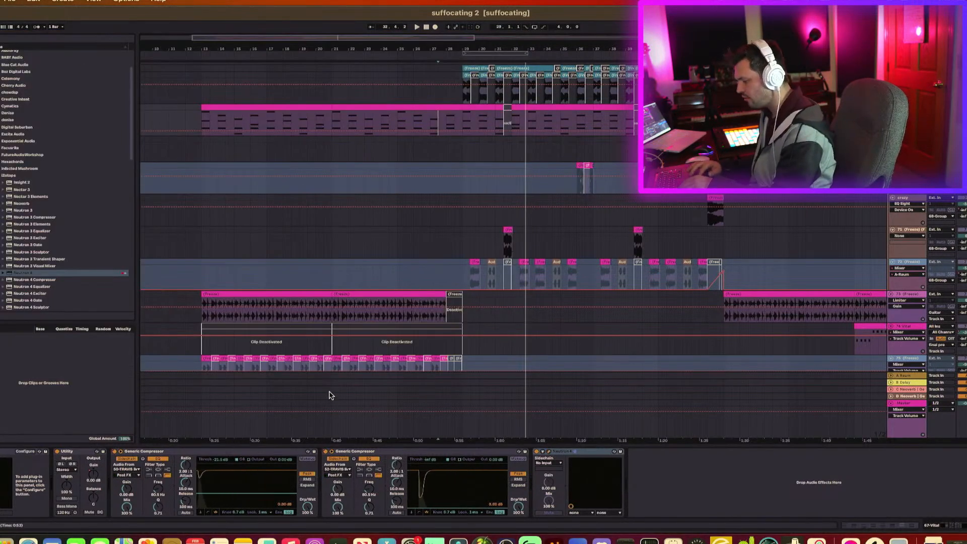
# Step: Group the two Generic Compressors on the 67-Vital track into a rack, and compare the sound with the rack off and on
pyautogui.click(227, 453)
pyautogui.click(404, 453)
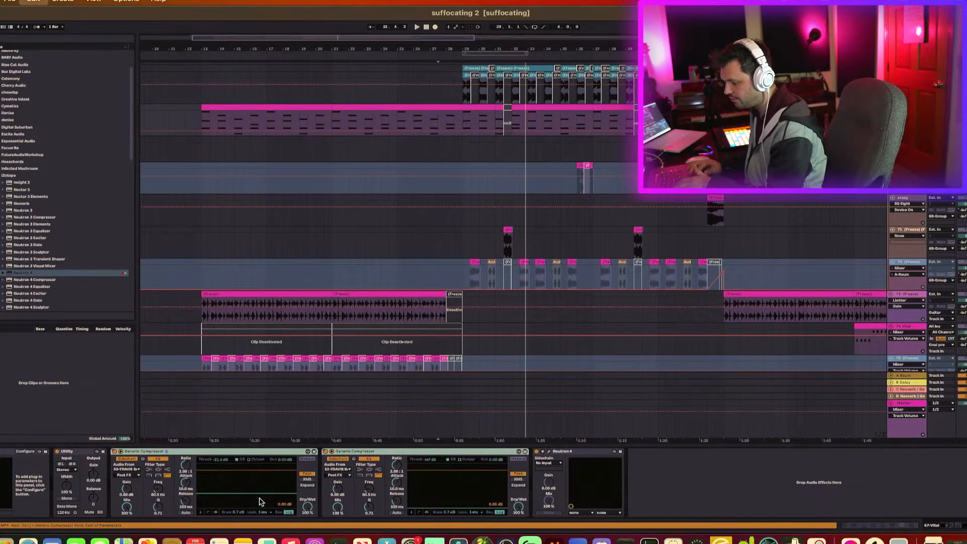
pyautogui.press('super+g')
pyautogui.click(116, 455)
pyautogui.press('space')
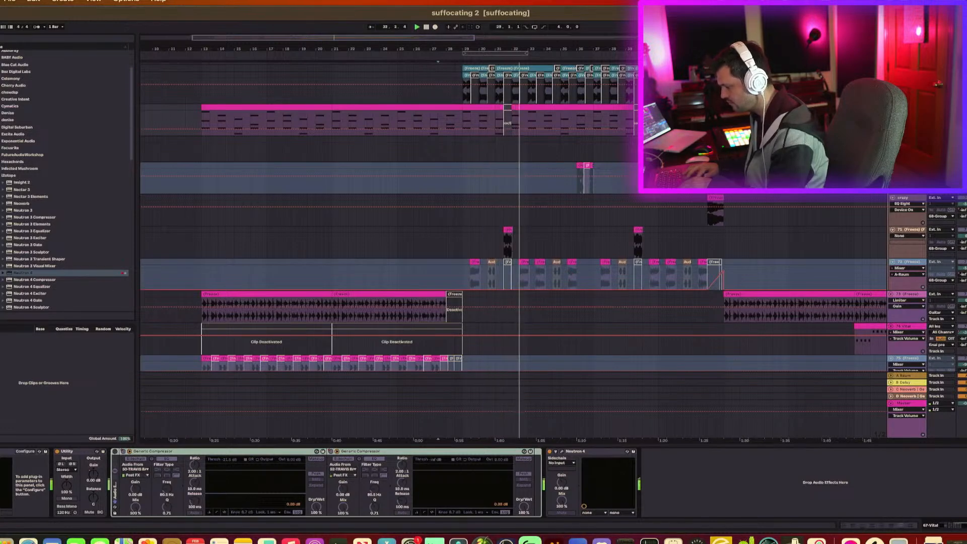
pyautogui.click(116, 452)
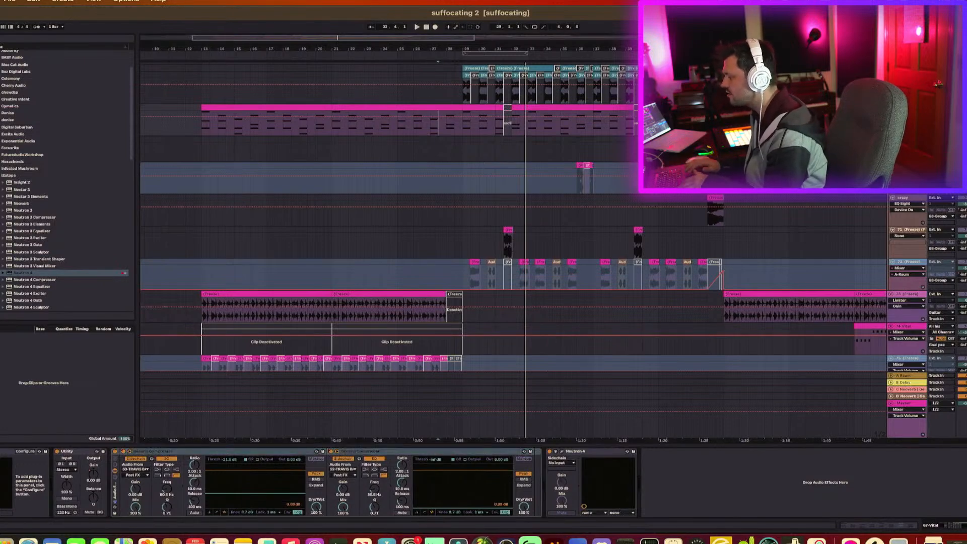
# Step: Listen to the section from about bar 29 with the compressor rack enabled
pyautogui.scroll(5, 503, 252)
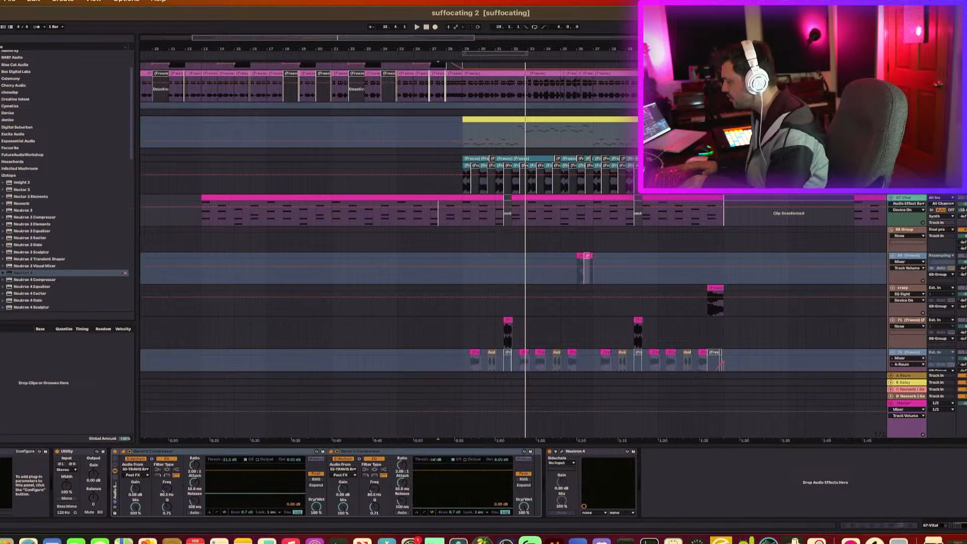
pyautogui.press('space')
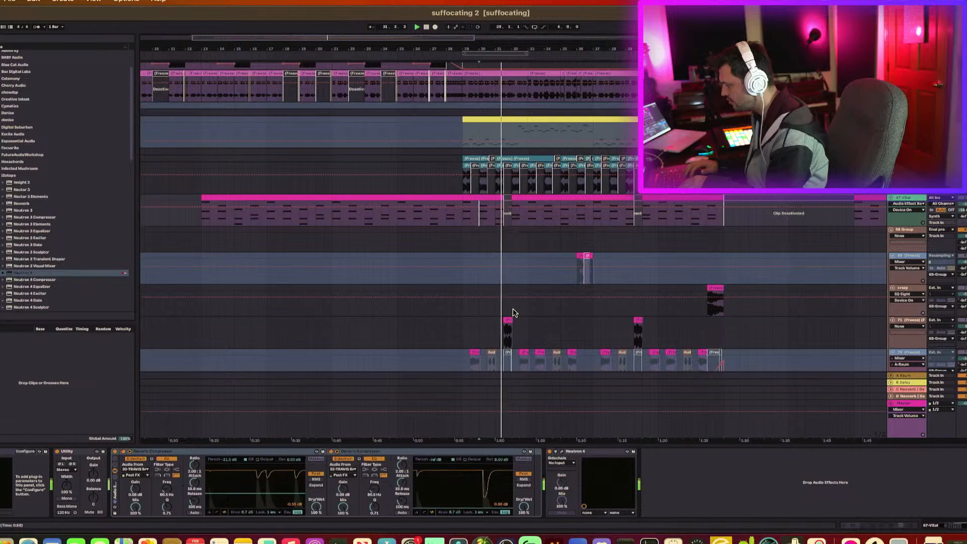
pyautogui.press('space')
pyautogui.press('space')
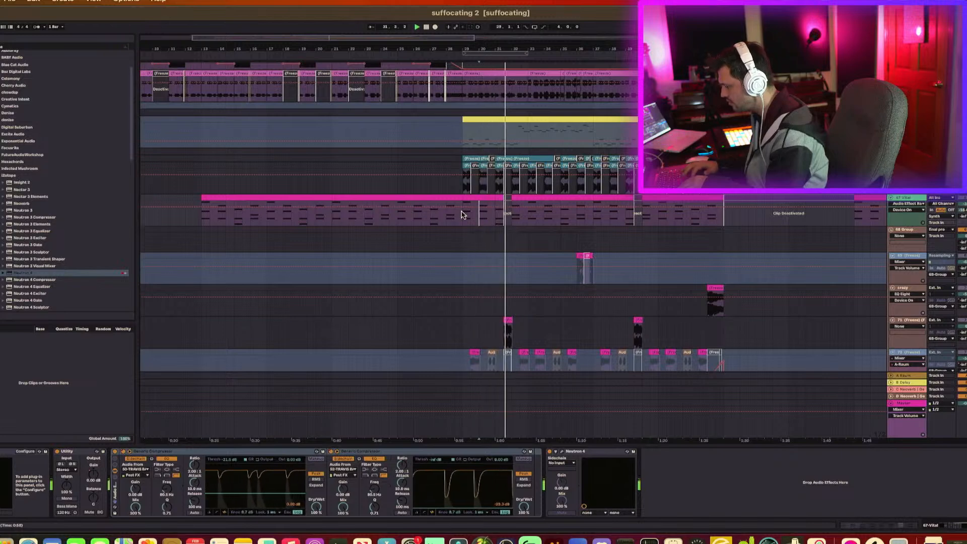
pyautogui.press('space')
pyautogui.press('space')
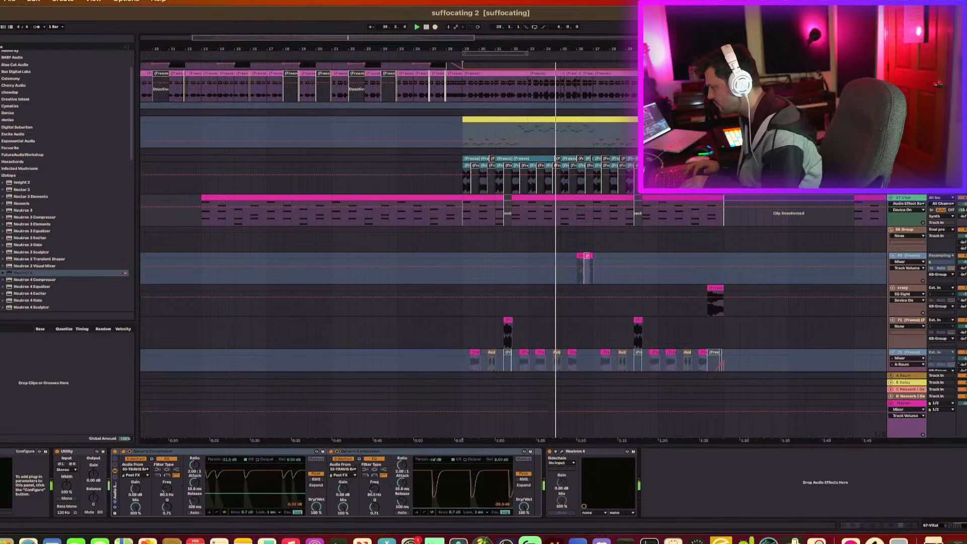
# Step: Look through the arrangement's tracks during playback to compare which layers play in each section
pyautogui.scroll(-8, 398, 221)
pyautogui.scroll(10, 398, 221)
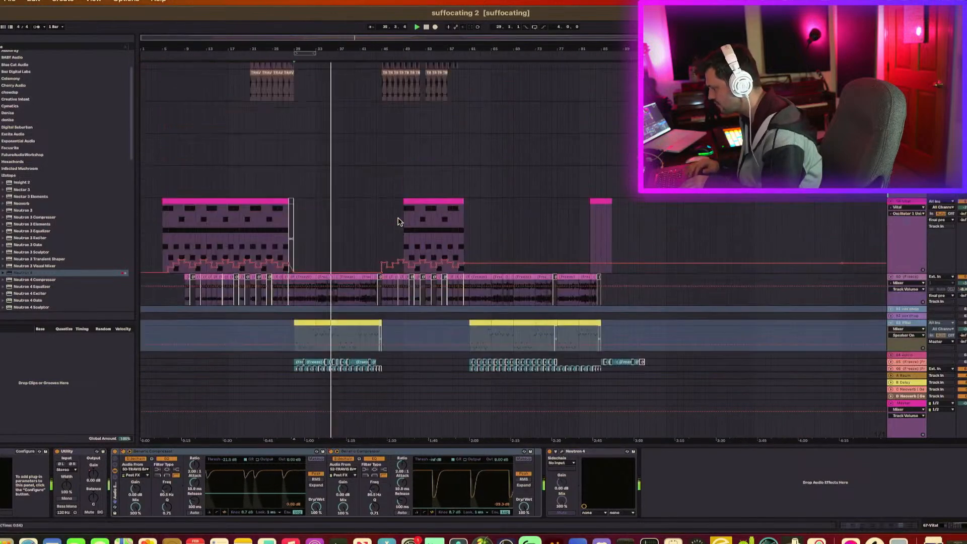
pyautogui.scroll(-1, 385, 224)
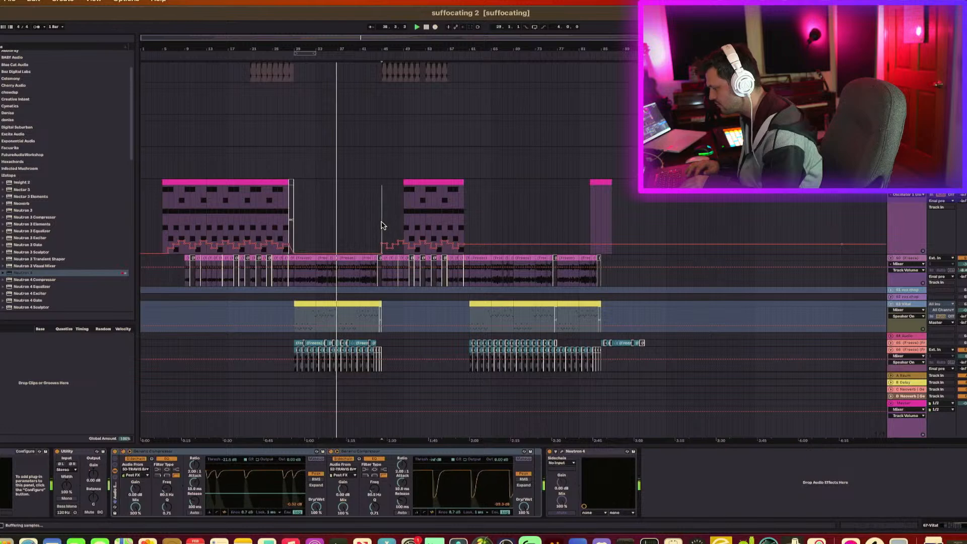
pyautogui.click(382, 225)
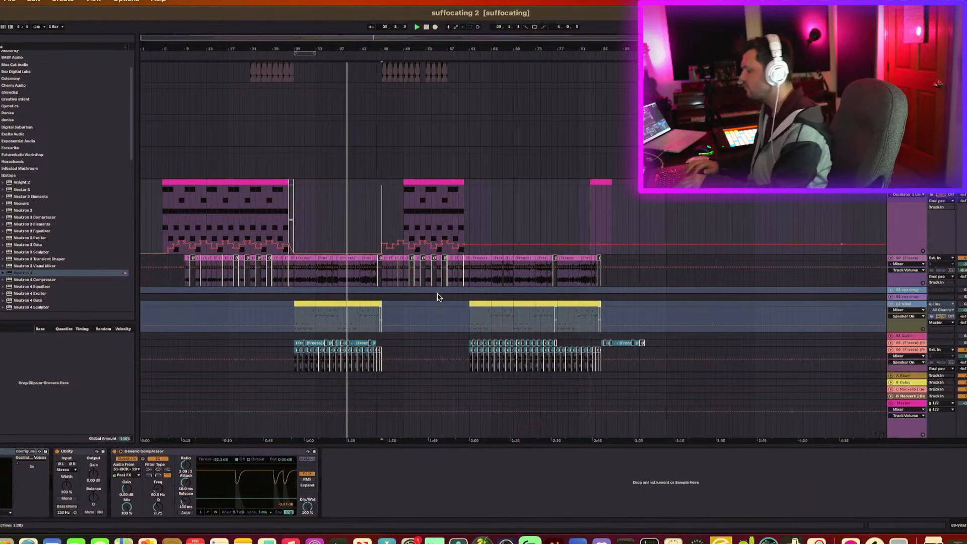
pyautogui.scroll(-4, 443, 319)
pyautogui.scroll(-5, 442, 319)
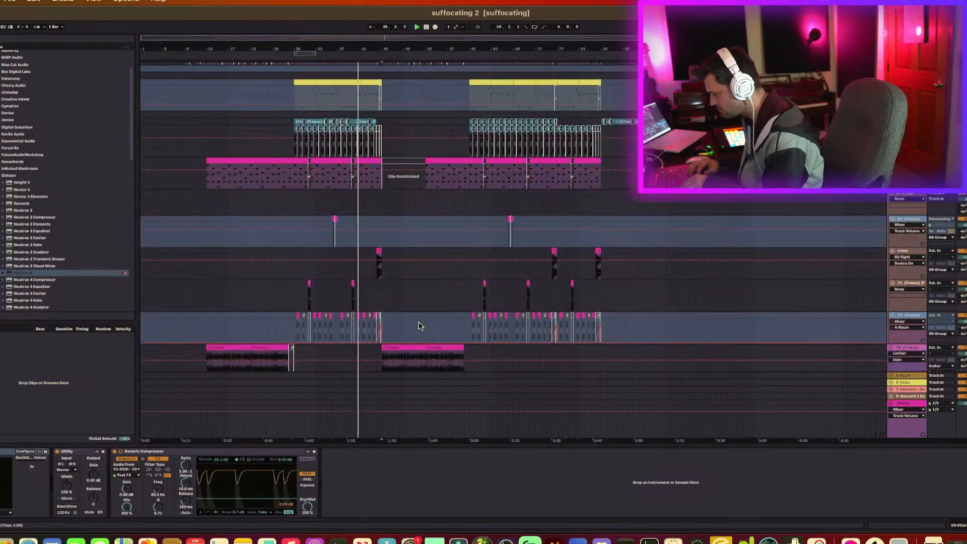
pyautogui.scroll(-2, 425, 325)
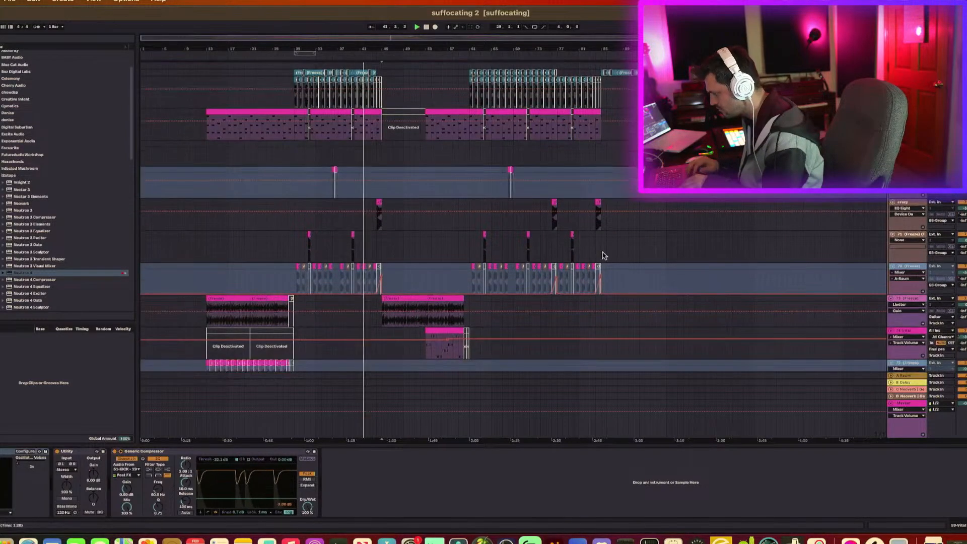
# Step: Play from about bar 36 and examine the tracks for layers sounding around that bar
pyautogui.click(330, 197)
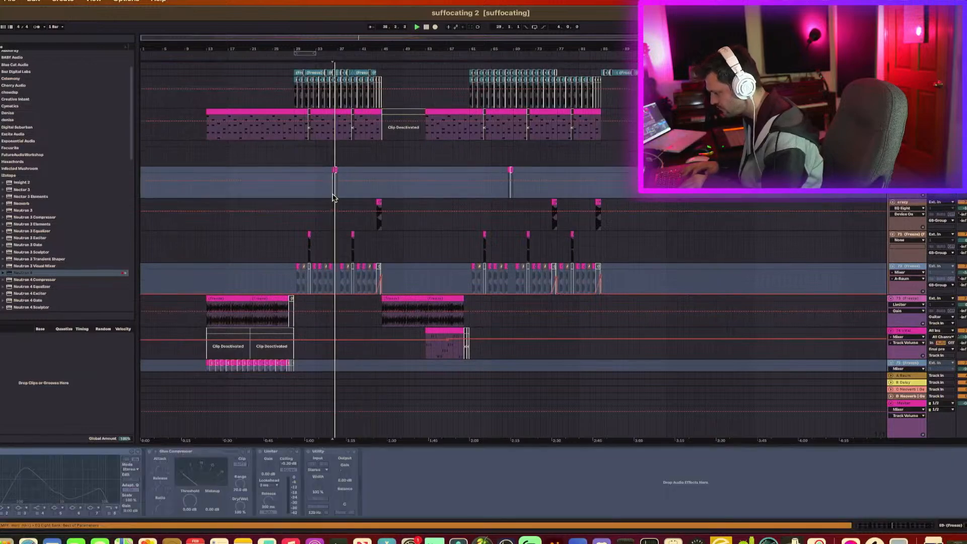
pyautogui.scroll(-10, 362, 223)
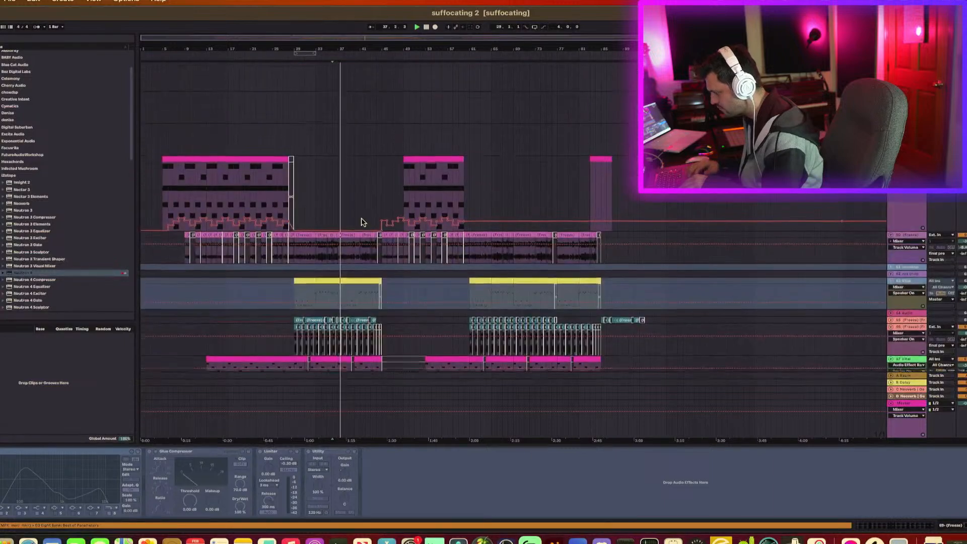
pyautogui.scroll(-2, 356, 216)
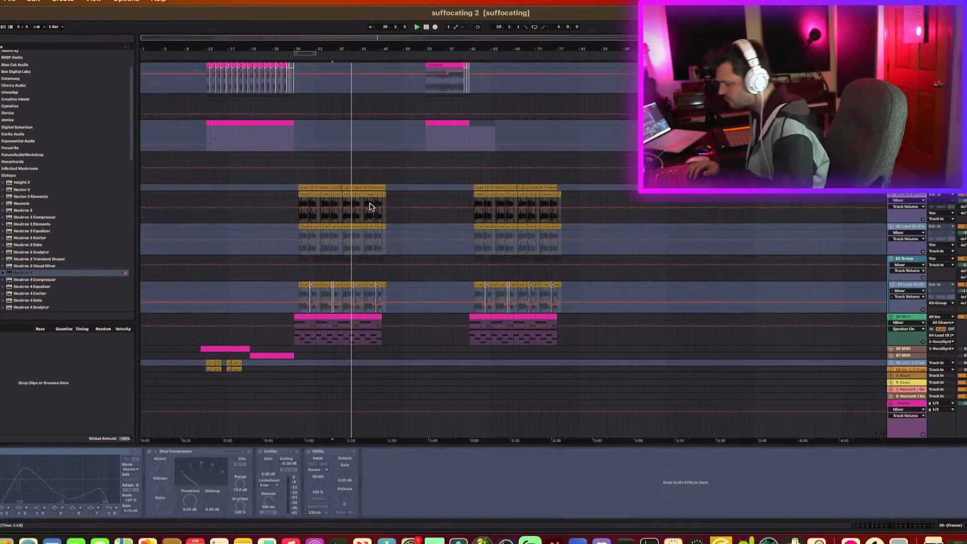
pyautogui.scroll(-9, 366, 214)
pyautogui.scroll(-20, 370, 207)
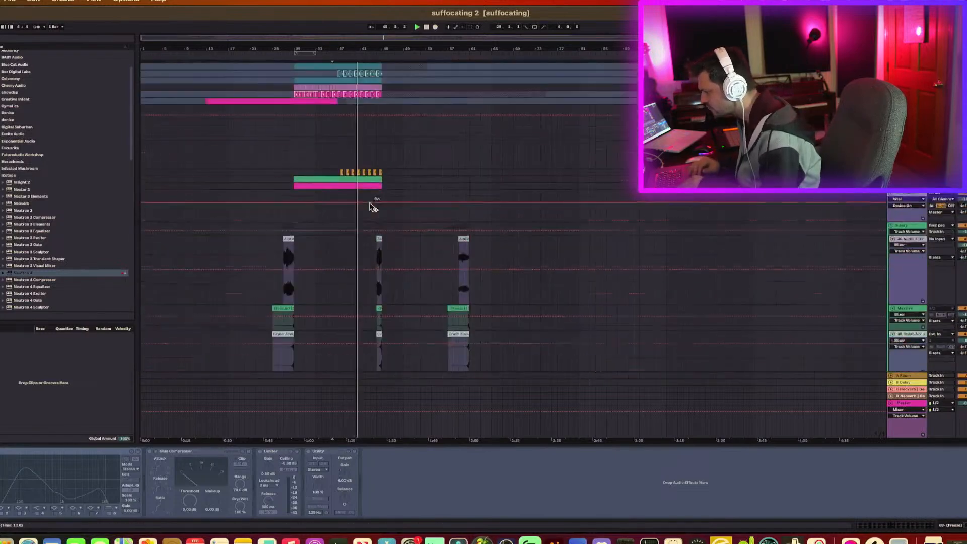
pyautogui.scroll(4, 370, 207)
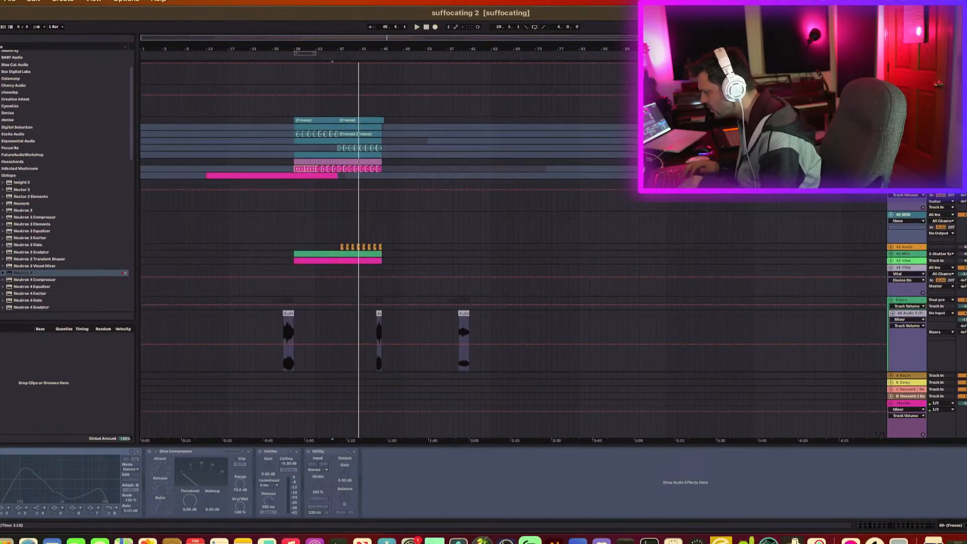
pyautogui.press('Down')
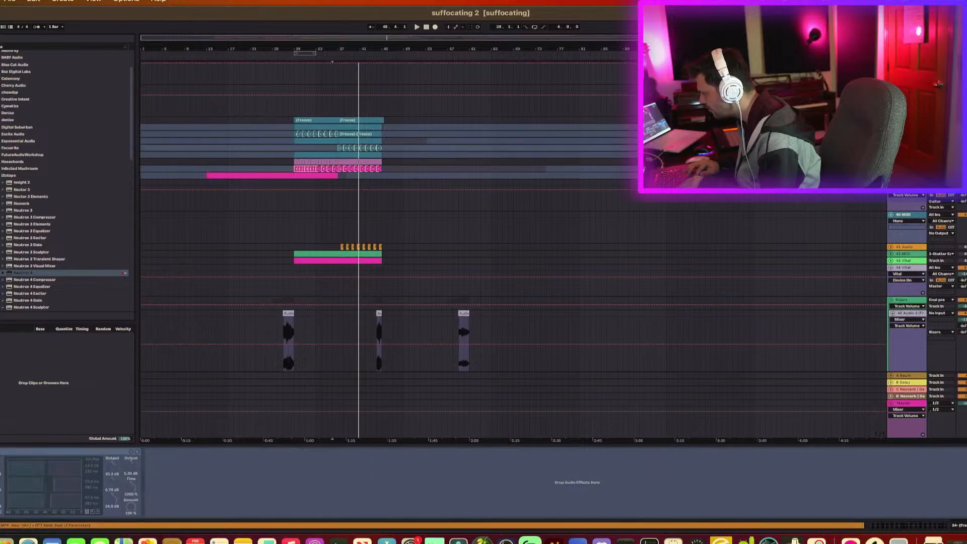
pyautogui.press('Down')
pyautogui.scroll(-10, 522, 206)
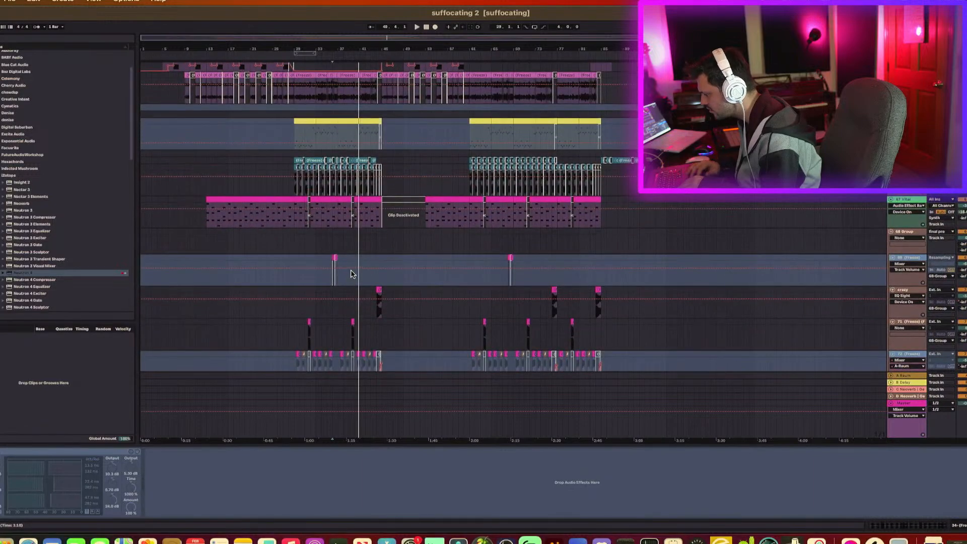
pyautogui.scroll(-3, 352, 274)
# Step: Select the first 69 (Freeze) clip at bar 36 and replay that spot several times
pyautogui.click(333, 228)
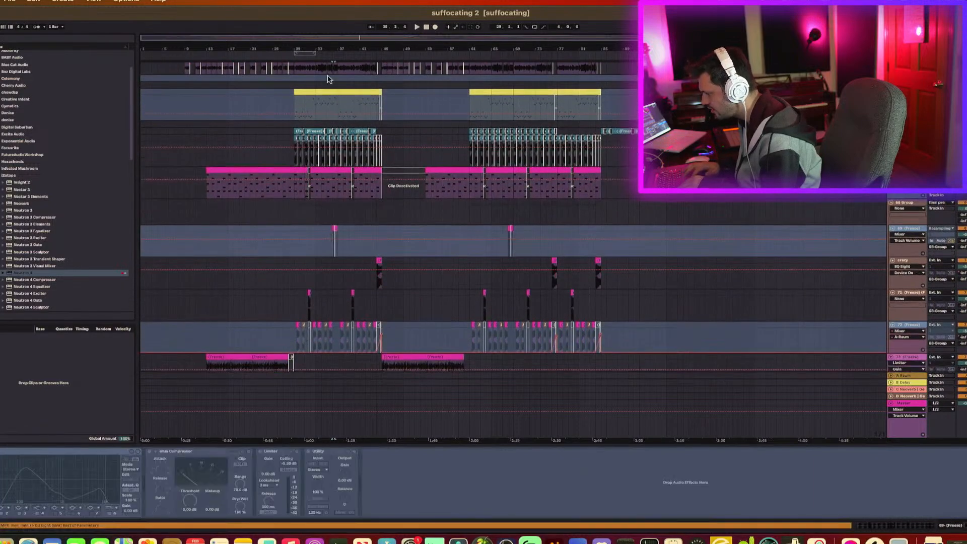
pyautogui.moveTo(337, 51); pyautogui.dragTo(319, 110)
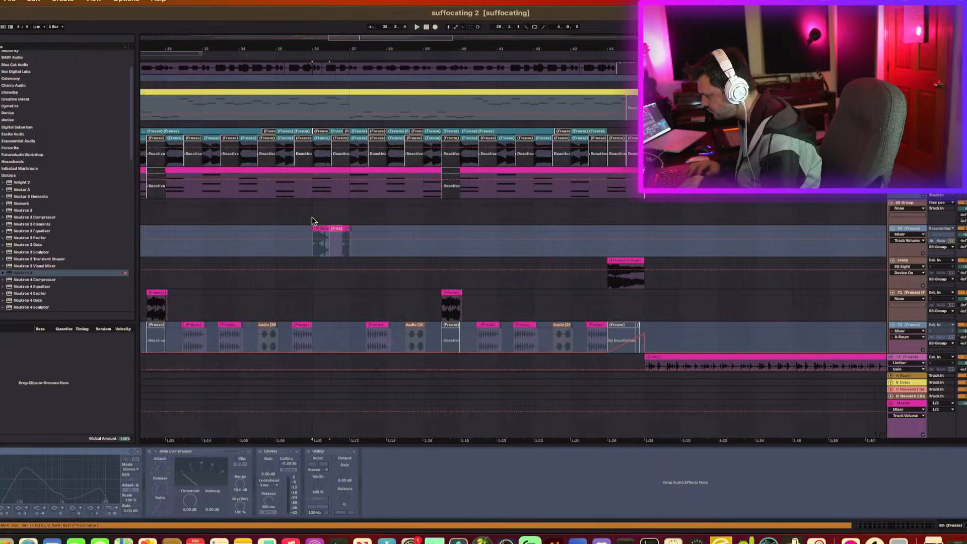
pyautogui.press('space')
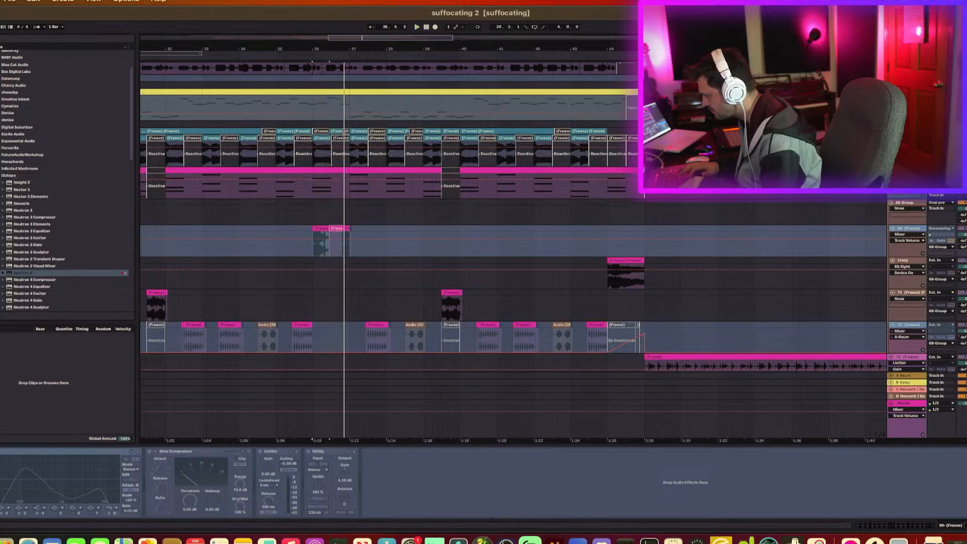
pyautogui.press('super+space')
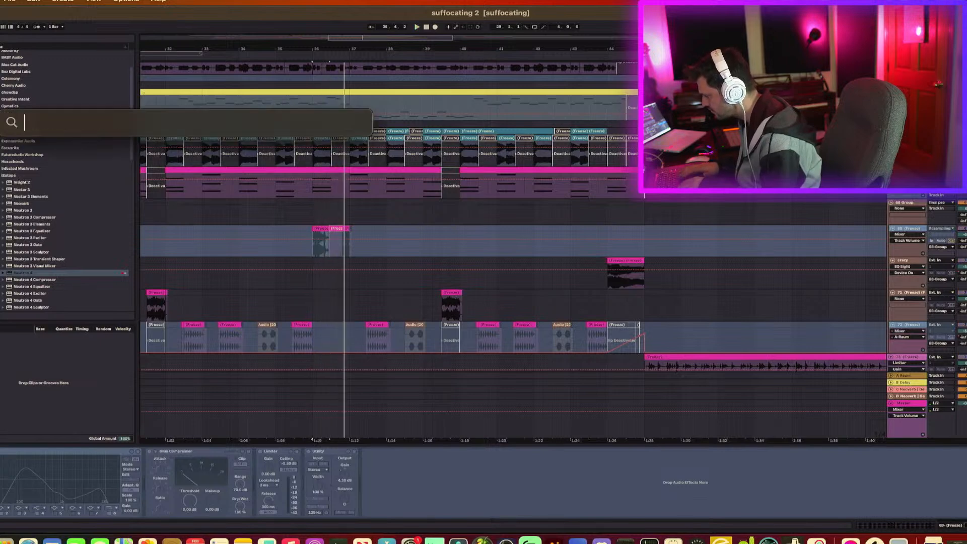
pyautogui.click(923, 206)
pyautogui.press('space')
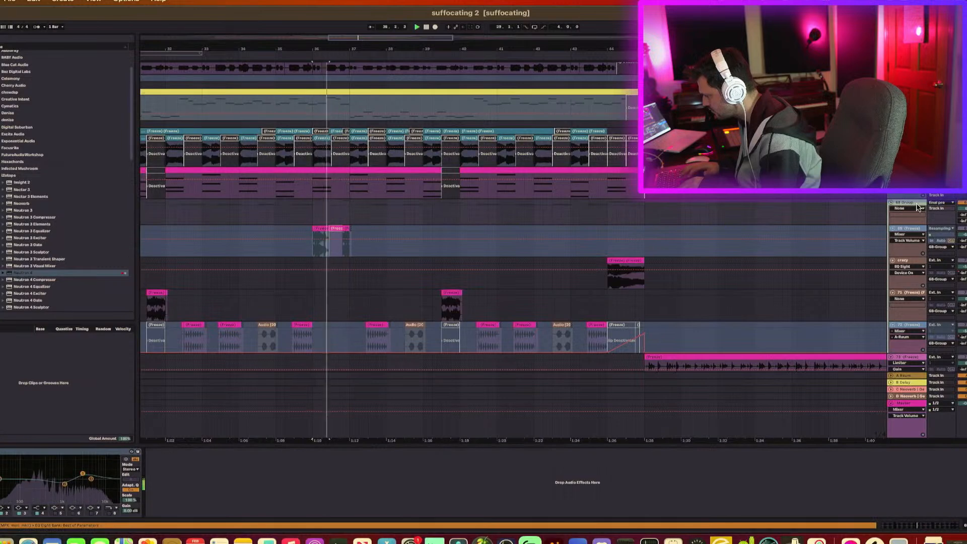
pyautogui.press('space')
pyautogui.press('space')
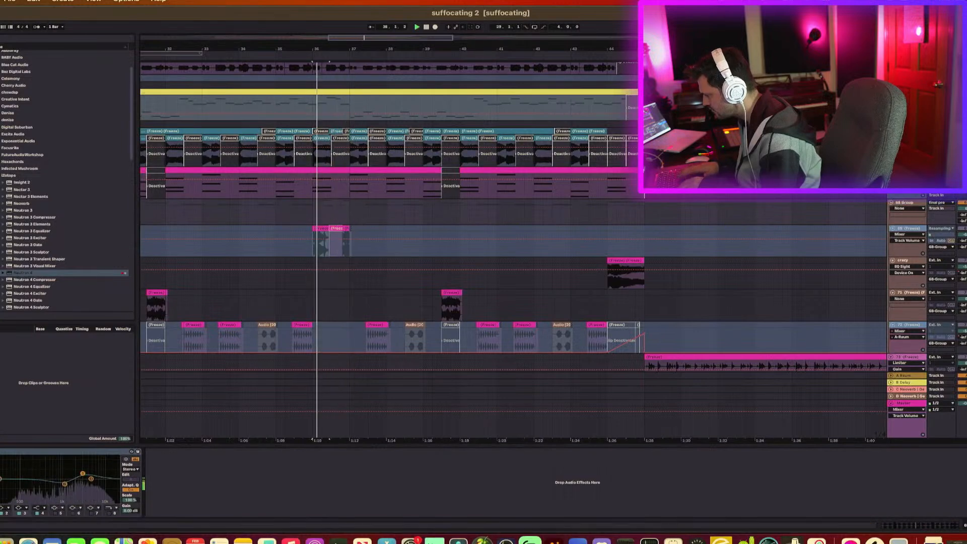
pyautogui.press('space')
pyautogui.press('space')
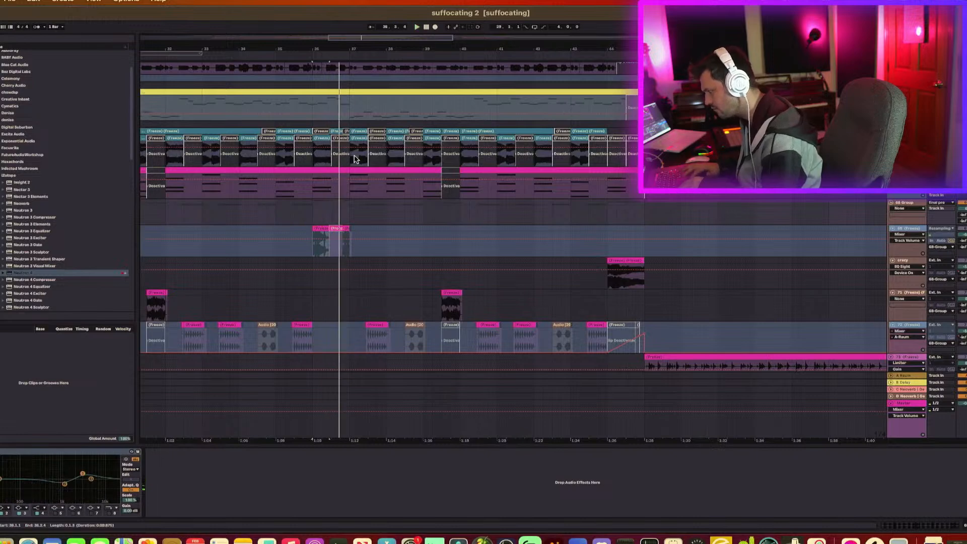
# Step: Try deactivating the bar 36 clips on the frozen track above 67-Vital and on track 69, auditioning each from before the bar
pyautogui.click(333, 147)
pyautogui.press('space')
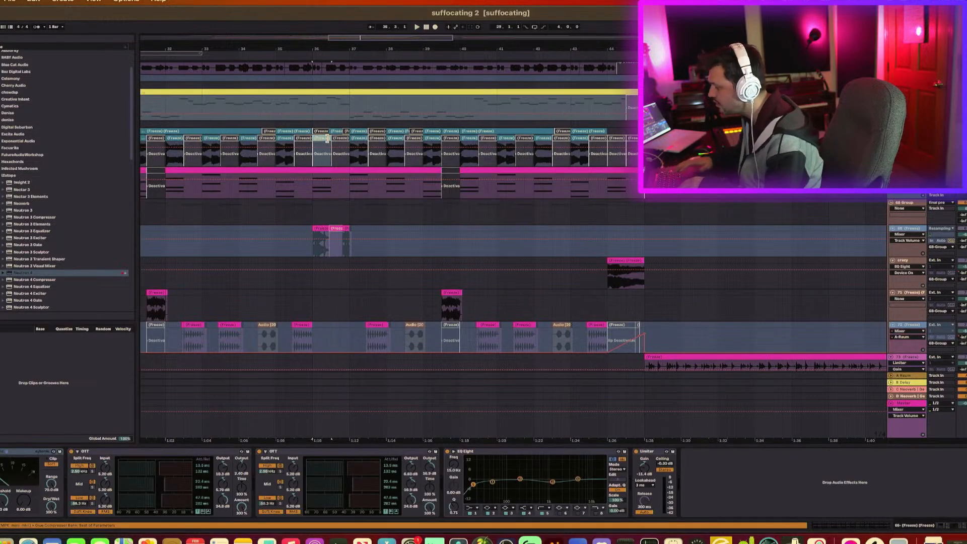
pyautogui.press('space')
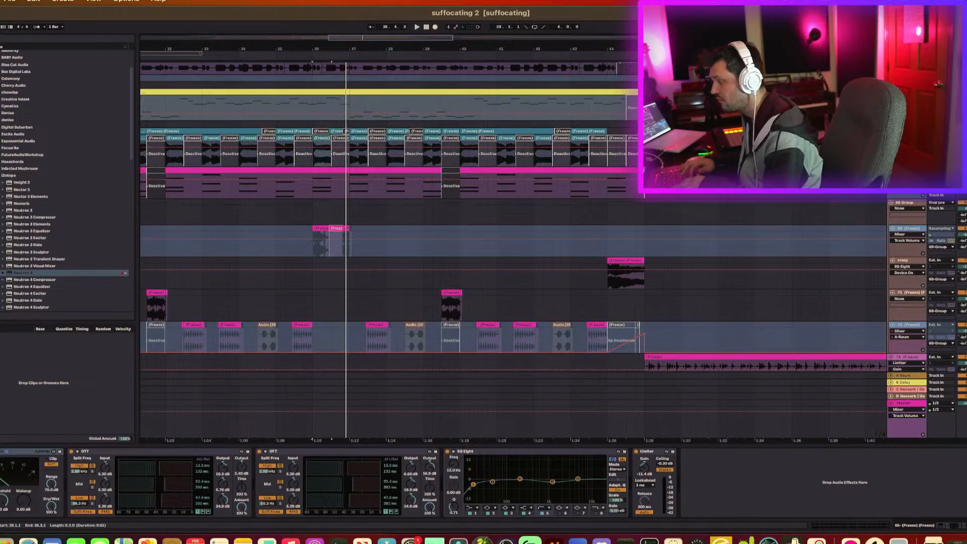
pyautogui.click(283, 216)
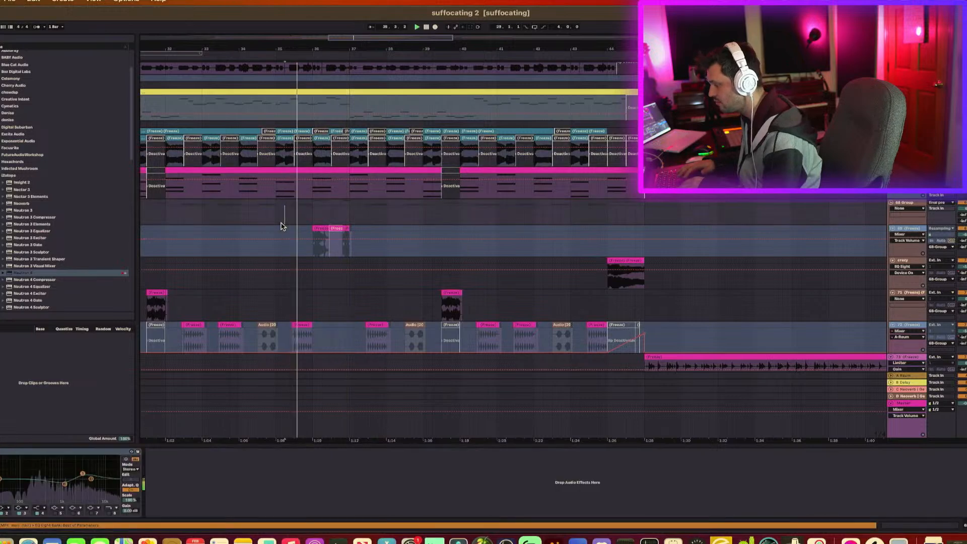
pyautogui.click(322, 230)
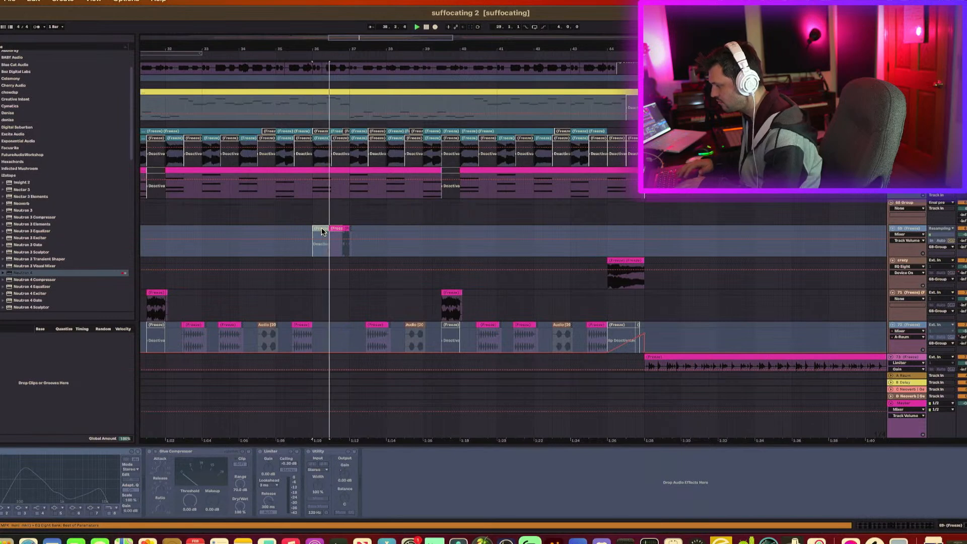
pyautogui.click(273, 224)
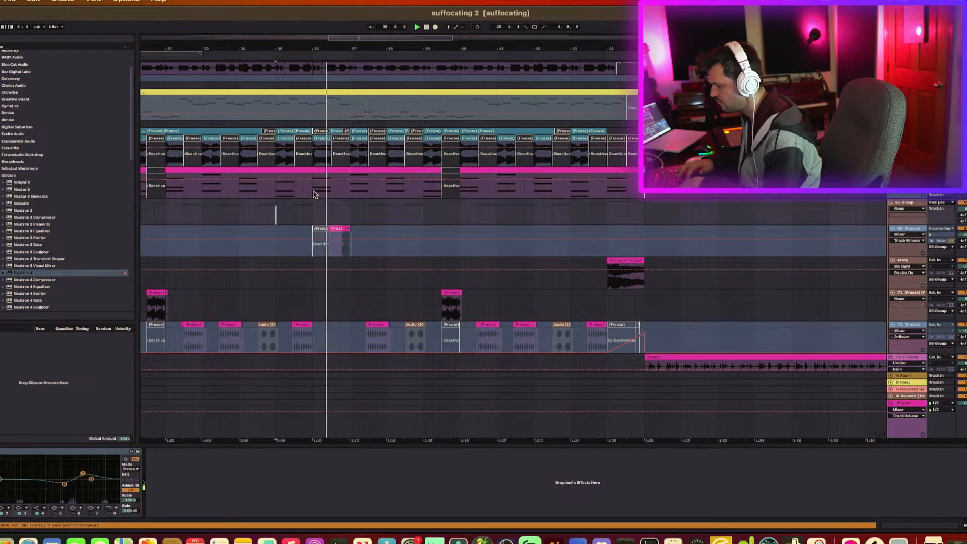
# Step: Deactivate the 67-Vital clip's section from bar 36 to bar 37
pyautogui.moveTo(313, 193); pyautogui.dragTo(340, 197)
pyautogui.press('0')
pyautogui.press('space')
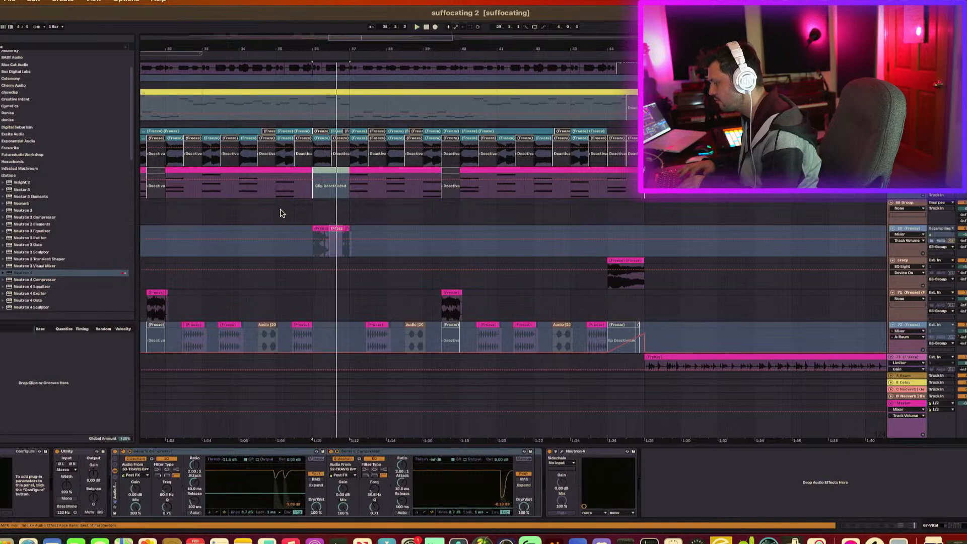
# Step: Audition from about bar 35 and automate the first 69 (Freeze) clip at bar 36 to pan right
pyautogui.click(284, 214)
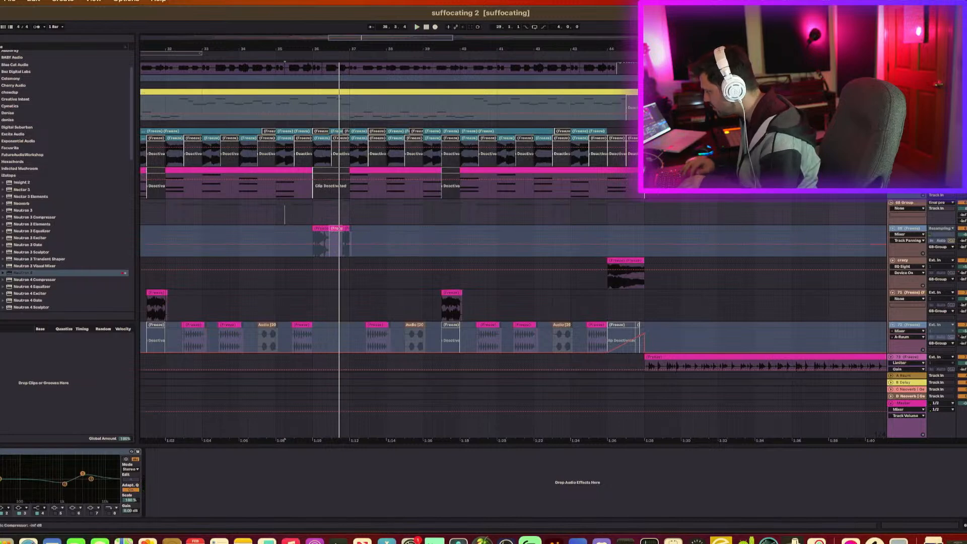
pyautogui.click(483, 295)
pyautogui.press('space')
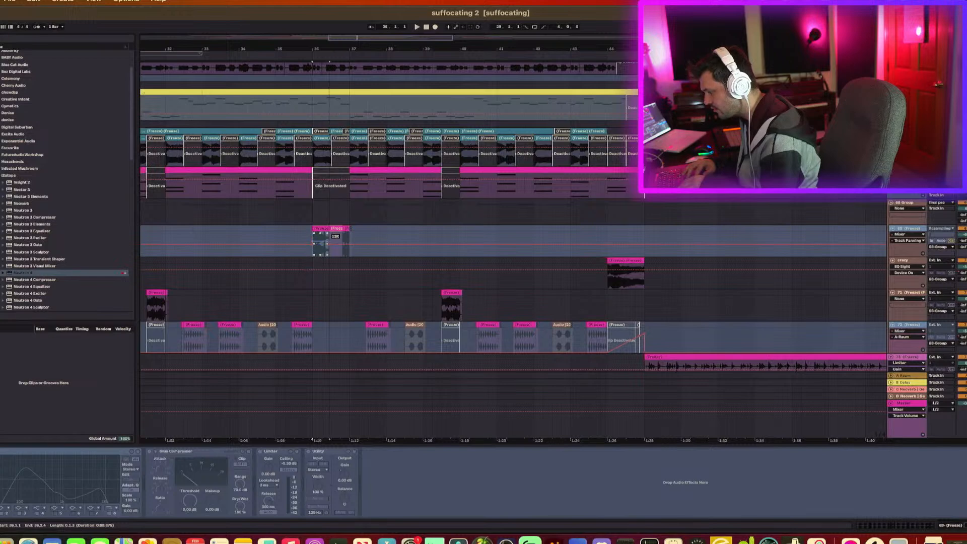
# Step: Automate the bar 36 clip on the frozen track above 67-Vital to pan left and audition the passage
pyautogui.click(321, 150)
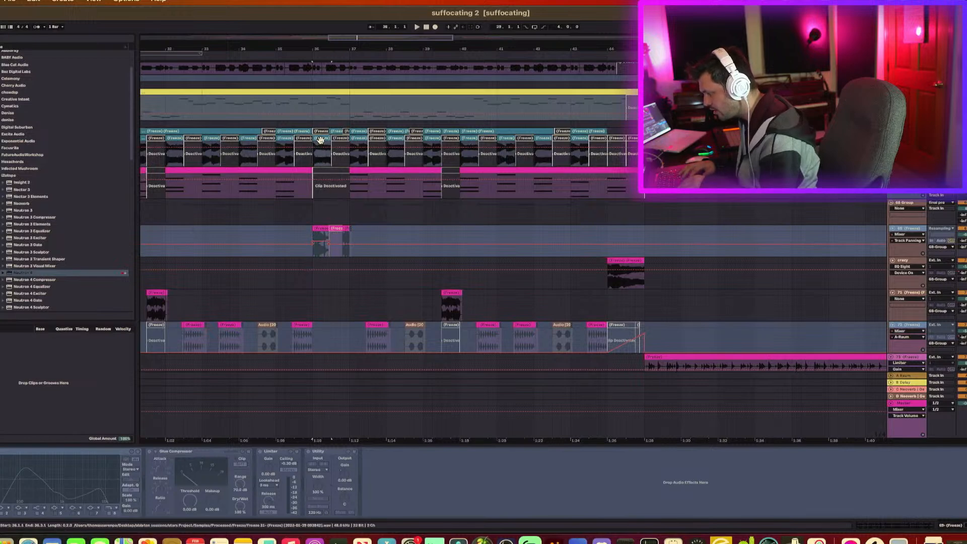
pyautogui.click(323, 154)
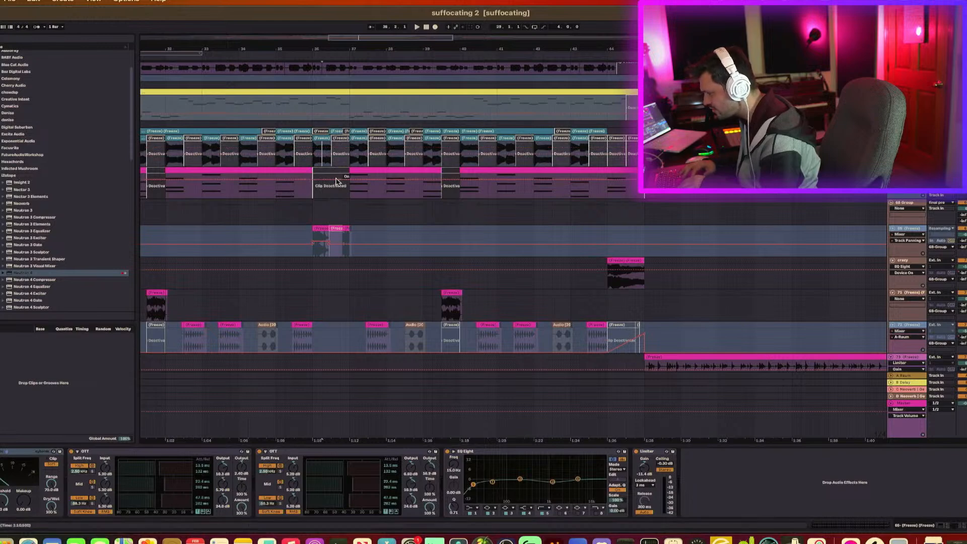
pyautogui.moveTo(323, 159); pyautogui.dragTo(324, 168)
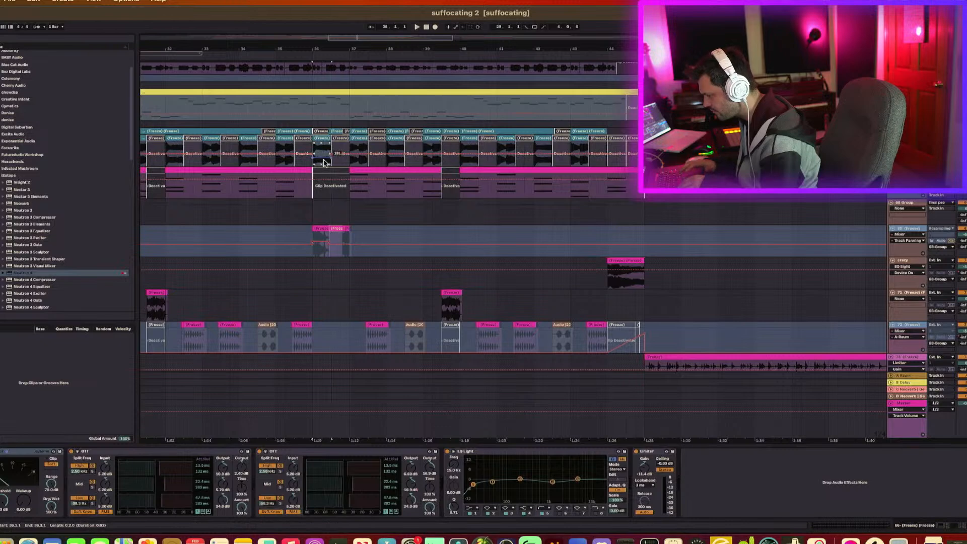
pyautogui.press('space')
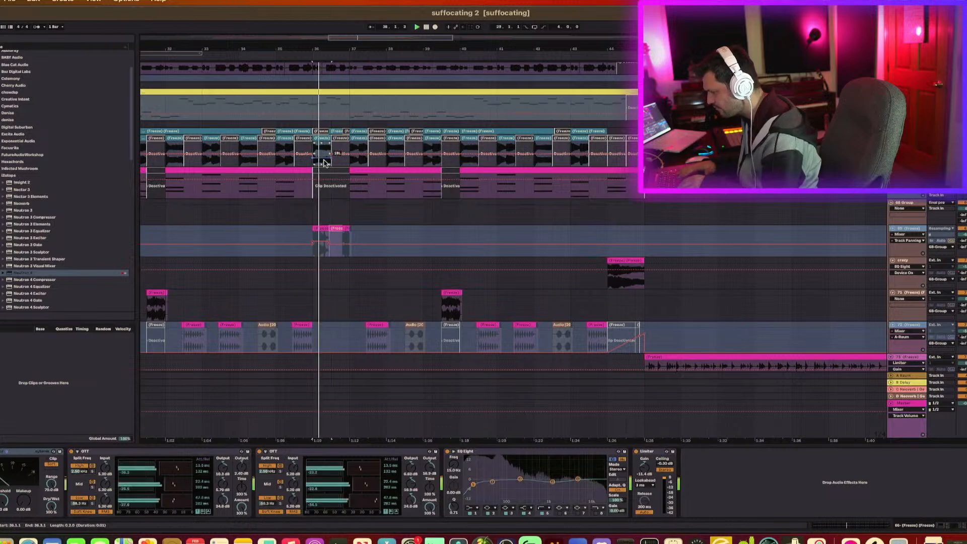
pyautogui.click(295, 194)
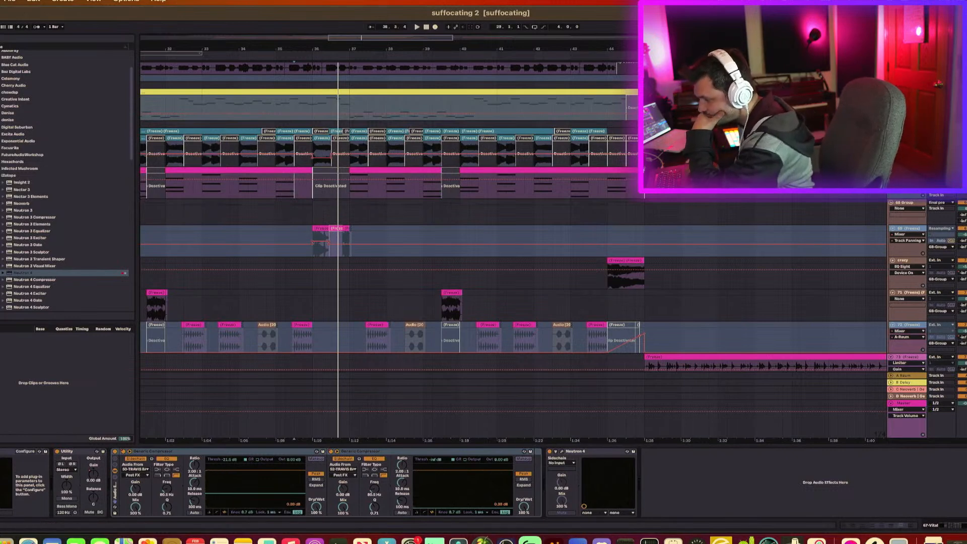
# Step: Insert a Utility audio effect into the 67-Vital device chain, directly after the existing Utility
pyautogui.click(1, 95)
pyautogui.moveTo(13, 292); pyautogui.dragTo(154, 368)
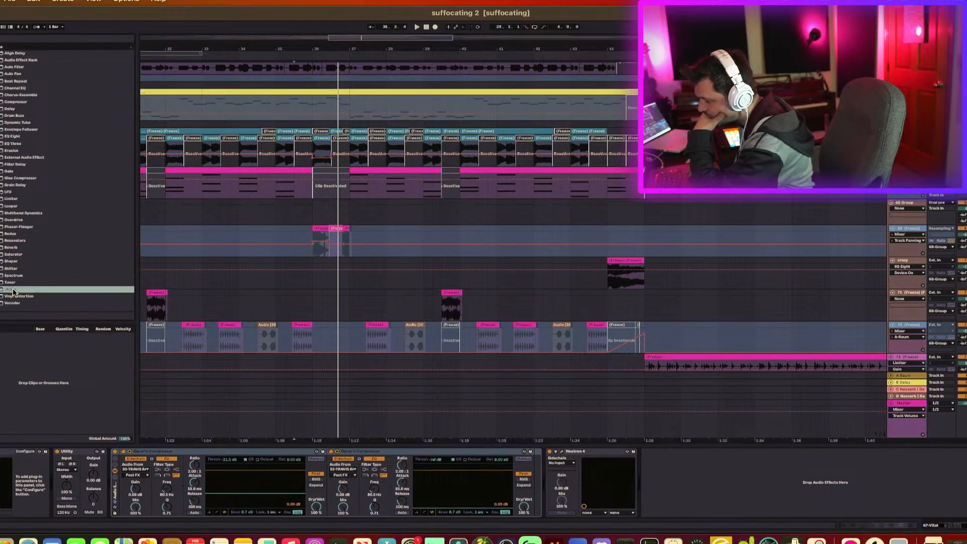
pyautogui.moveTo(100, 443); pyautogui.dragTo(112, 467)
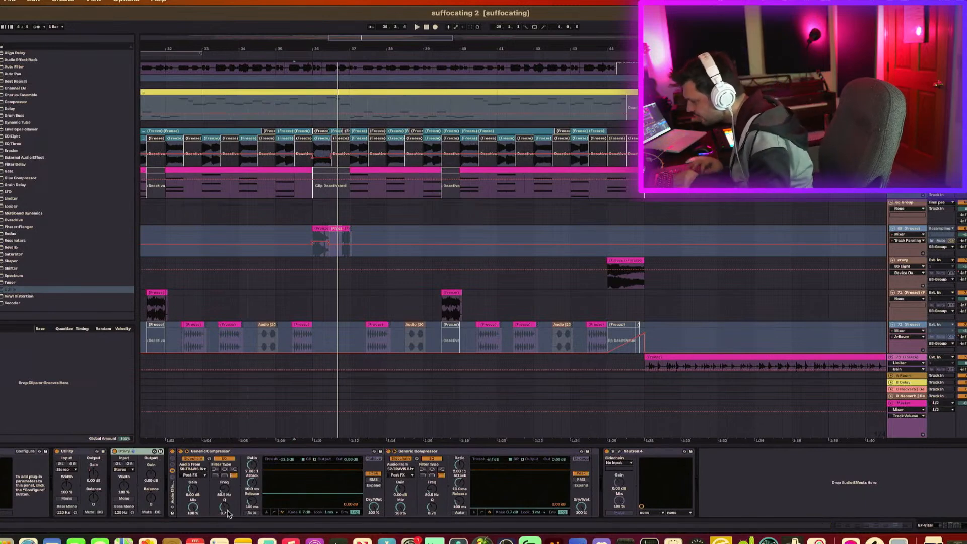
# Step: Move the added Utility from the 67-Vital device chain to the 68 Group track
pyautogui.click(318, 234)
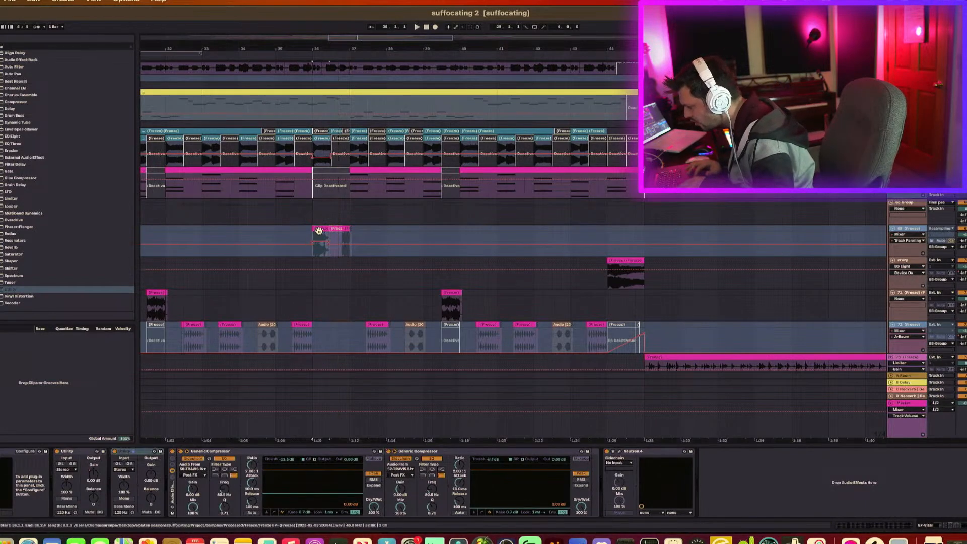
pyautogui.click(323, 224)
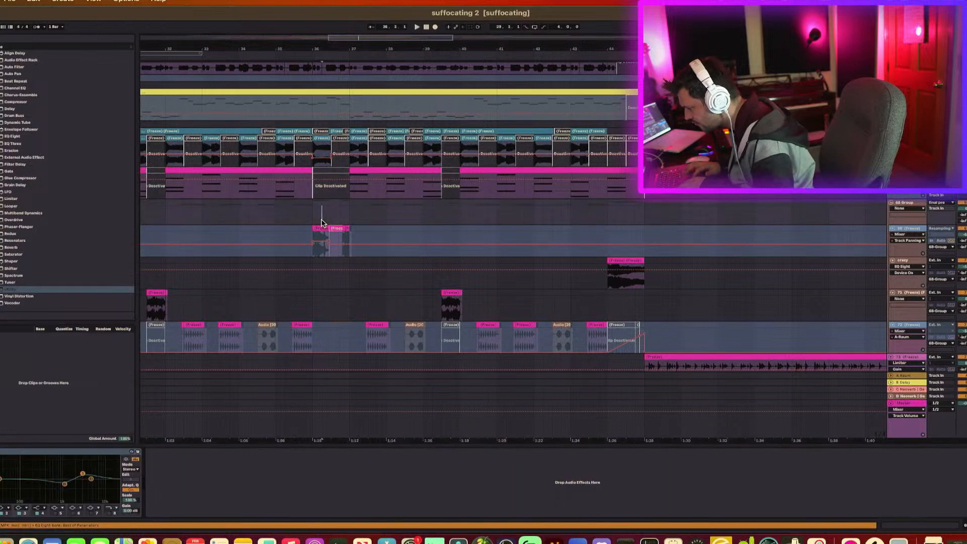
pyautogui.click(326, 190)
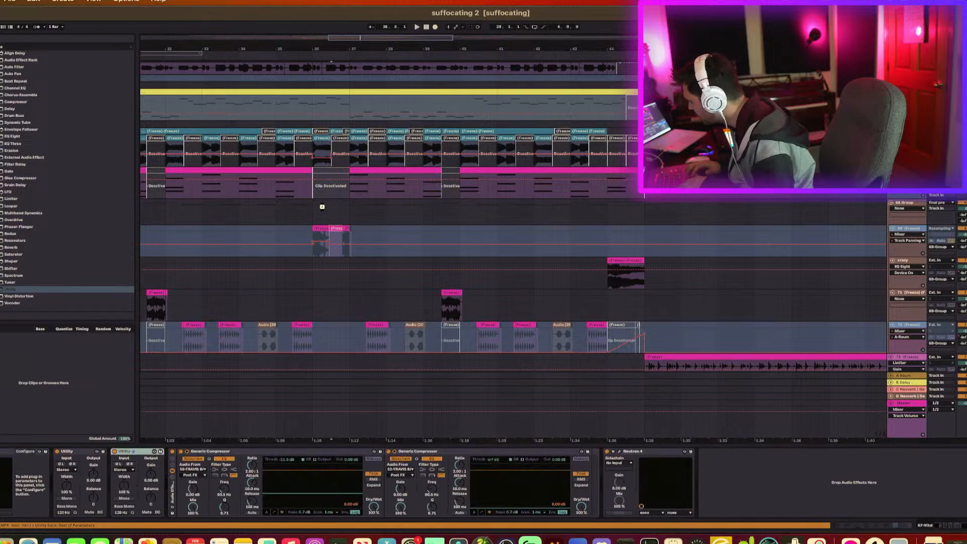
pyautogui.click(323, 209)
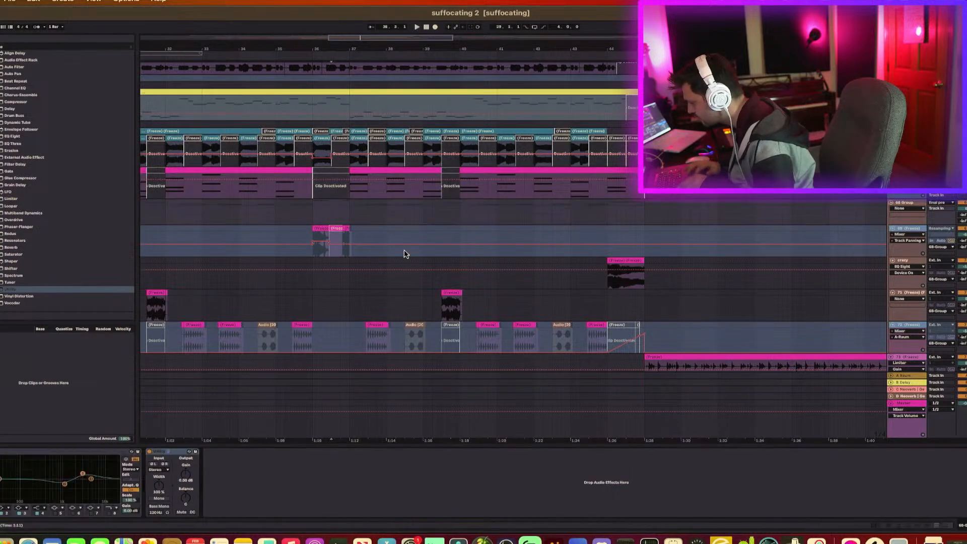
# Step: Unfreeze the 69 (Freeze) track
pyautogui.rightClick(922, 207)
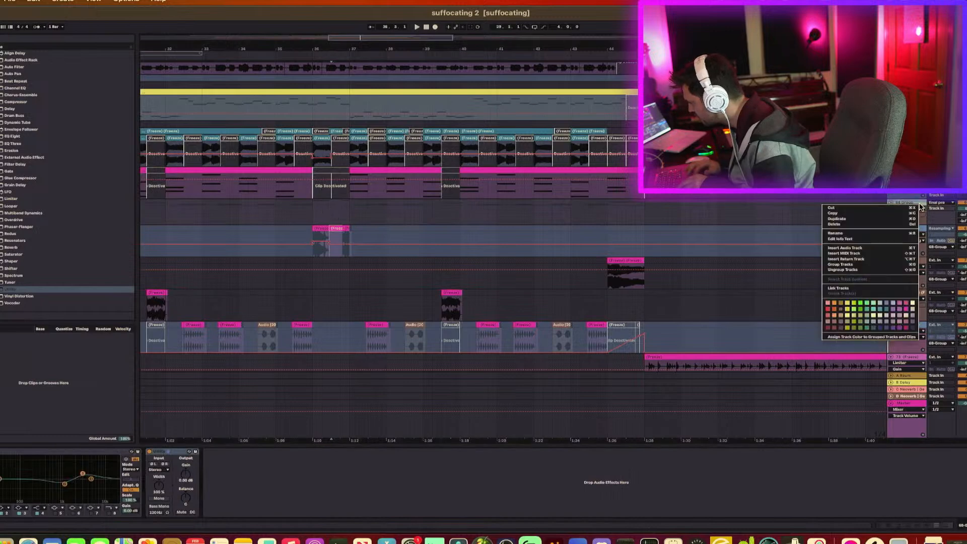
pyautogui.click(929, 235)
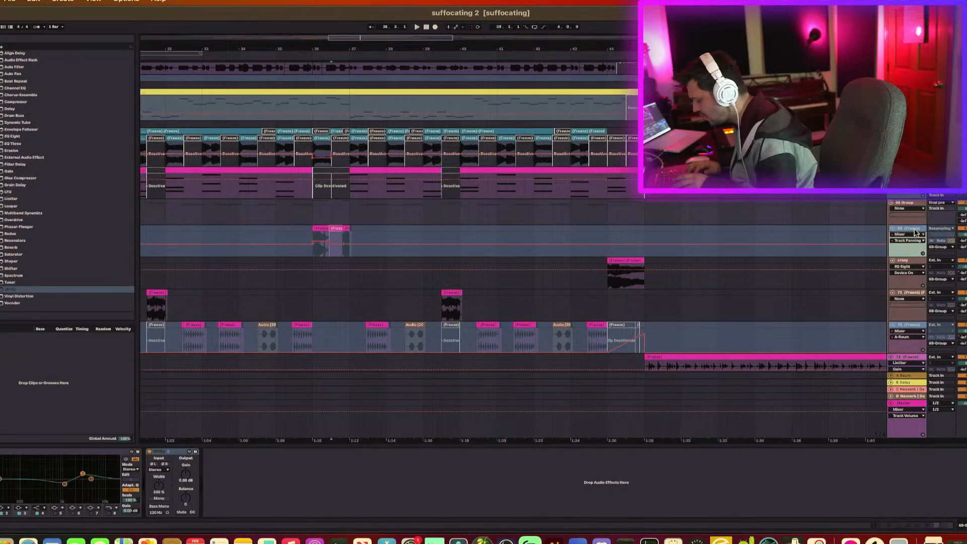
pyautogui.click(916, 232)
pyautogui.rightClick(917, 232)
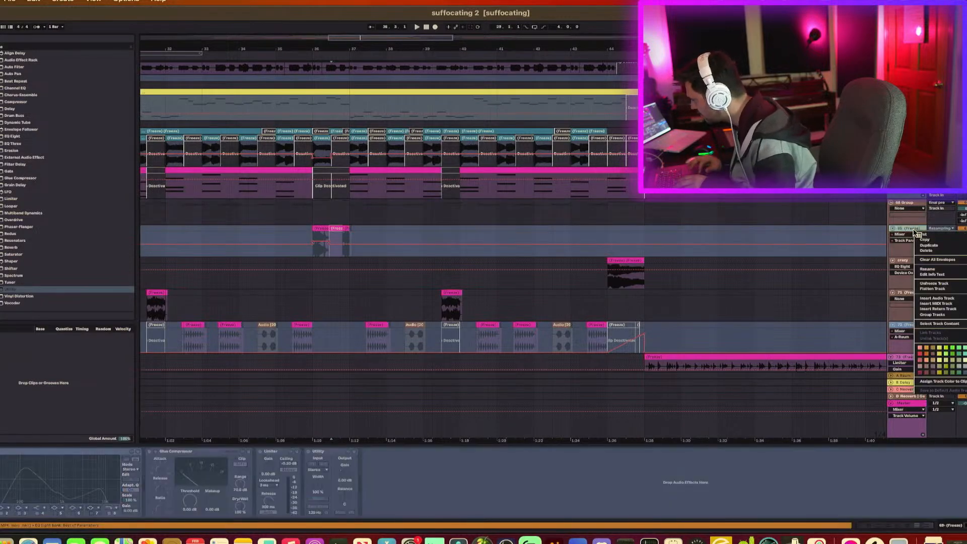
pyautogui.click(936, 284)
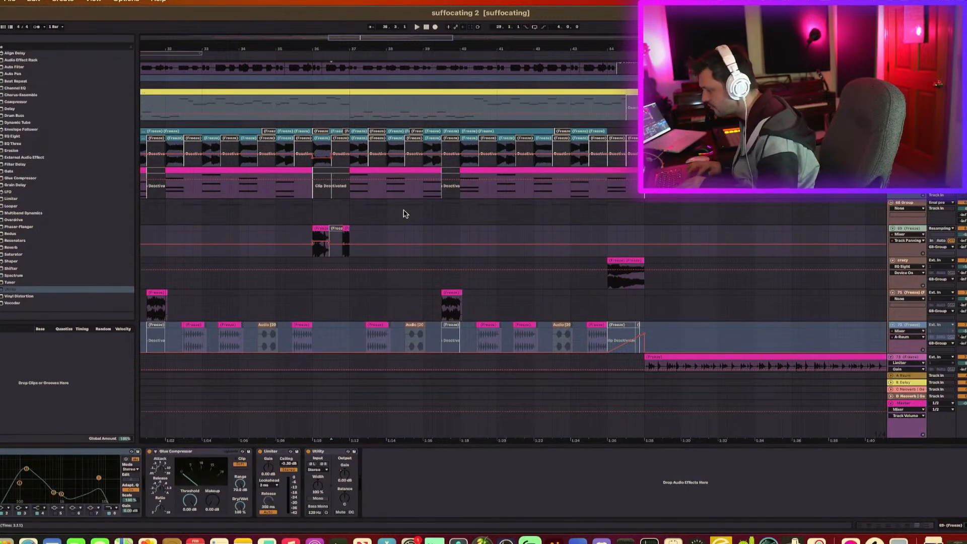
# Step: Move the Utility from the 68 Group track to the end of the 69 (Freeze) track's device chain
pyautogui.click(313, 212)
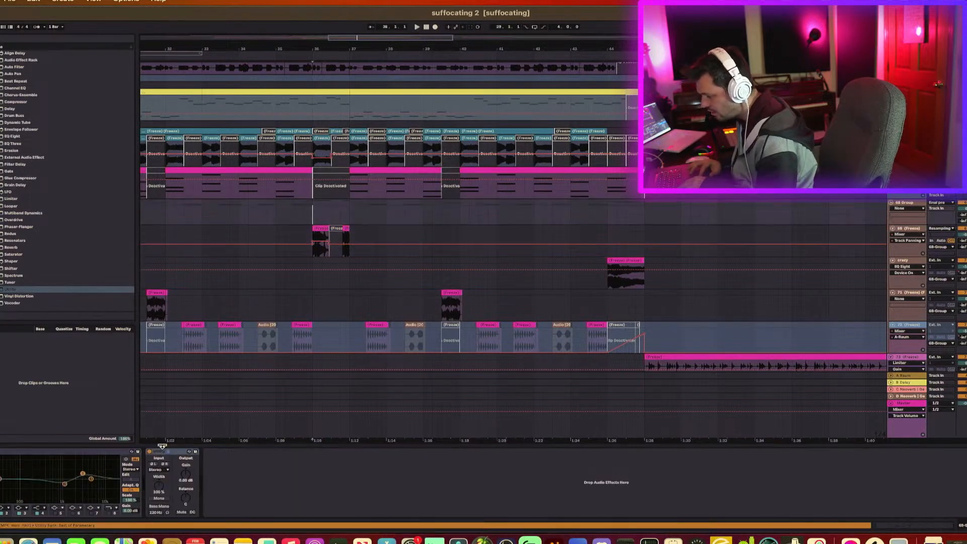
pyautogui.click(291, 248)
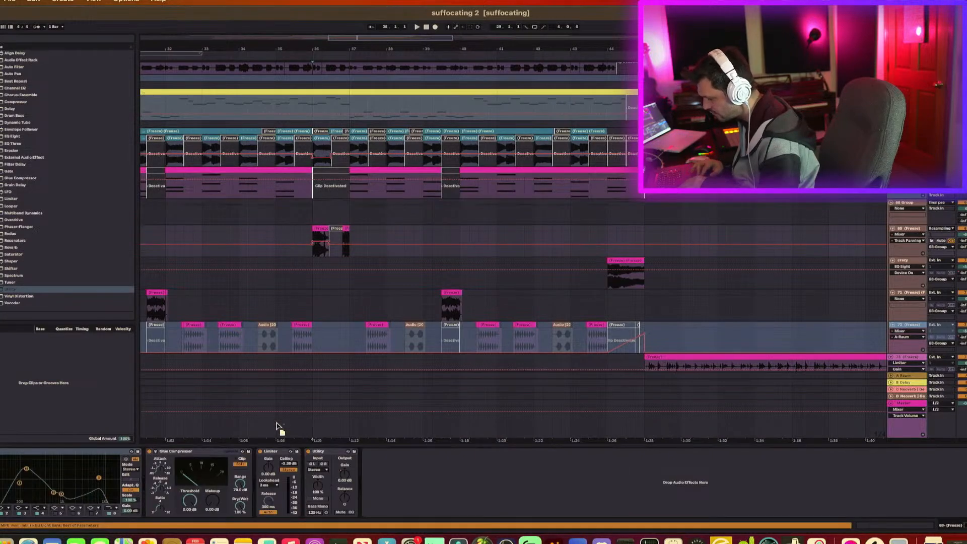
pyautogui.moveTo(217, 453); pyautogui.dragTo(362, 475)
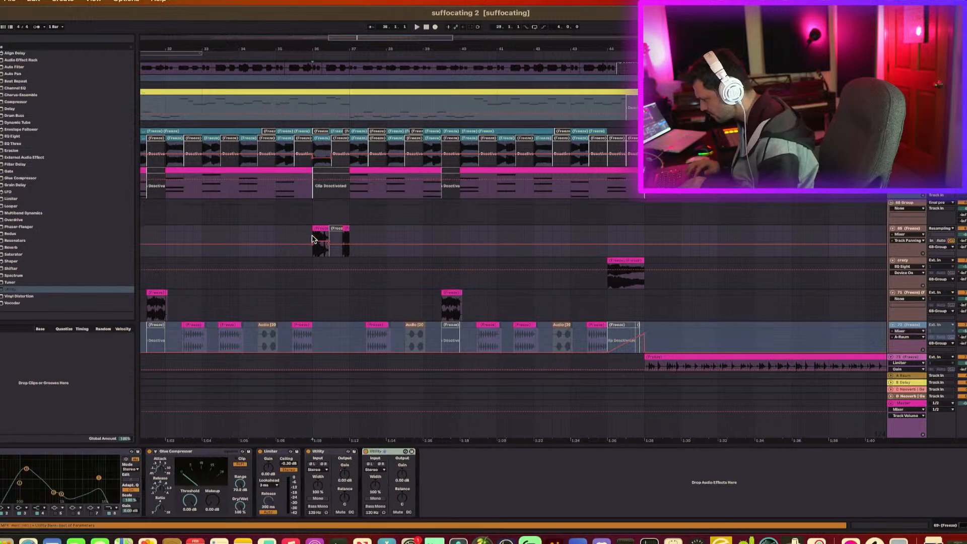
# Step: Enable Bass Mono on track 69's new Utility, automate the device on only for the first bar 36 clip, and audition it
pyautogui.click(322, 230)
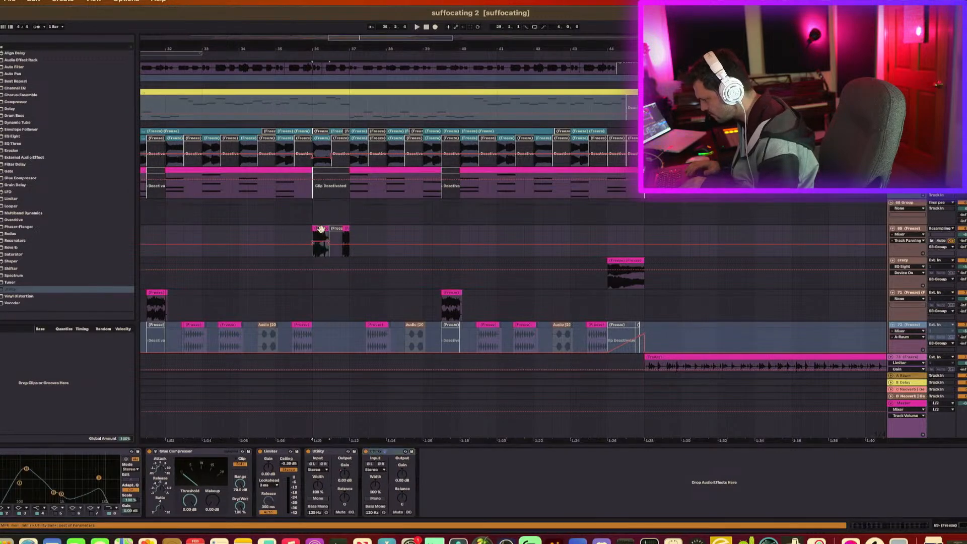
pyautogui.click(374, 499)
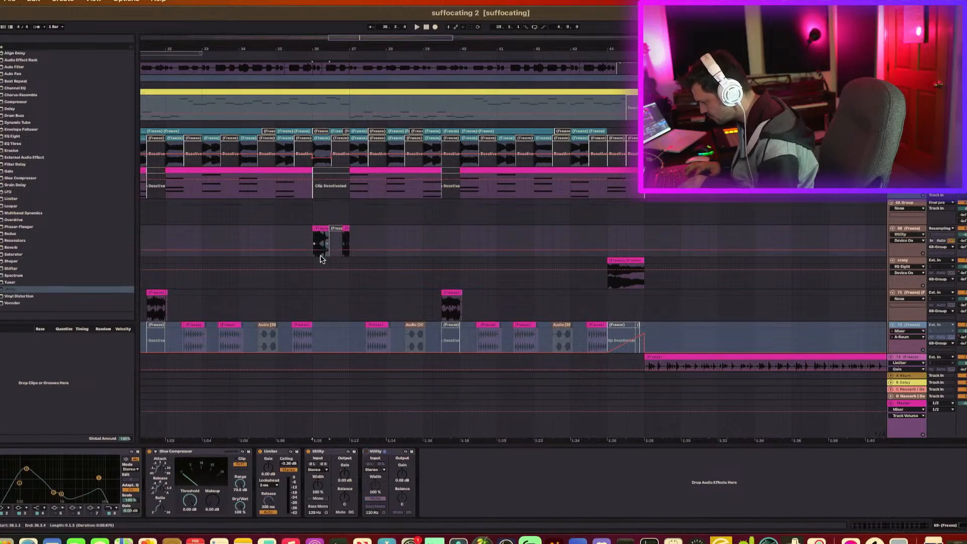
pyautogui.press('space')
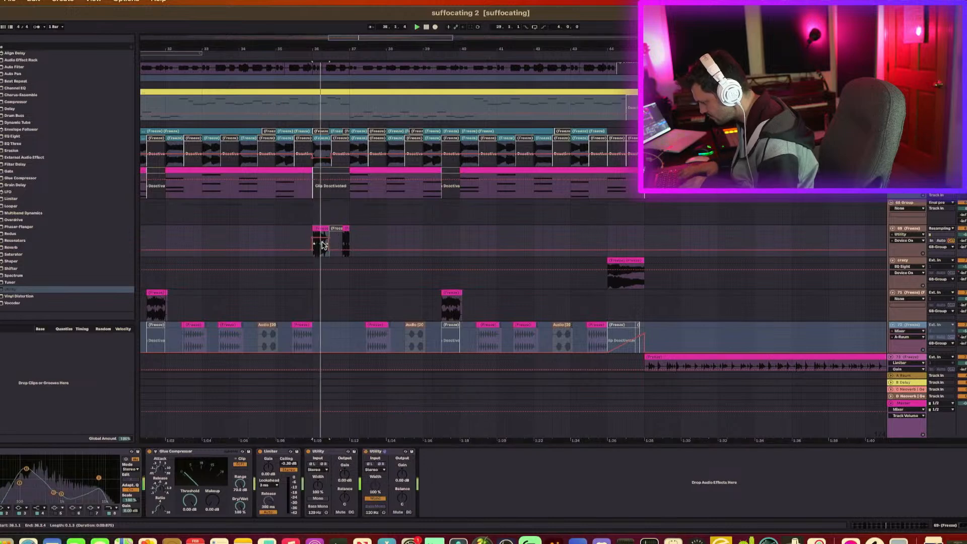
# Step: Raise the Bass Mono frequency of track 69's new Utility while auditioning the bar 36 clip
pyautogui.moveTo(373, 512); pyautogui.dragTo(373, 499)
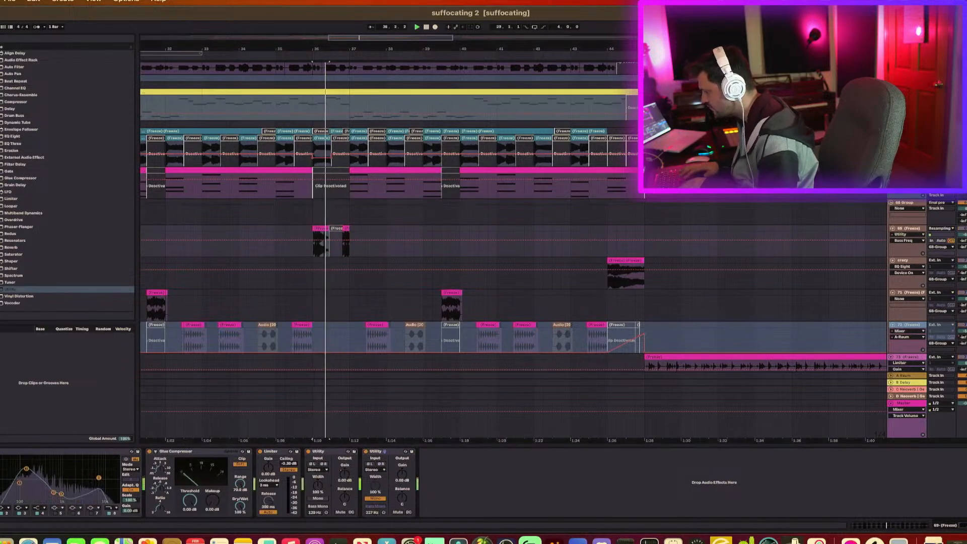
pyautogui.press('space')
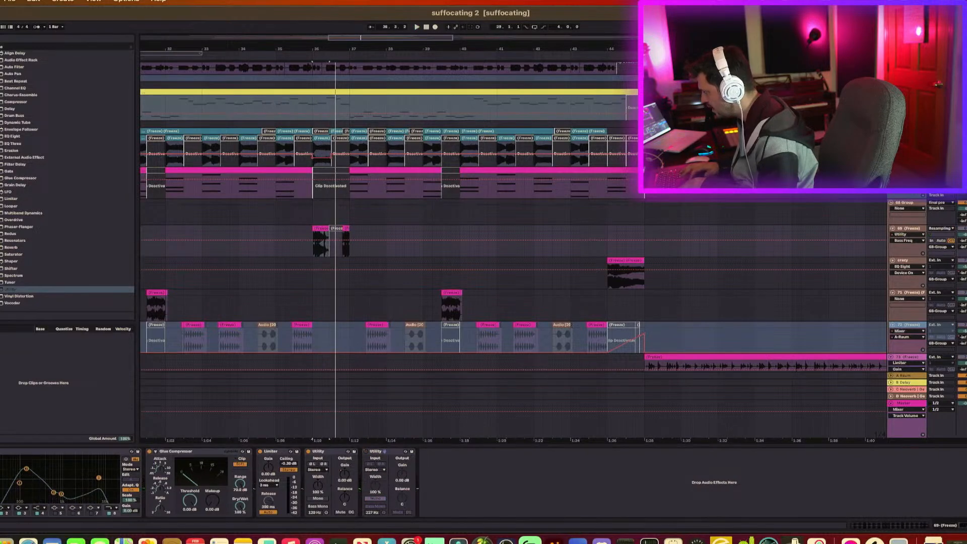
pyautogui.press('space')
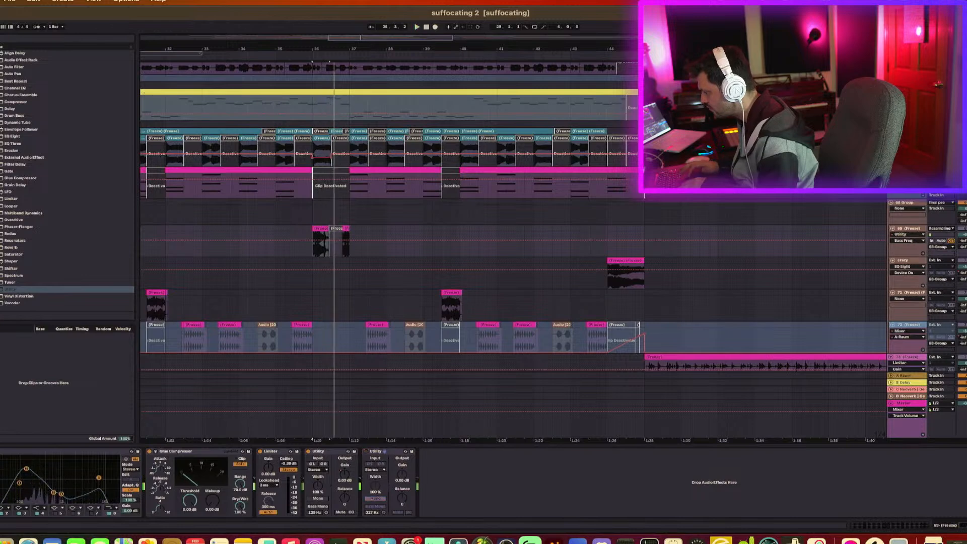
# Step: Extend the active 67-Vital clip over the deactivated section from bar 36 to bar 37 and play from about bar 35
pyautogui.click(314, 190)
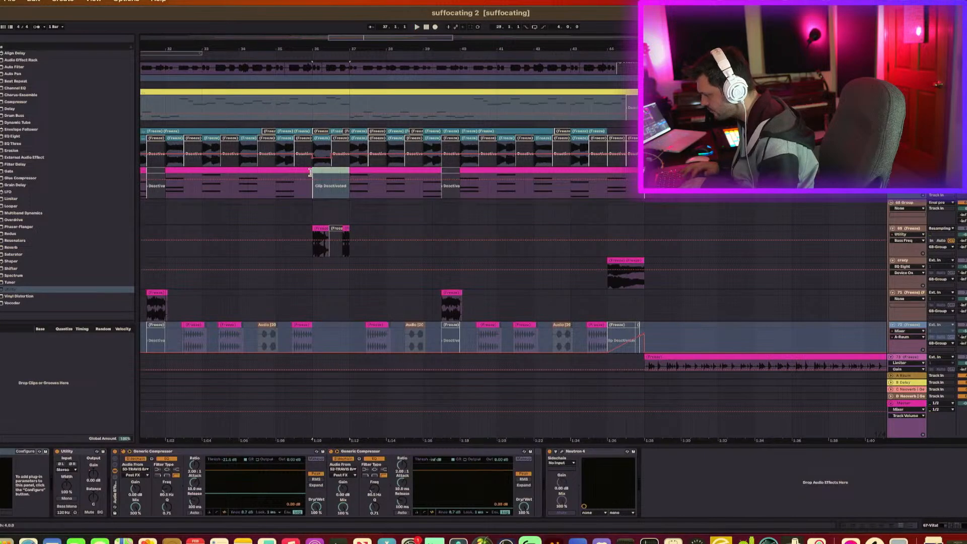
pyautogui.moveTo(309, 172); pyautogui.dragTo(340, 172)
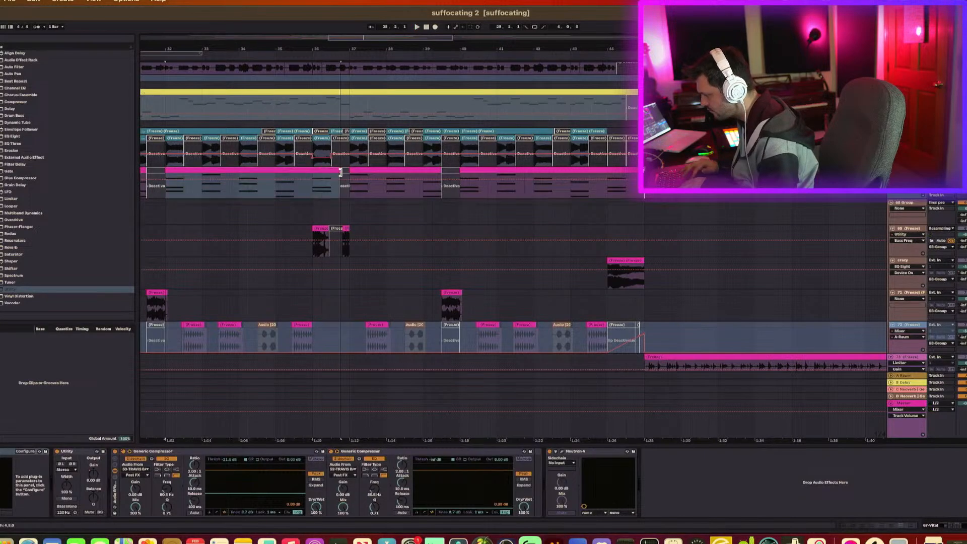
pyautogui.click(285, 191)
pyautogui.press('space')
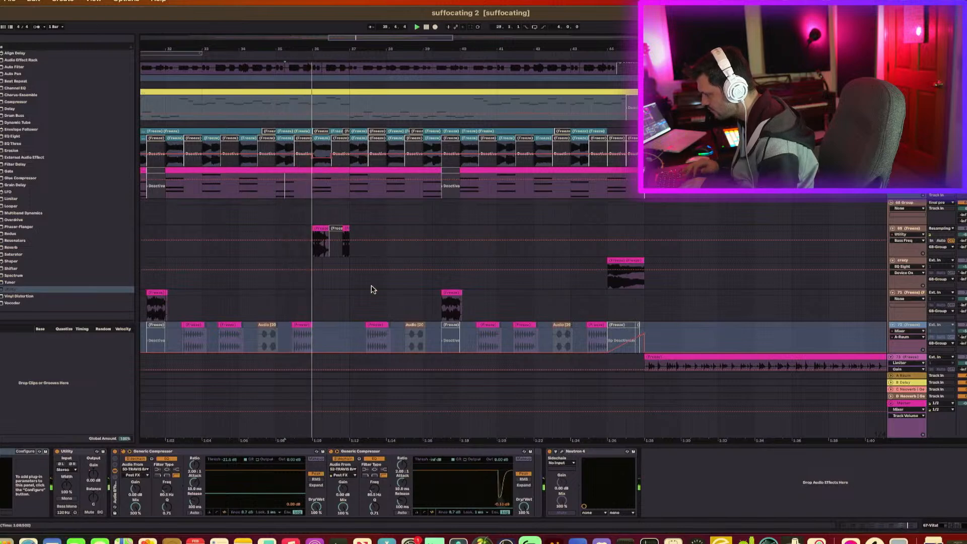
# Step: Replay the passage from about bar 35 several times to judge how the layers combine around bar 36
pyautogui.press('space')
pyautogui.press('space')
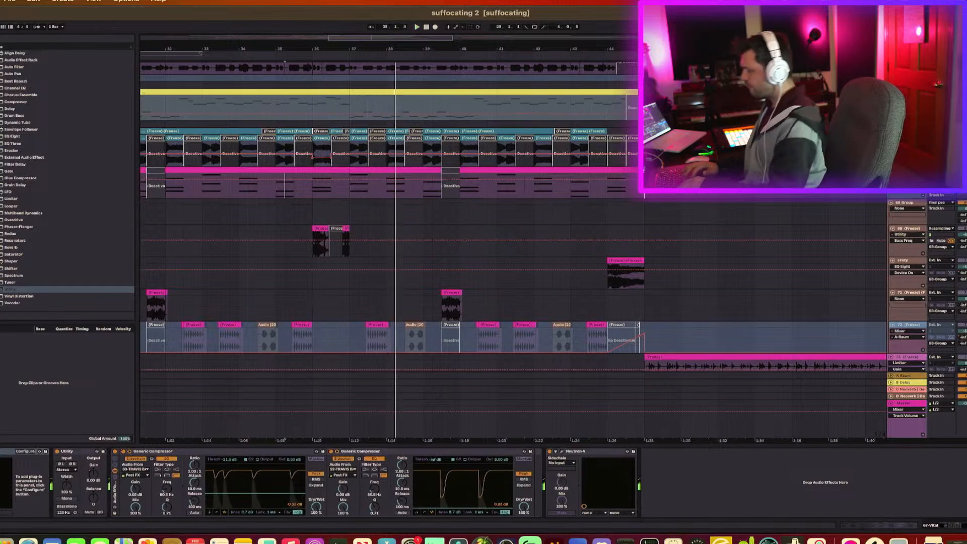
pyautogui.press('space')
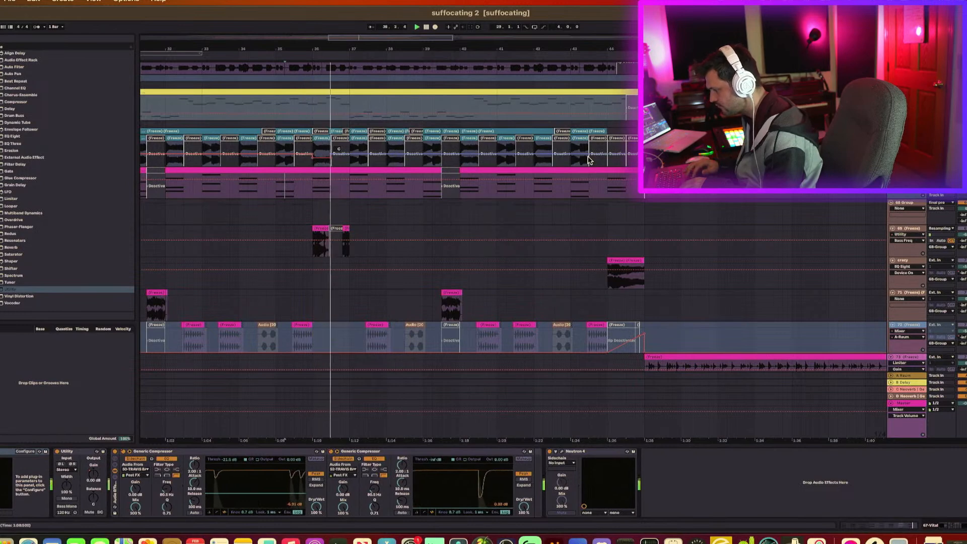
pyautogui.press('space')
pyautogui.press('space')
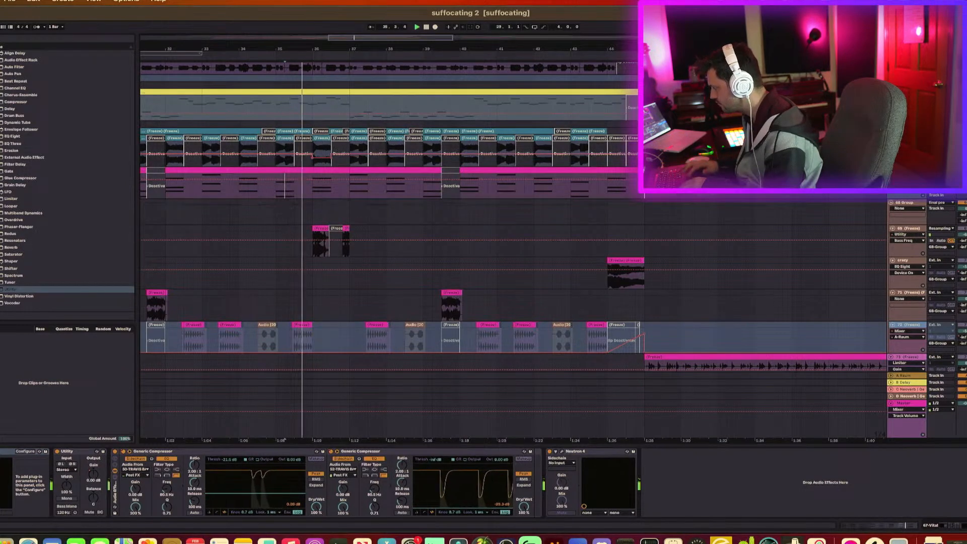
pyautogui.press('space')
pyautogui.press('space')
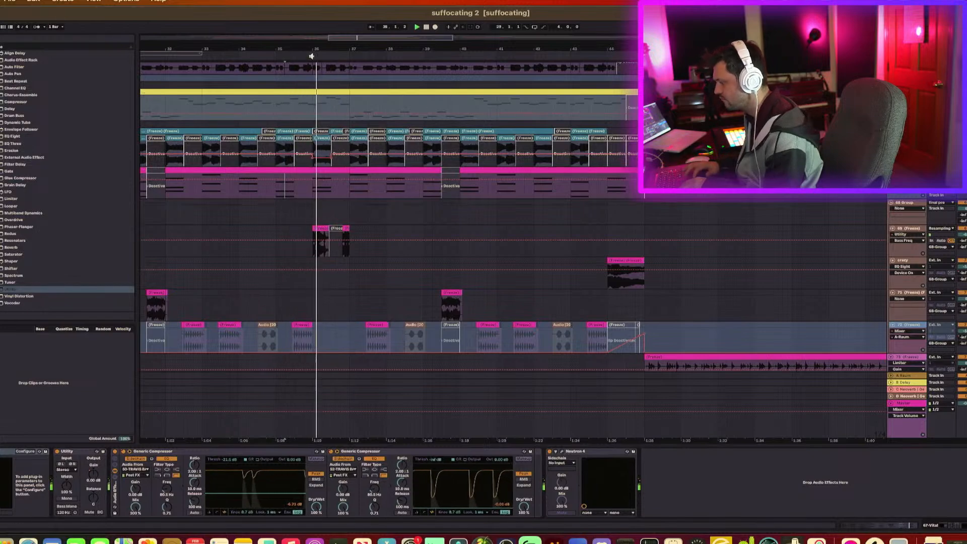
# Step: Select the bar 36 clip on the frozen track above 67-Vital and replay that spot several times
pyautogui.moveTo(335, 50); pyautogui.dragTo(335, 31)
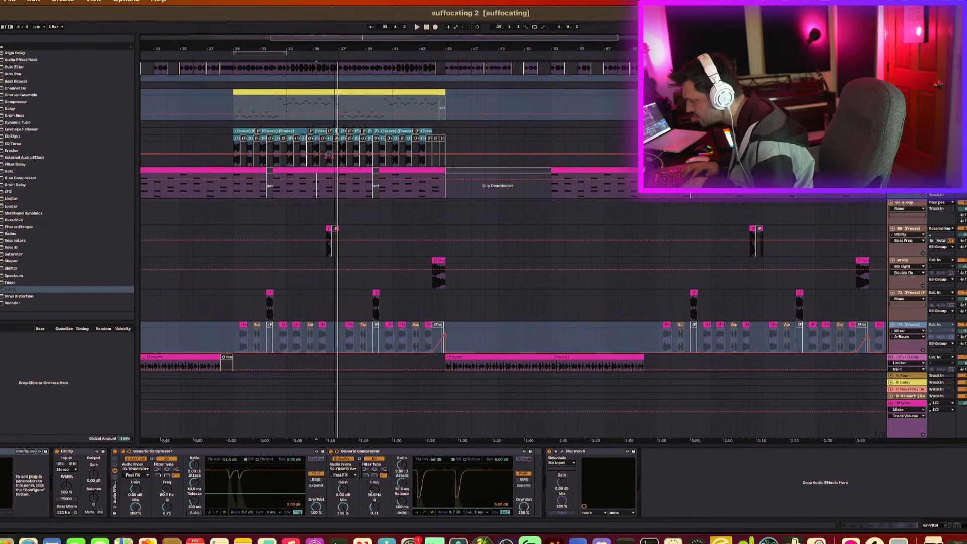
pyautogui.scroll(5, 302, 138)
pyautogui.click(303, 138)
pyautogui.press('space')
pyautogui.press('space')
pyautogui.press('space')
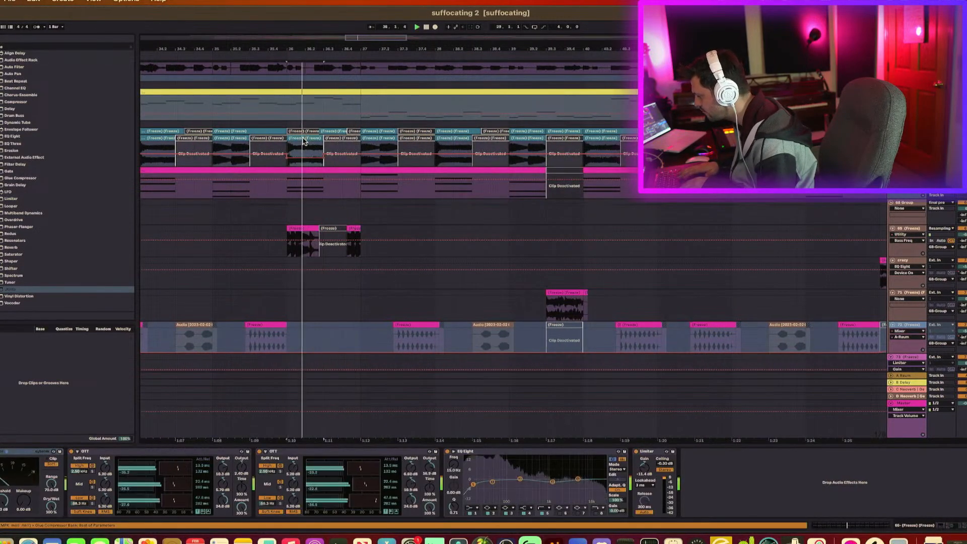
# Step: Replay the passage around the bar 36 clip on the frozen track above 67-Vital twice
pyautogui.press('space')
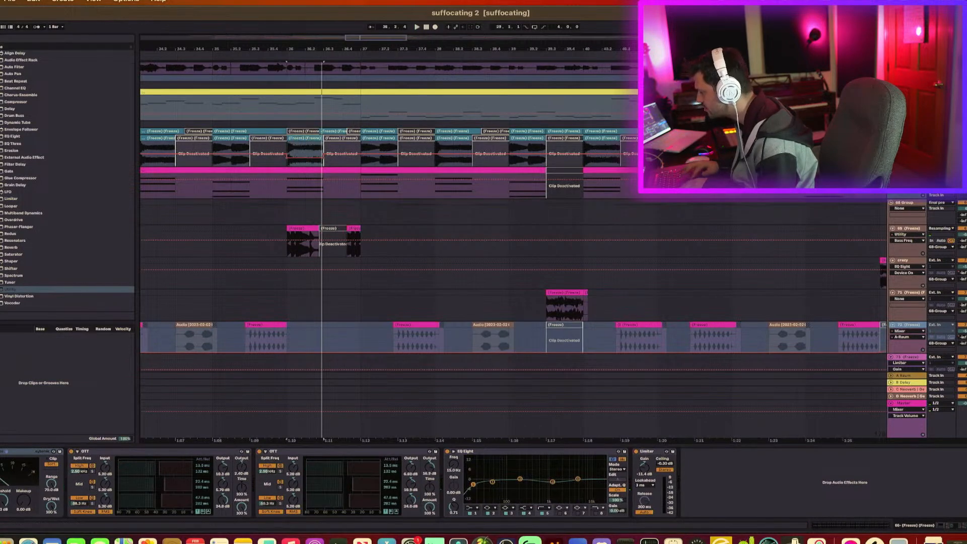
pyautogui.press('space')
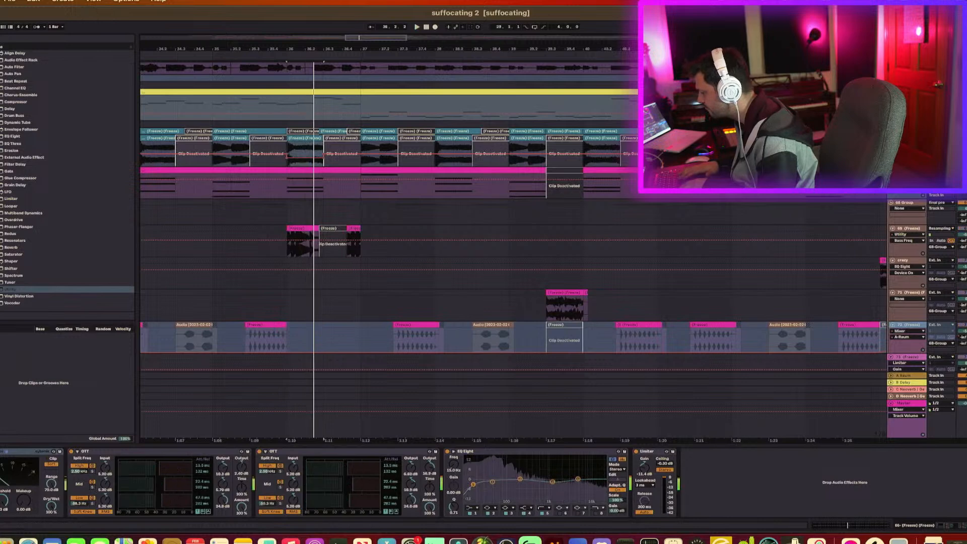
pyautogui.press('space')
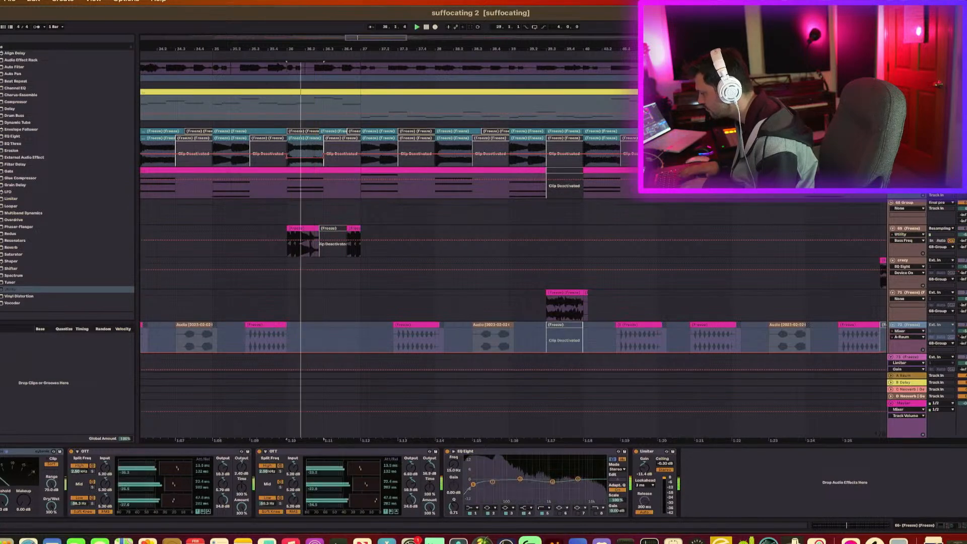
pyautogui.press('space')
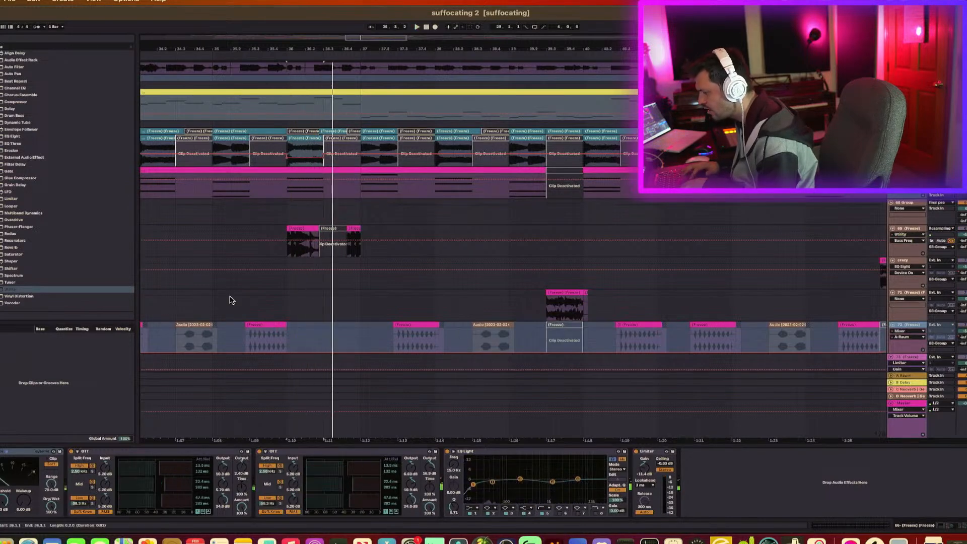
# Step: Audition track 69's bar 36 clip, and replay the passage from about bar 35
pyautogui.click(294, 229)
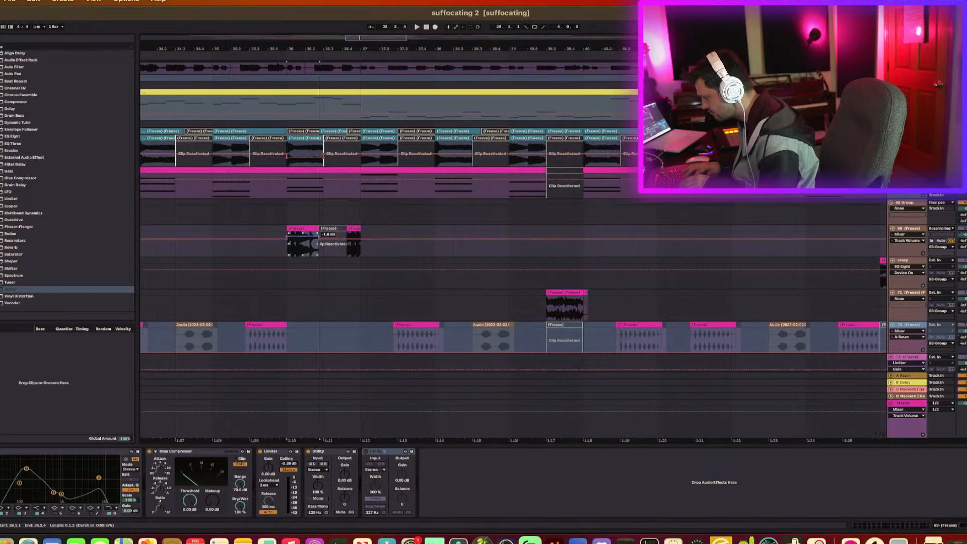
pyautogui.press('space')
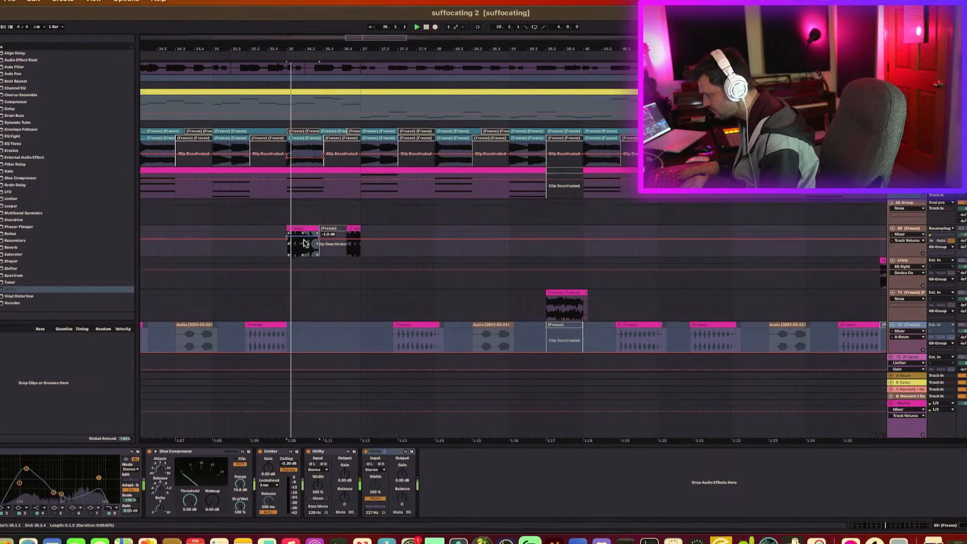
pyautogui.click(232, 229)
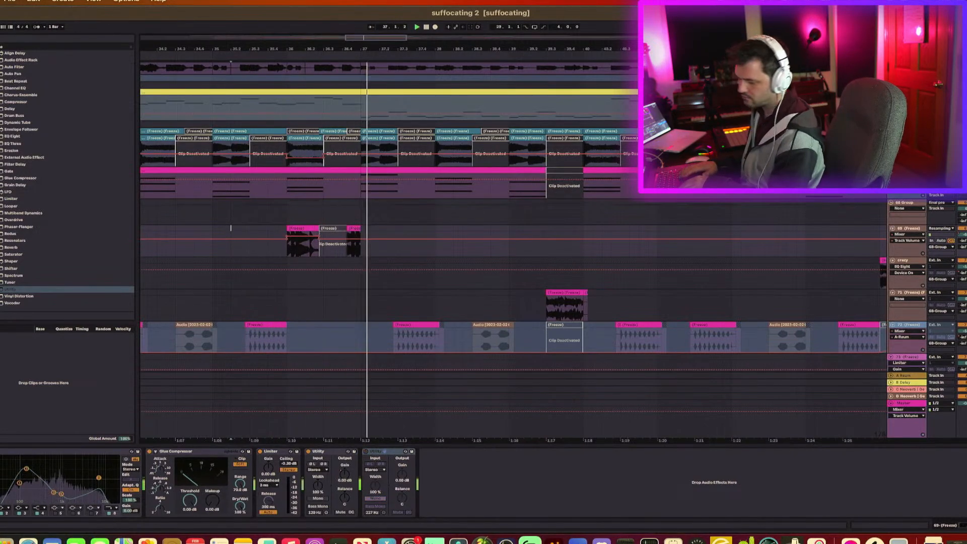
pyautogui.click(157, 211)
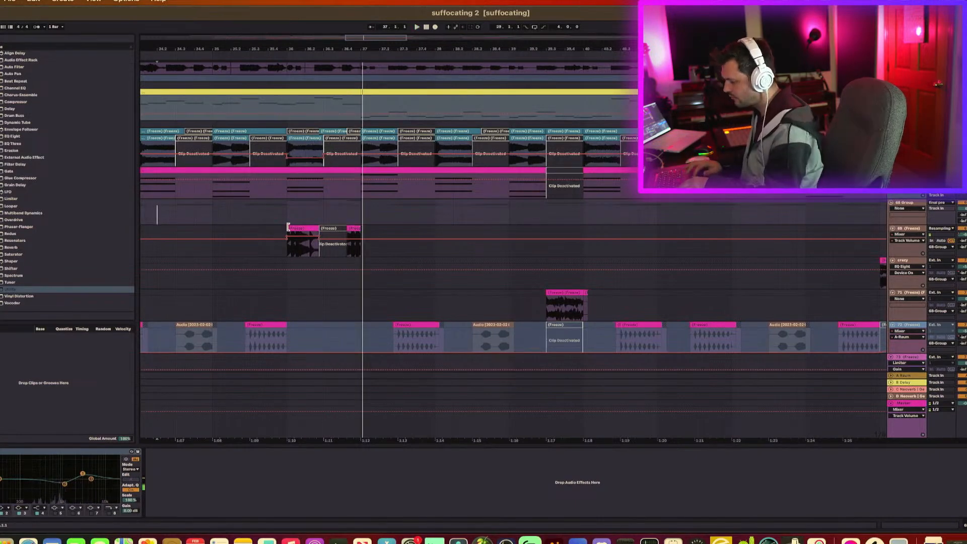
# Step: Select the range around the bar 36 clips on track 69 and show its Track Panning automation
pyautogui.moveTo(277, 250); pyautogui.dragTo(342, 250)
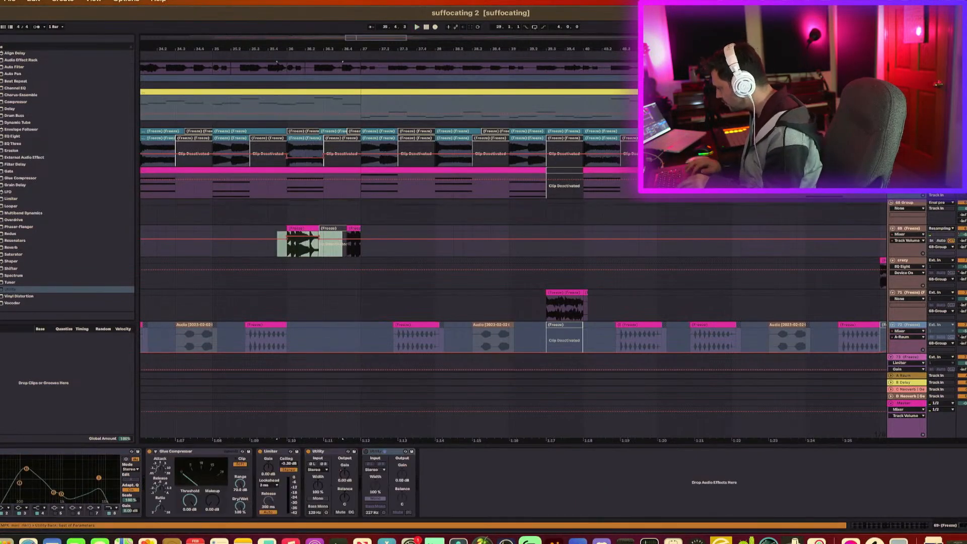
pyautogui.rightClick(922, 235)
pyautogui.click(941, 263)
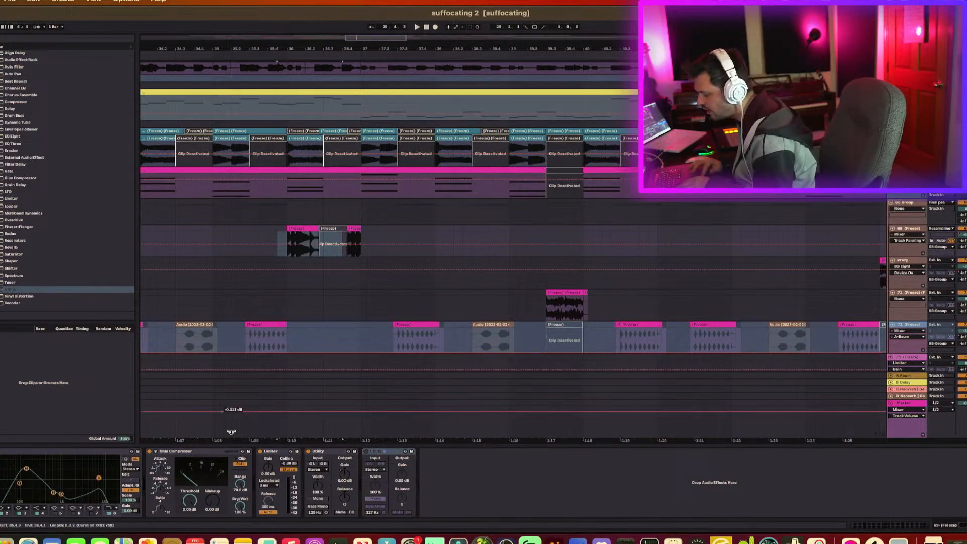
# Step: Delete the second Utility from the end of track 69's device chain
pyautogui.click(295, 238)
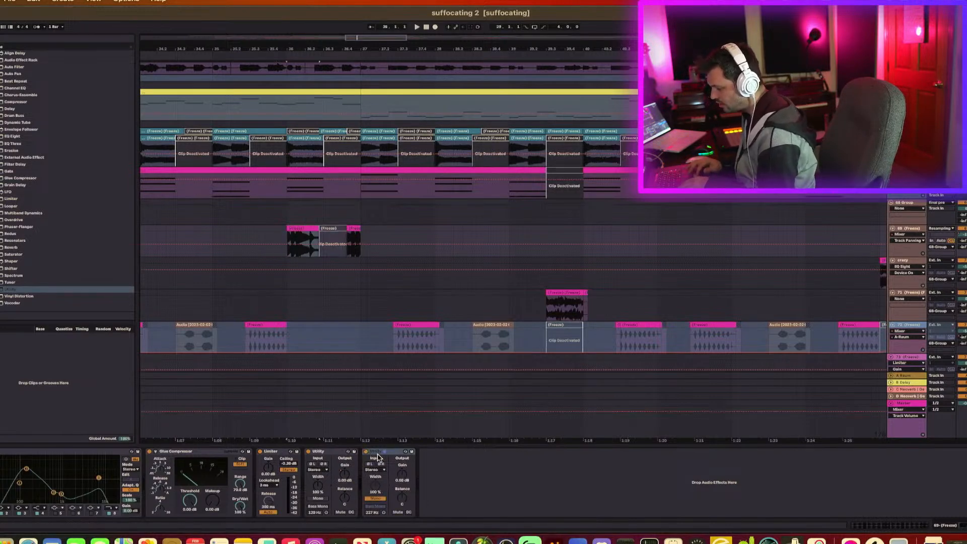
pyautogui.press('0')
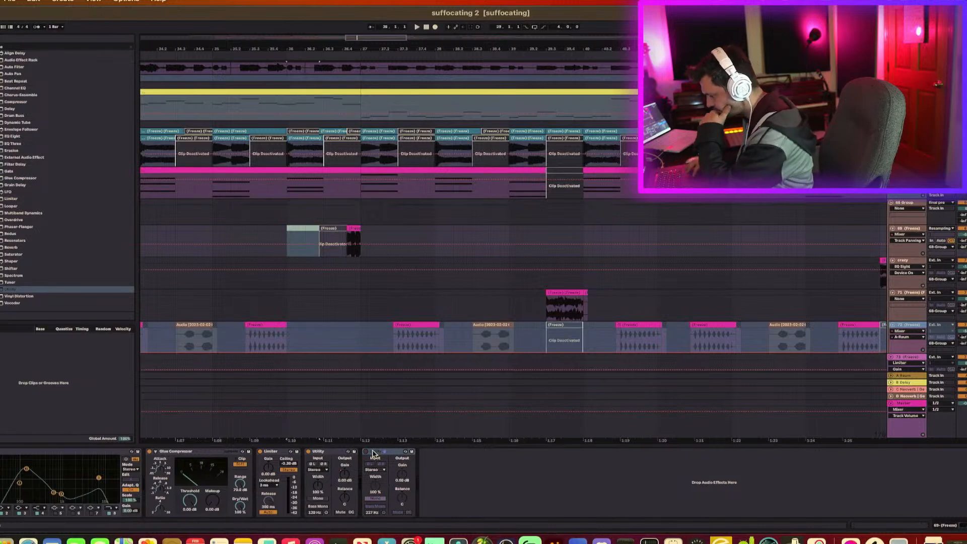
pyautogui.press('0')
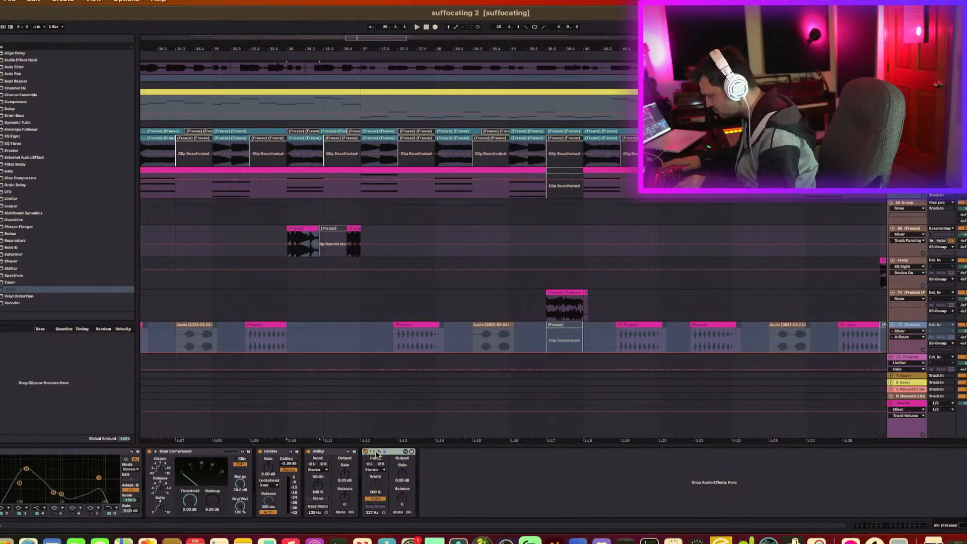
pyautogui.press('Delete')
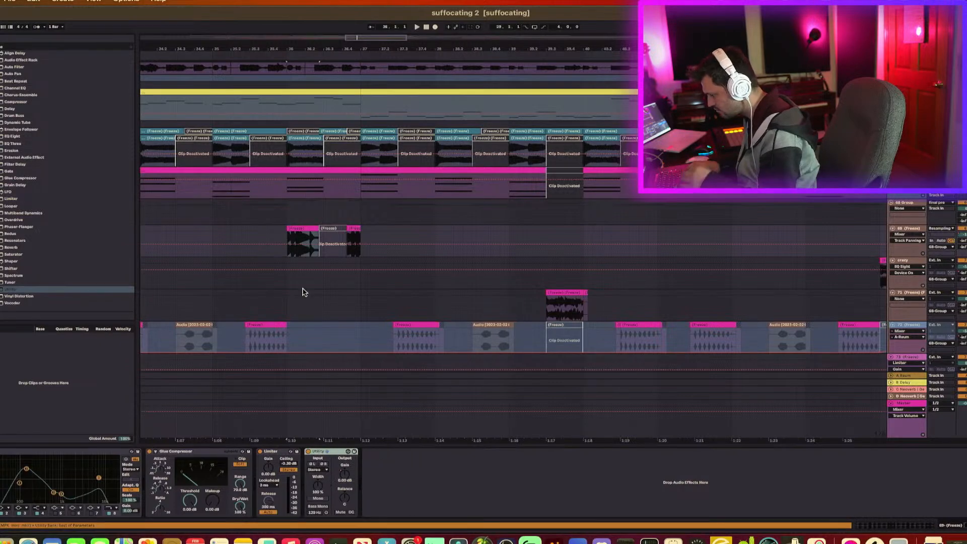
# Step: Play track 69's bar 36 clip with the other layers twice to judge the sound without the second Utility
pyautogui.press('space')
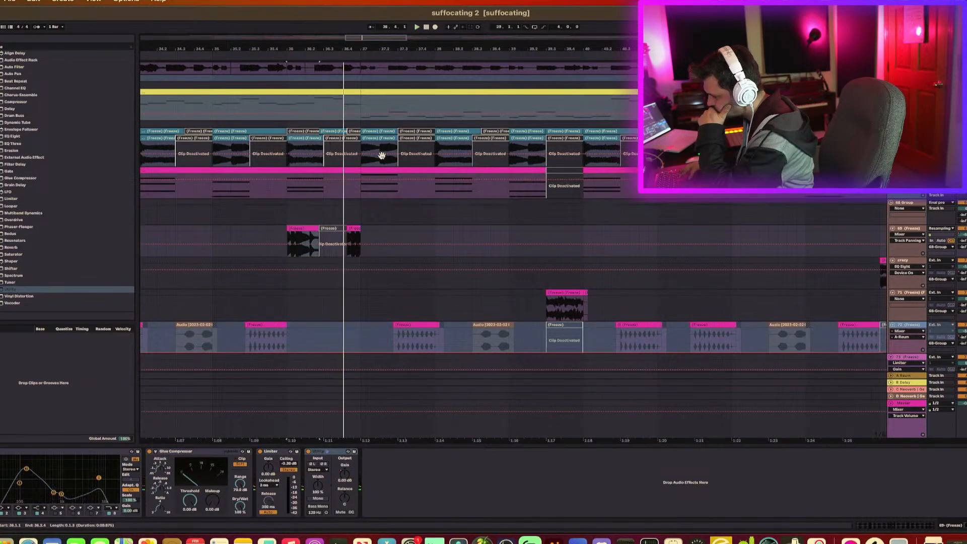
pyautogui.press('space')
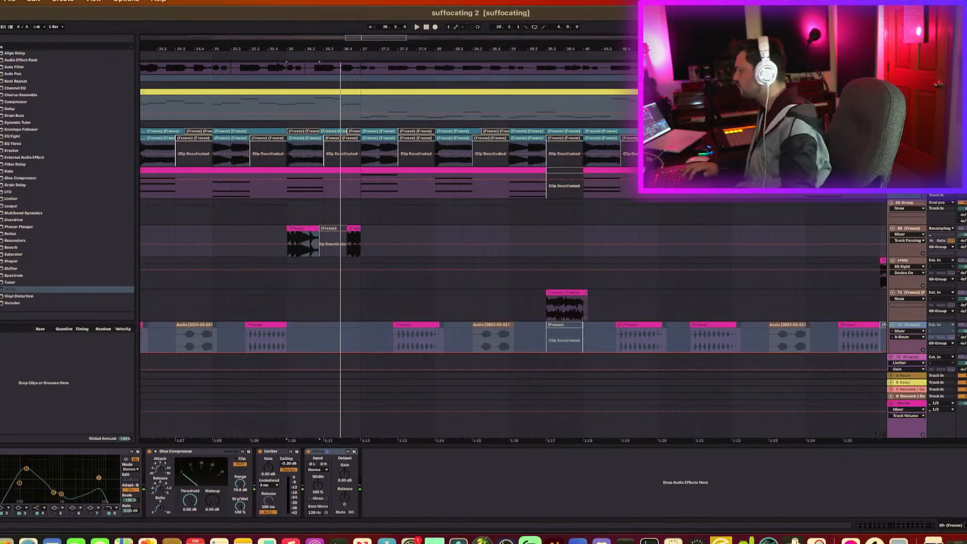
pyautogui.press('space')
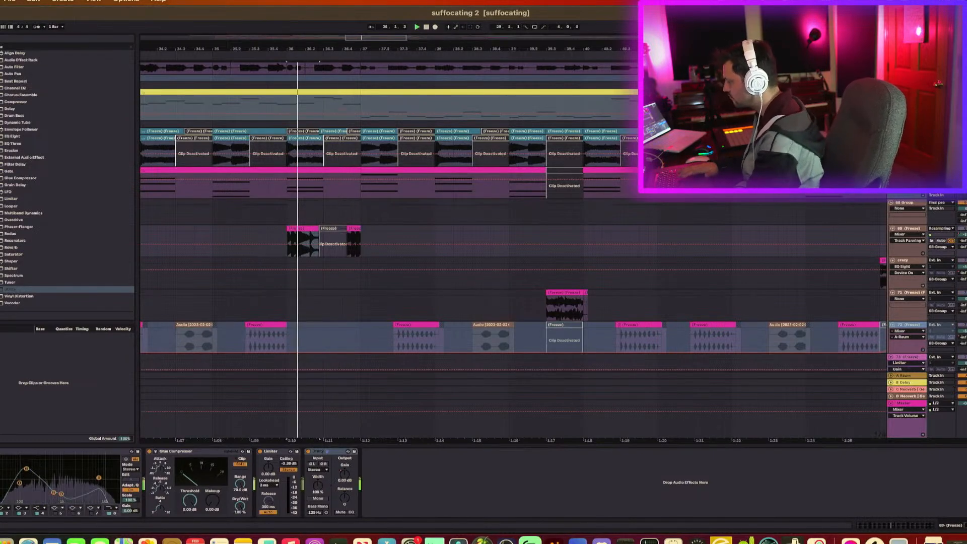
pyautogui.press('space')
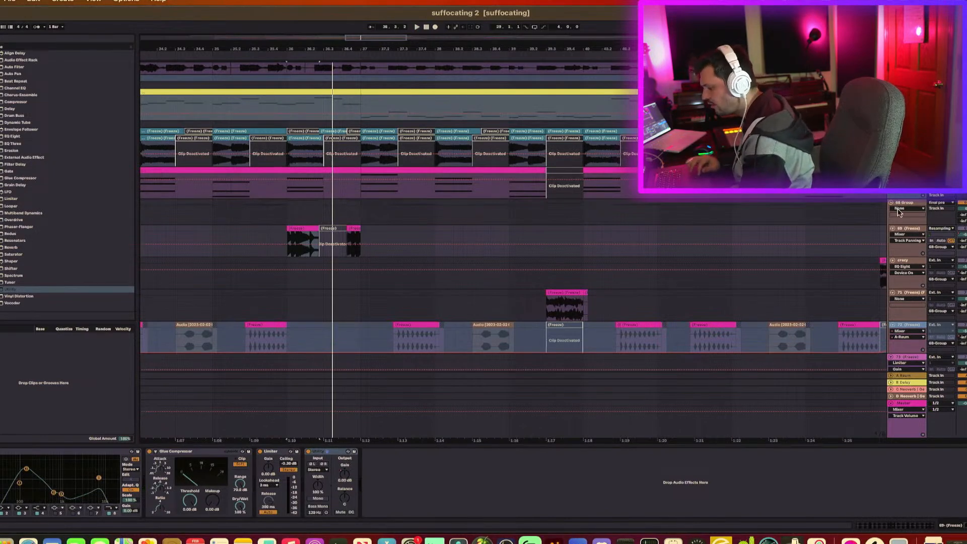
# Step: Add Neutron 4 to the end of track 69's device chain and move its window below the upper tracks
pyautogui.click(1, 113)
pyautogui.click(14, 273)
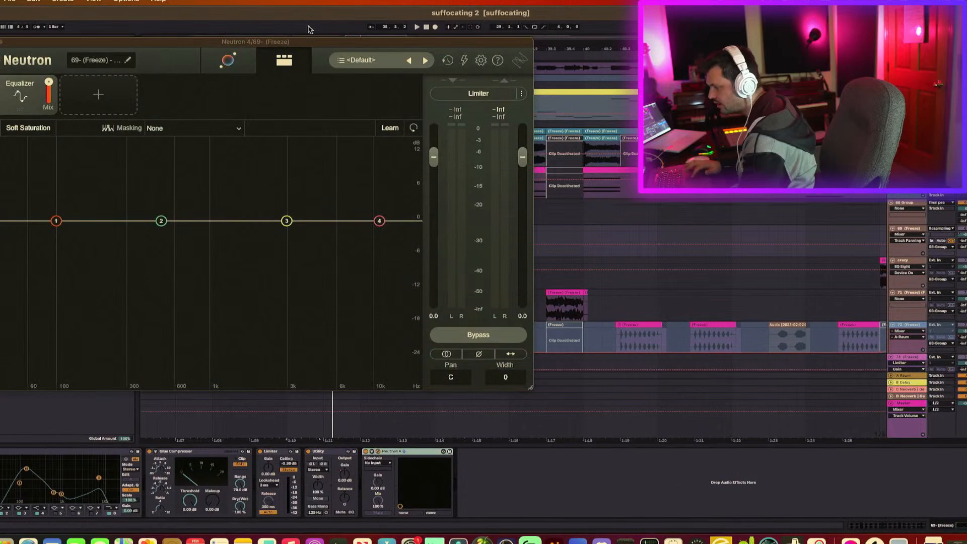
pyautogui.click(311, 43)
pyautogui.moveTo(311, 43); pyautogui.dragTo(305, 214)
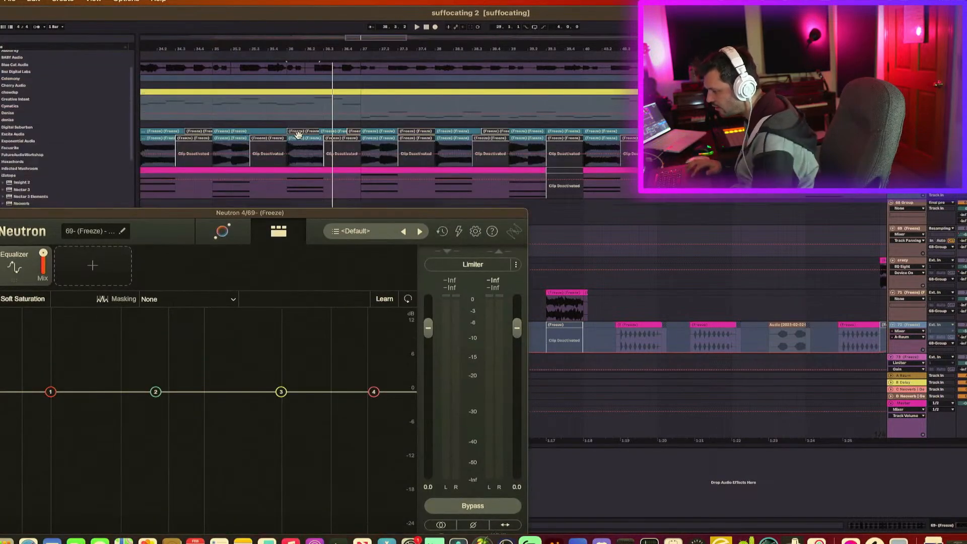
# Step: Loop the bar 36 clip's range on the frozen track above 67-Vital and reselect track 69's clip
pyautogui.click(298, 134)
pyautogui.press('super+l')
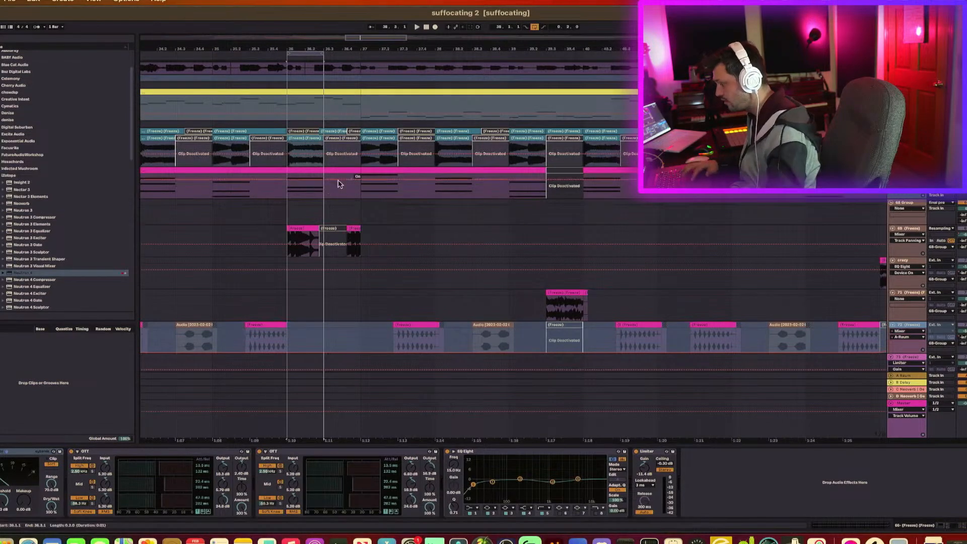
pyautogui.click(302, 233)
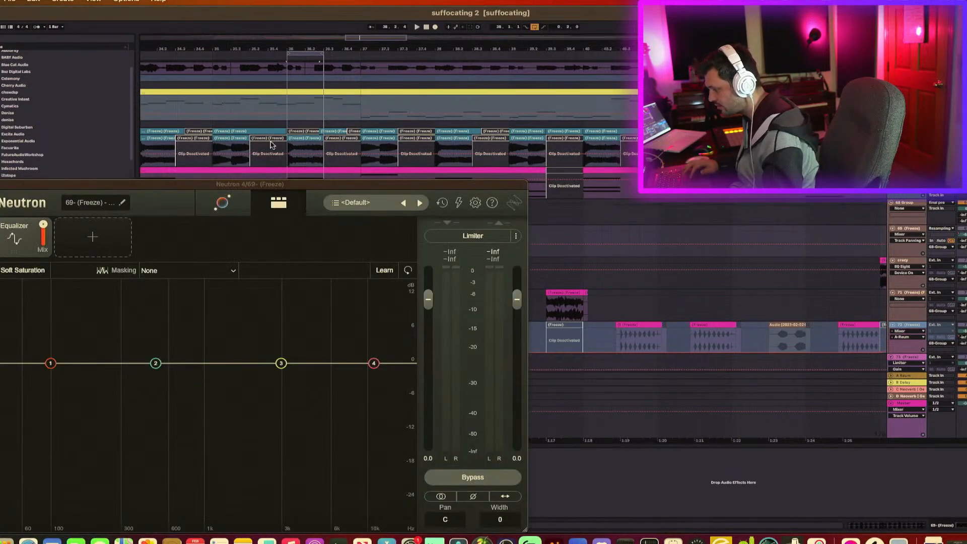
# Step: Add Neutron 4 after the Limiter on frozen track 66 and play the bar 36 loop through it
pyautogui.click(301, 138)
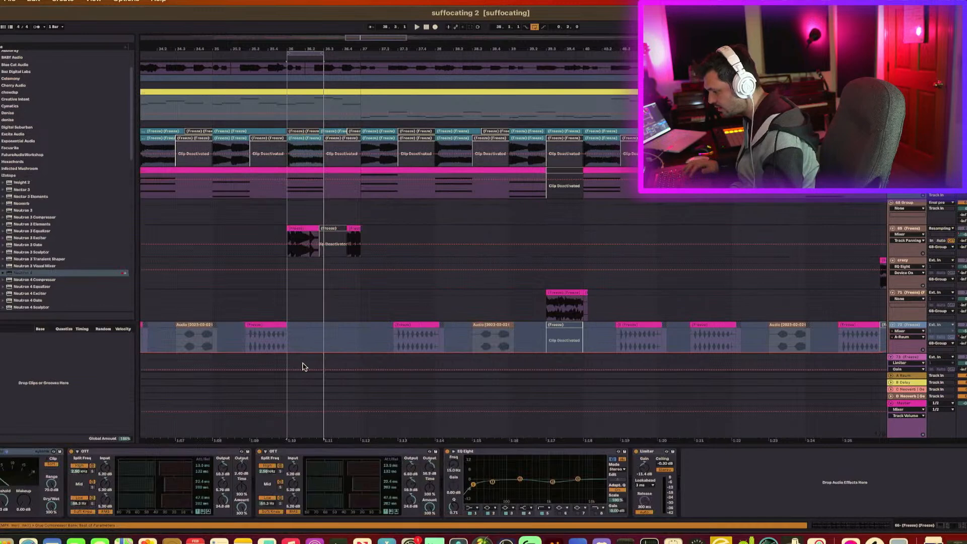
pyautogui.click(29, 275)
pyautogui.moveTo(28, 272); pyautogui.dragTo(703, 517)
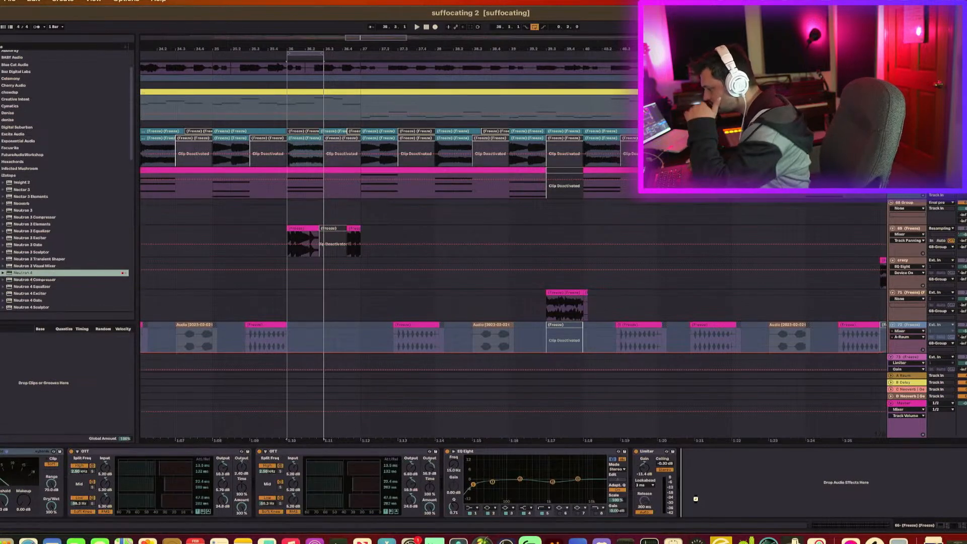
pyautogui.moveTo(696, 498); pyautogui.dragTo(695, 499)
pyautogui.press('space')
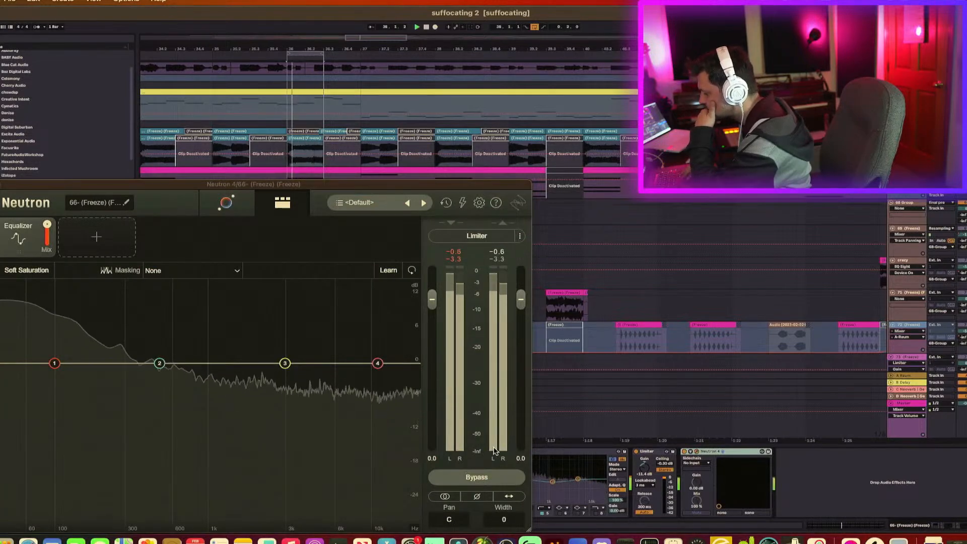
pyautogui.press('space')
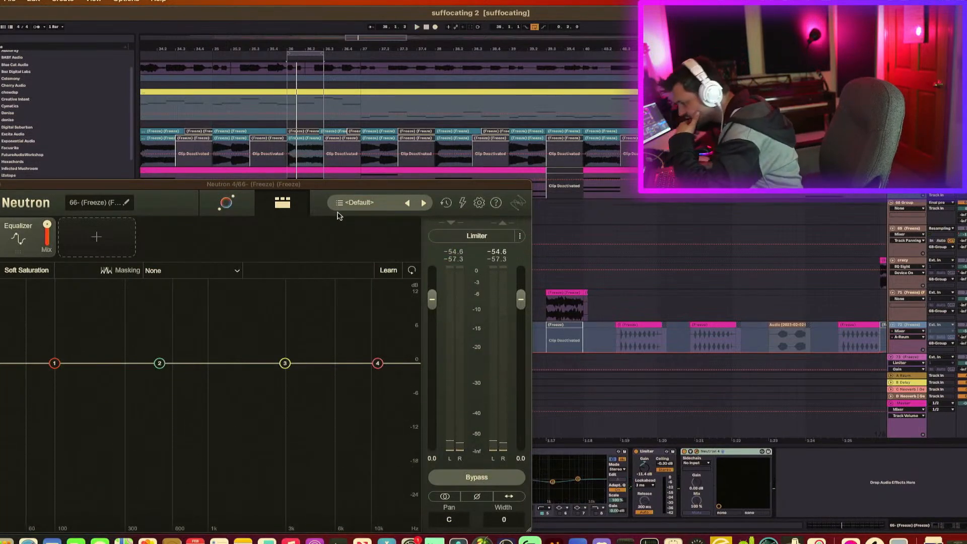
# Step: Look through the Masking source list in track 66's Neutron 4 for the tracks available to compare
pyautogui.click(237, 271)
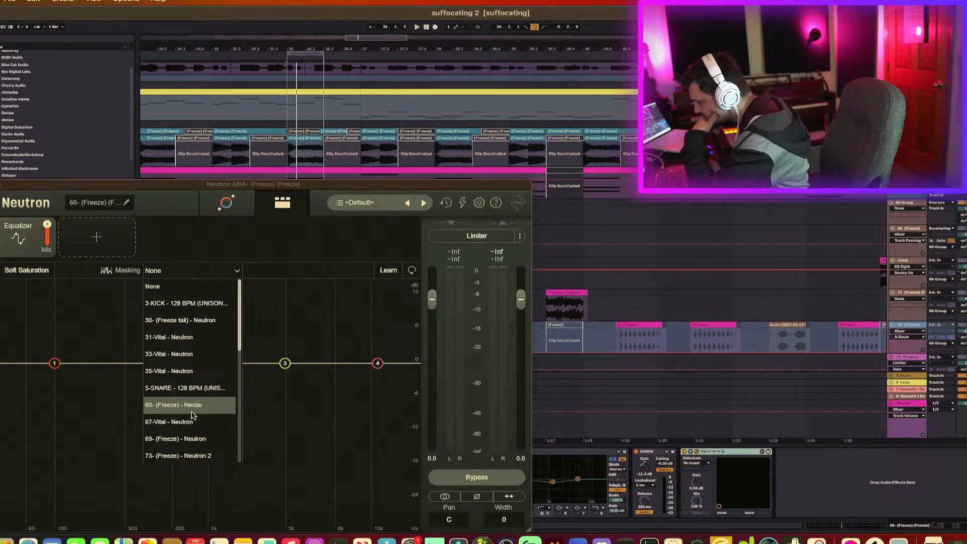
pyautogui.scroll(-5, 191, 416)
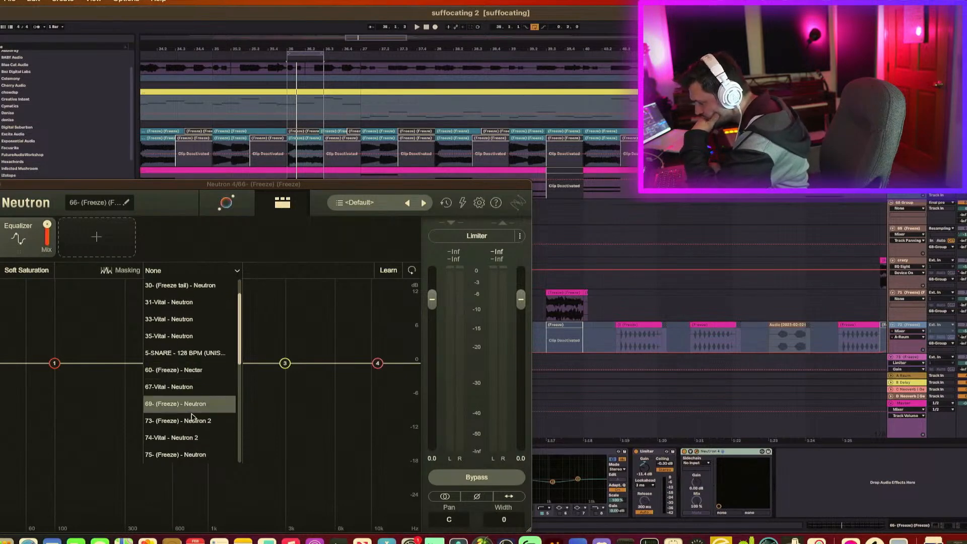
pyautogui.scroll(-3, 200, 428)
pyautogui.scroll(5, 203, 429)
pyautogui.scroll(2, 203, 428)
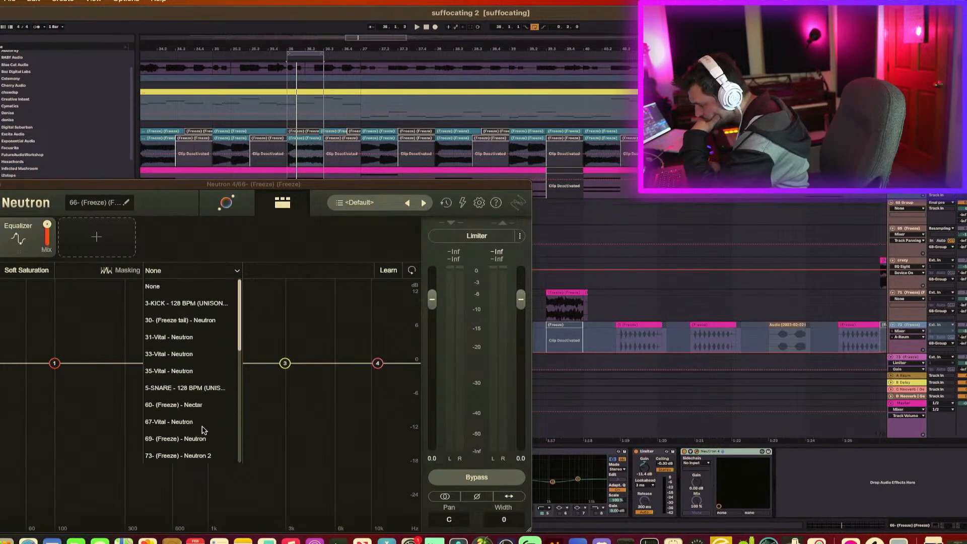
pyautogui.scroll(-6, 203, 430)
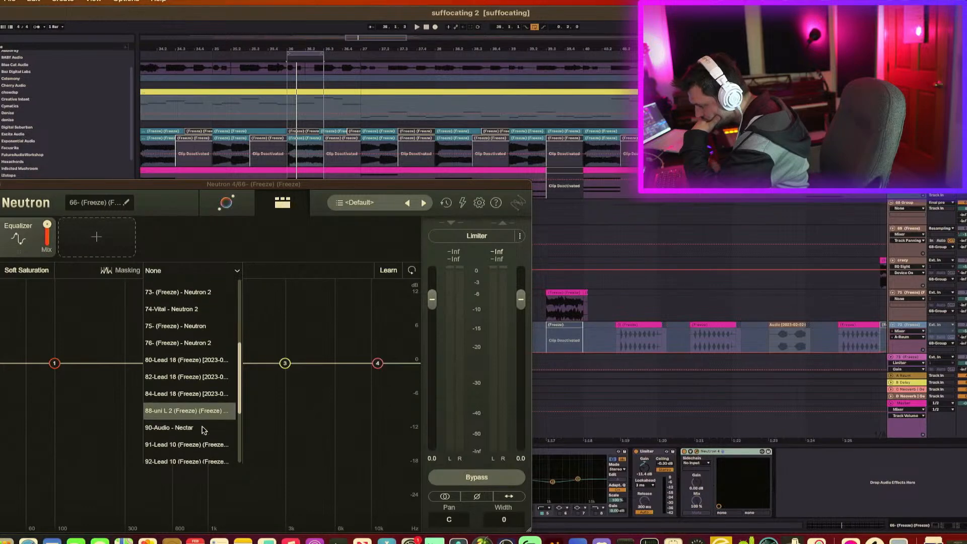
pyautogui.scroll(-3, 203, 429)
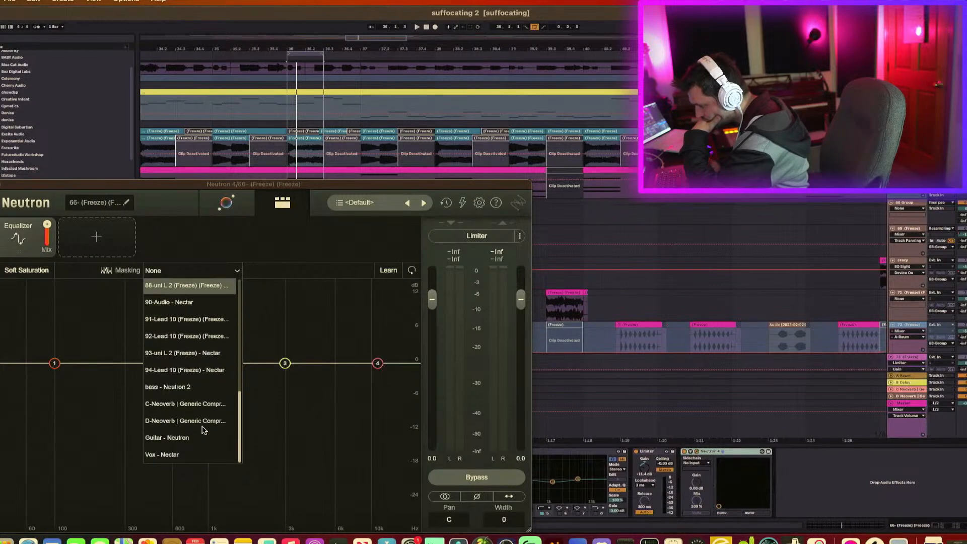
pyautogui.scroll(9, 186, 436)
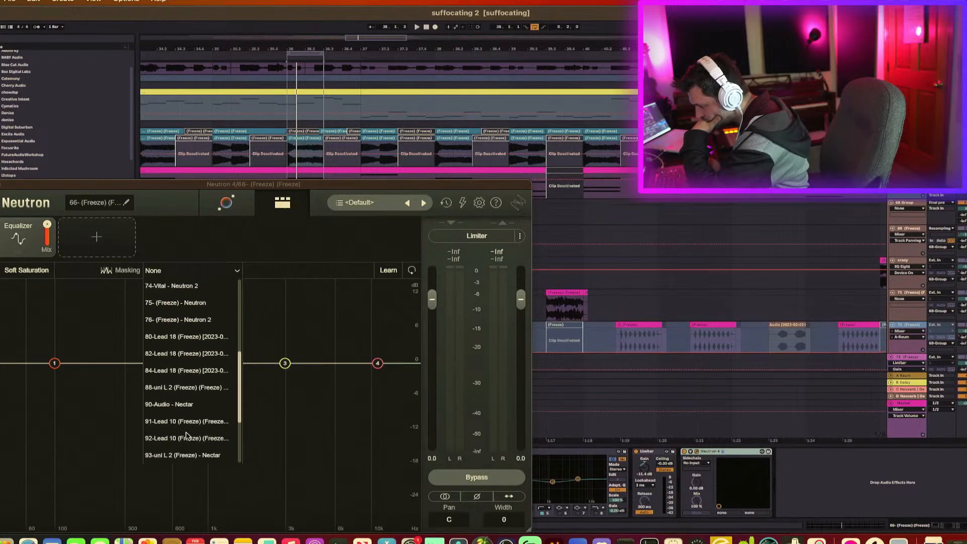
pyautogui.scroll(4, 196, 428)
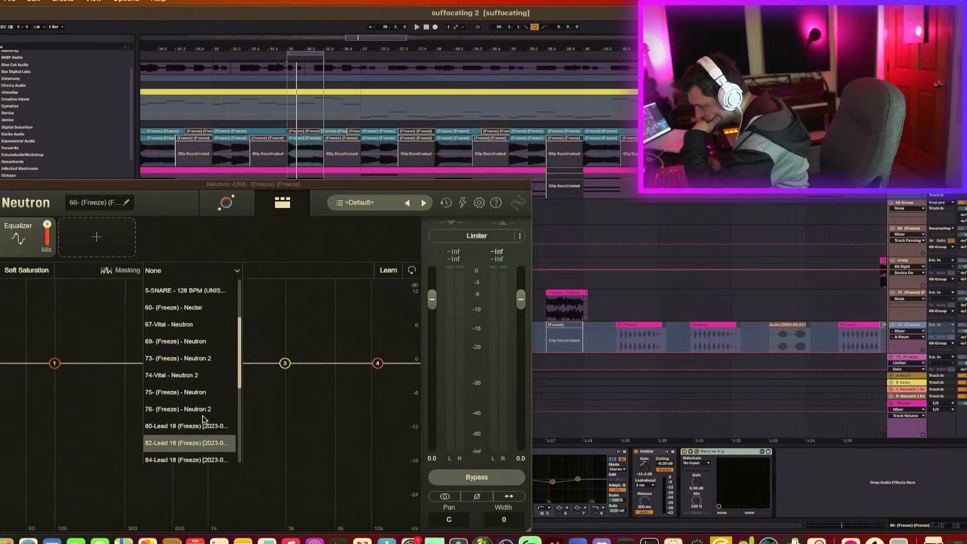
# Step: Bring up track 69's Neutron 4 and set its Masking source to the Neutron on frozen track 66
pyautogui.click(906, 262)
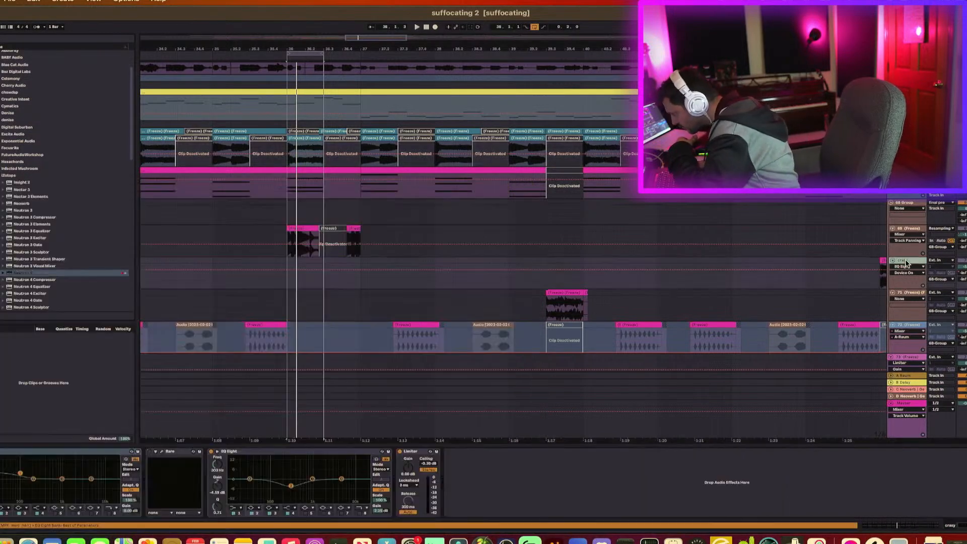
pyautogui.click(909, 229)
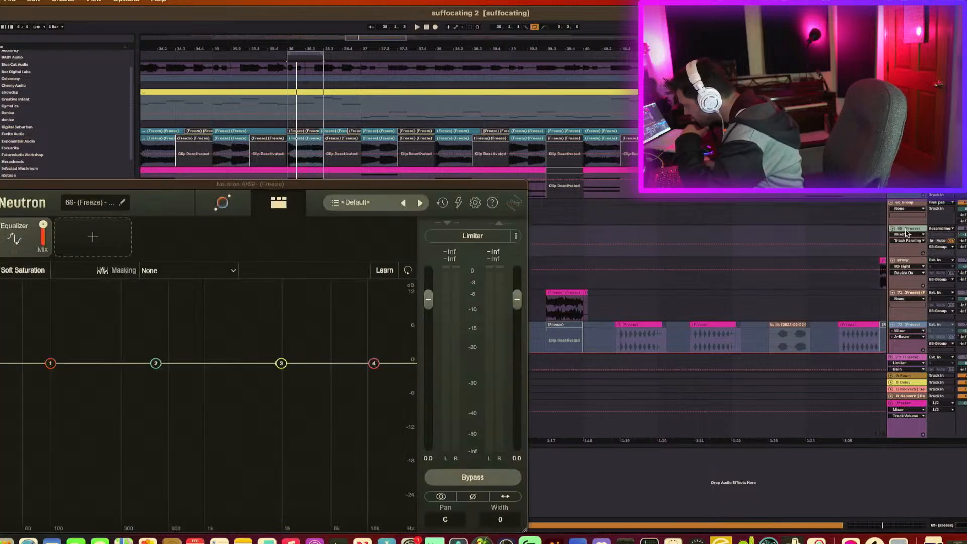
pyautogui.click(194, 271)
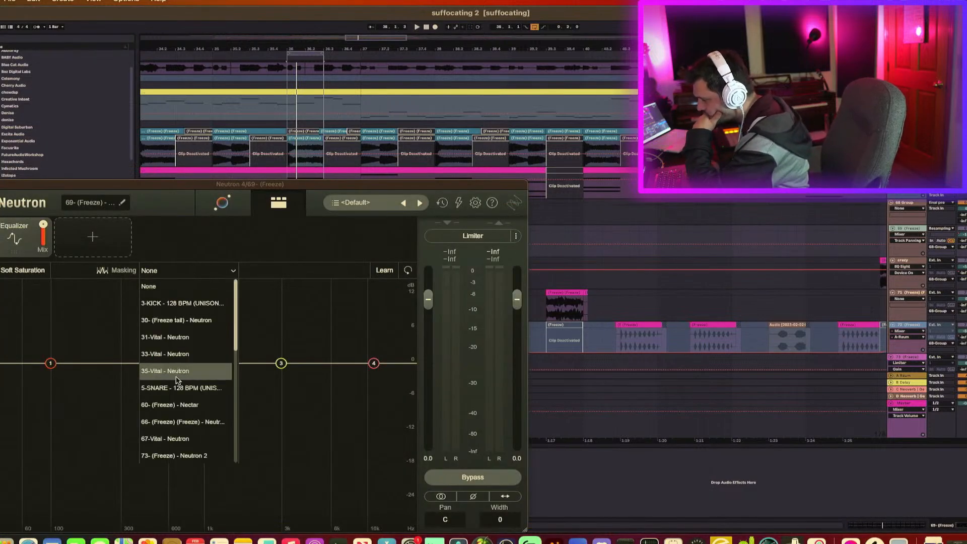
pyautogui.scroll(-3, 175, 380)
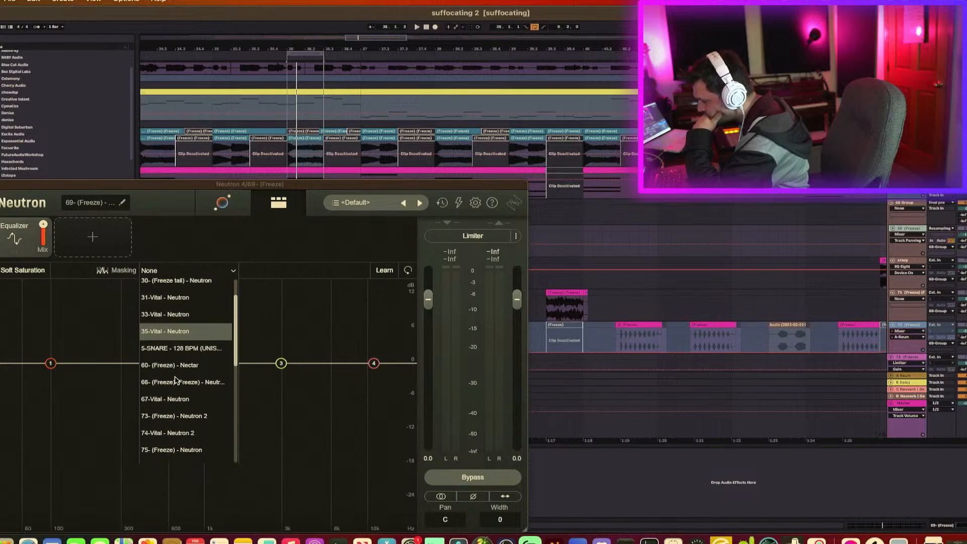
pyautogui.click(174, 381)
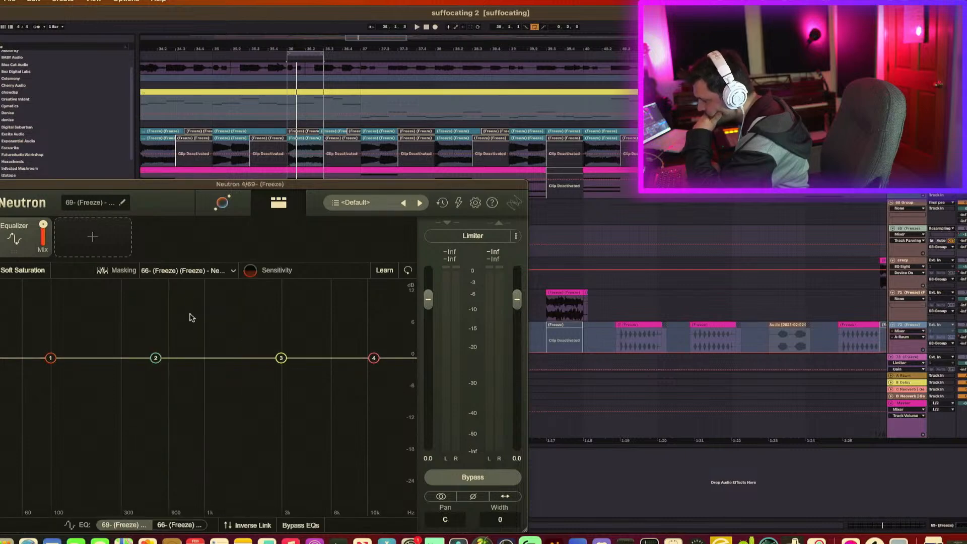
# Step: Play the bar 36 loop to examine where tracks 69 and 66 mask each other, and check both tracks' EQ curves
pyautogui.press('space')
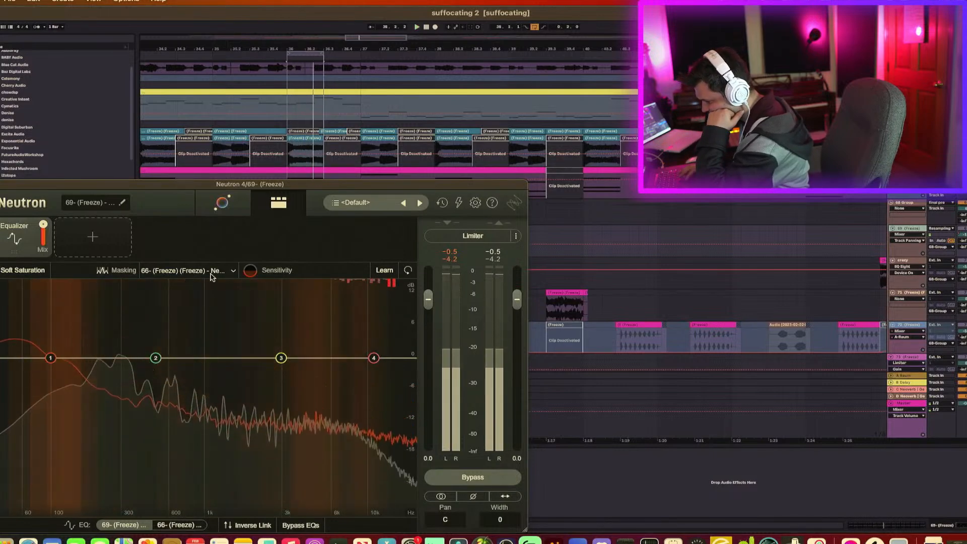
pyautogui.press('space')
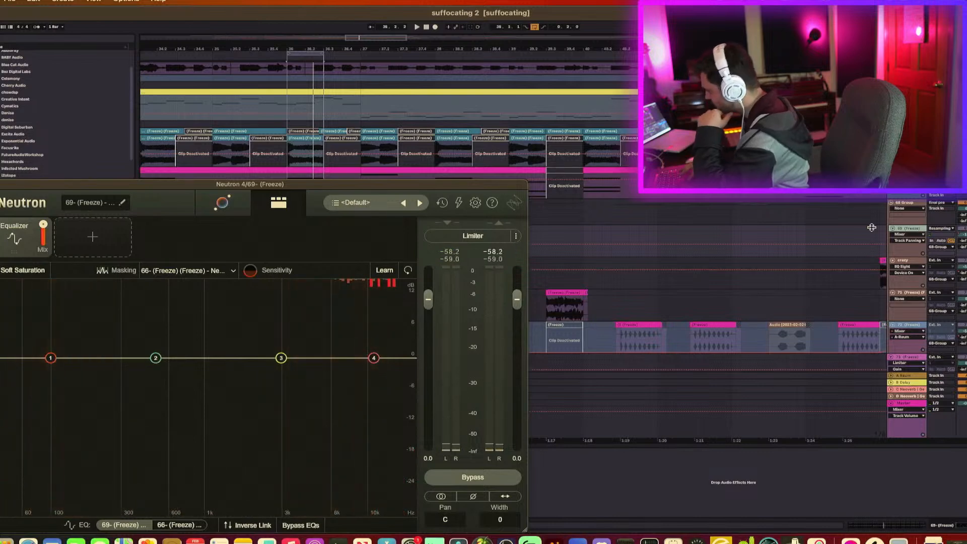
pyautogui.press('space')
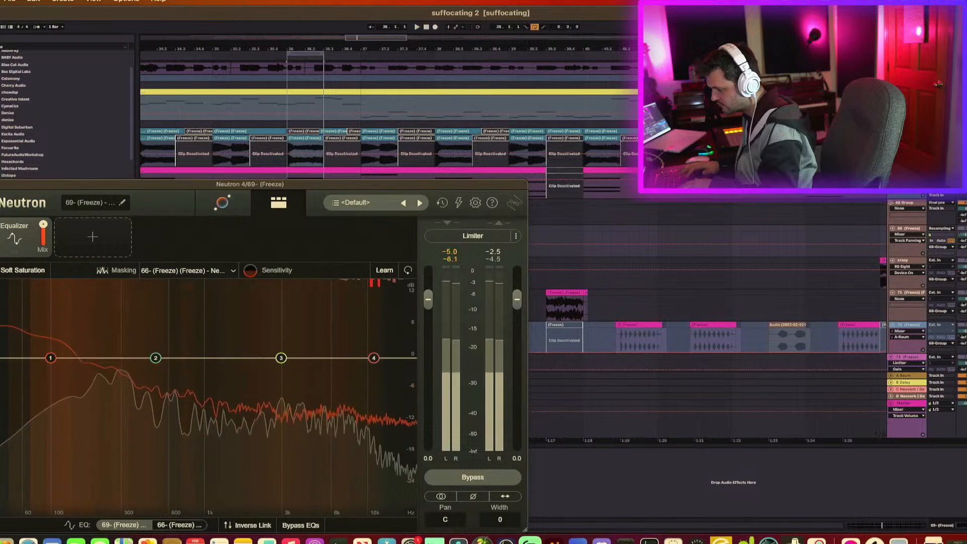
pyautogui.press('space')
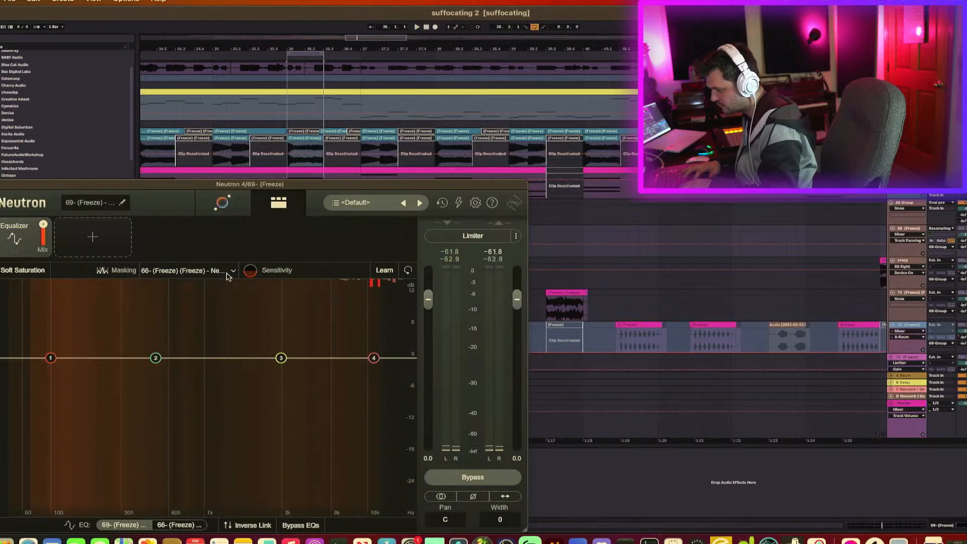
pyautogui.click(173, 525)
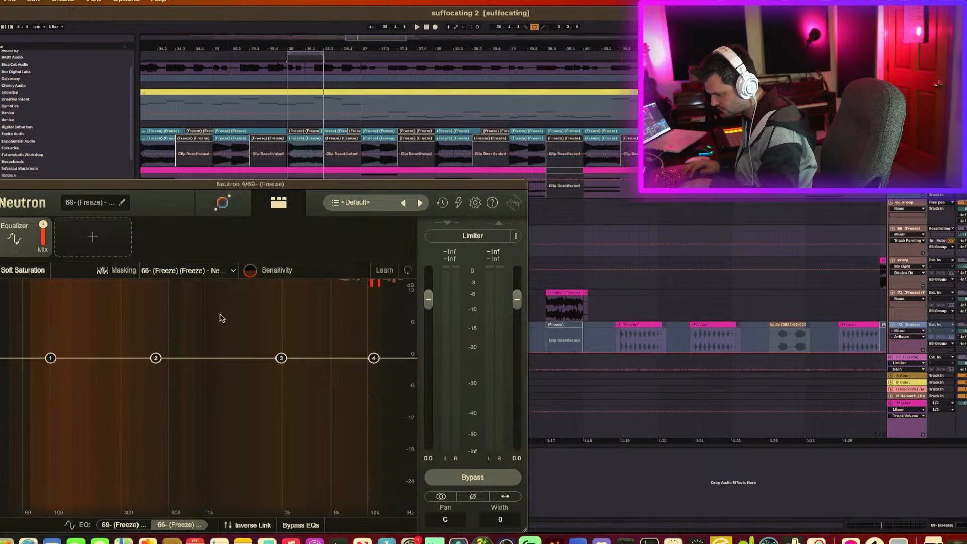
pyautogui.click(115, 526)
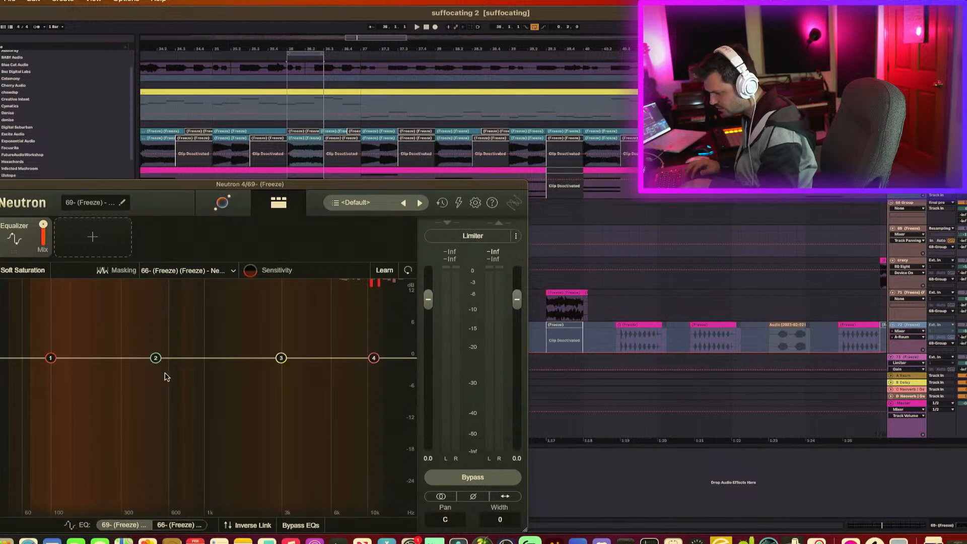
# Step: On track 69's EQ, cut band 2 by 3.0 dB at 111 Hz and boost band 3 by 2.7 dB at about 4572 Hz
pyautogui.moveTo(156, 359); pyautogui.dragTo(59, 375)
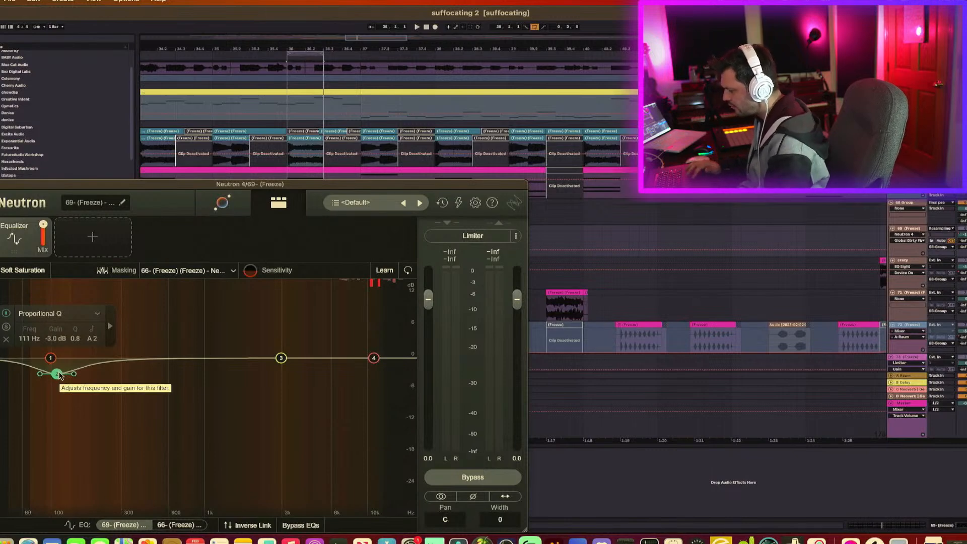
pyautogui.click(281, 358)
pyautogui.moveTo(284, 357); pyautogui.dragTo(319, 347)
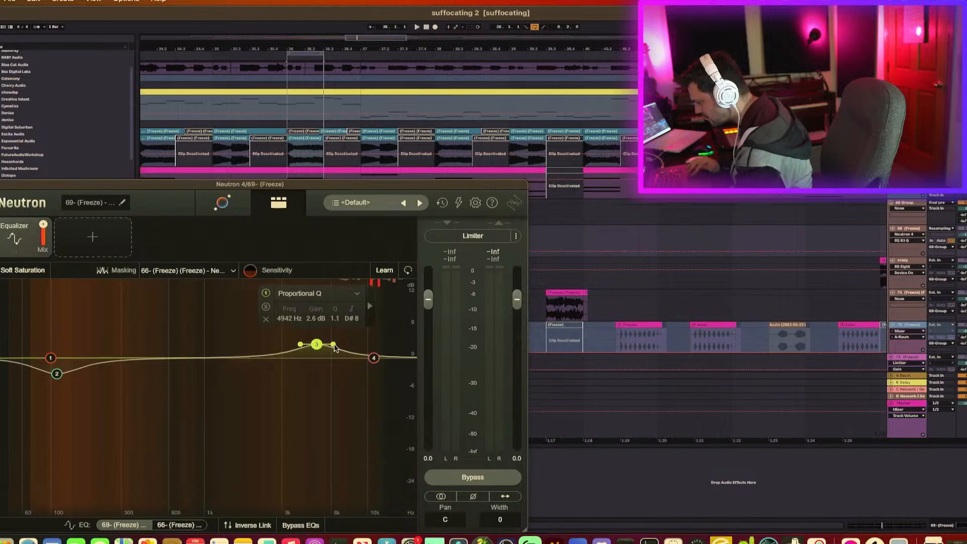
pyautogui.moveTo(317, 347); pyautogui.dragTo(312, 346)
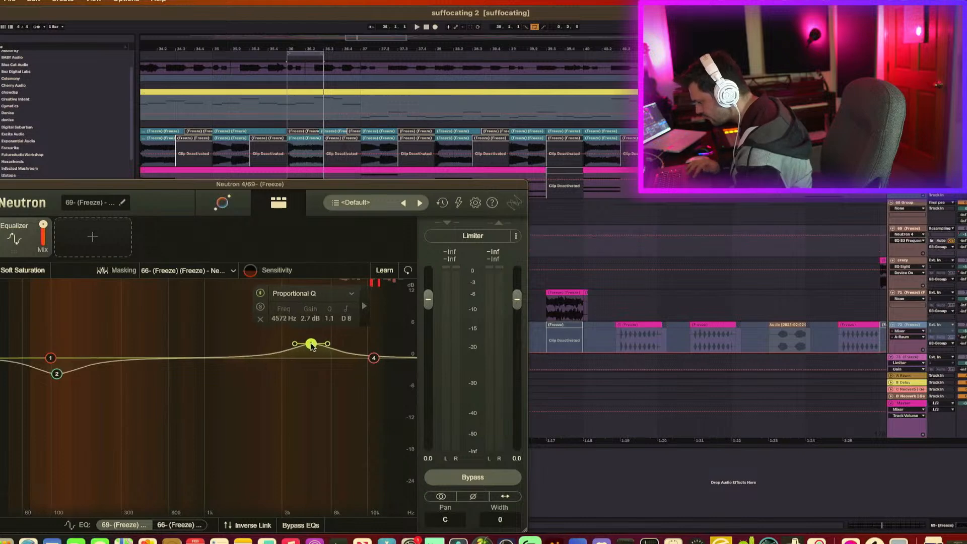
# Step: On track 66's EQ, cut band 3 by 2.7 dB at 4572 Hz, boost band 2 by 2.1 dB at 119 Hz, and play the loop
pyautogui.click(175, 527)
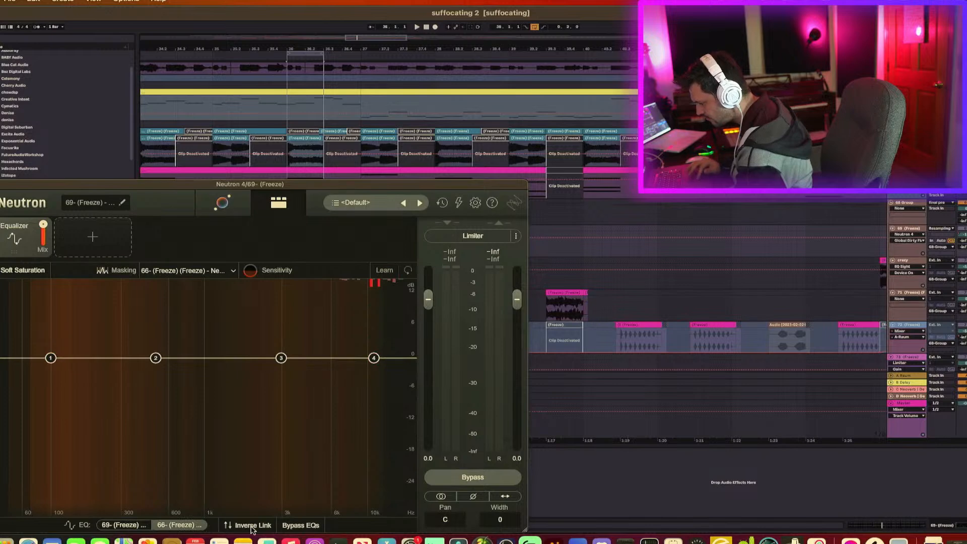
pyautogui.moveTo(282, 359); pyautogui.dragTo(334, 369)
pyautogui.moveTo(318, 375); pyautogui.dragTo(332, 376)
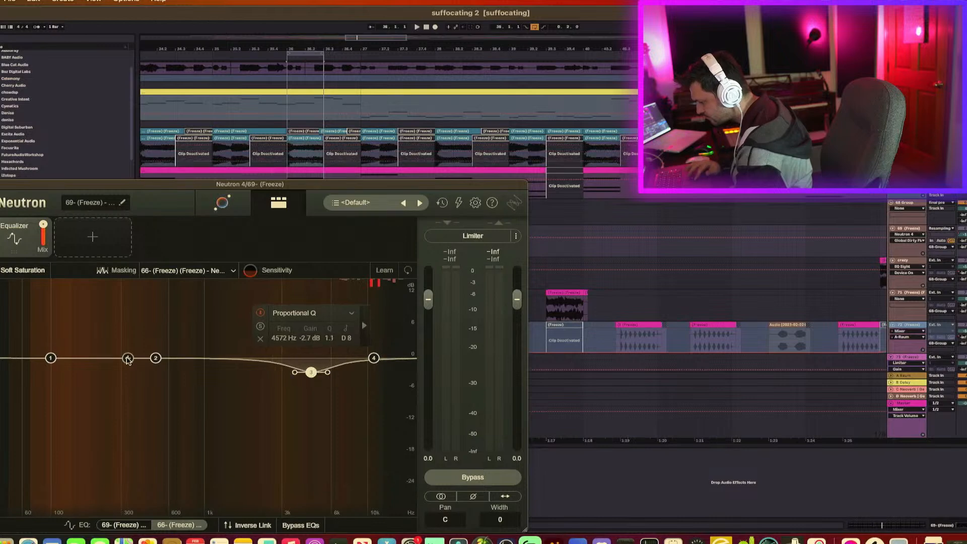
pyautogui.moveTo(161, 359); pyautogui.dragTo(82, 351)
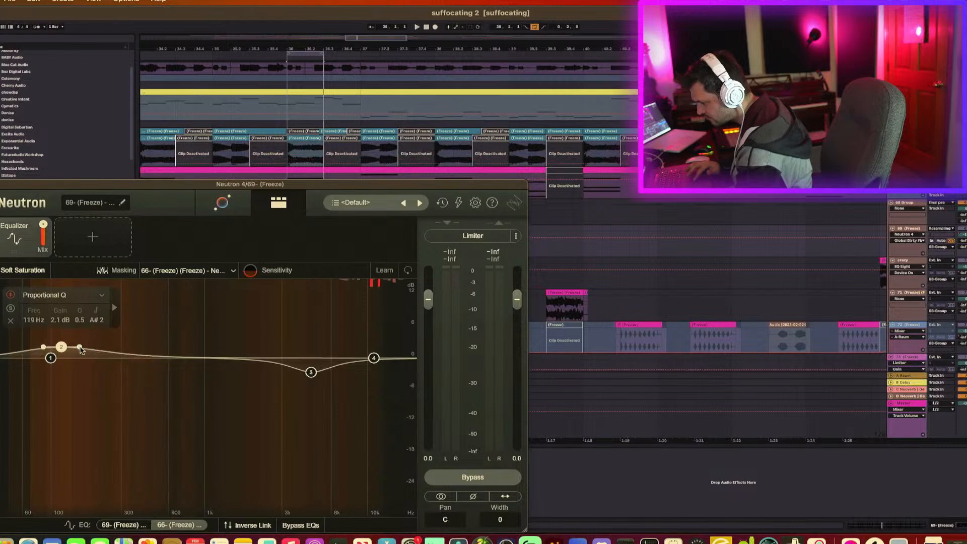
pyautogui.press('space')
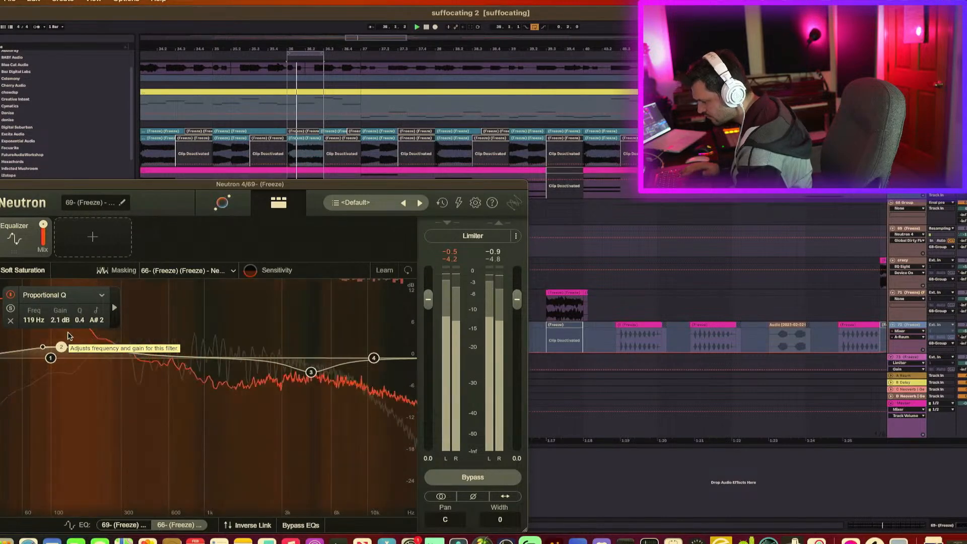
# Step: Close the Neutron 4 window, turn off looping, and play the arrangement from bar 34 through the bar 36 fill
pyautogui.press('super+w')
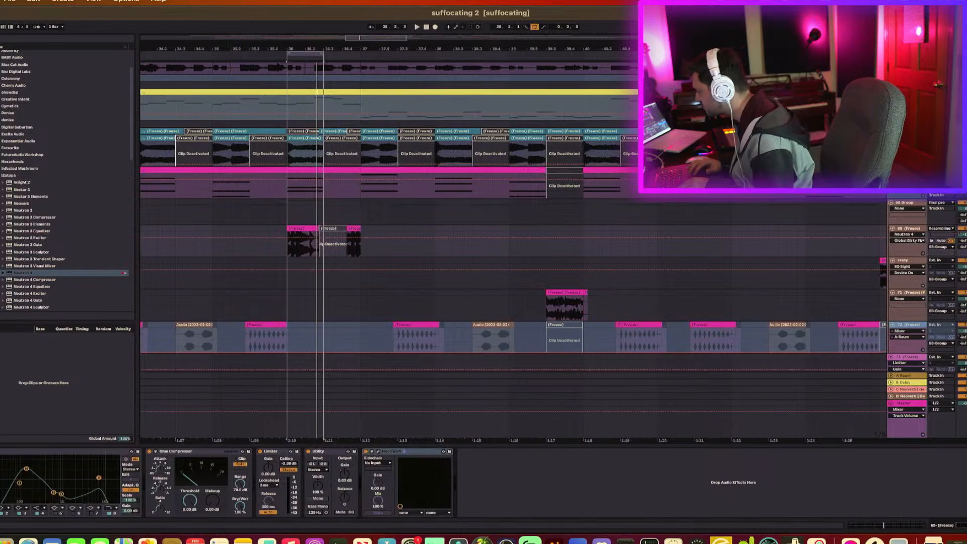
pyautogui.click(538, 28)
pyautogui.hscroll(-5, 270, 231)
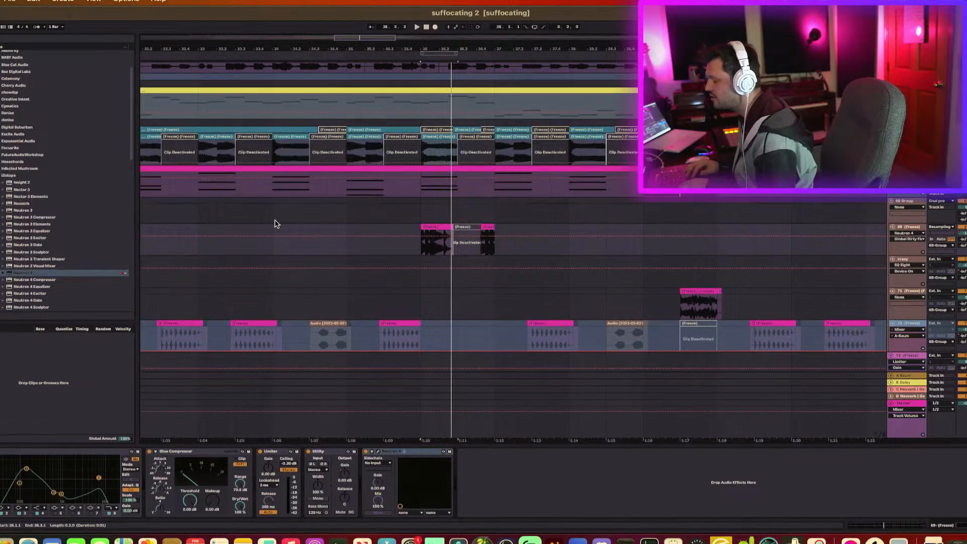
pyautogui.click(269, 221)
pyautogui.press('space')
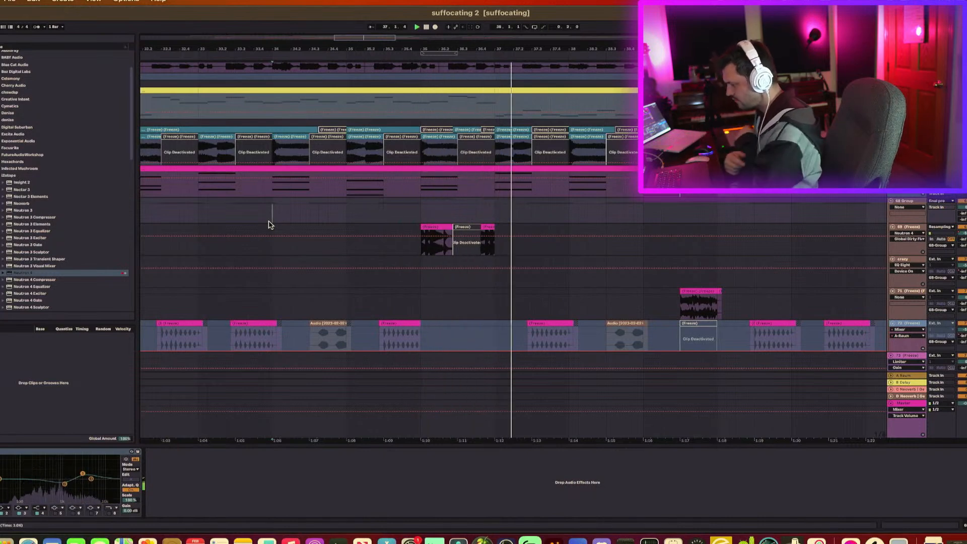
pyautogui.press('space')
# Step: Show track 69's Track Volume automation, adjust the track's volume level, and play from the fill's last clip at the end of bar 36
pyautogui.click(496, 229)
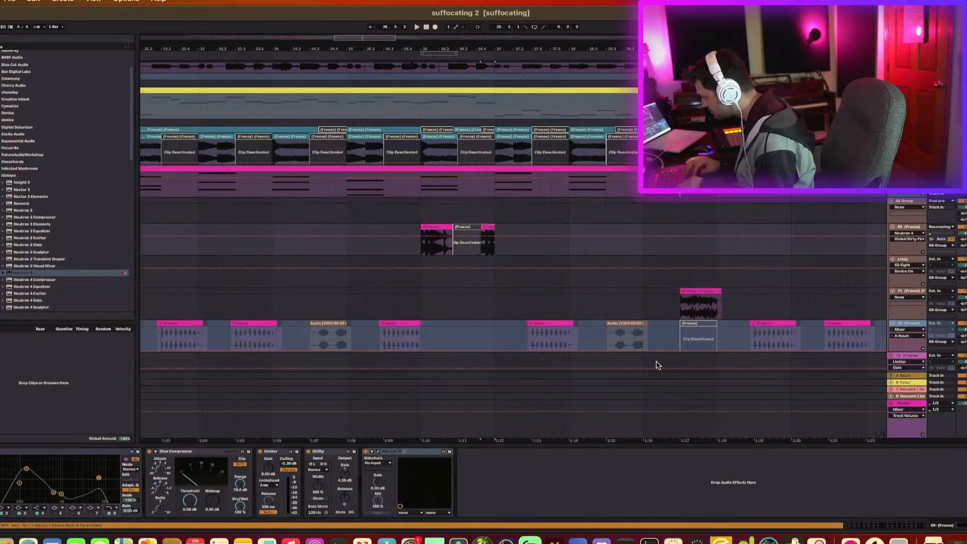
pyautogui.click(964, 234)
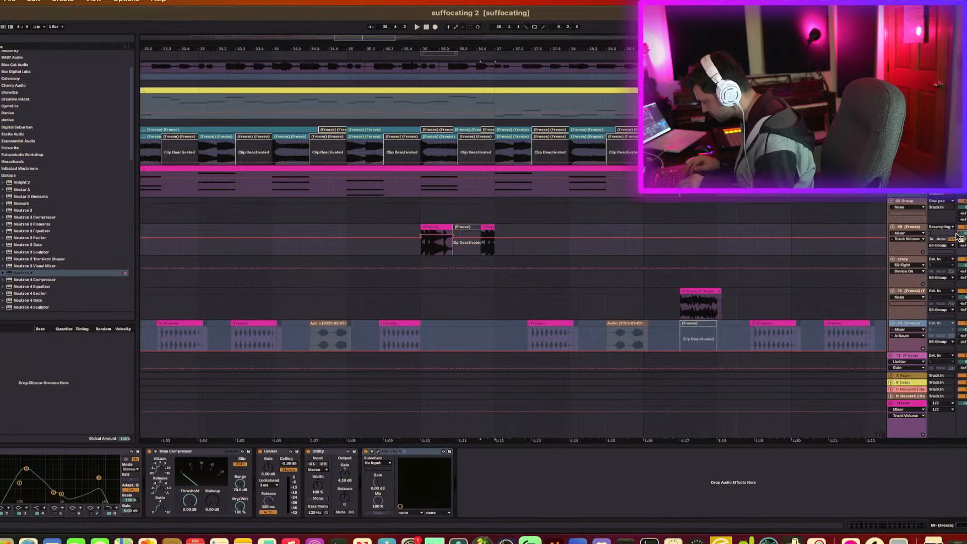
pyautogui.rightClick(957, 237)
pyautogui.click(940, 260)
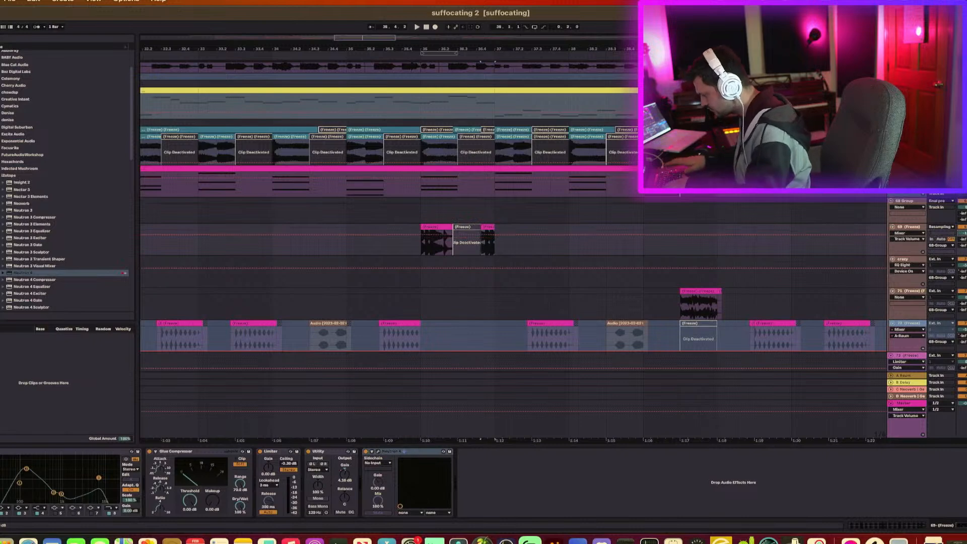
pyautogui.press('space')
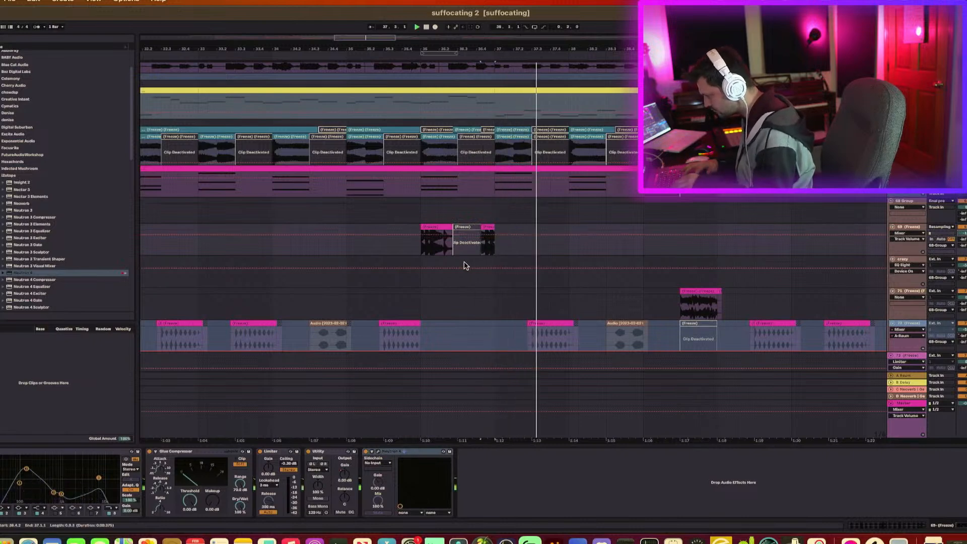
# Step: Lower the volume automation over track 69's first clip in bar 36 and audition the fill from bar 35
pyautogui.click(368, 238)
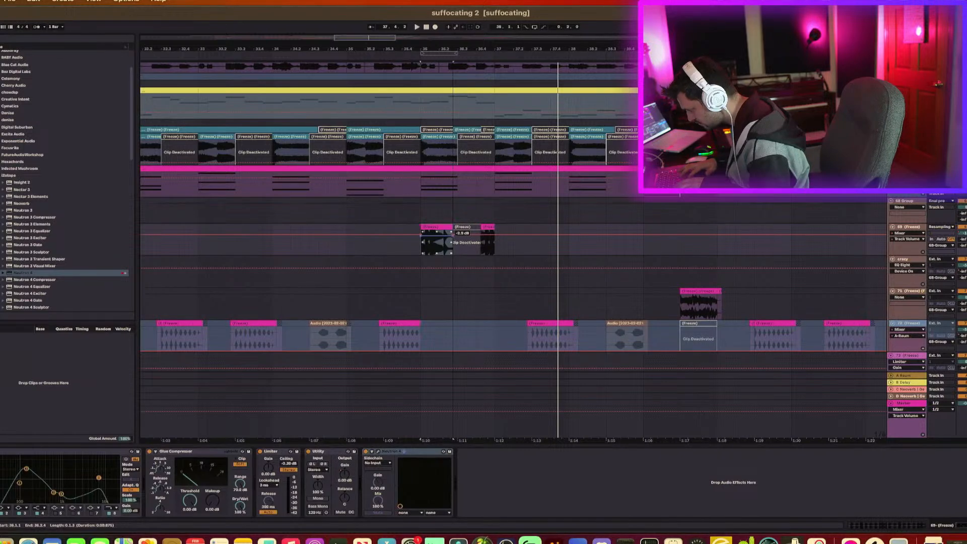
pyautogui.press('space')
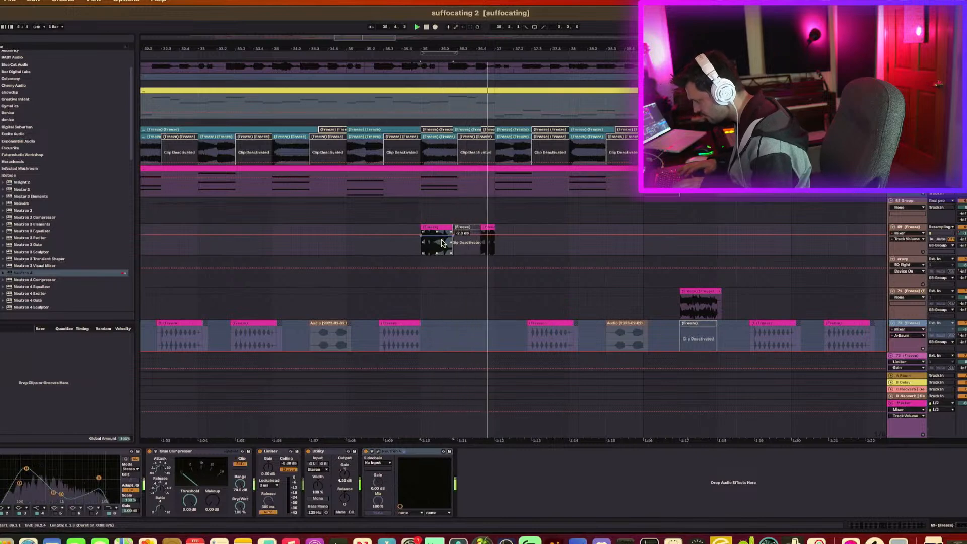
pyautogui.click(366, 250)
pyautogui.press('space')
pyautogui.press('space')
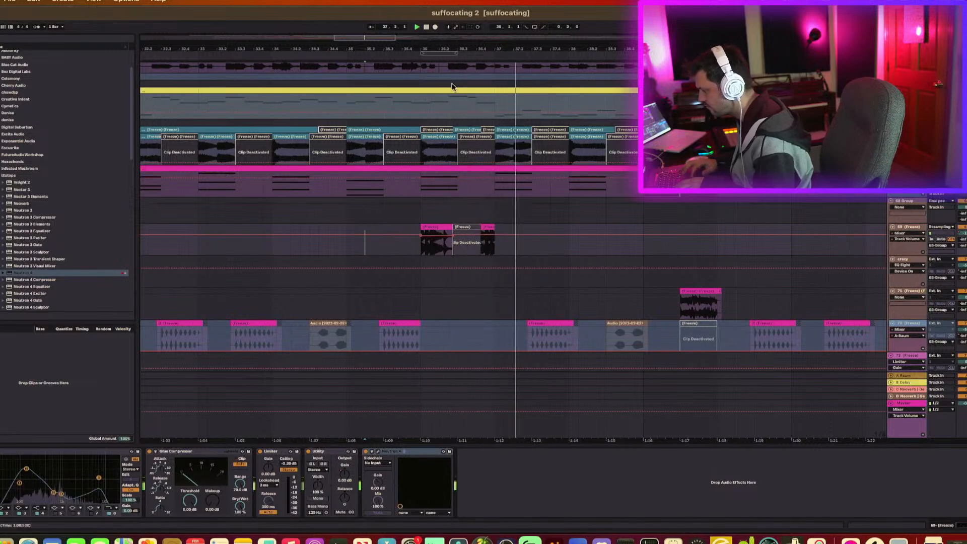
# Step: Copy track 69's range from bar 33 to bar 45, paste it at bar 65, and compare both passages
pyautogui.scroll(-5, 461, 226)
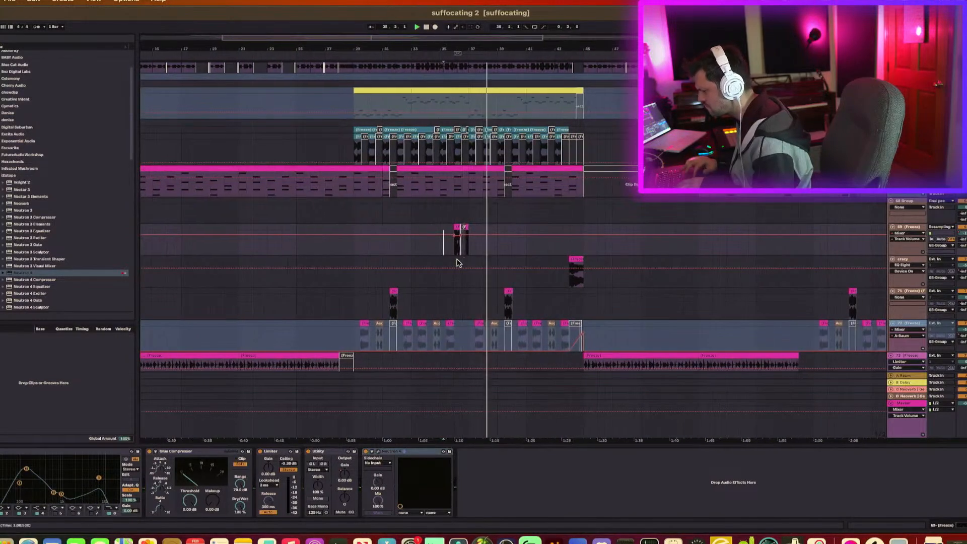
pyautogui.moveTo(411, 234); pyautogui.dragTo(585, 234)
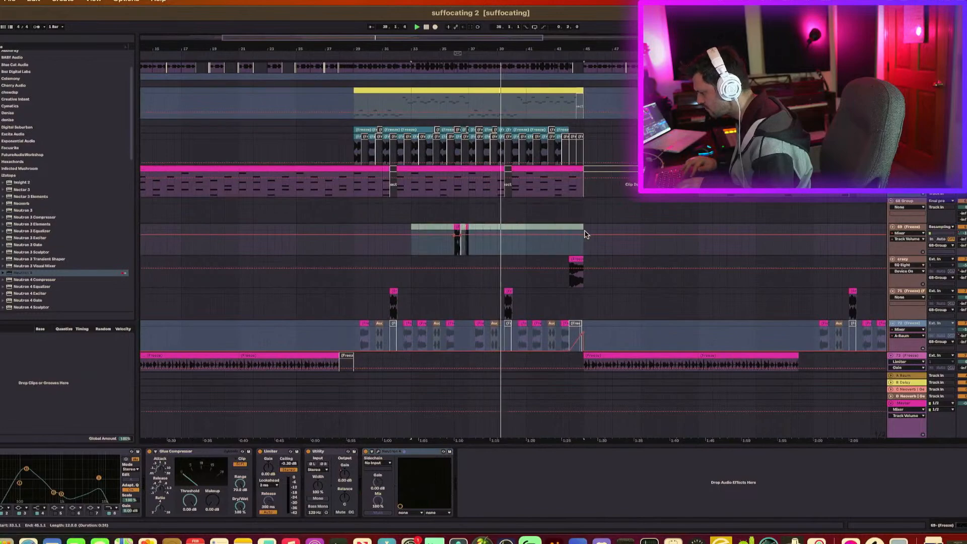
pyautogui.hscroll(10, 585, 233)
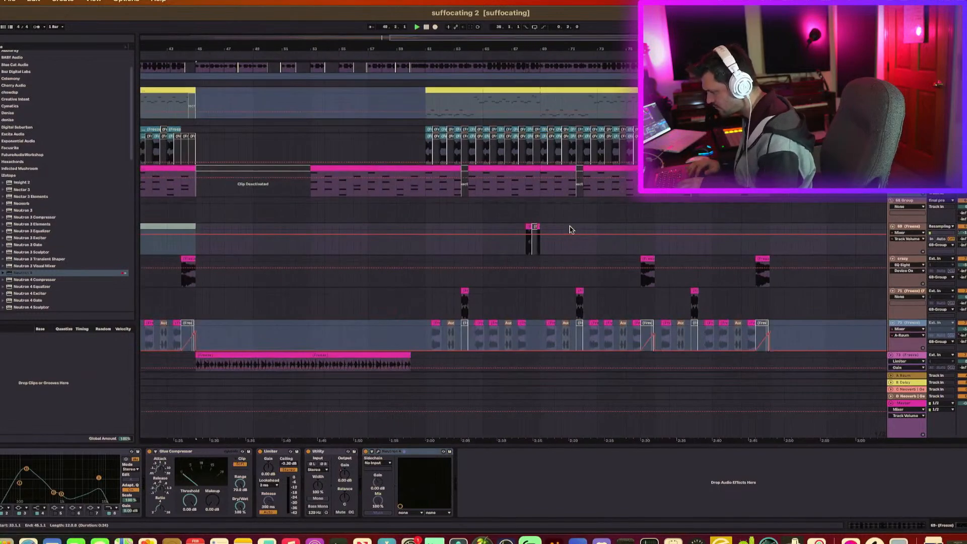
pyautogui.click(484, 227)
pyautogui.press('super+v')
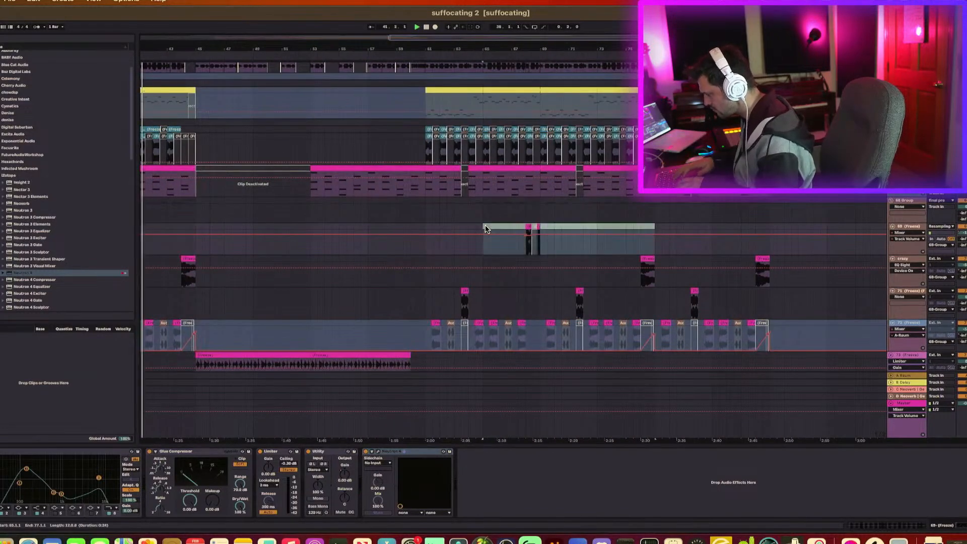
pyautogui.hscroll(3, 485, 229)
pyautogui.hscroll(-9, 486, 230)
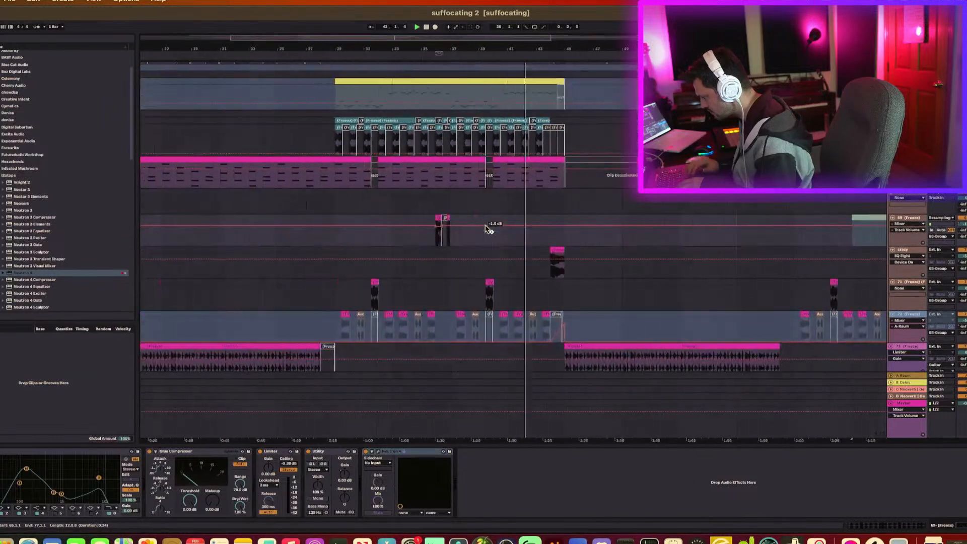
pyautogui.hscroll(8, 488, 229)
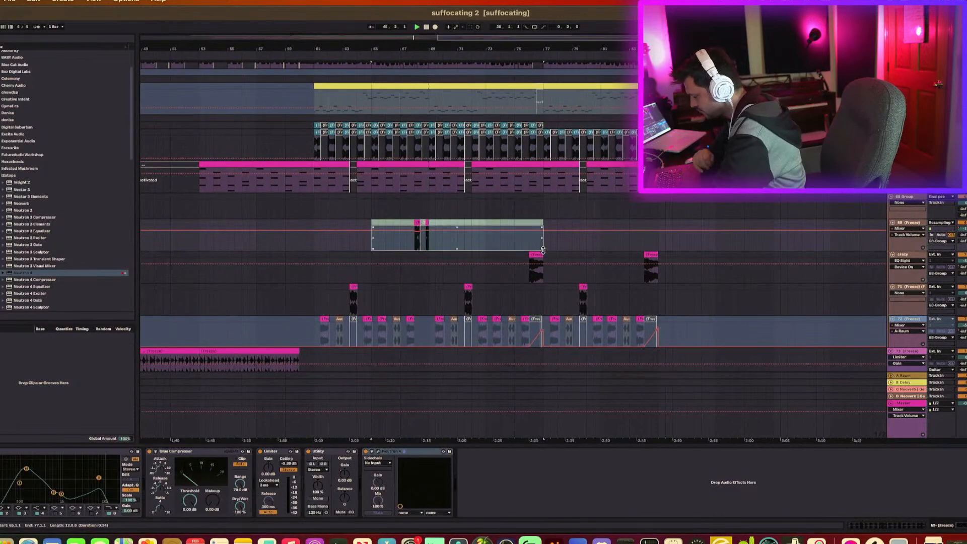
pyautogui.hscroll(-8, 506, 256)
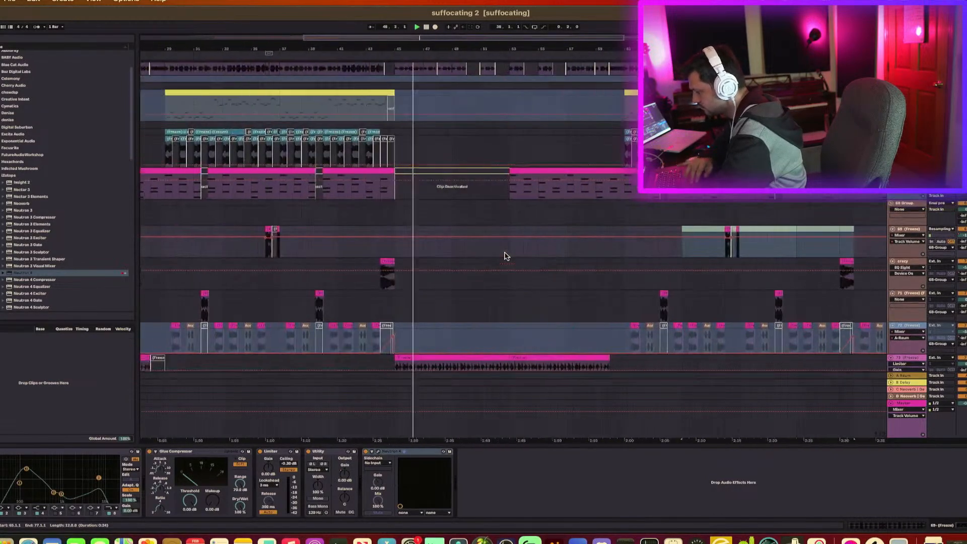
# Step: Look over the tracks around the copied fill and play the arrangement from just before bar 49
pyautogui.scroll(5, 506, 256)
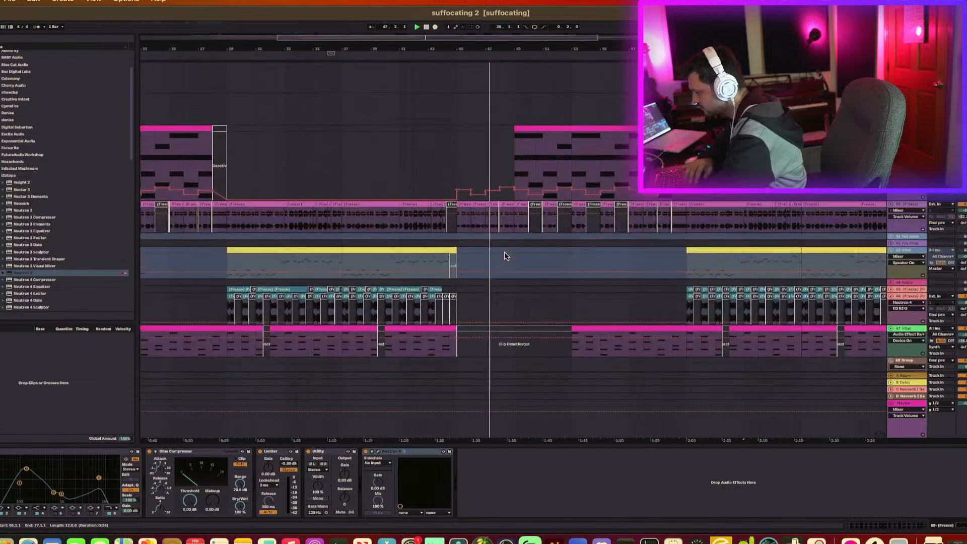
pyautogui.scroll(-10, 511, 253)
pyautogui.scroll(-4, 510, 251)
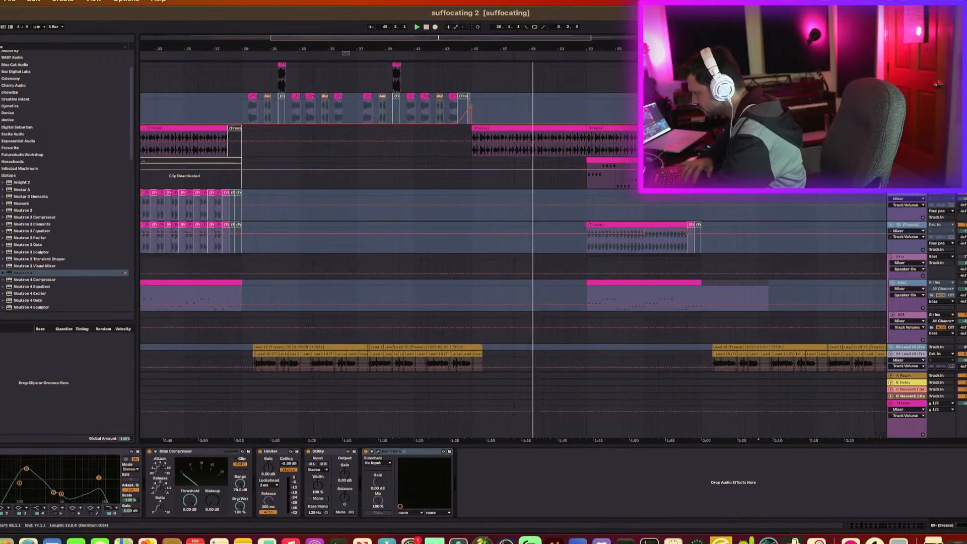
pyautogui.scroll(10, 634, 165)
pyautogui.scroll(1, 633, 165)
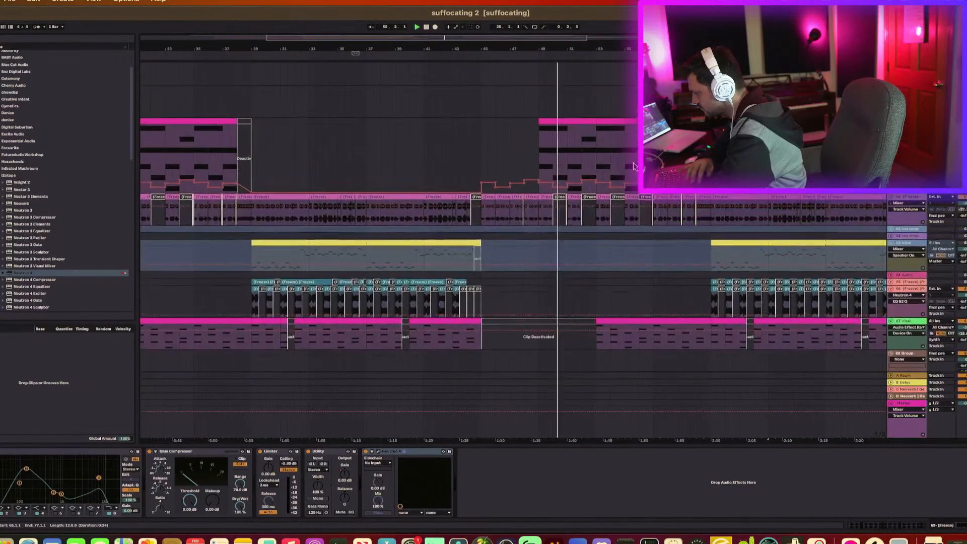
pyautogui.click(597, 126)
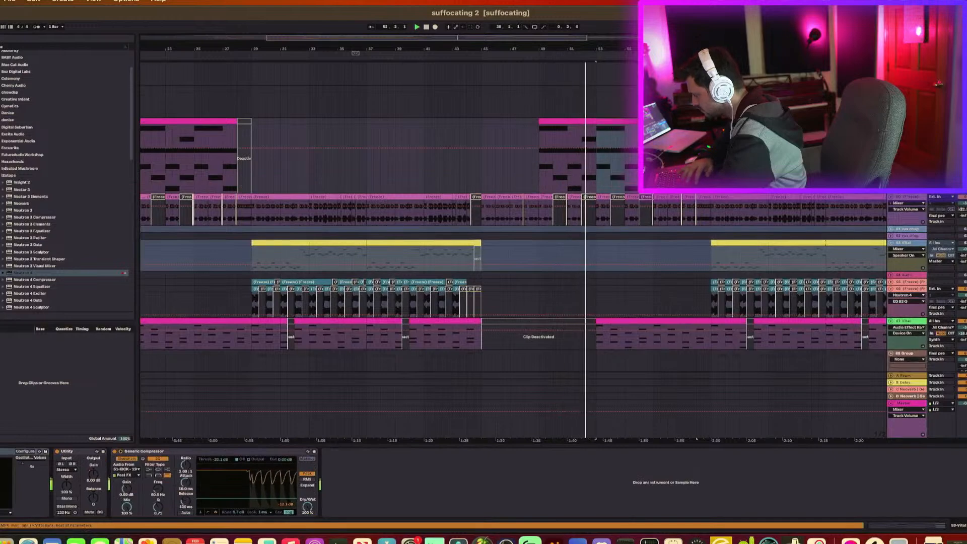
pyautogui.click(534, 191)
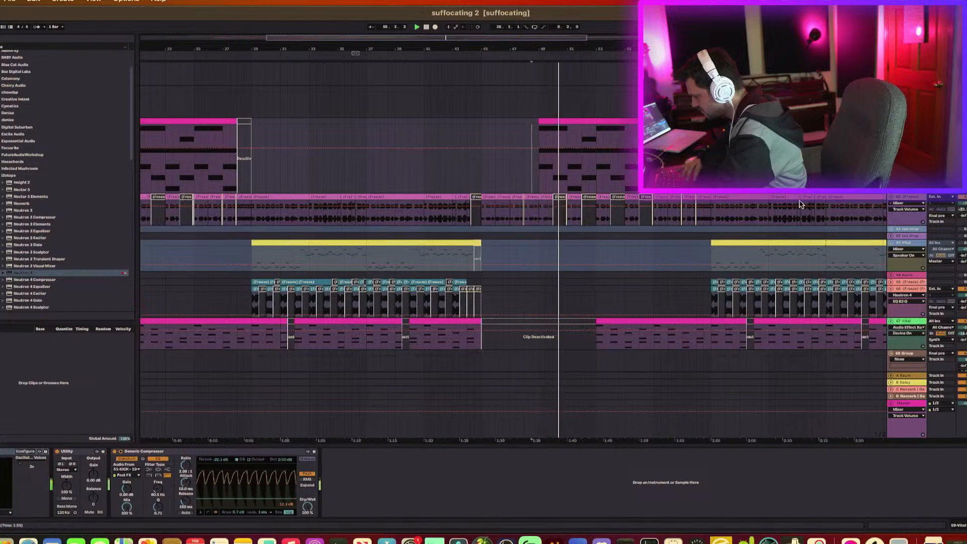
pyautogui.scroll(-2, 801, 204)
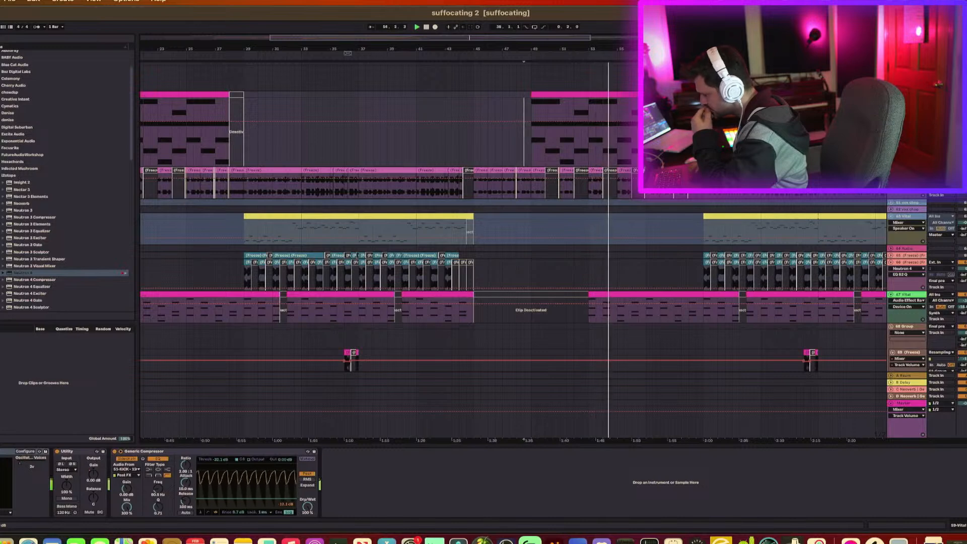
# Step: Show the Utility gain automation in a new lane on the selected Vital track, and select the frozen track below it
pyautogui.rightClick(97, 476)
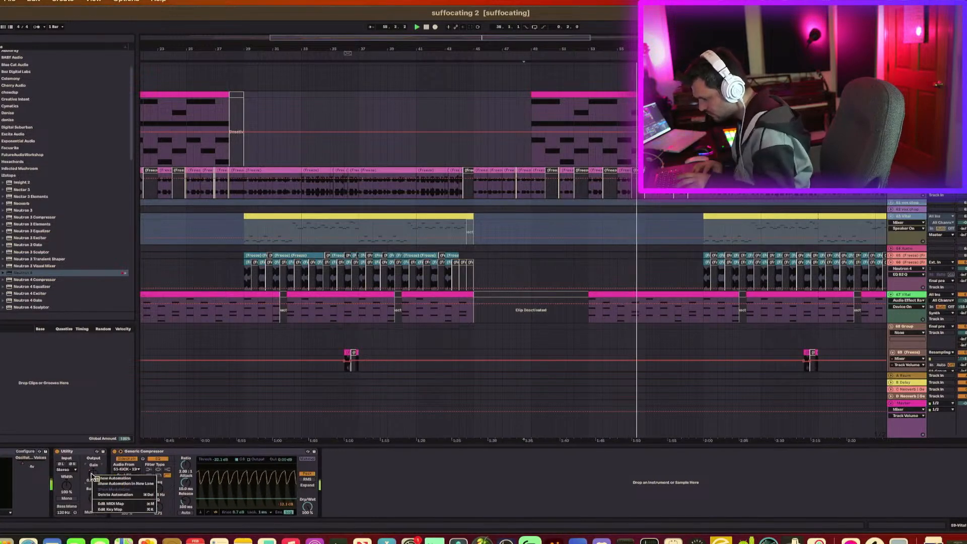
pyautogui.click(105, 484)
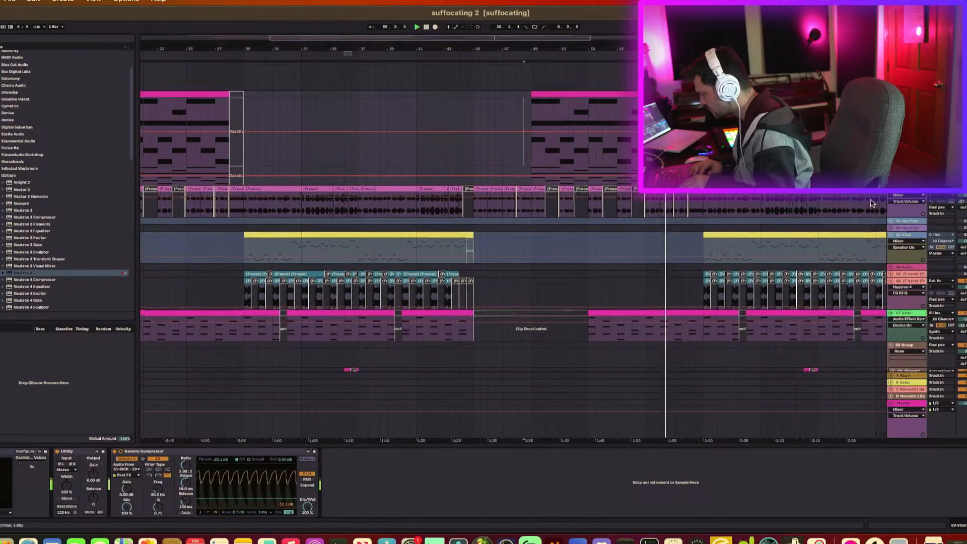
pyautogui.scroll(-1, 873, 203)
pyautogui.click(907, 176)
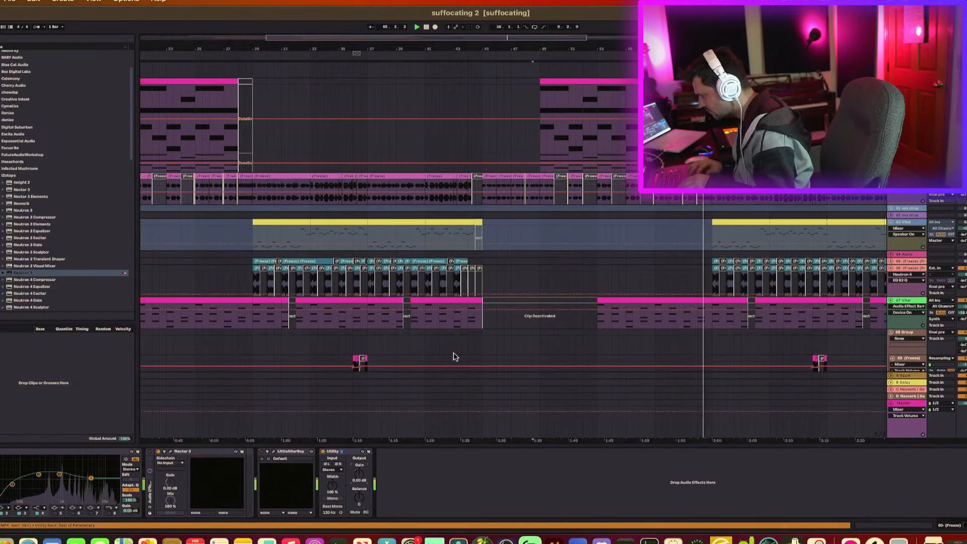
# Step: View the whole arrangement, return to track 69's copied fill, and audition it from just before bar 68
pyautogui.moveTo(525, 48); pyautogui.dragTo(524, 36)
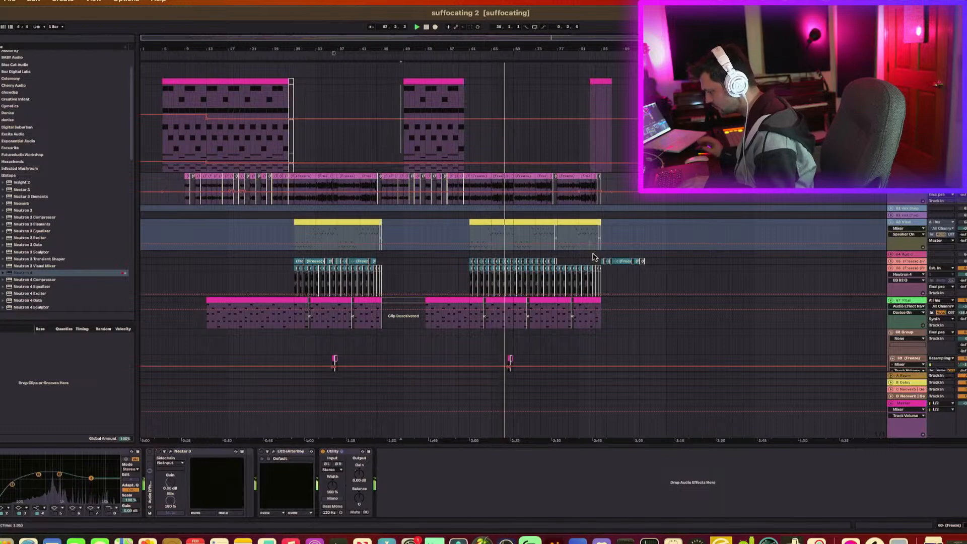
pyautogui.scroll(-10, 587, 219)
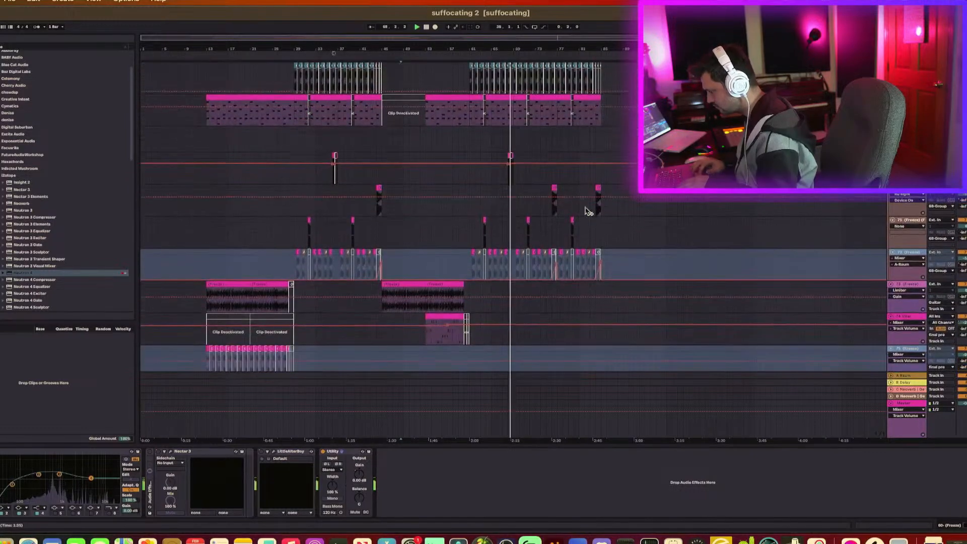
pyautogui.moveTo(511, 51); pyautogui.dragTo(511, 101)
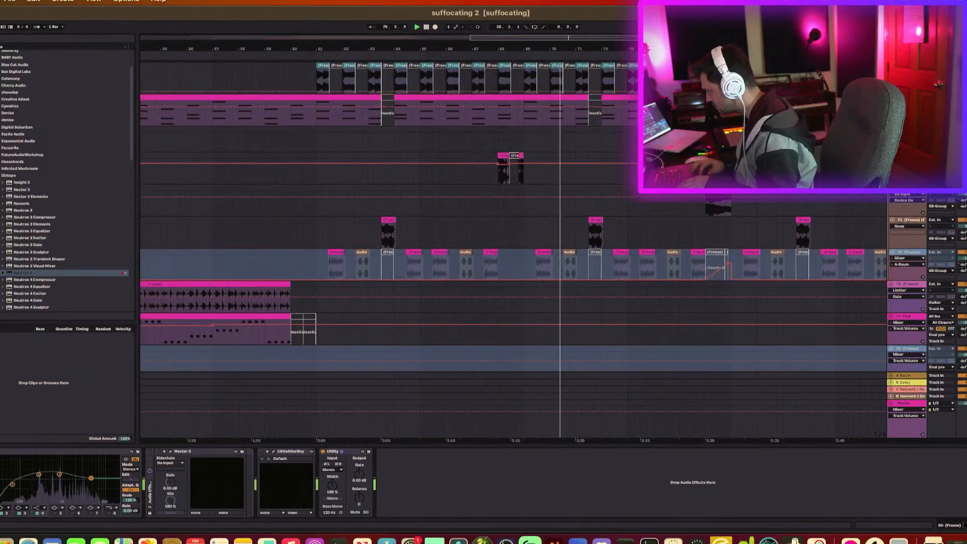
pyautogui.moveTo(508, 50)
pyautogui.mouseDown()
pyautogui.moveTo(508, 90)
pyautogui.moveTo(508, 50)
pyautogui.mouseUp()
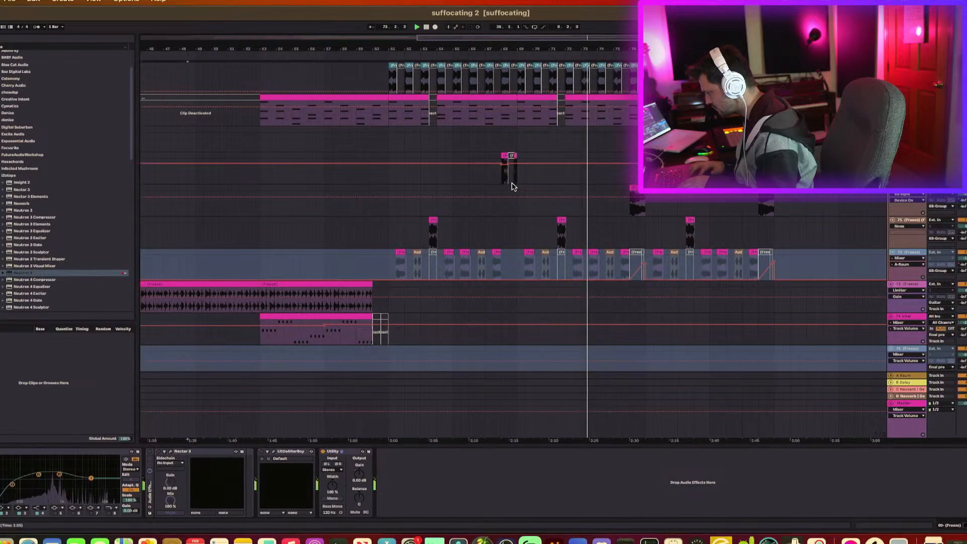
pyautogui.click(494, 181)
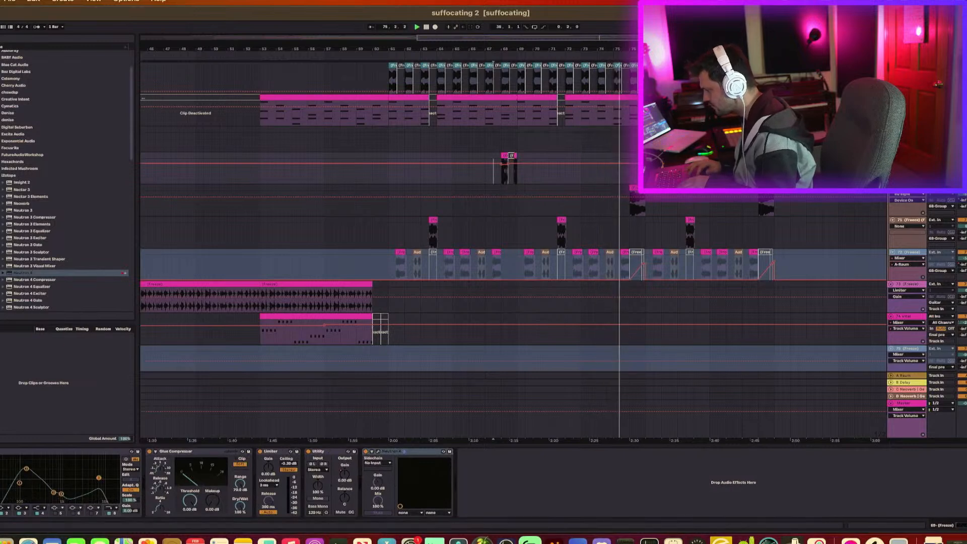
pyautogui.press('space')
pyautogui.moveTo(519, 47)
pyautogui.mouseDown()
pyautogui.moveTo(518, 20)
pyautogui.moveTo(514, 48)
pyautogui.mouseUp()
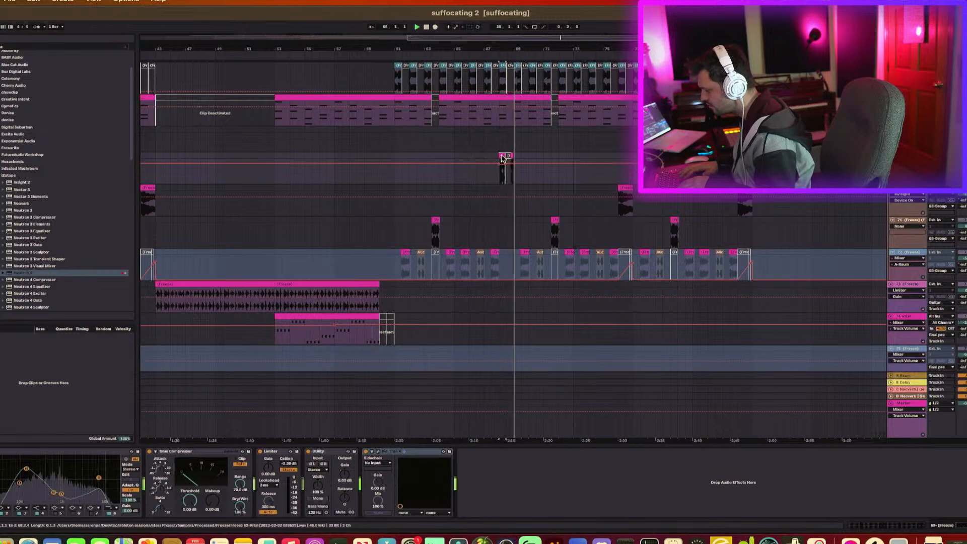
# Step: Examine the other tracks around bar 36 for parts that play together with the original fill
pyautogui.scroll(10, 501, 158)
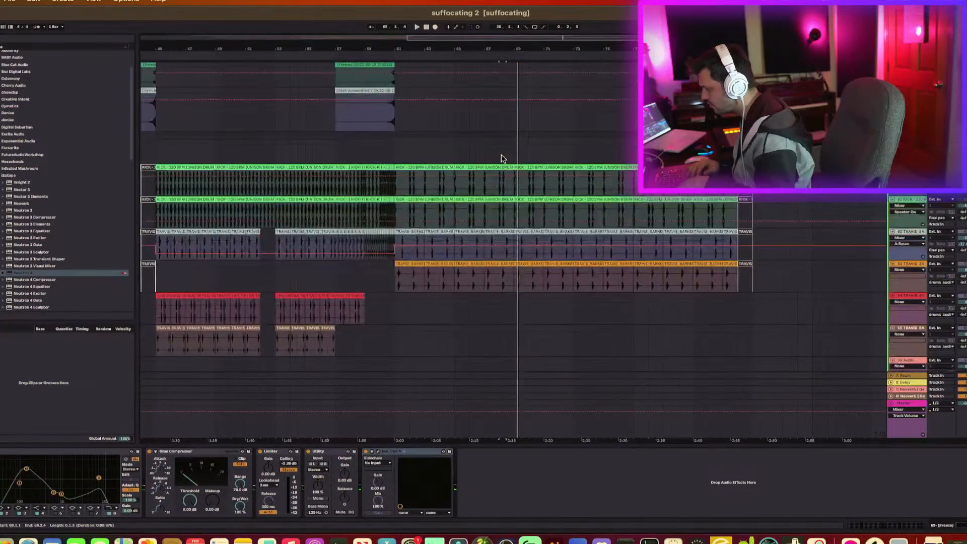
pyautogui.scroll(10, 501, 158)
pyautogui.hscroll(-5, 501, 158)
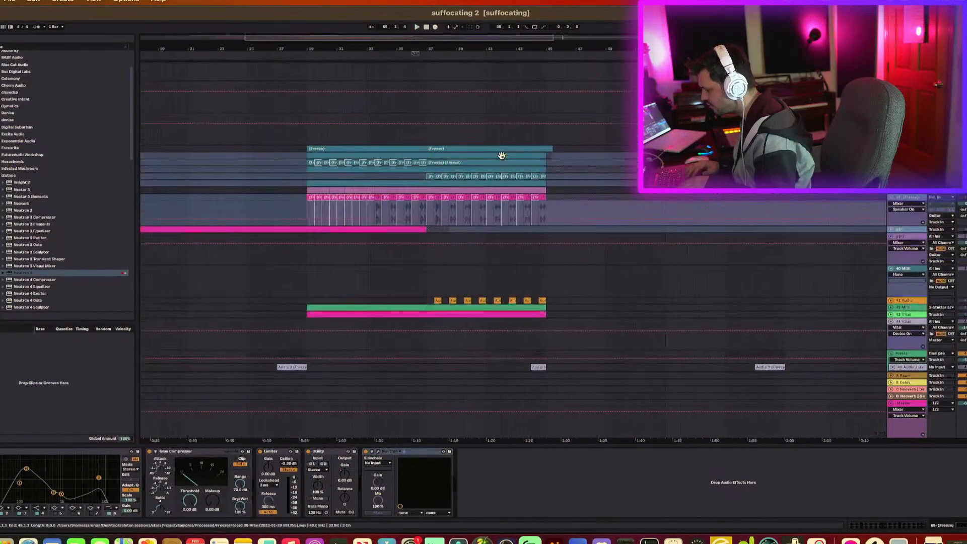
pyautogui.scroll(-10, 502, 156)
pyautogui.hscroll(-3, 501, 156)
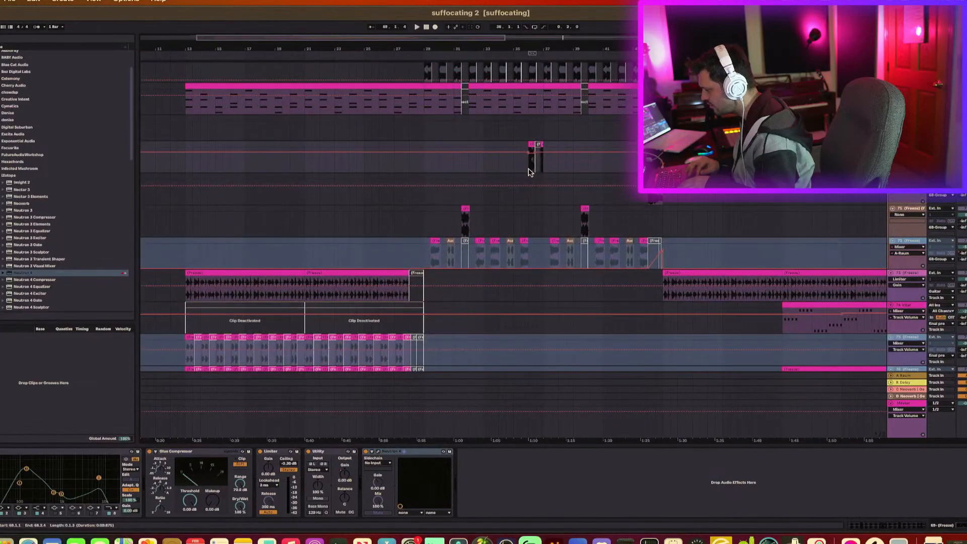
pyautogui.scroll(10, 529, 172)
pyautogui.scroll(10, 529, 172)
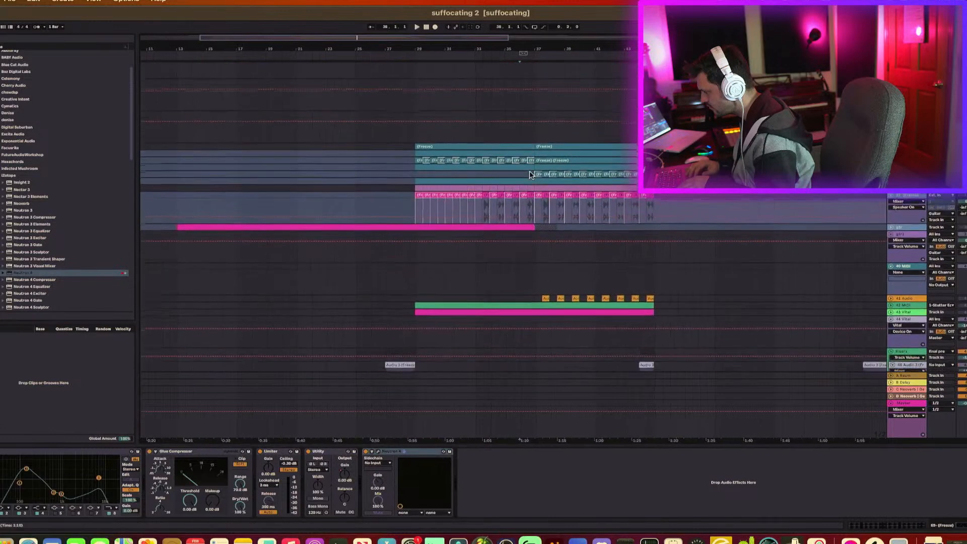
pyautogui.scroll(-2, 529, 175)
pyautogui.moveTo(520, 50); pyautogui.dragTo(520, 91)
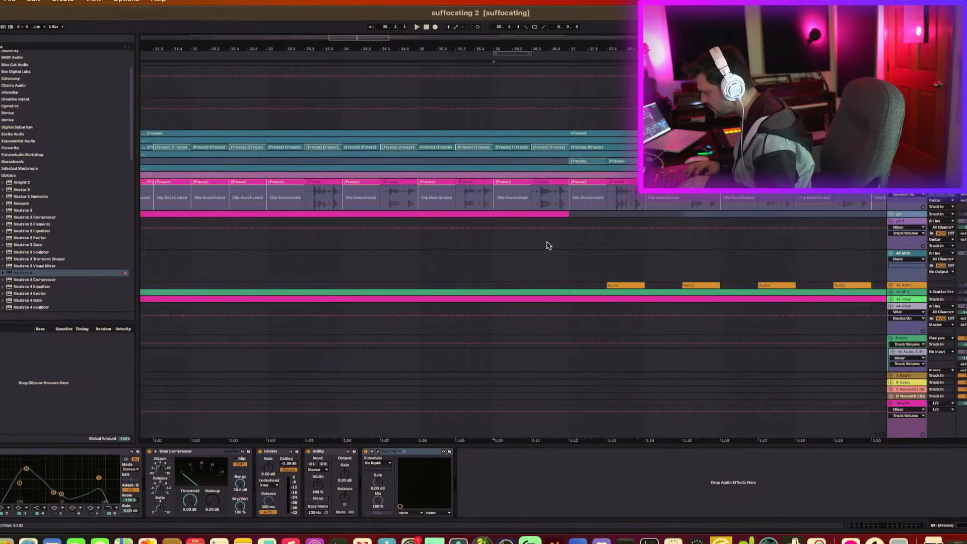
# Step: Unfold the track whose clip ends at bar 37 and the 43-Vital track, and audition 43-Vital's notes in bar 36
pyautogui.click(891, 214)
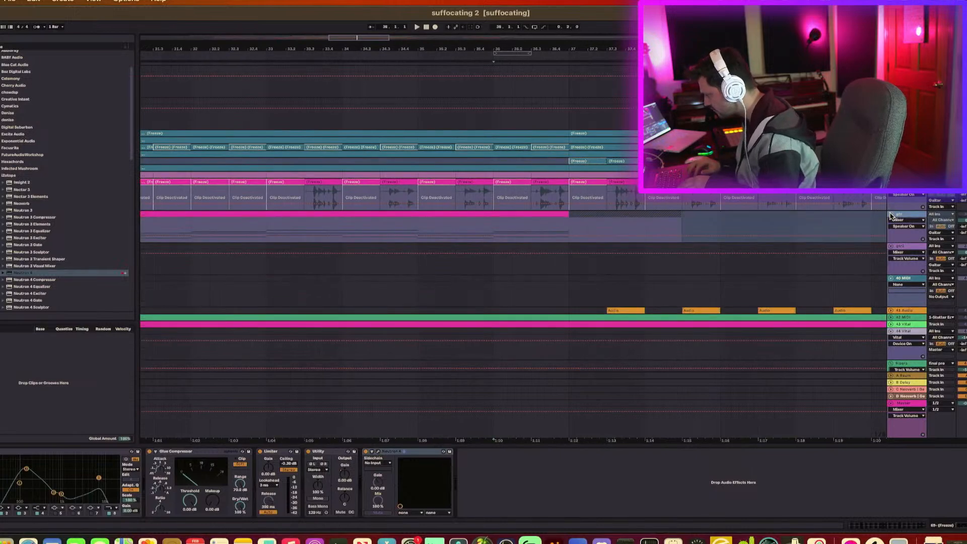
pyautogui.scroll(-5, 891, 216)
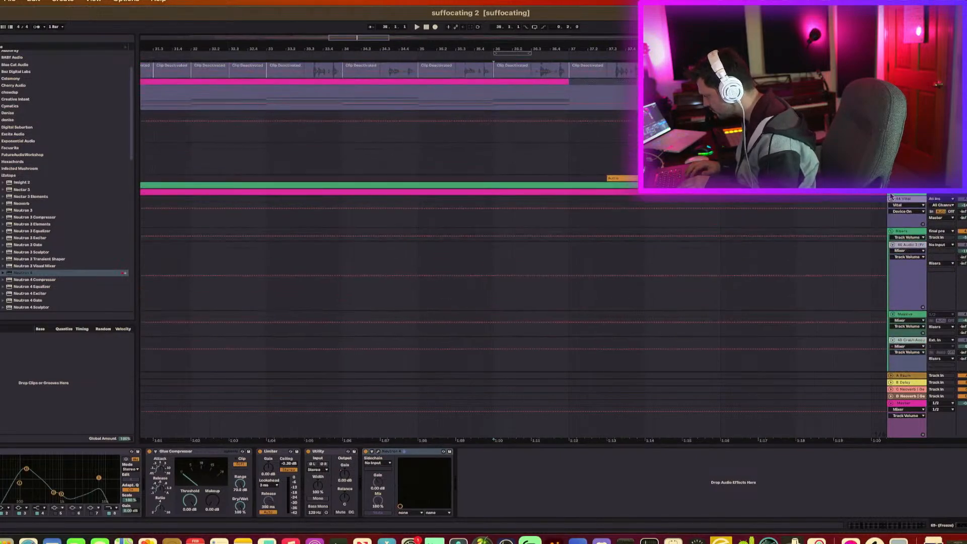
pyautogui.click(892, 197)
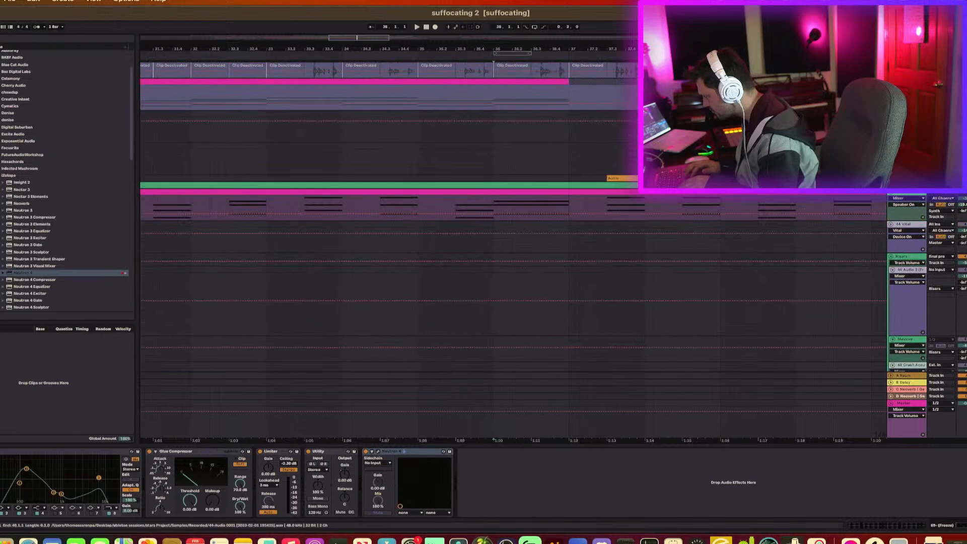
pyautogui.scroll(2, 504, 252)
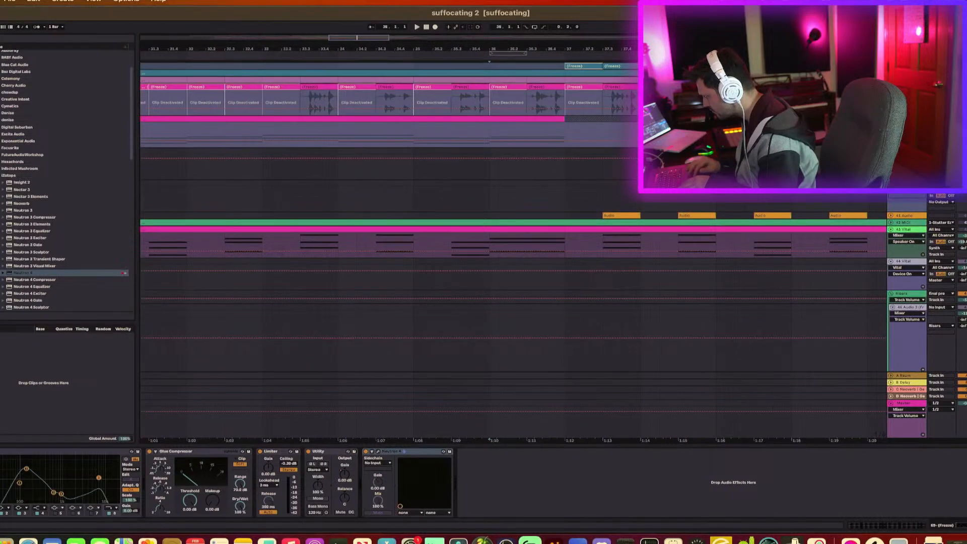
pyautogui.press('space')
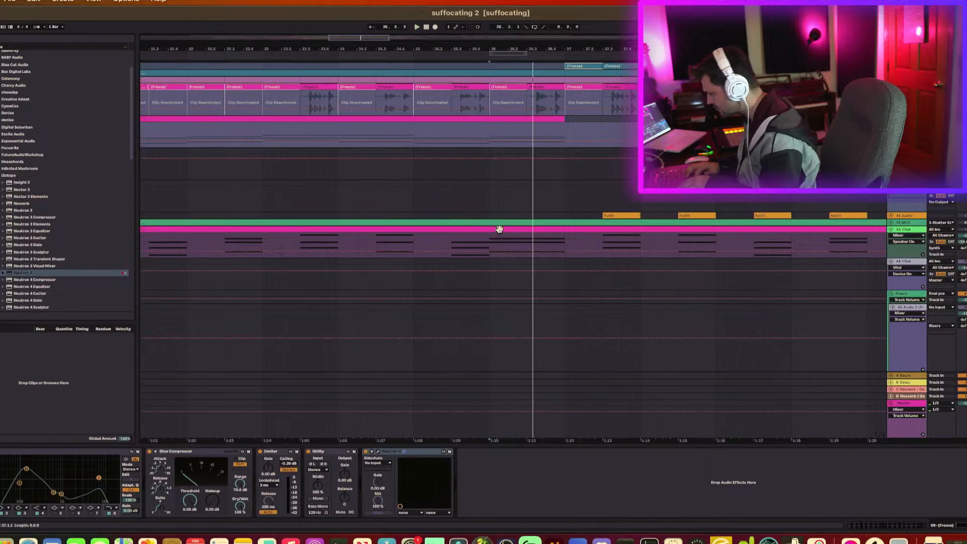
pyautogui.moveTo(492, 235); pyautogui.dragTo(578, 241)
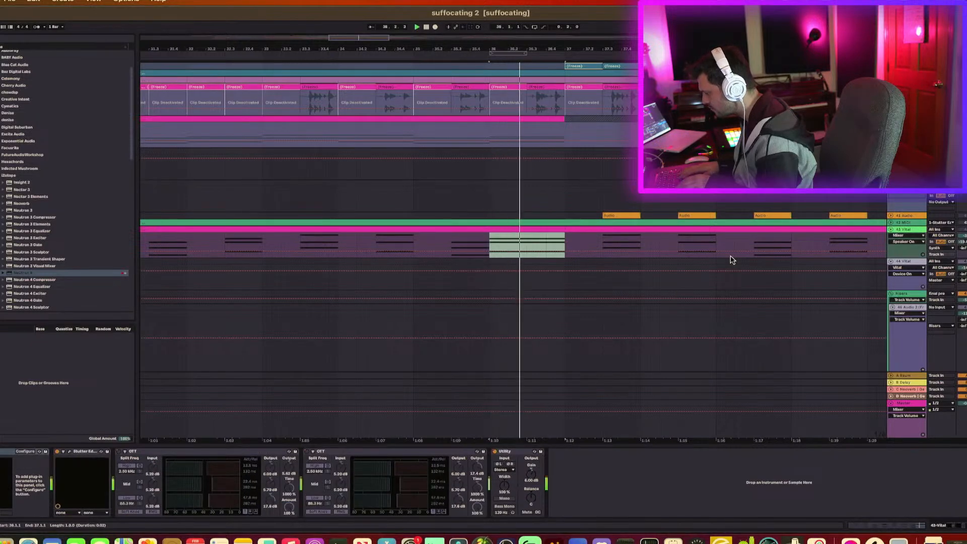
pyautogui.click(909, 232)
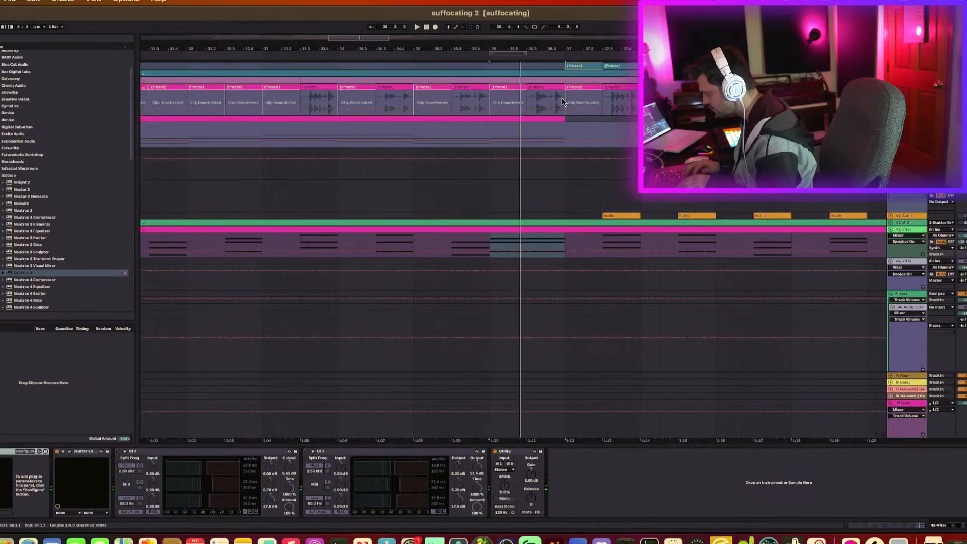
# Step: Show the first OTT's Device On automation on 43-Vital and add it in a new lane
pyautogui.moveTo(550, 54); pyautogui.dragTo(550, 51)
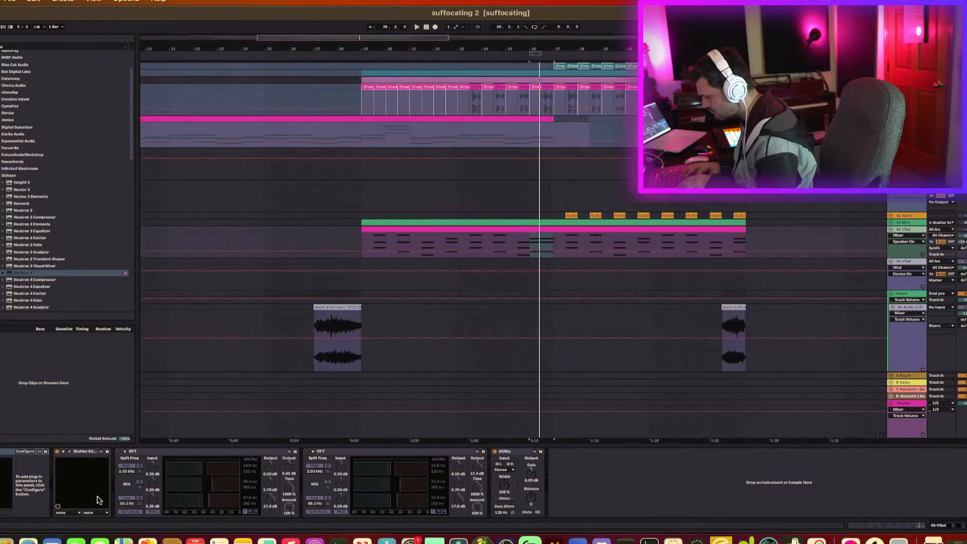
pyautogui.rightClick(117, 457)
pyautogui.click(162, 395)
pyautogui.rightClick(119, 453)
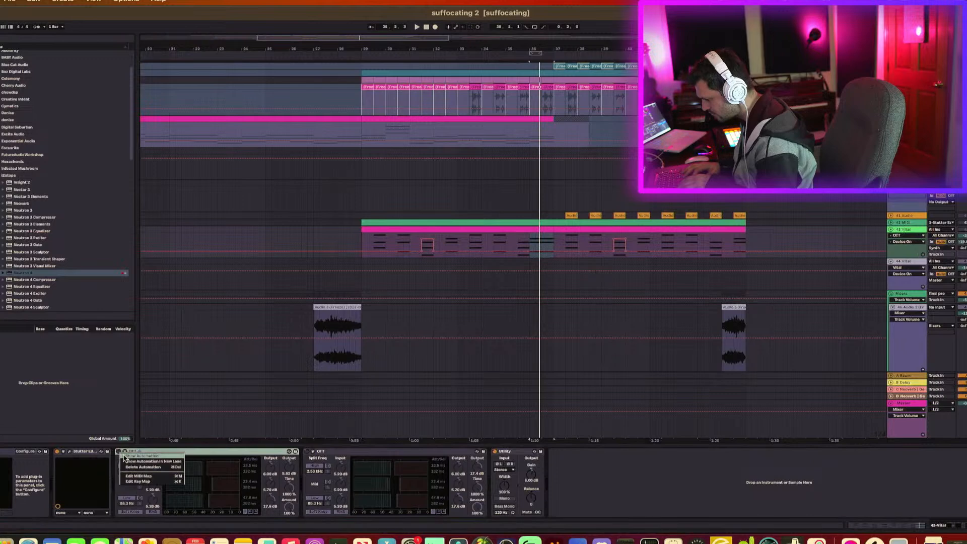
pyautogui.click(146, 460)
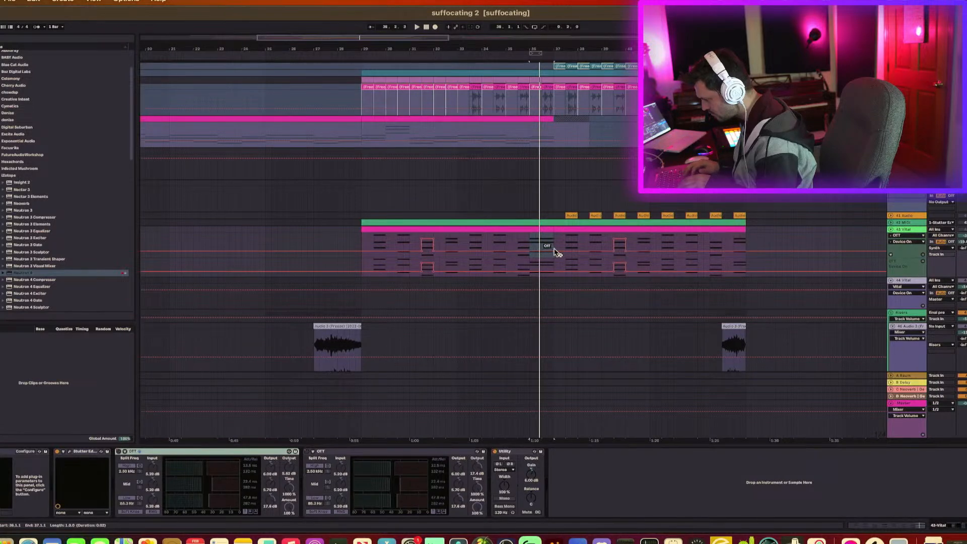
# Step: Compare 43-Vital's passage at the OTT automation change in bar 31 with its passage at bar 36
pyautogui.click(422, 260)
pyautogui.press('space')
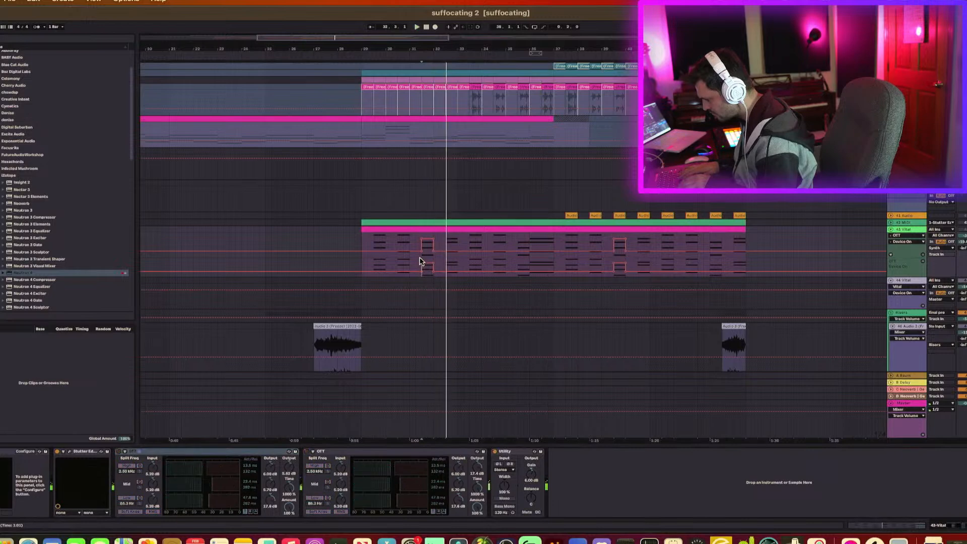
pyautogui.click(530, 266)
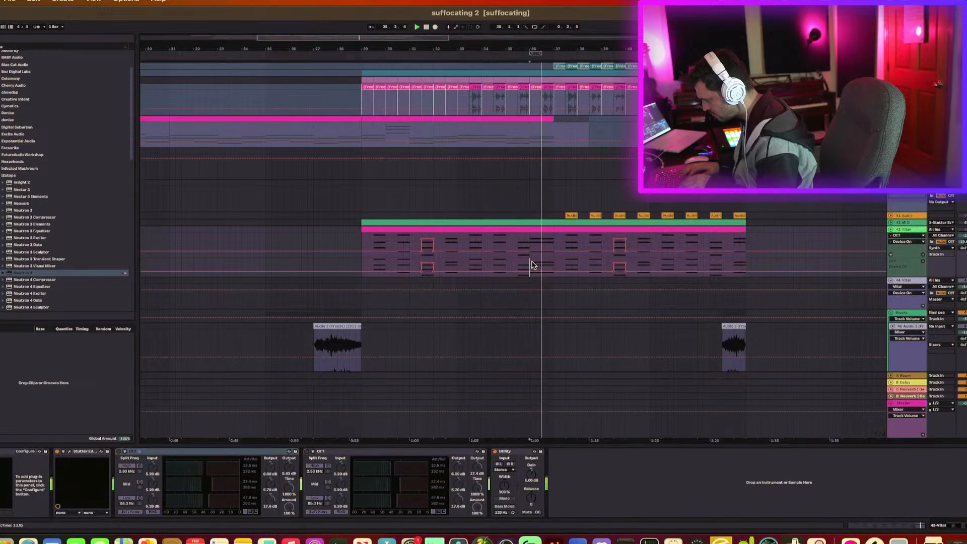
# Step: Unfold the 42-MIDI track, open Stutter Edit 2 on 43-Vital, and play the passage from bar 36
pyautogui.click(891, 223)
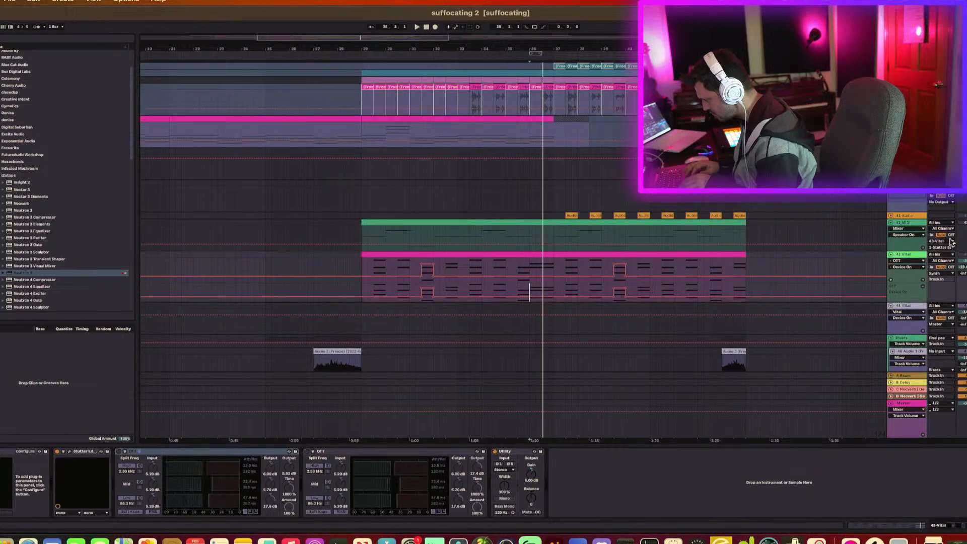
pyautogui.click(70, 453)
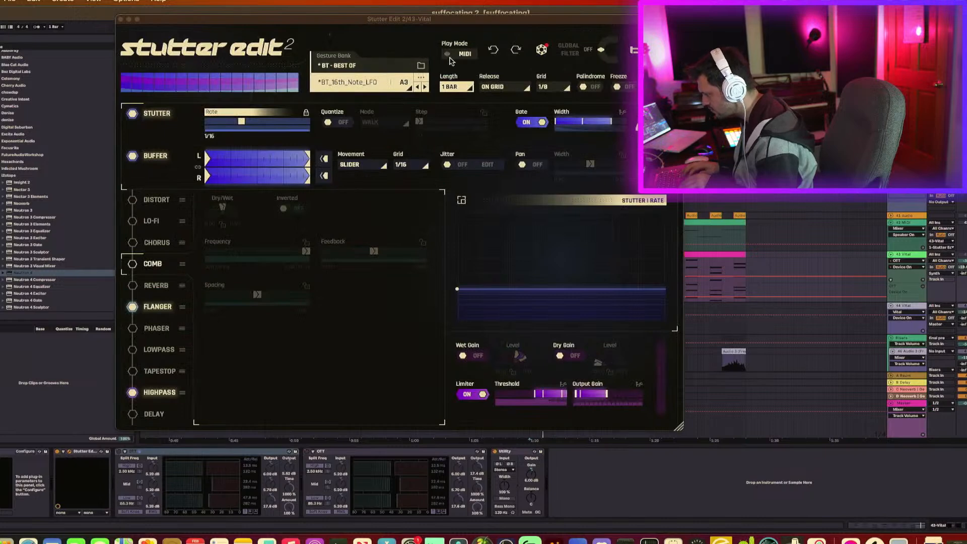
pyautogui.press('space')
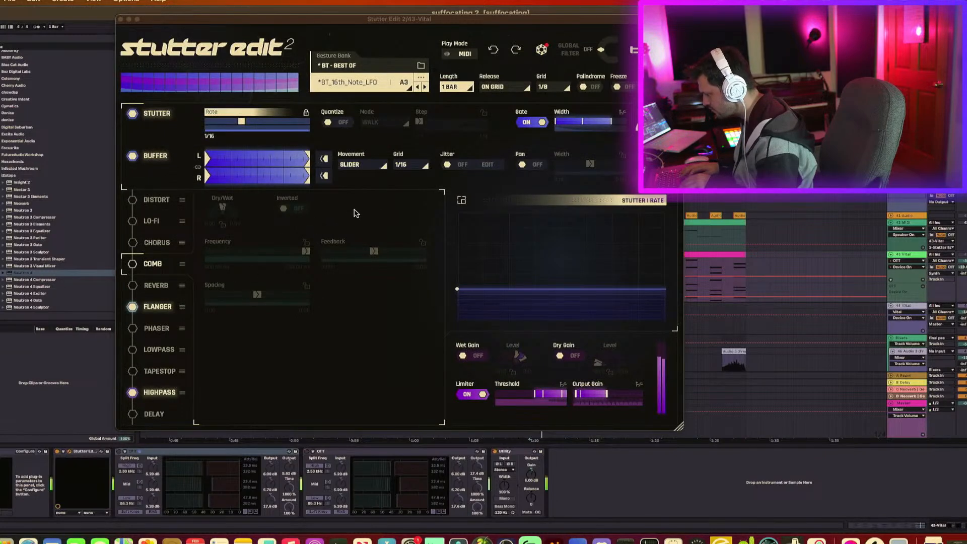
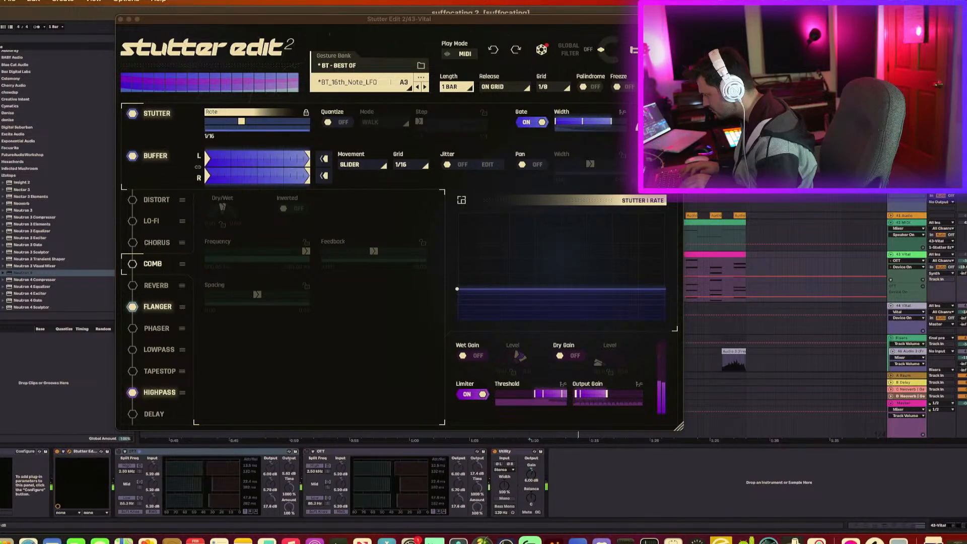
# Step: Close the Stutter Edit 2 window and play the passage from 42-MIDI's clip at bar 37
pyautogui.click(120, 20)
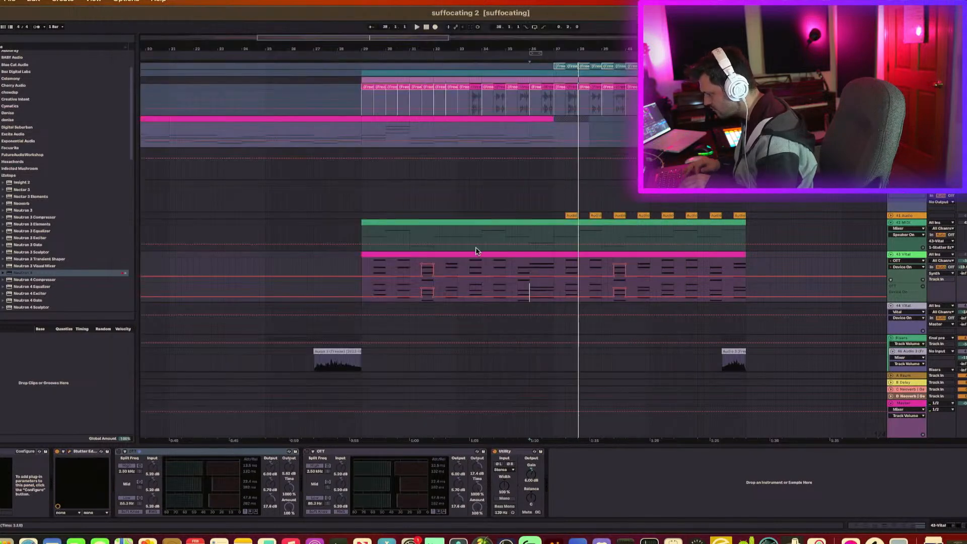
pyautogui.click(596, 229)
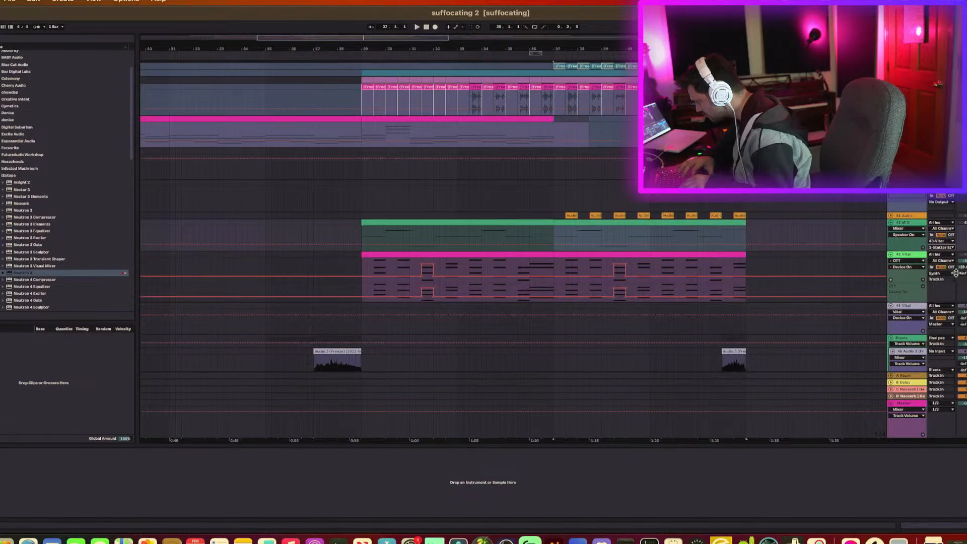
pyautogui.press('space')
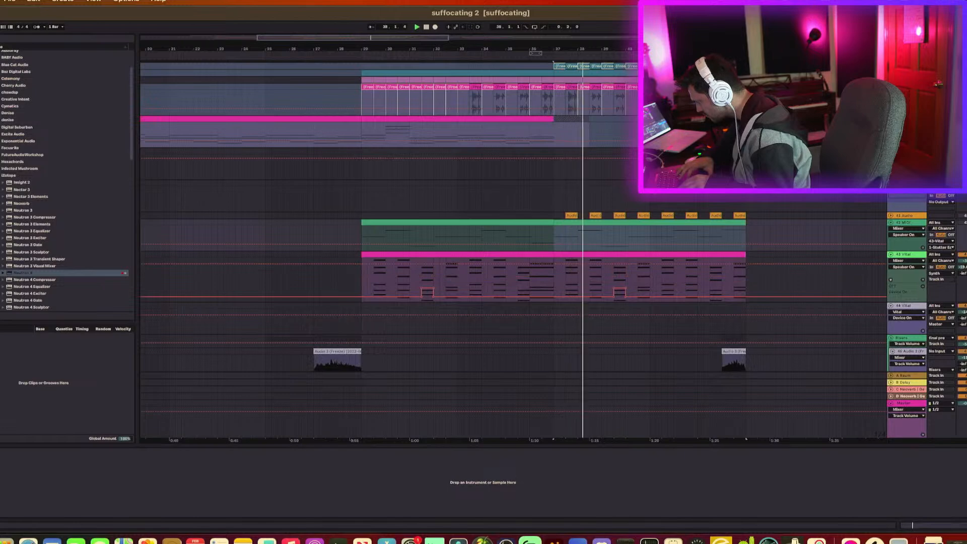
pyautogui.press('space')
pyautogui.press('space')
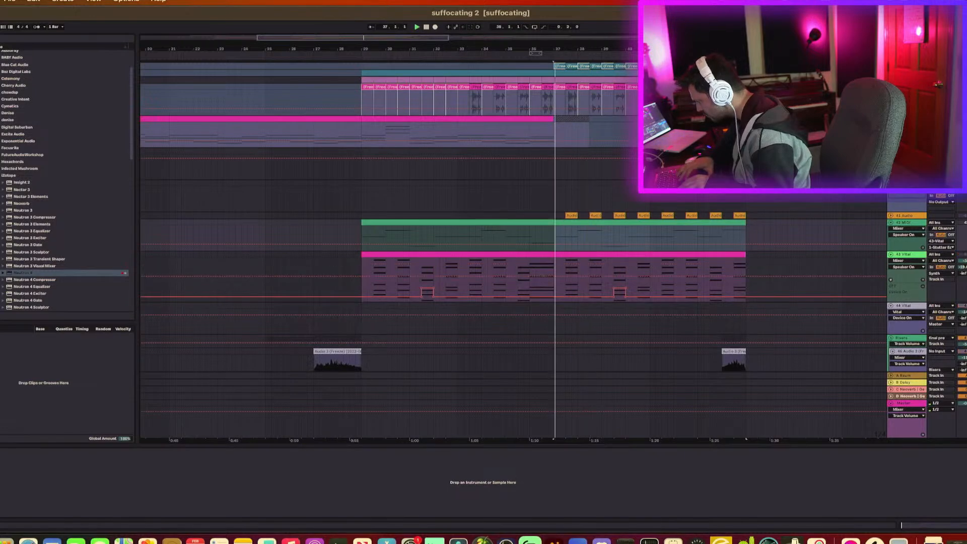
# Step: Compare 43-Vital's sound with Stutter Edit 2 bypassed and re-enabled during playback
pyautogui.click(922, 262)
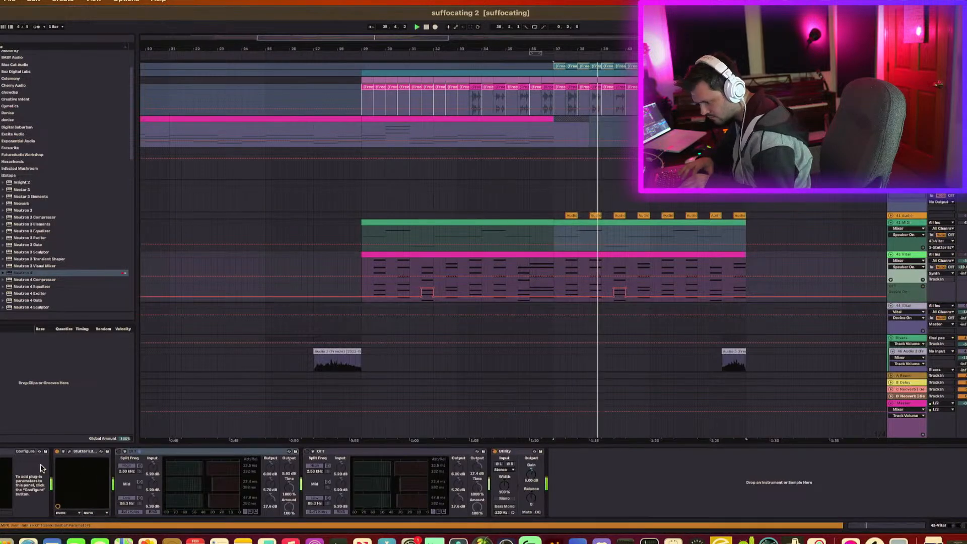
pyautogui.click(57, 452)
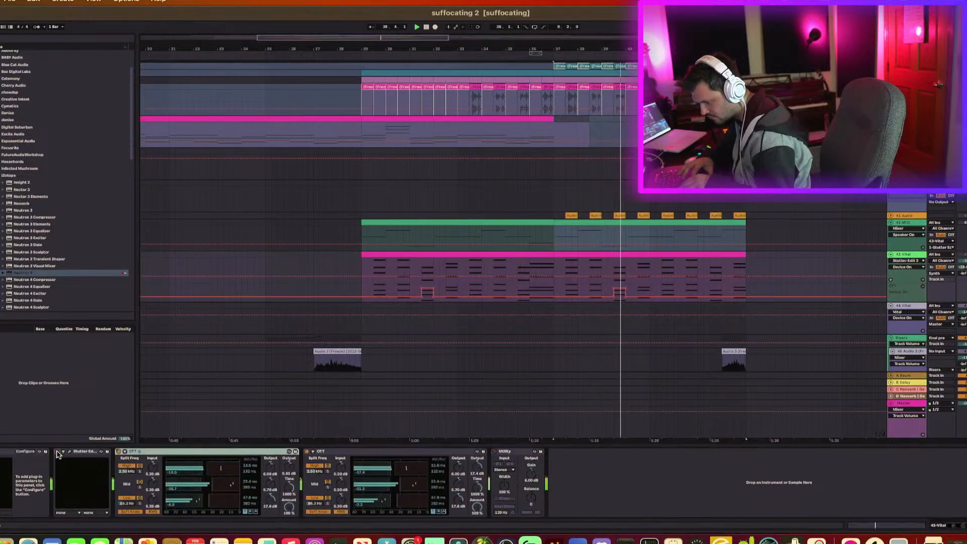
pyautogui.click(57, 452)
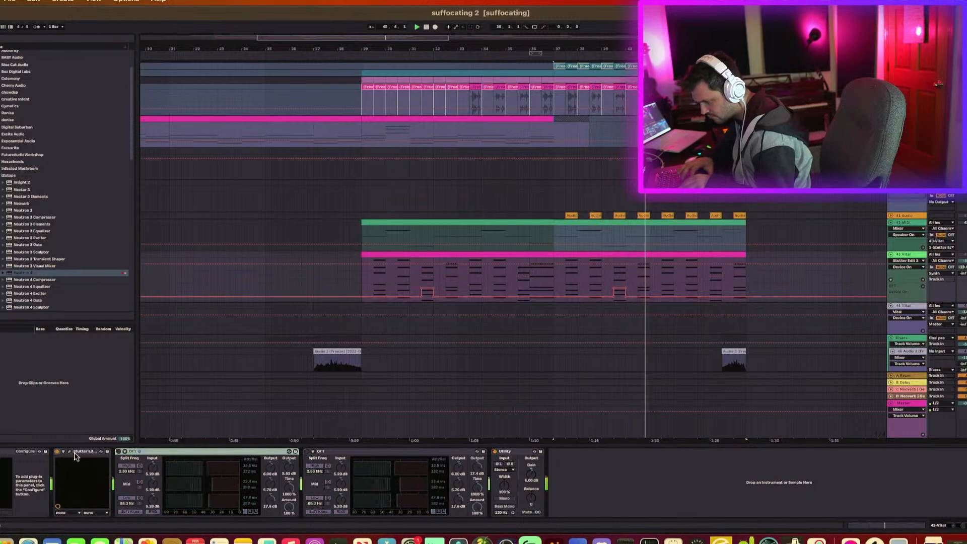
# Step: Check the MIDI options on the settings page of 43-Vital's Stutter Edit 2, and close the plug-in window
pyautogui.click(69, 453)
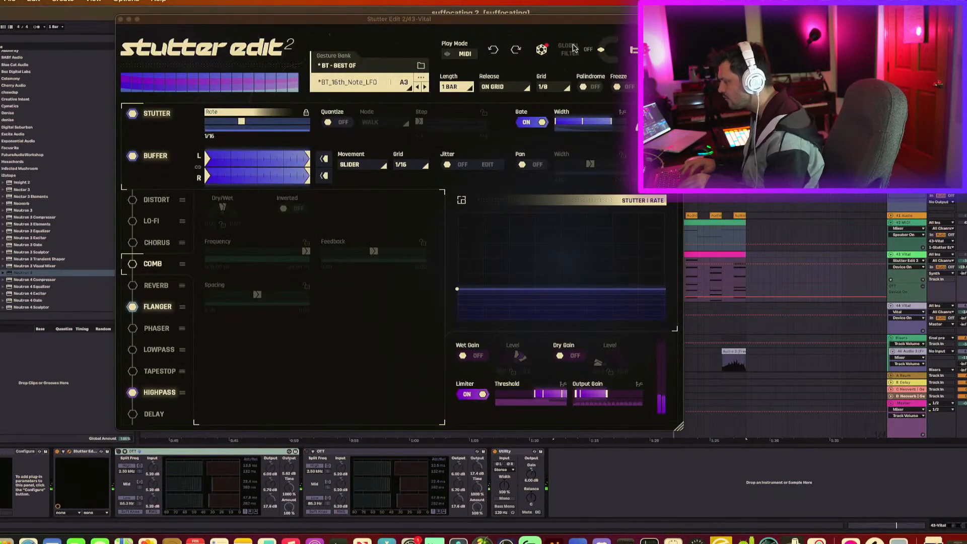
pyautogui.click(541, 51)
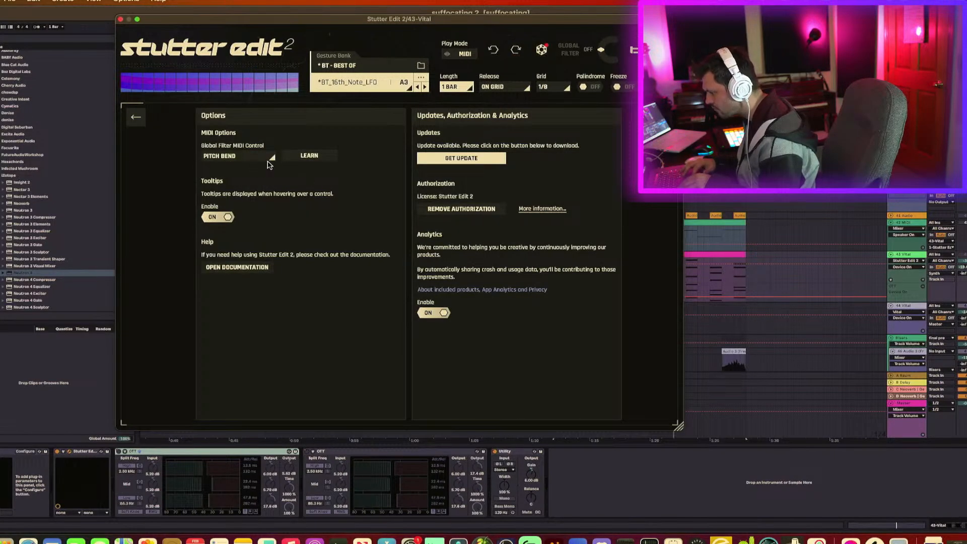
pyautogui.click(137, 118)
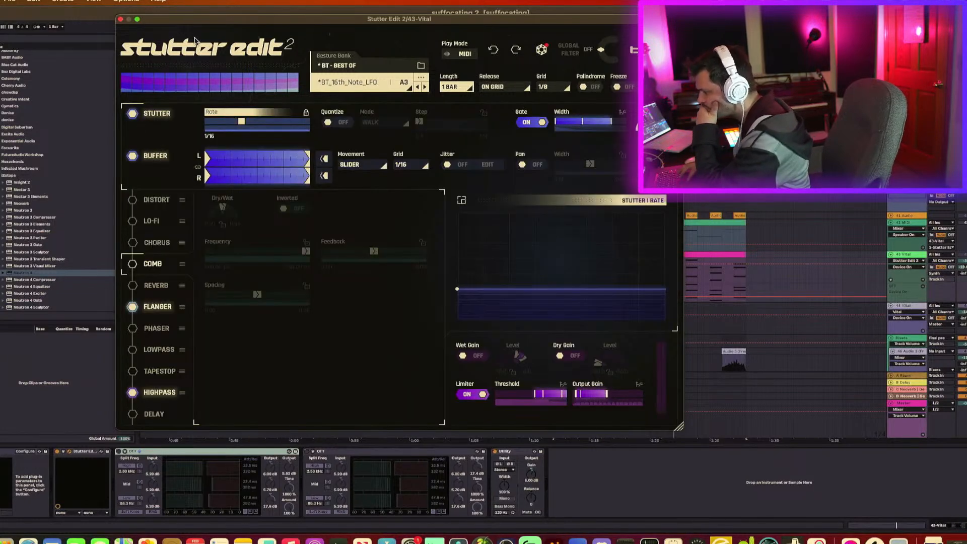
pyautogui.click(120, 20)
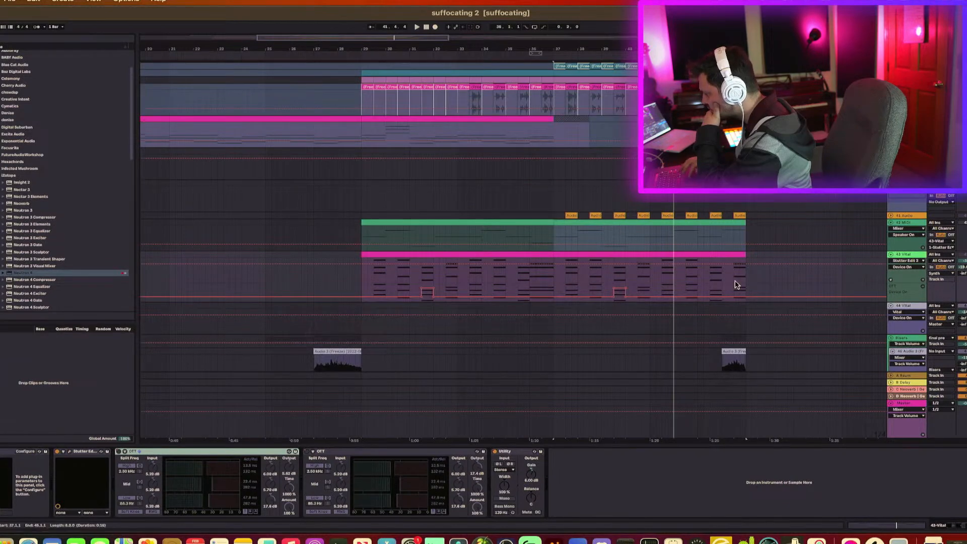
pyautogui.click(79, 453)
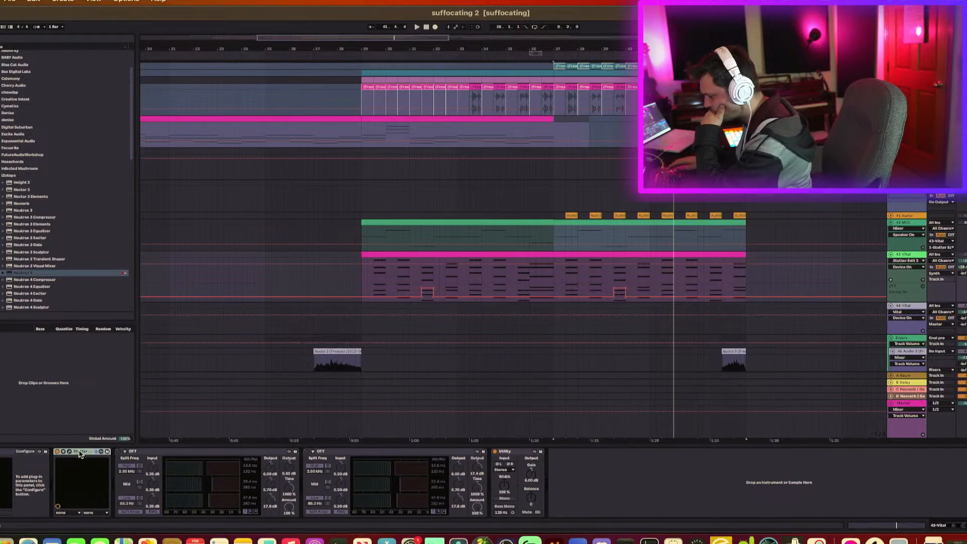
pyautogui.press('Delete')
pyautogui.press('super+z')
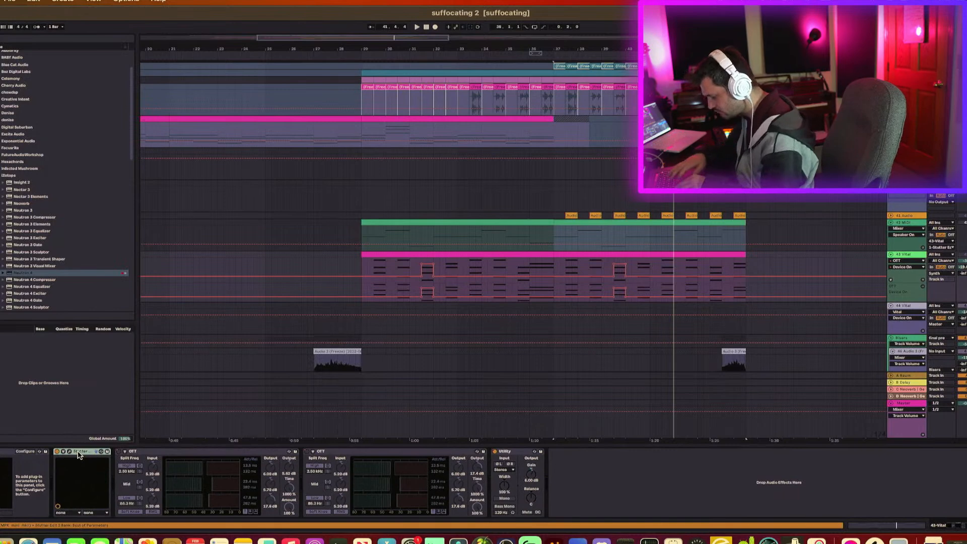
# Step: Deactivate 43-Vital's existing Stutter Edit 2 and add a fresh instance from the iZotope, Inc. plug-ins right after it
pyautogui.click(57, 452)
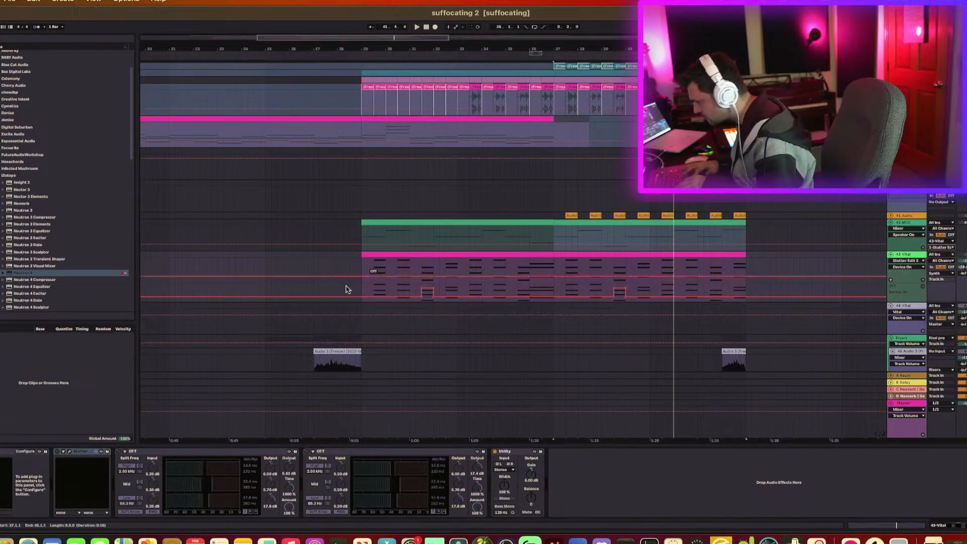
pyautogui.scroll(-3, 22, 229)
pyautogui.scroll(-15, 23, 230)
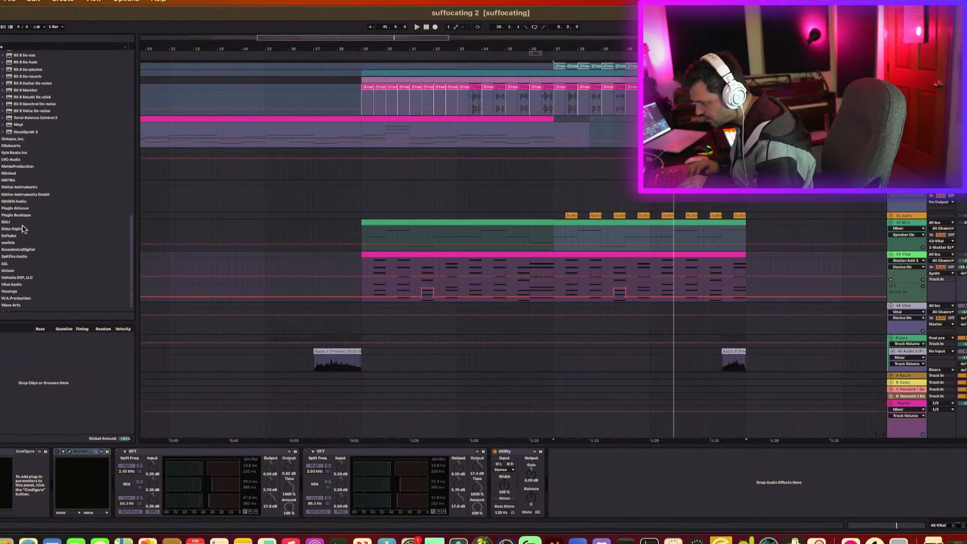
pyautogui.click(3, 140)
pyautogui.click(23, 198)
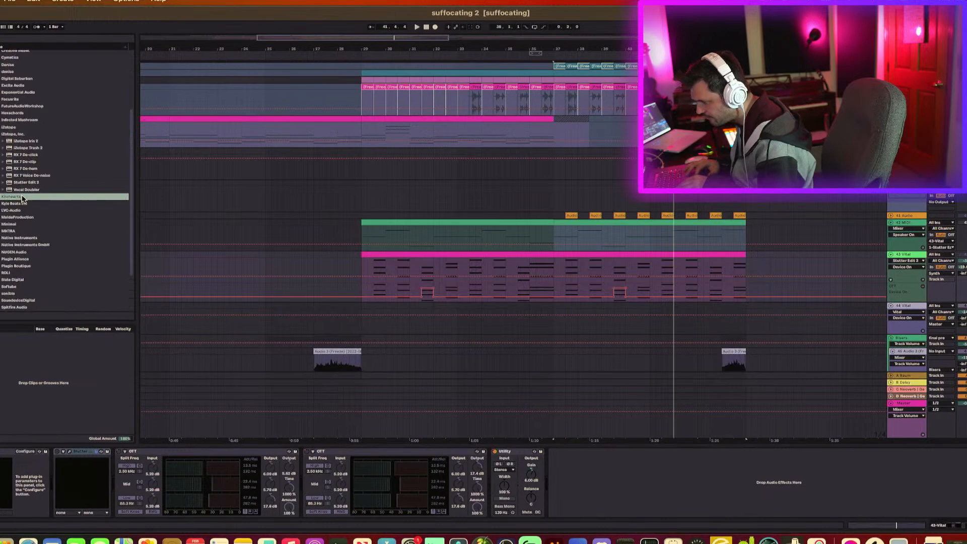
pyautogui.moveTo(22, 186); pyautogui.dragTo(119, 457)
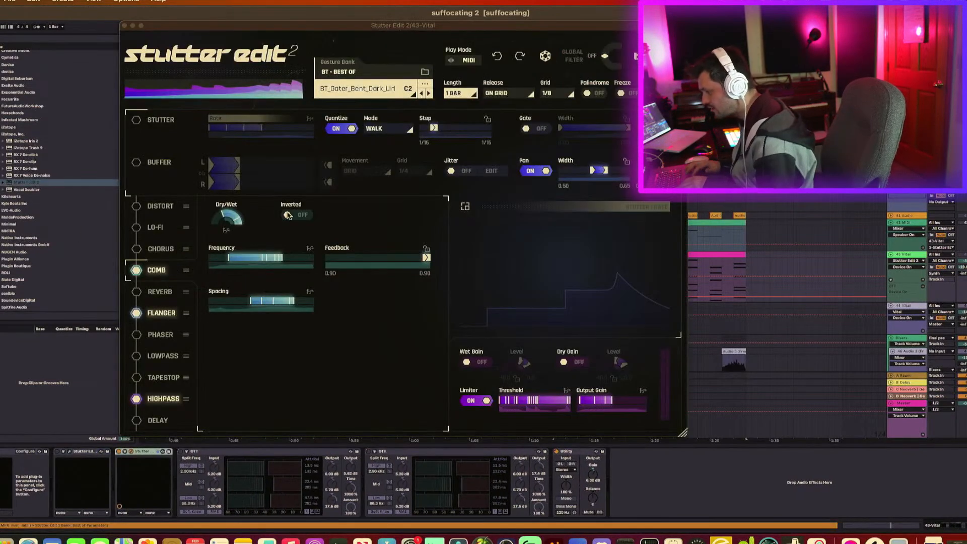
pyautogui.click(123, 26)
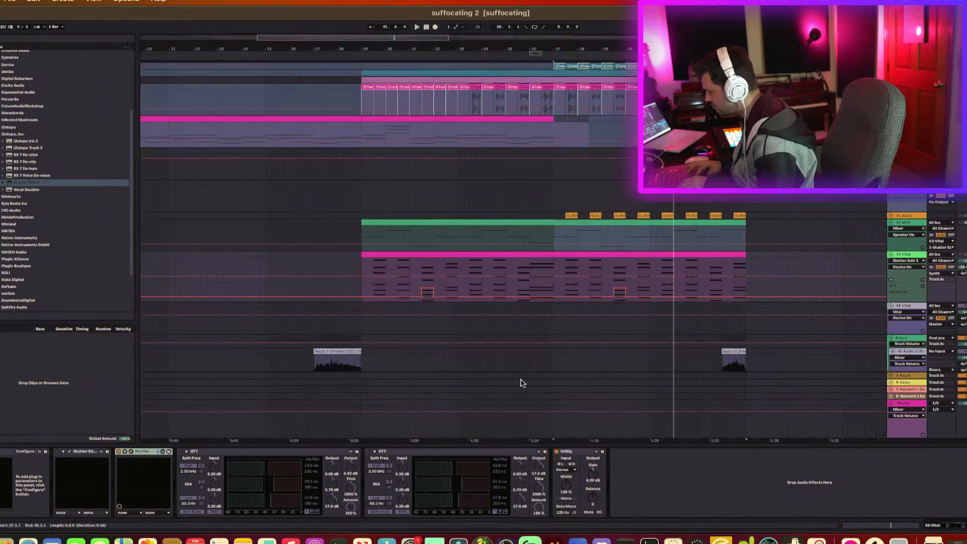
# Step: Route 42-MIDI's output to the second Stutter Edit 2 on 43-Vital and audition the clip from bar 37
pyautogui.click(950, 247)
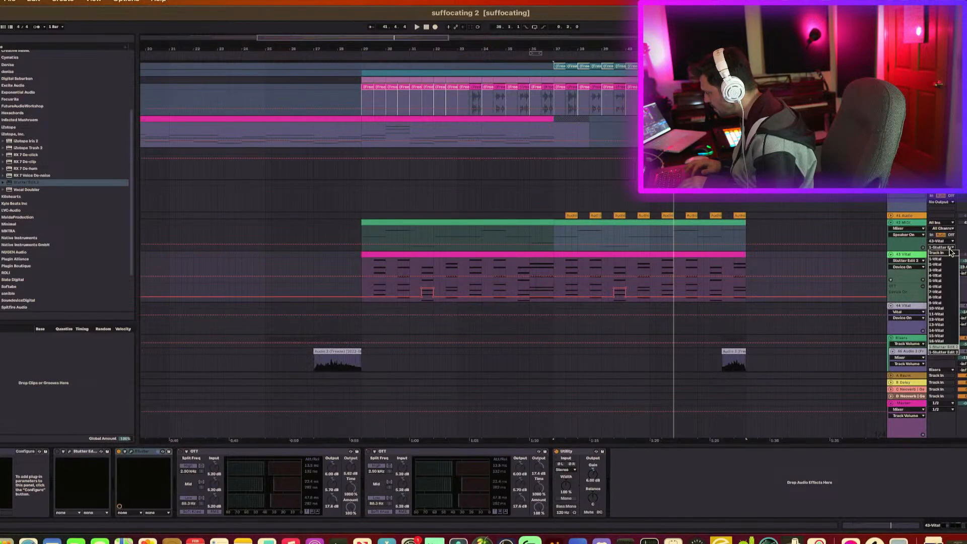
pyautogui.click(954, 352)
pyautogui.press('space')
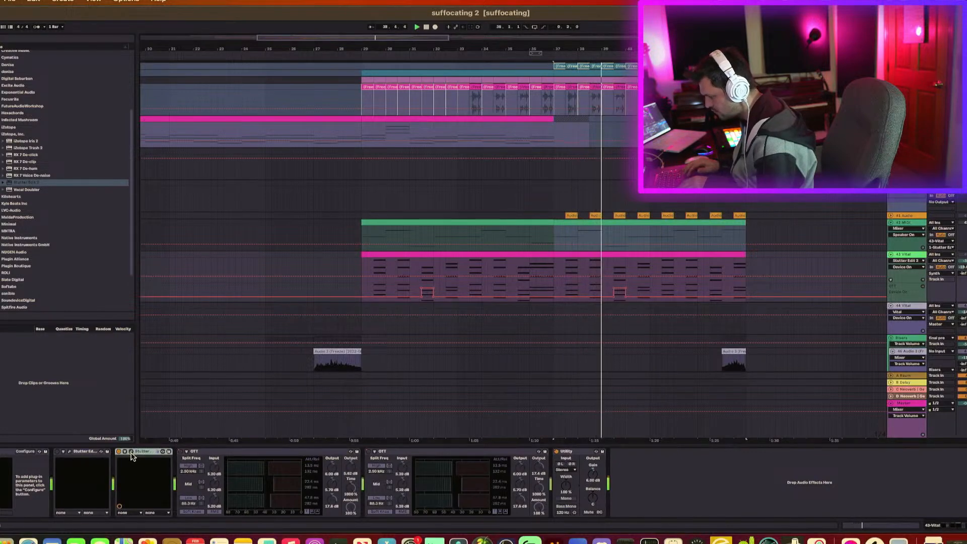
pyautogui.click(632, 221)
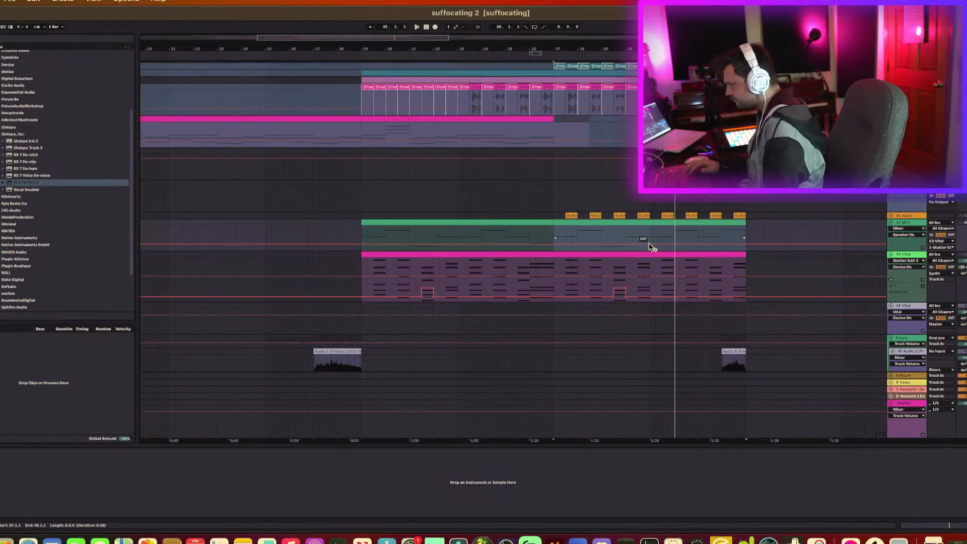
pyautogui.press('space')
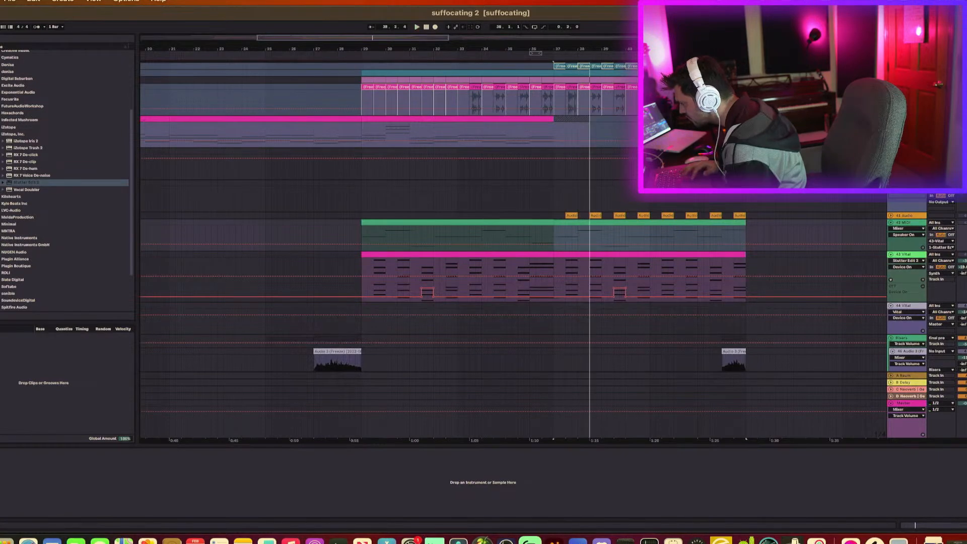
# Step: Play the passage from bar 36.3 and look through the other tracks' clips around bar 36
pyautogui.scroll(3, 514, 252)
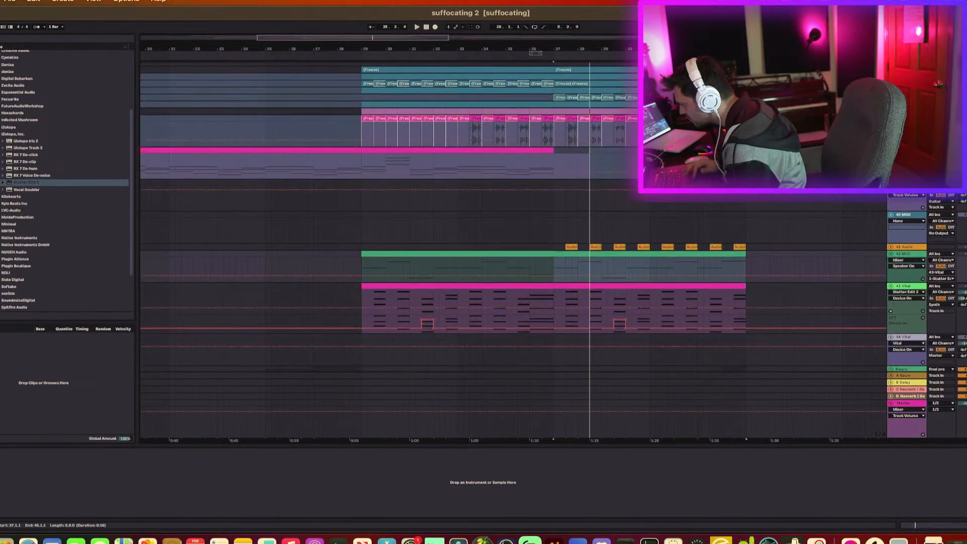
pyautogui.click(545, 116)
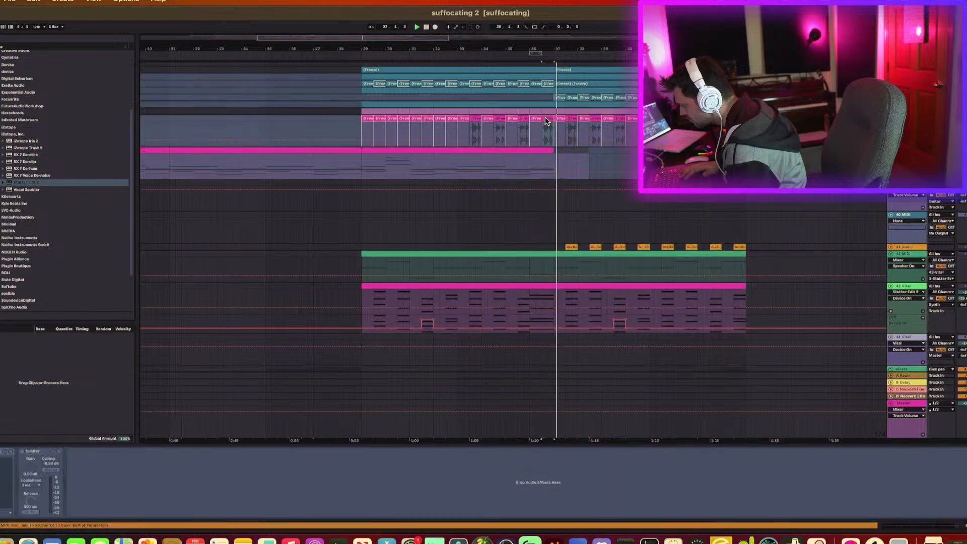
pyautogui.click(546, 125)
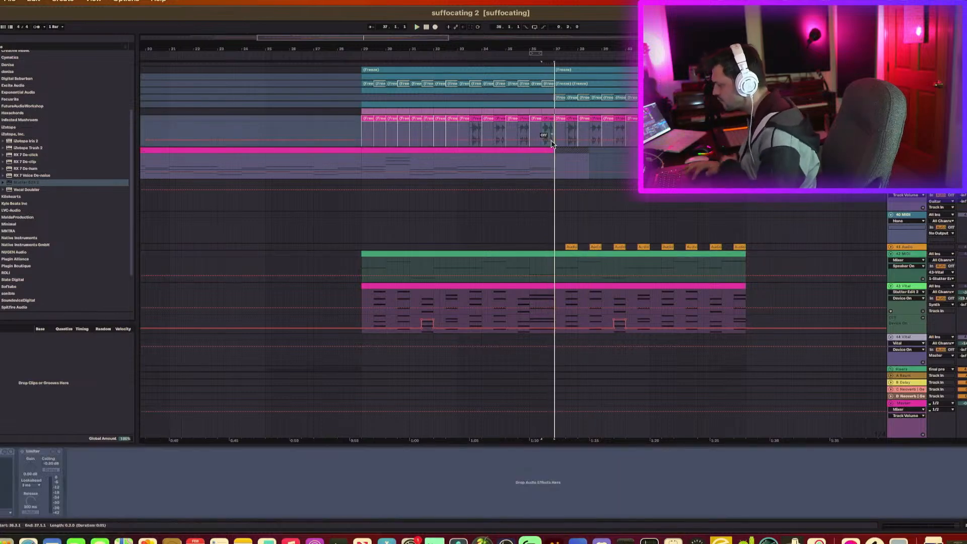
pyautogui.scroll(-10, 561, 166)
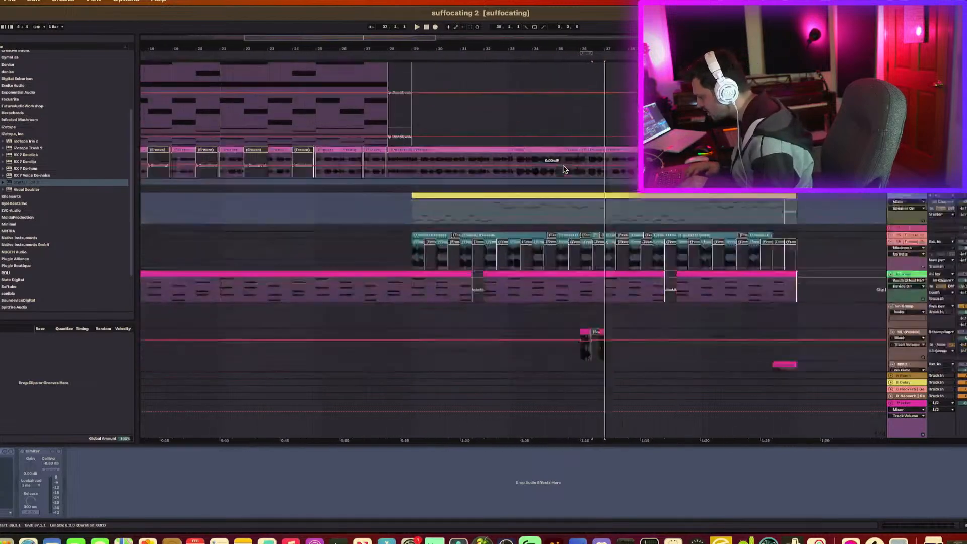
pyautogui.scroll(-5, 563, 169)
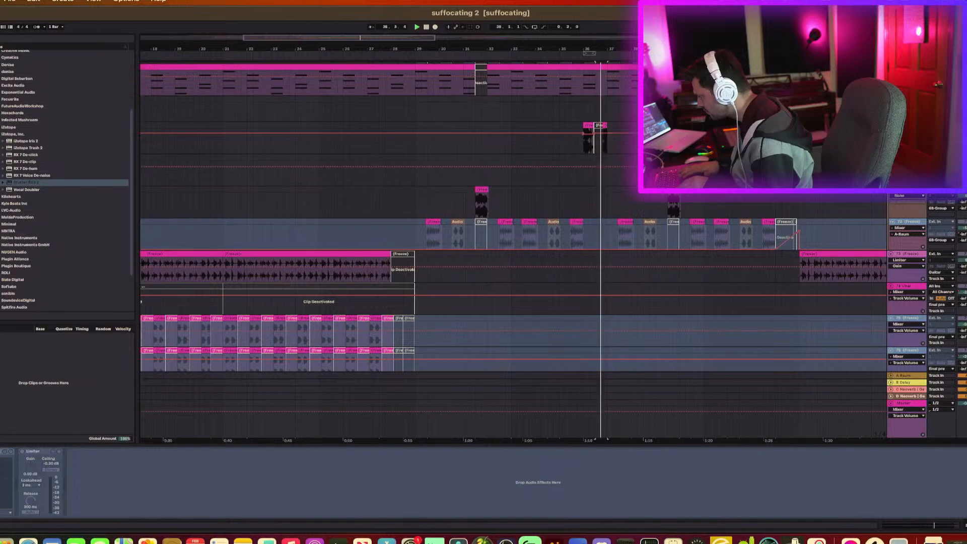
pyautogui.scroll(15, 513, 242)
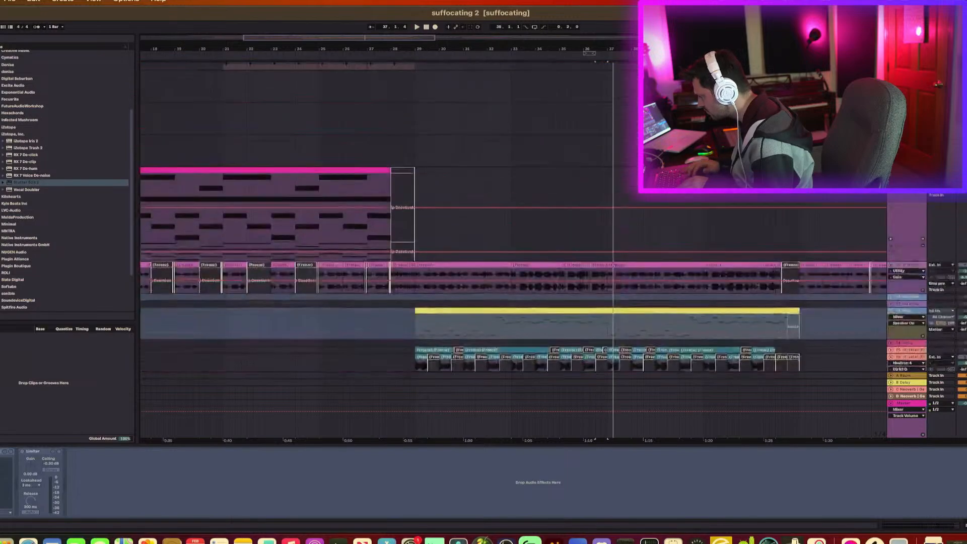
pyautogui.scroll(-2, 513, 242)
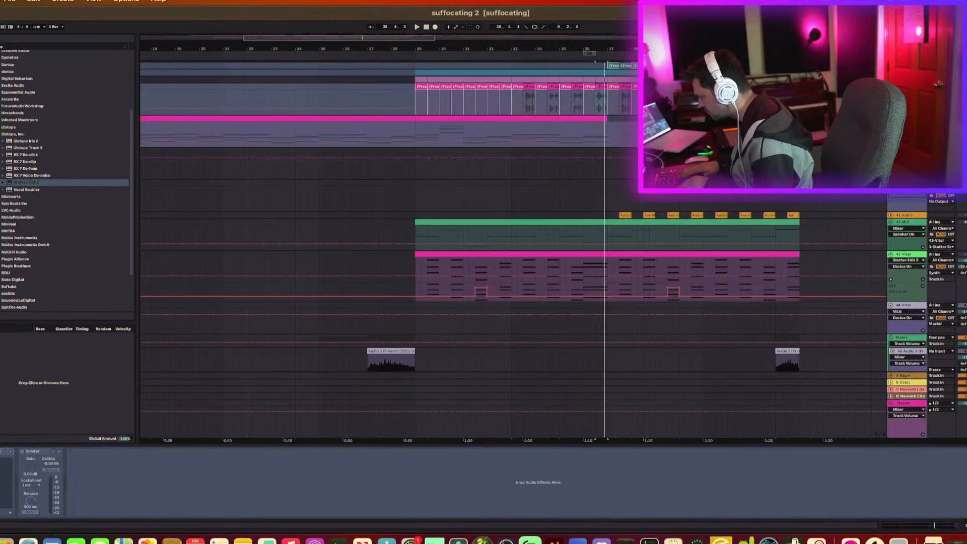
# Step: Play 43-Vital from bar 36 and set the second Stutter Edit 2's play mode to Auto
pyautogui.click(583, 273)
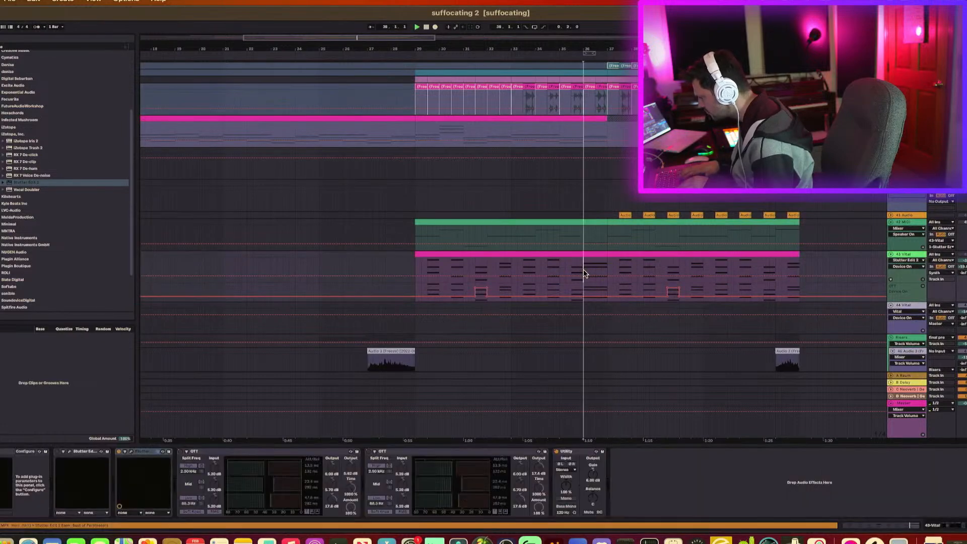
pyautogui.click(126, 453)
pyautogui.click(469, 60)
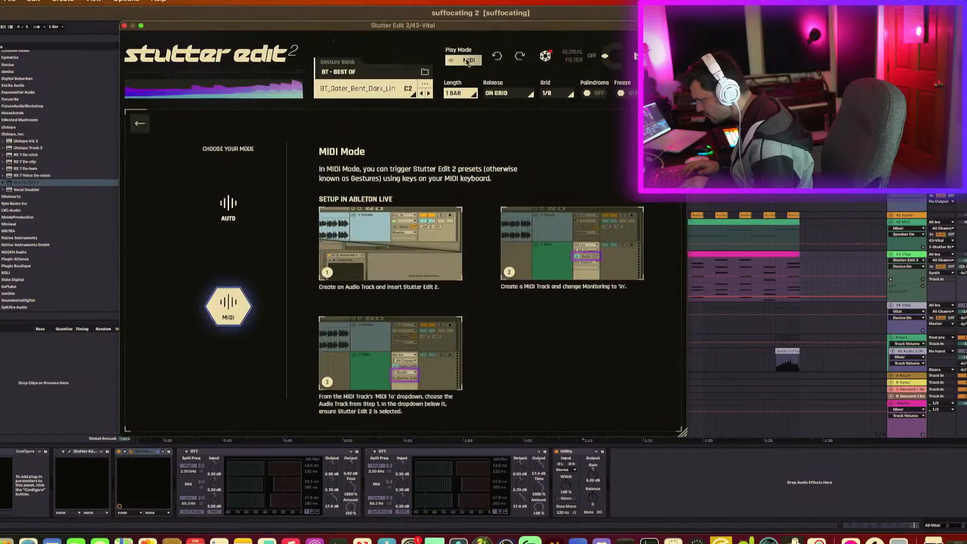
pyautogui.click(237, 208)
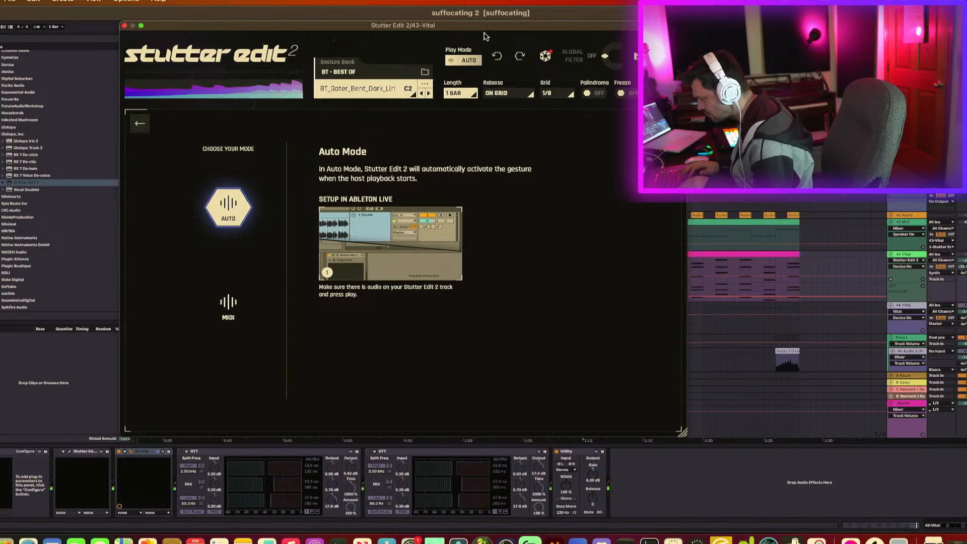
# Step: Open the 42-MIDI clip that ends at bar 37 in an enlarged note editor and examine its notes
pyautogui.moveTo(483, 25); pyautogui.dragTo(402, 373)
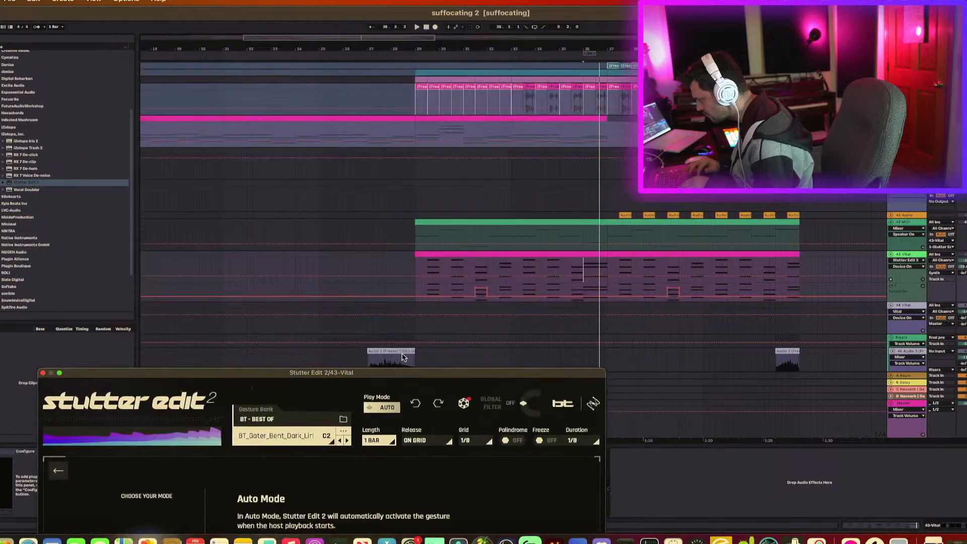
pyautogui.click(599, 223)
pyautogui.click(777, 222)
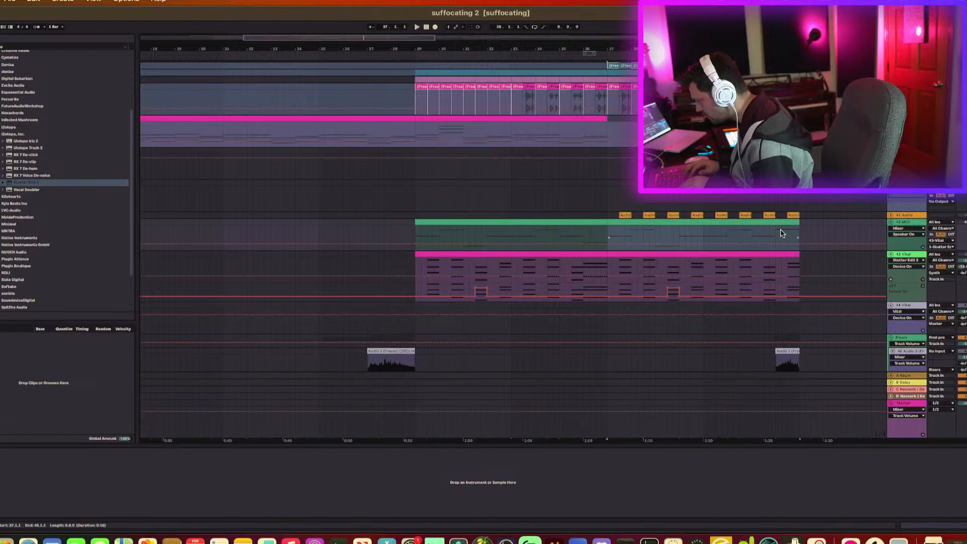
pyautogui.doubleClick(598, 223)
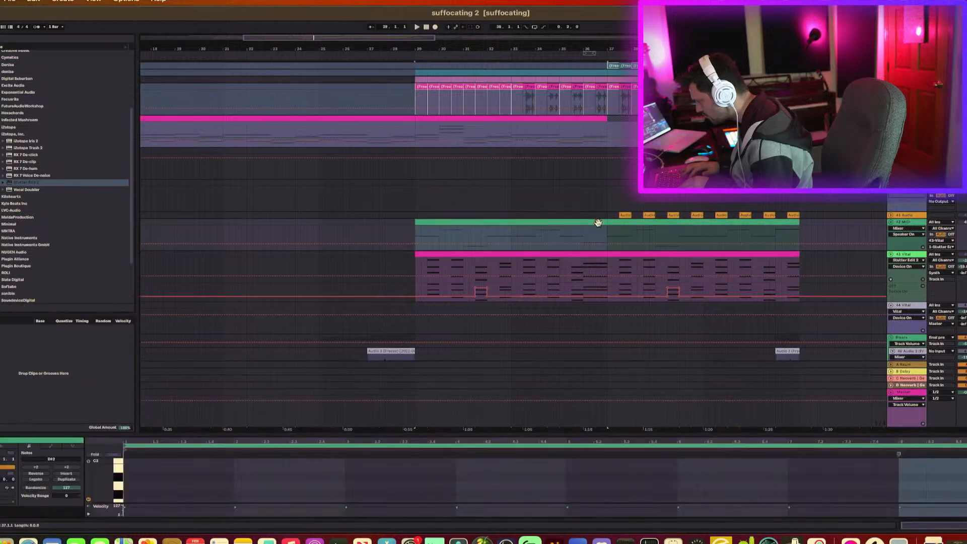
pyautogui.moveTo(666, 435); pyautogui.dragTo(665, 281)
pyautogui.scroll(-5, 745, 400)
pyautogui.scroll(5, 746, 402)
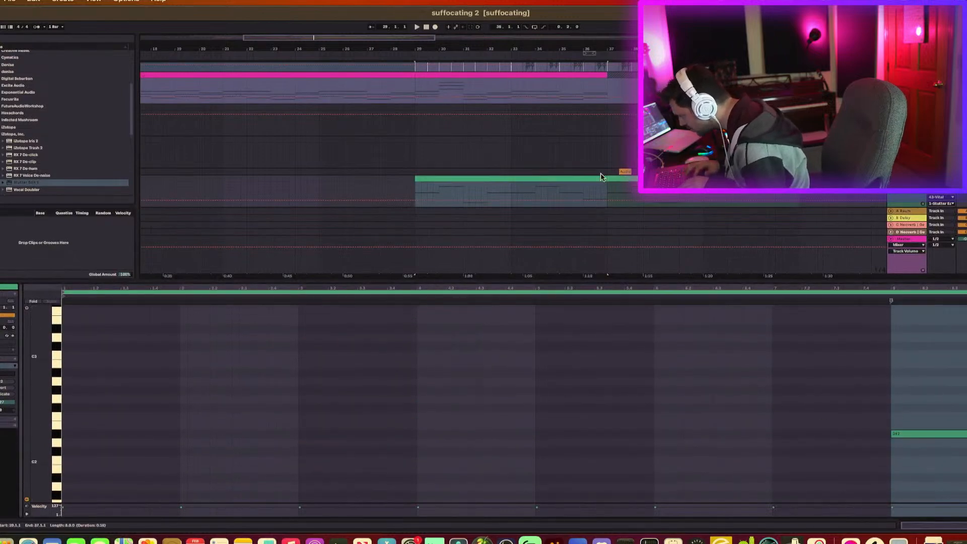
pyautogui.scroll(-5, 593, 165)
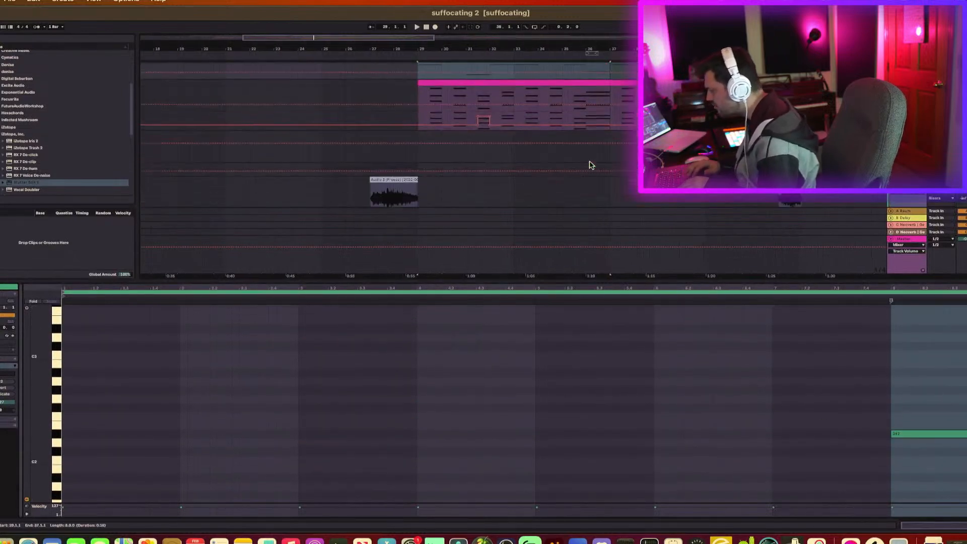
# Step: Load the D#2 gesture "BT_Gater_Insane_Sophi..." in 43-Vital's second Stutter Edit 2, show its effect controls and audition it from bar 36
pyautogui.click(605, 84)
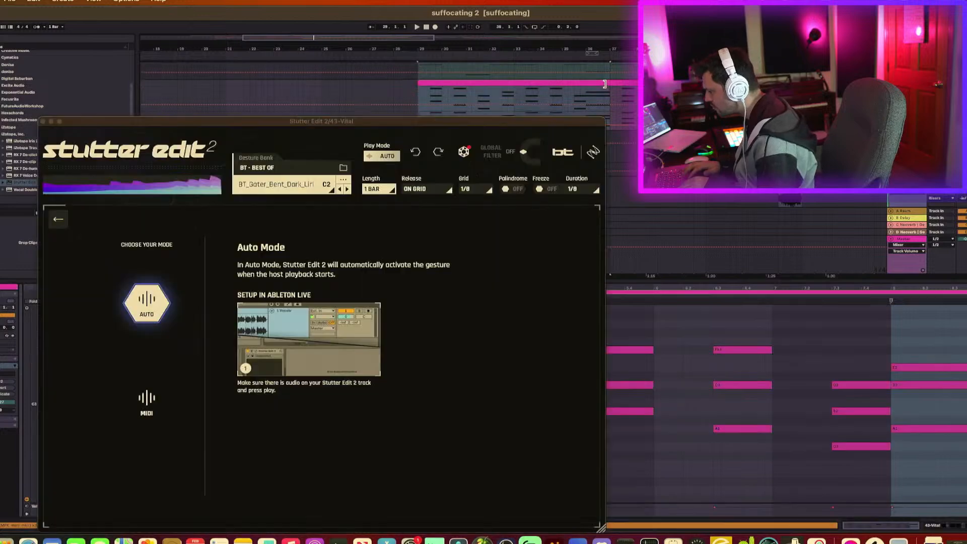
pyautogui.click(289, 193)
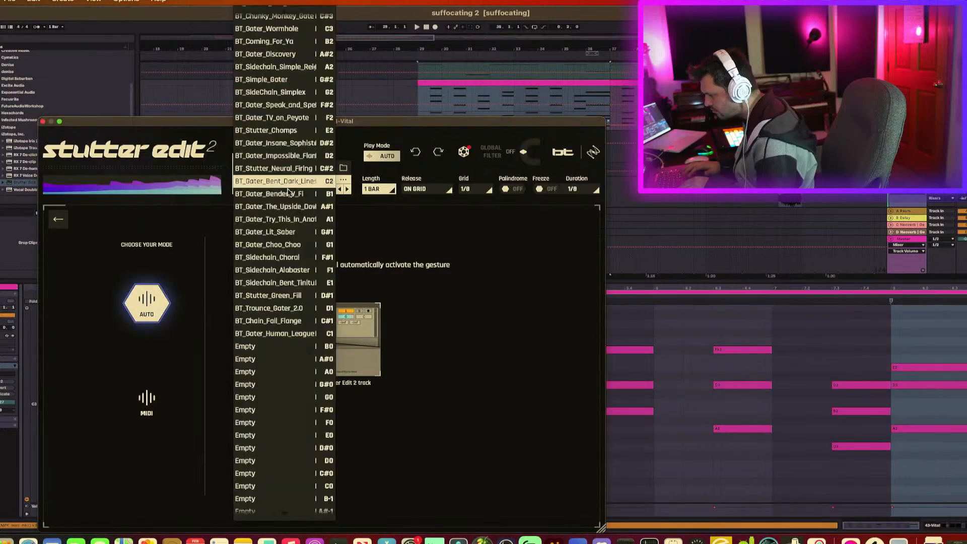
pyautogui.click(297, 145)
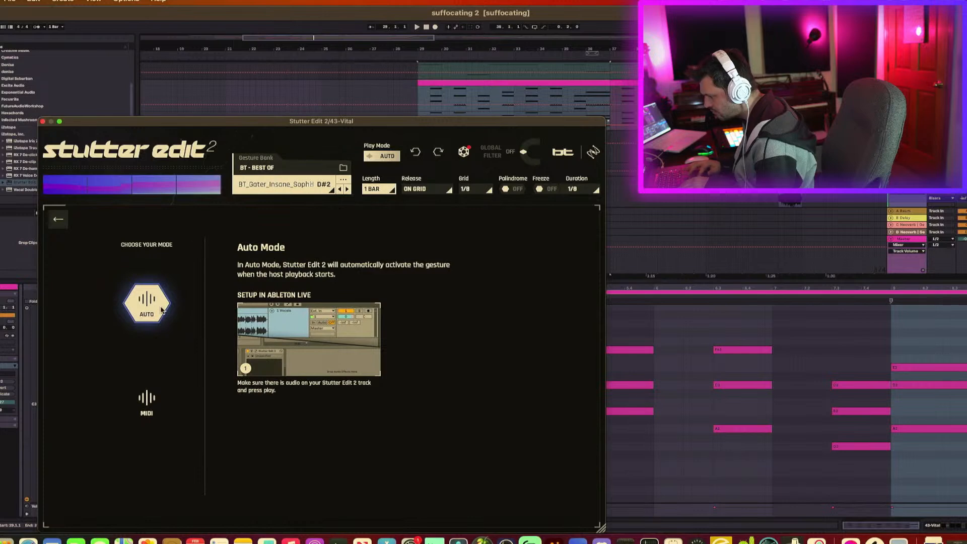
pyautogui.click(58, 219)
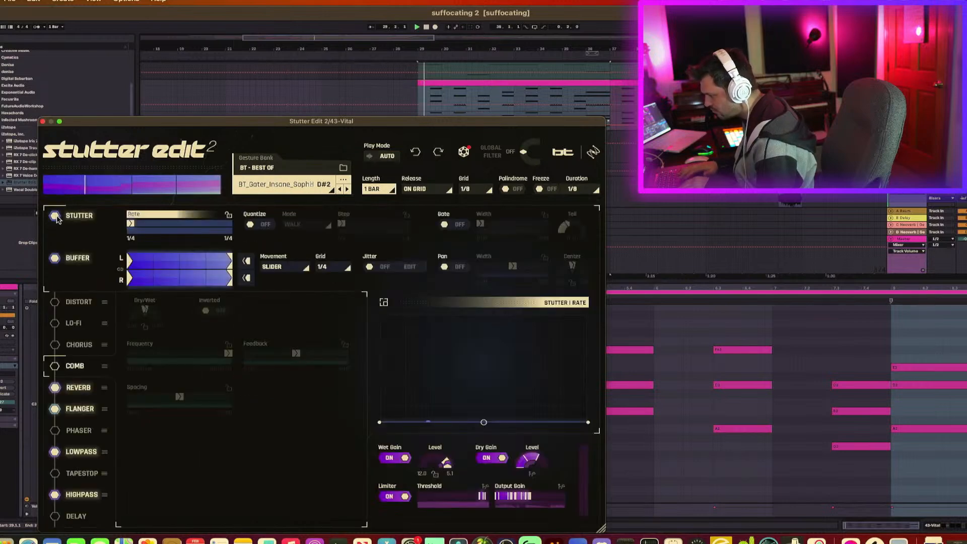
pyautogui.click(584, 91)
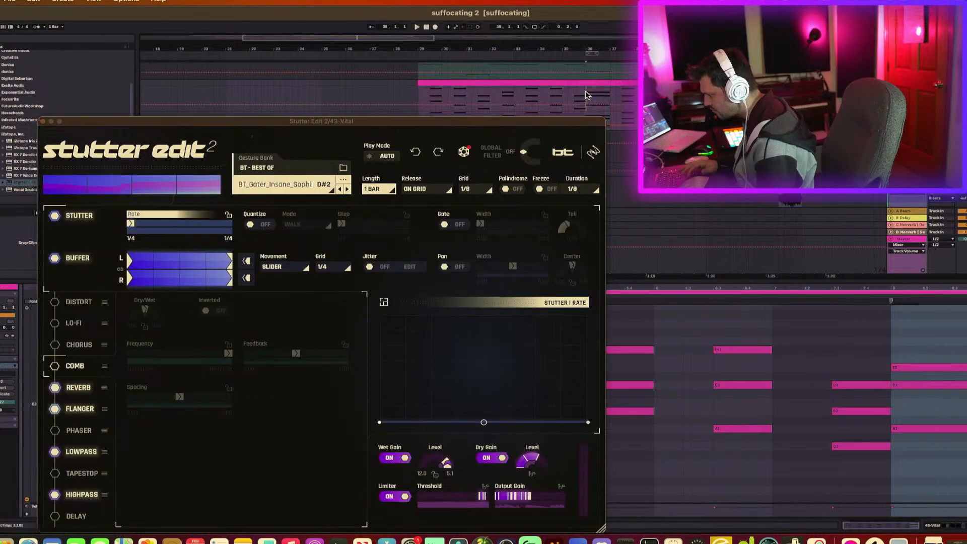
pyautogui.press('space')
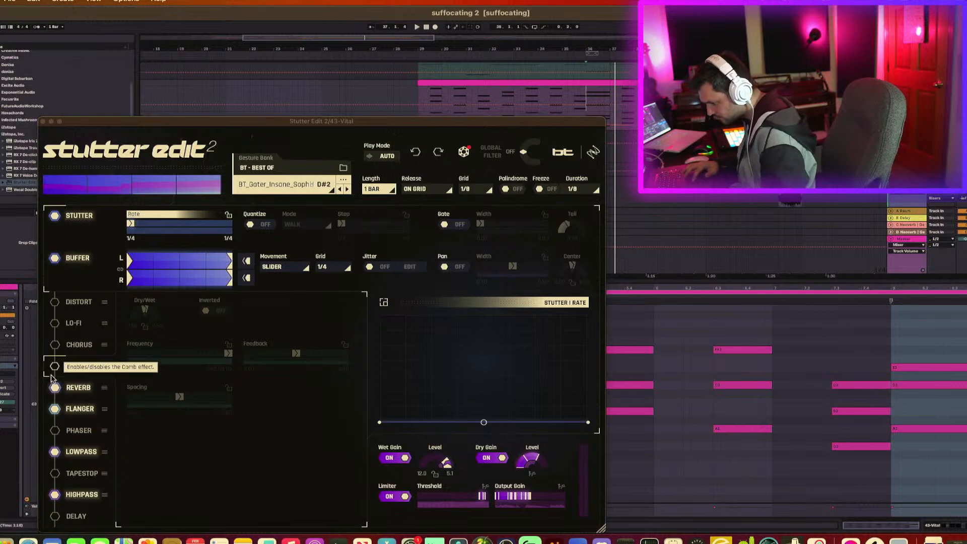
# Step: Compare the gesture from bar 36 with Reverb, Lowpass and Highpass each switched off and back on
pyautogui.click(54, 389)
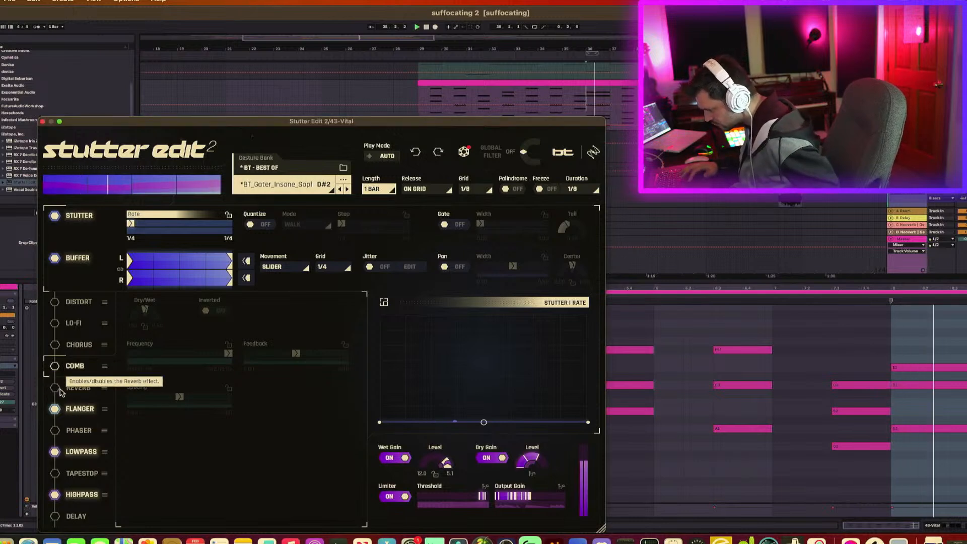
pyautogui.click(54, 388)
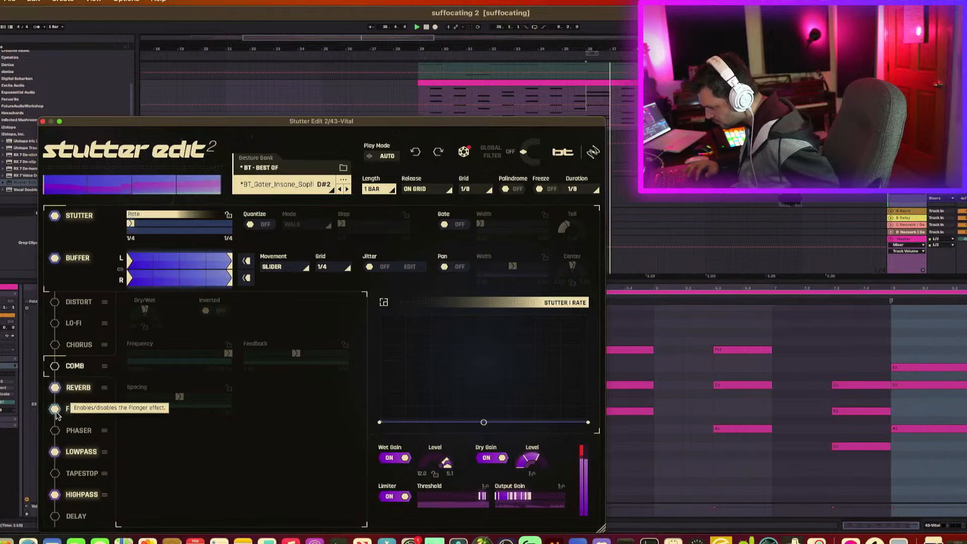
pyautogui.click(55, 456)
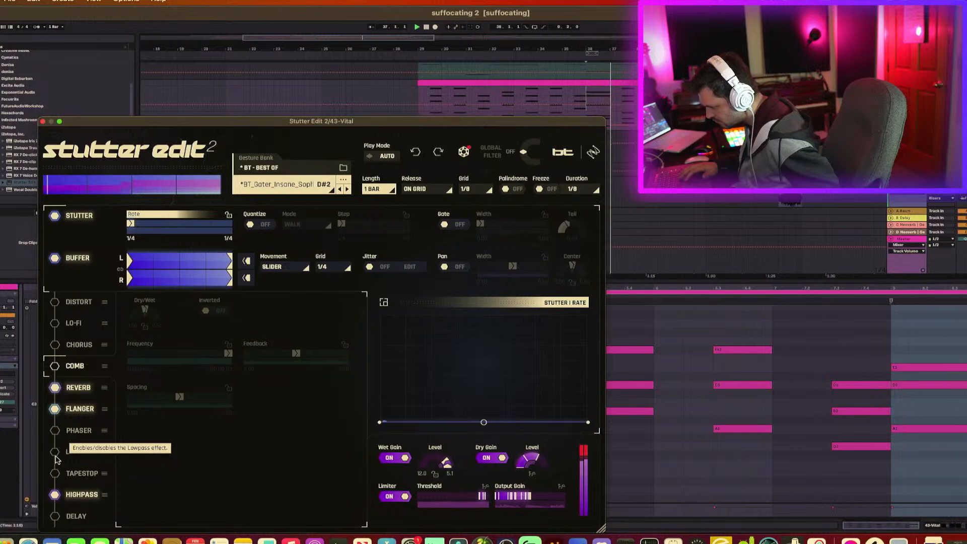
pyautogui.click(56, 455)
pyautogui.click(55, 496)
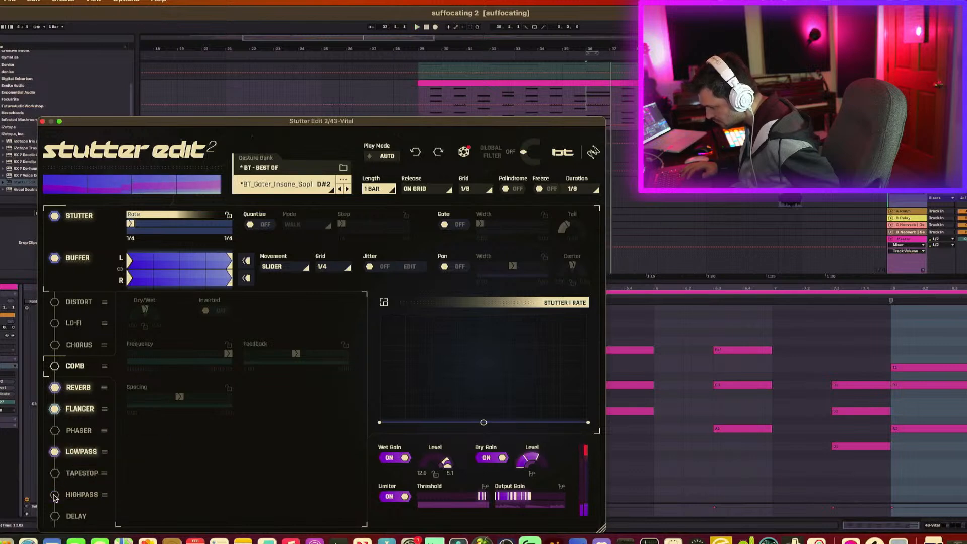
pyautogui.click(54, 495)
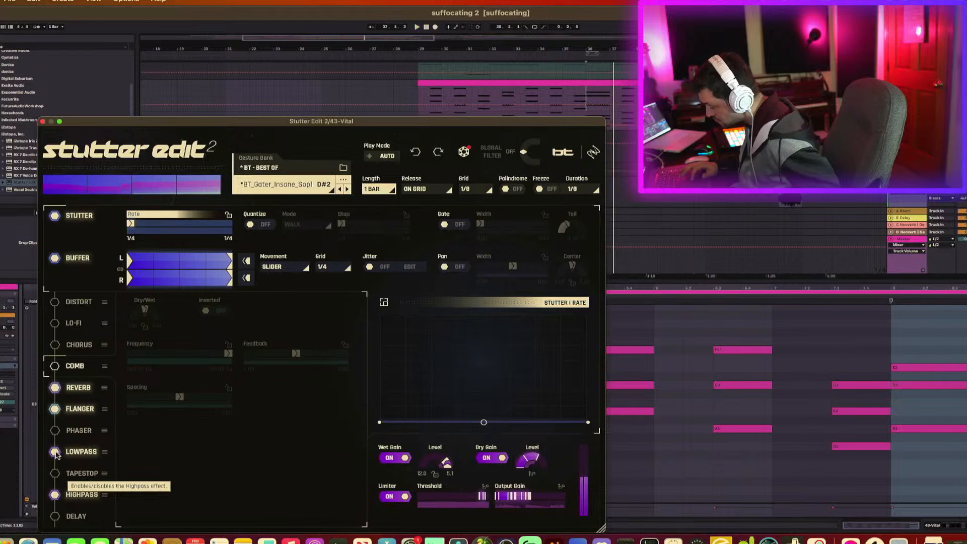
# Step: Switch off the gesture's Buffer and briefly try Comb, Chorus and Distort while playing bar 36
pyautogui.click(55, 367)
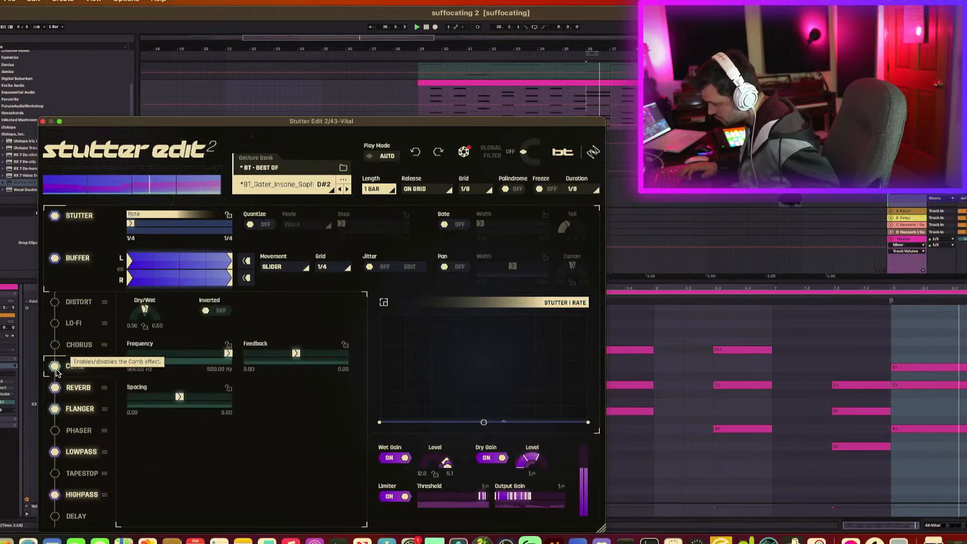
pyautogui.click(54, 368)
pyautogui.click(55, 344)
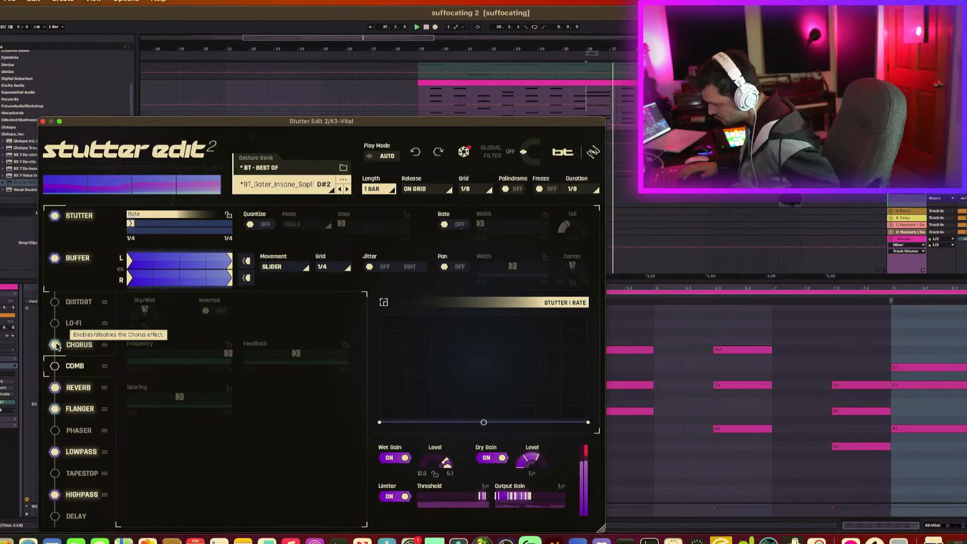
pyautogui.click(55, 259)
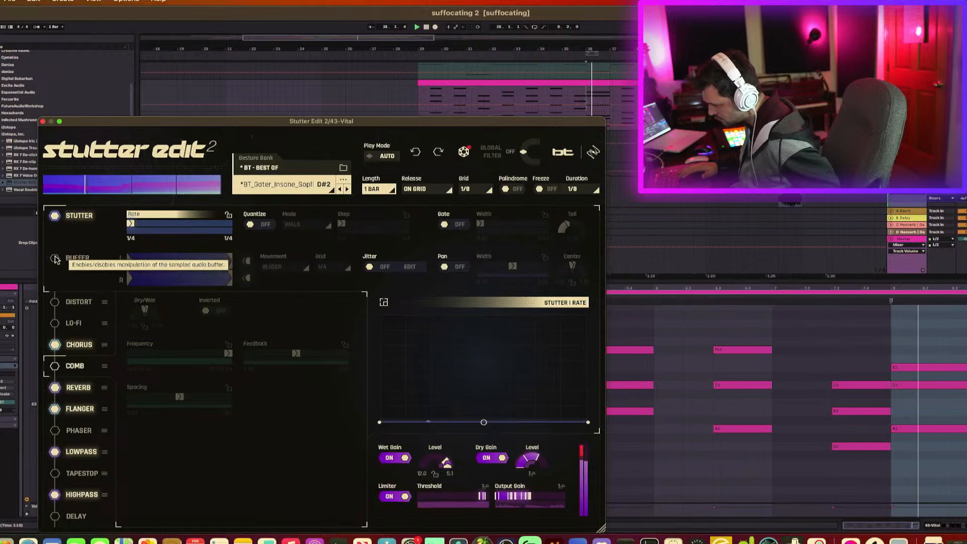
pyautogui.click(55, 345)
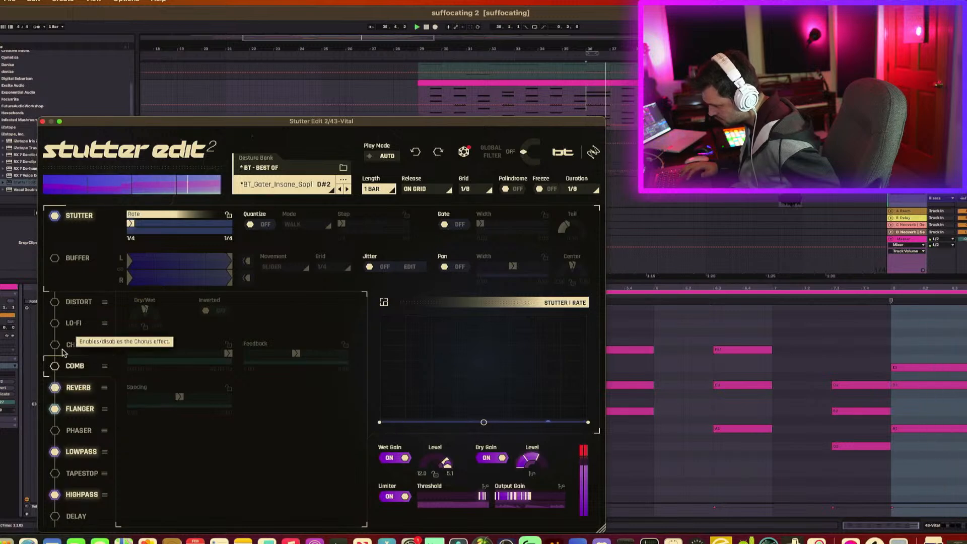
pyautogui.click(56, 302)
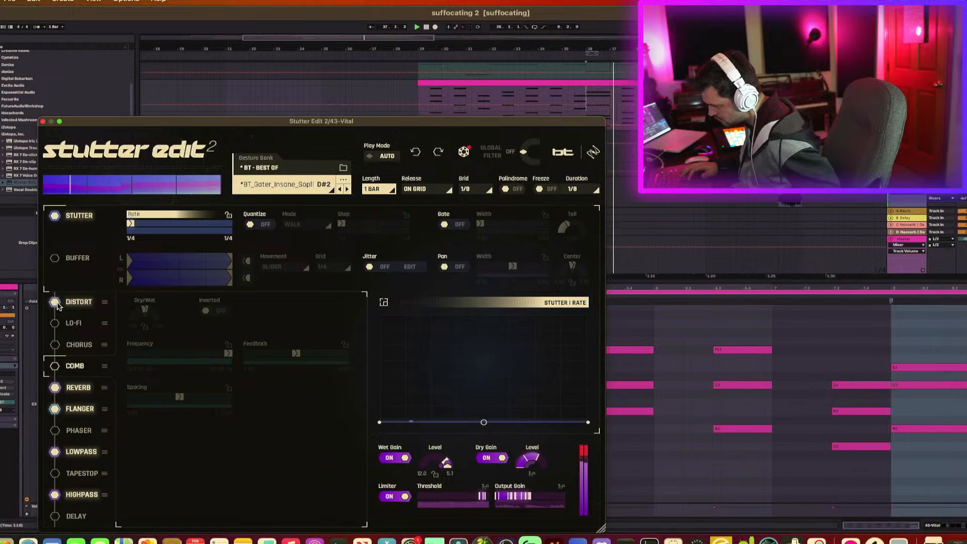
pyautogui.click(56, 303)
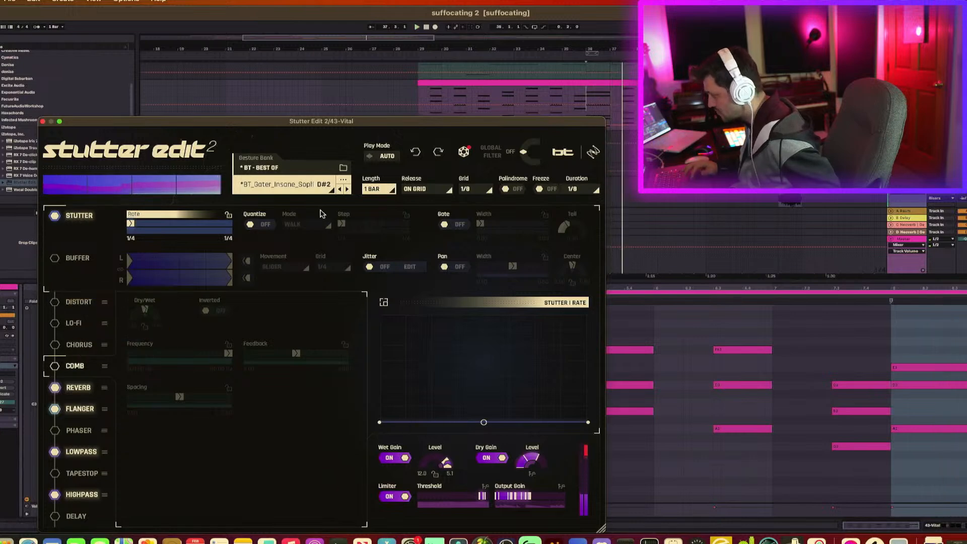
pyautogui.press('space')
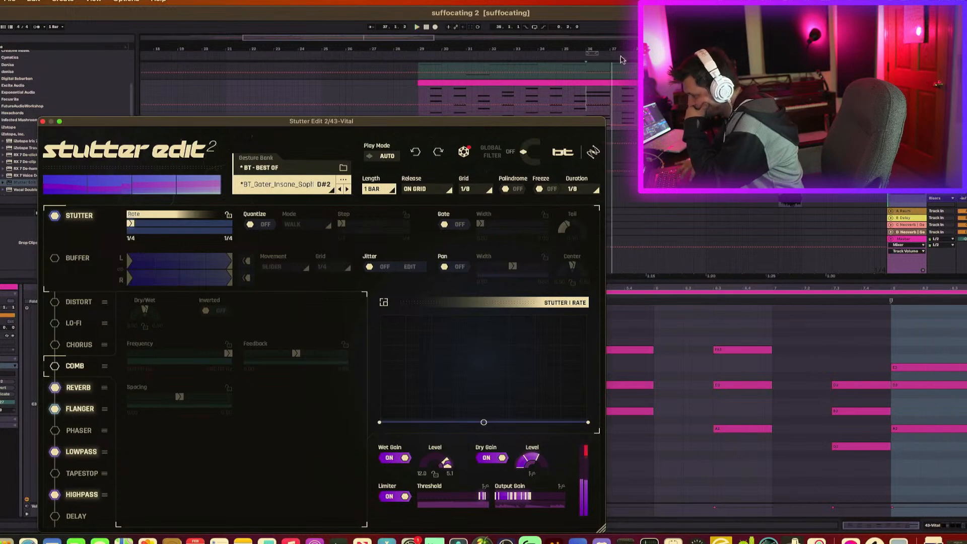
# Step: Close the Stutter Edit 2 window, replay the passage from bar 36 and select frozen track 69 with the bar 36 fill clips
pyautogui.click(42, 122)
pyautogui.scroll(-5, 469, 112)
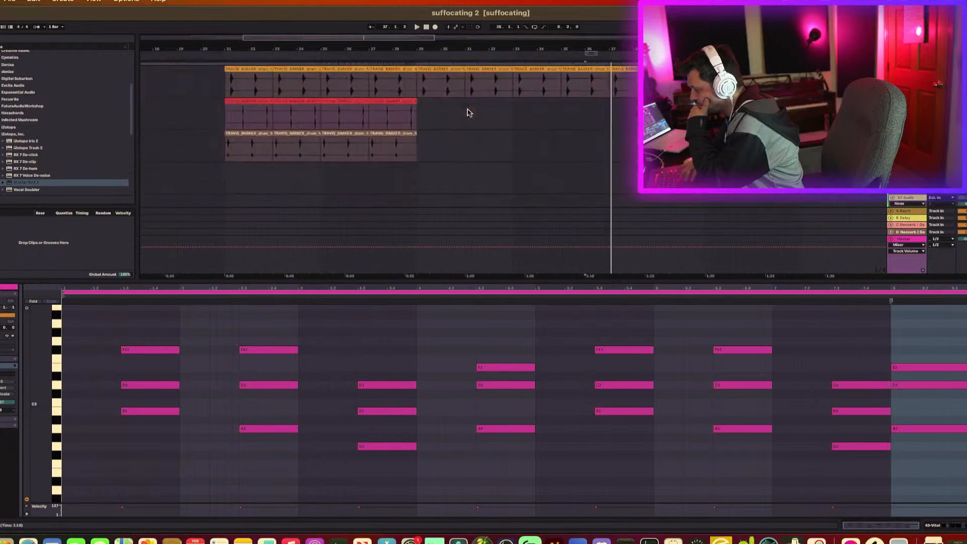
pyautogui.scroll(-5, 469, 113)
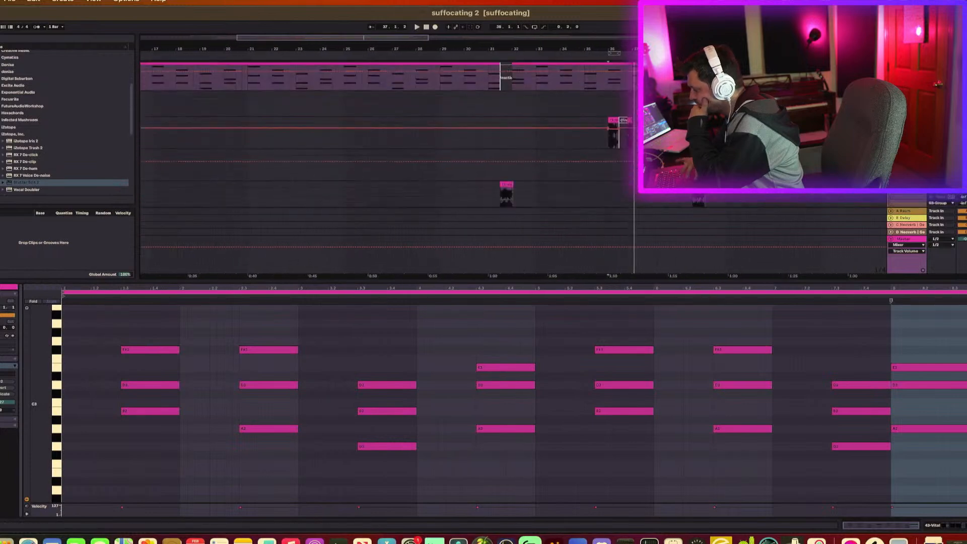
pyautogui.press('space')
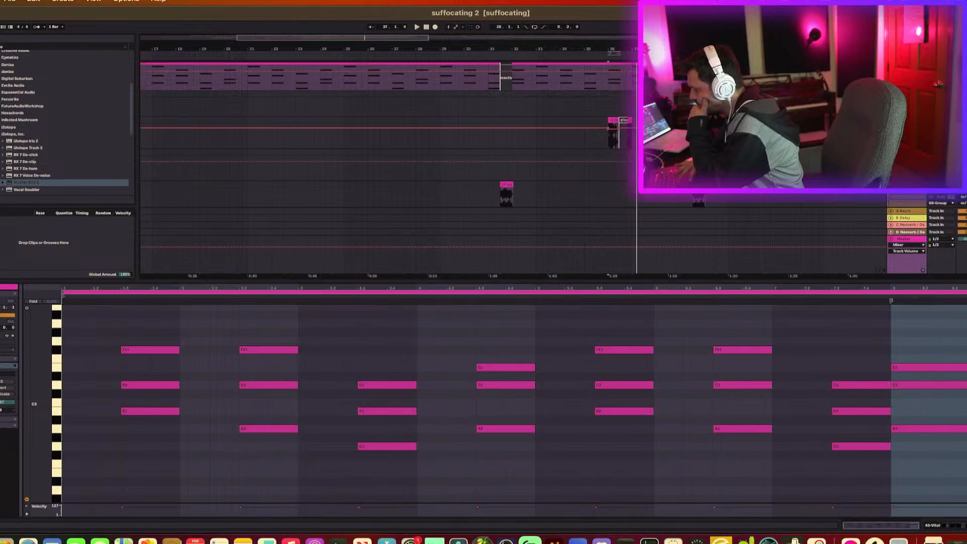
pyautogui.click(907, 121)
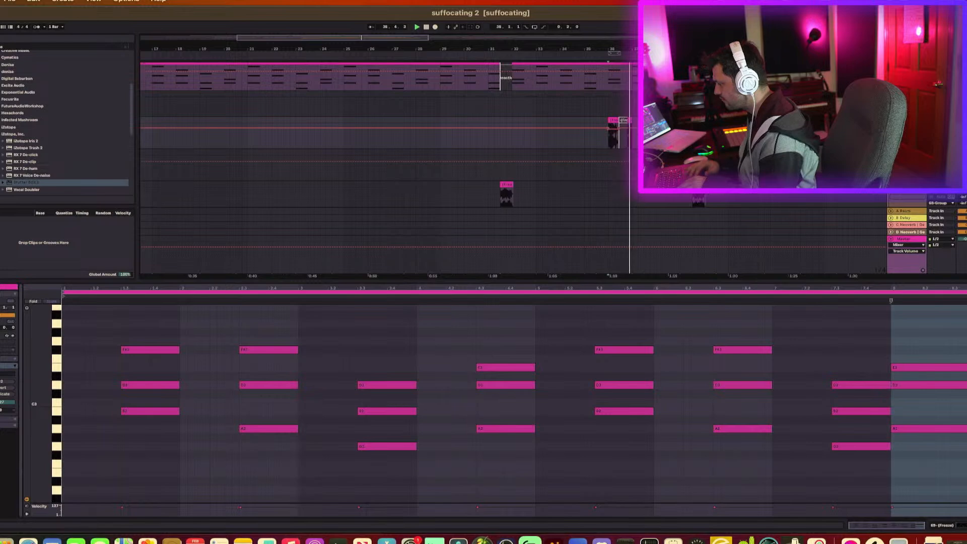
pyautogui.scroll(20, 387, 161)
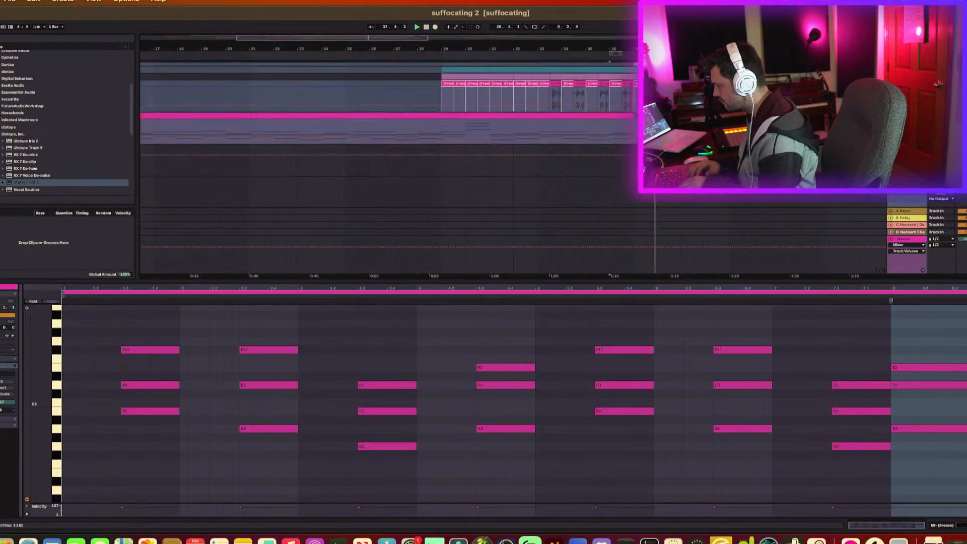
pyautogui.scroll(-20, 387, 161)
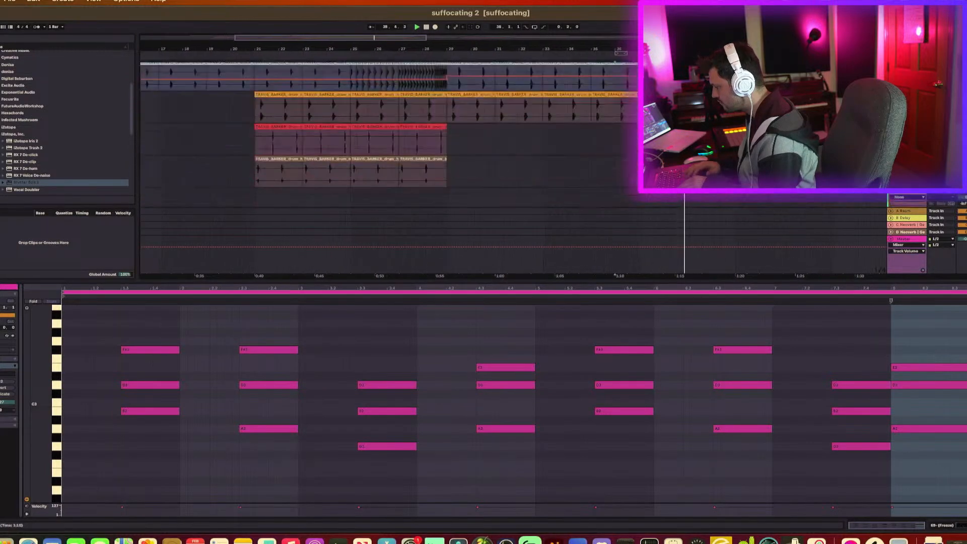
# Step: Show the wider arrangement and look through the other tracks' clips while playback continues past bar 38
pyautogui.press('-')
pyautogui.press('-')
pyautogui.press('-')
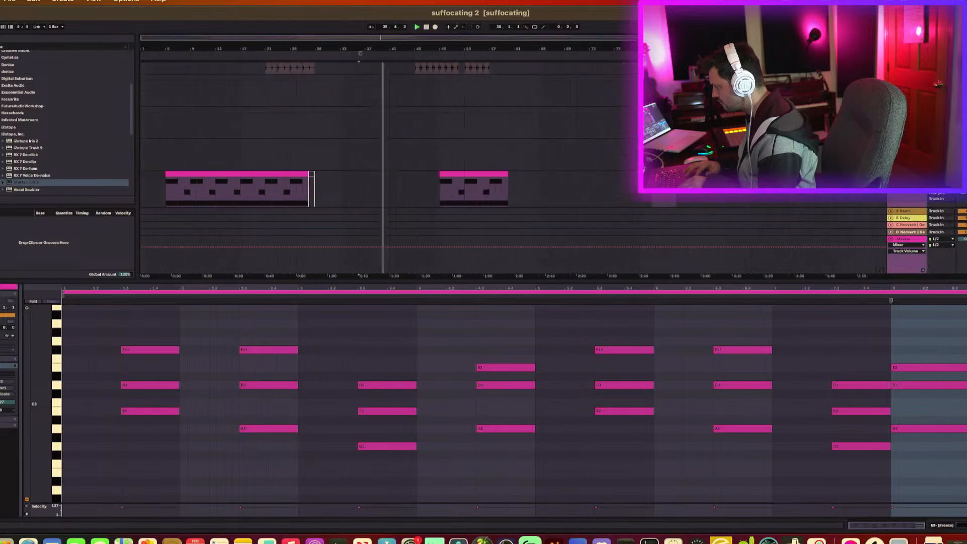
pyautogui.scroll(-10, 373, 188)
pyautogui.scroll(3, 373, 187)
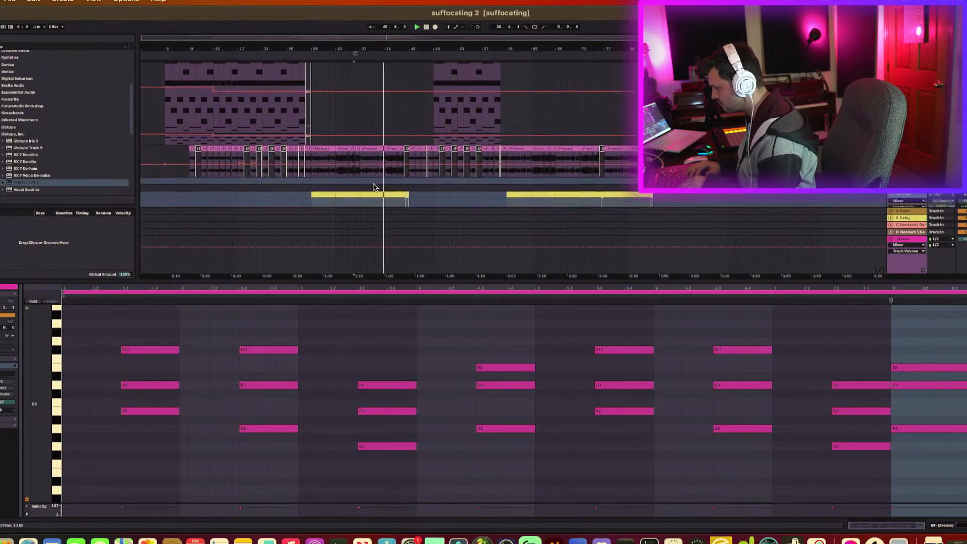
pyautogui.scroll(-2, 421, 136)
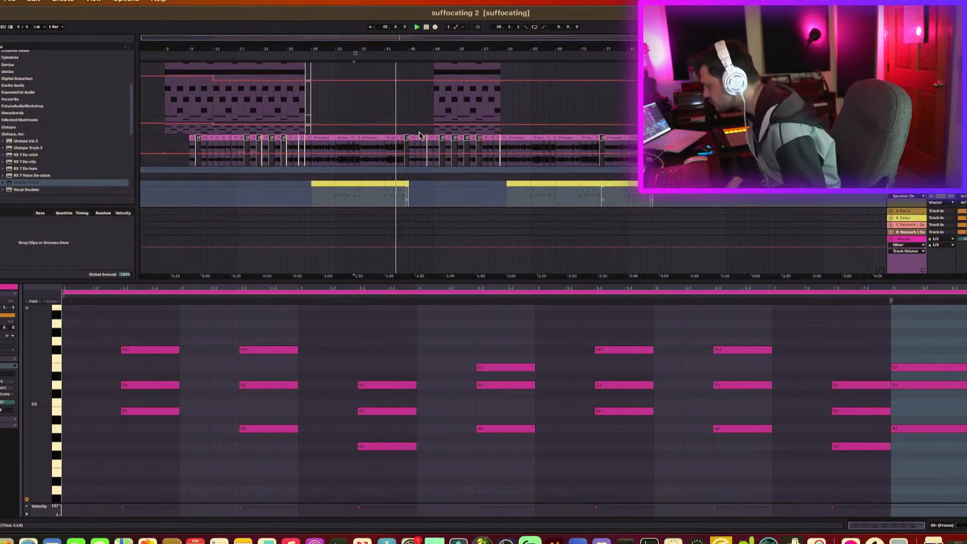
pyautogui.scroll(-4, 434, 151)
pyautogui.scroll(-10, 436, 159)
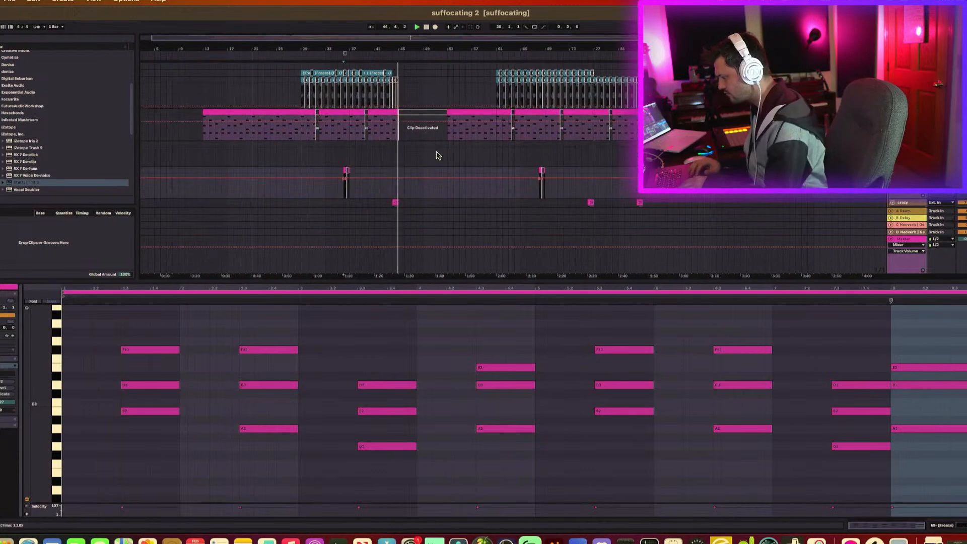
pyautogui.scroll(-8, 438, 156)
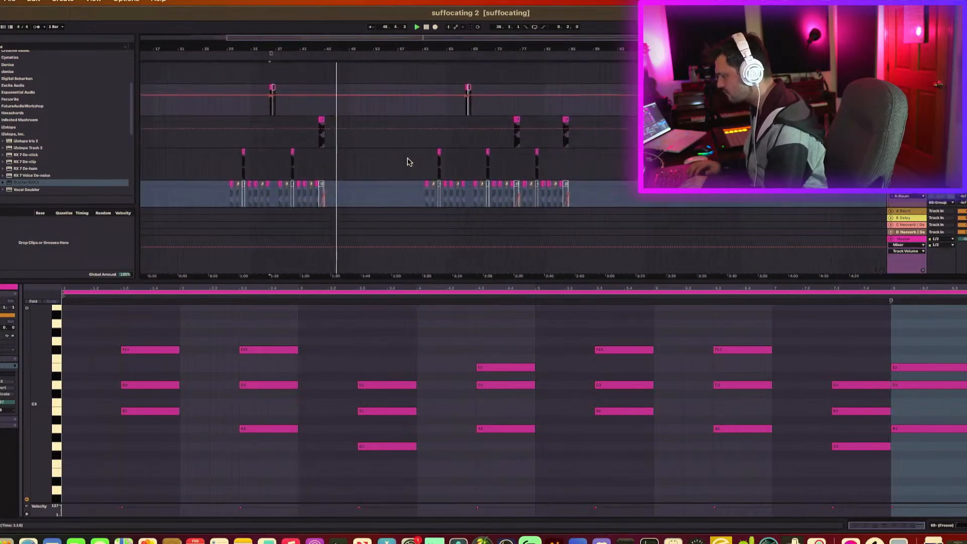
pyautogui.scroll(-10, 409, 162)
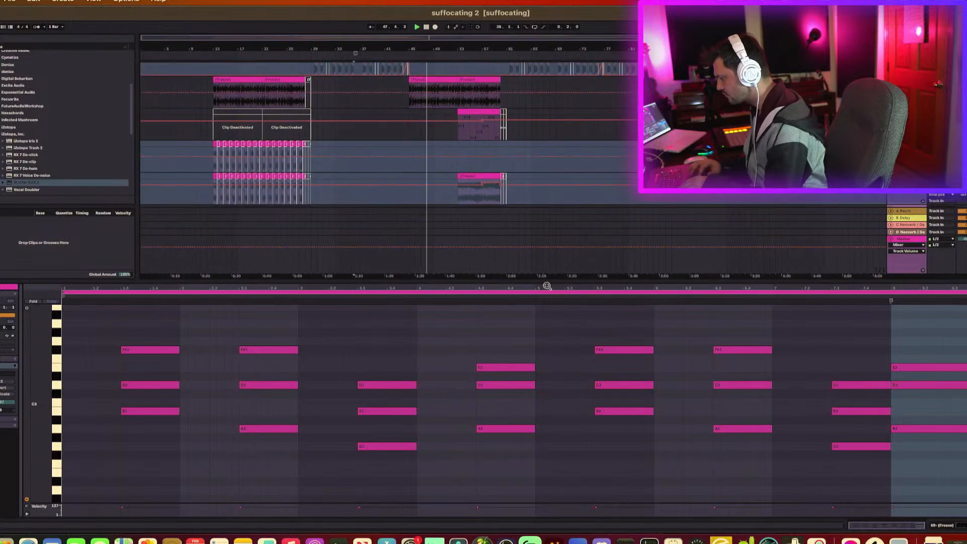
# Step: Enlarge the arrangement area above the clip editor and select the 74-Vital clip at bar 53 while playback continues
pyautogui.moveTo(548, 280); pyautogui.dragTo(546, 430)
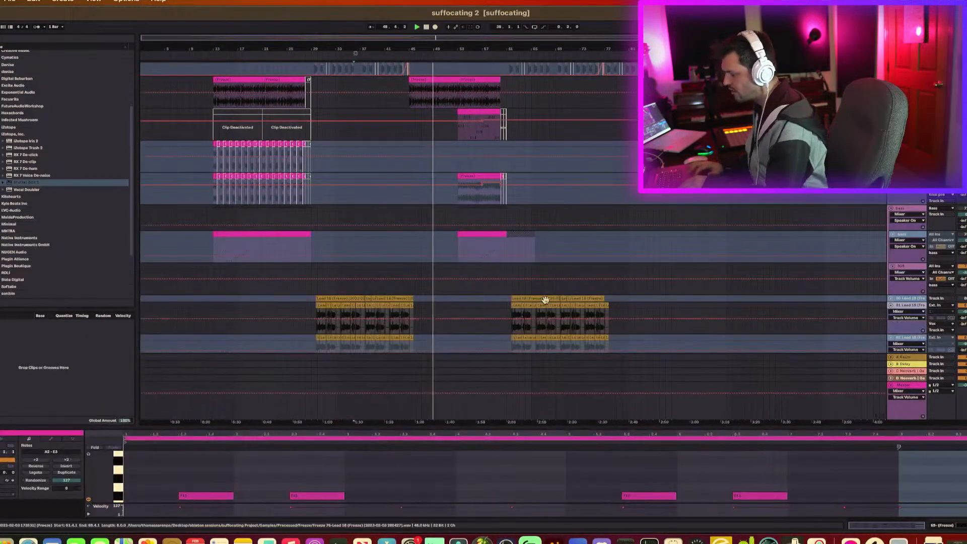
pyautogui.scroll(-3, 546, 301)
pyautogui.scroll(4, 546, 300)
pyautogui.hscroll(2, 547, 303)
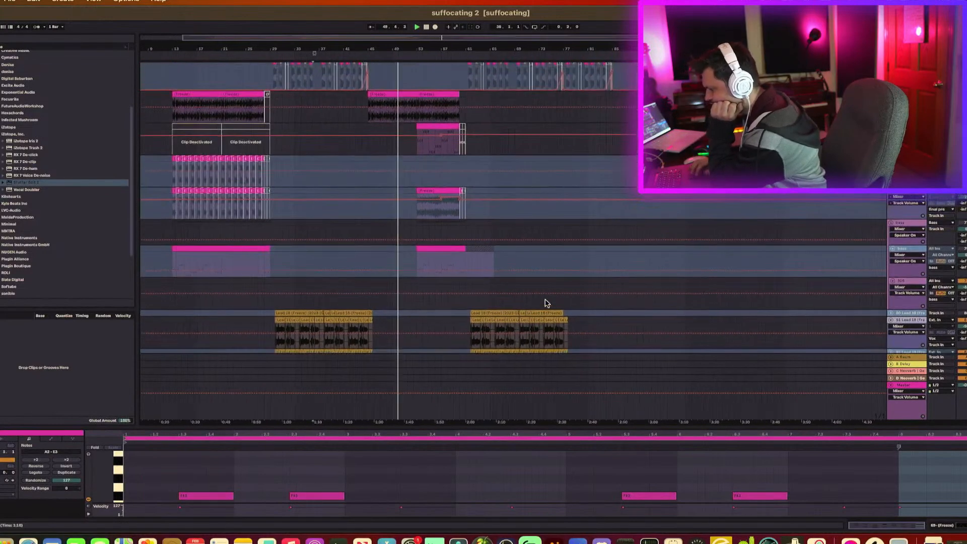
pyautogui.click(418, 147)
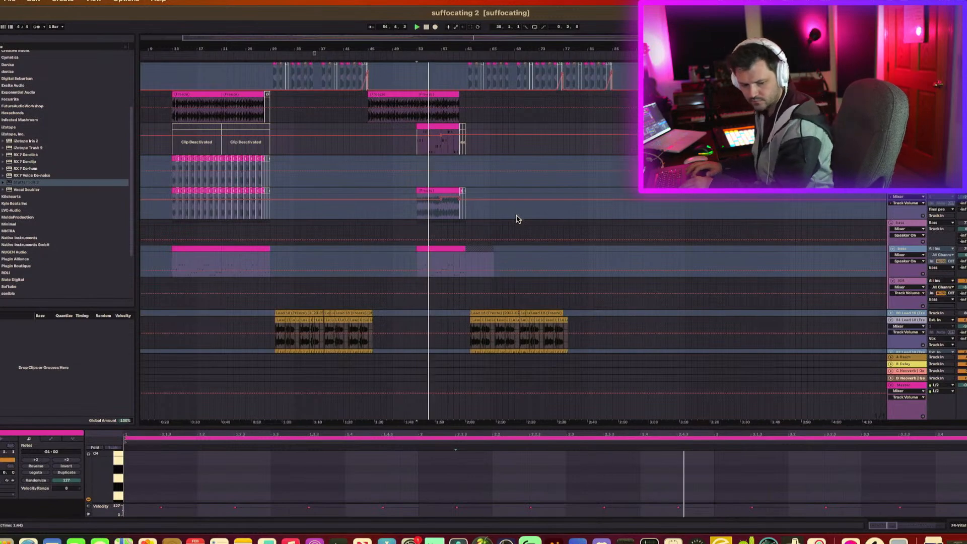
# Step: Select the track 66 clips at bar 61, check the track's Neutron 4 equalizer and close the plug-in window
pyautogui.scroll(5, 521, 174)
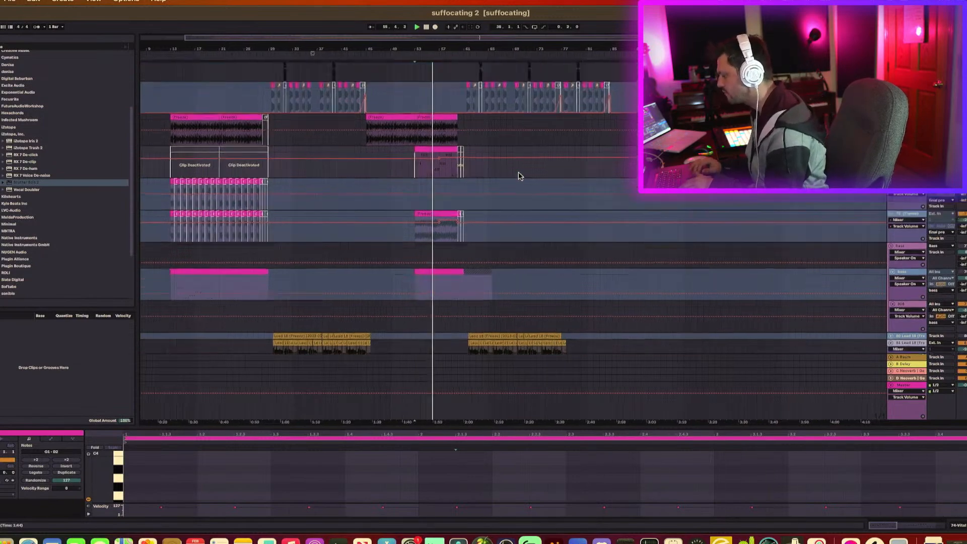
pyautogui.scroll(8, 521, 175)
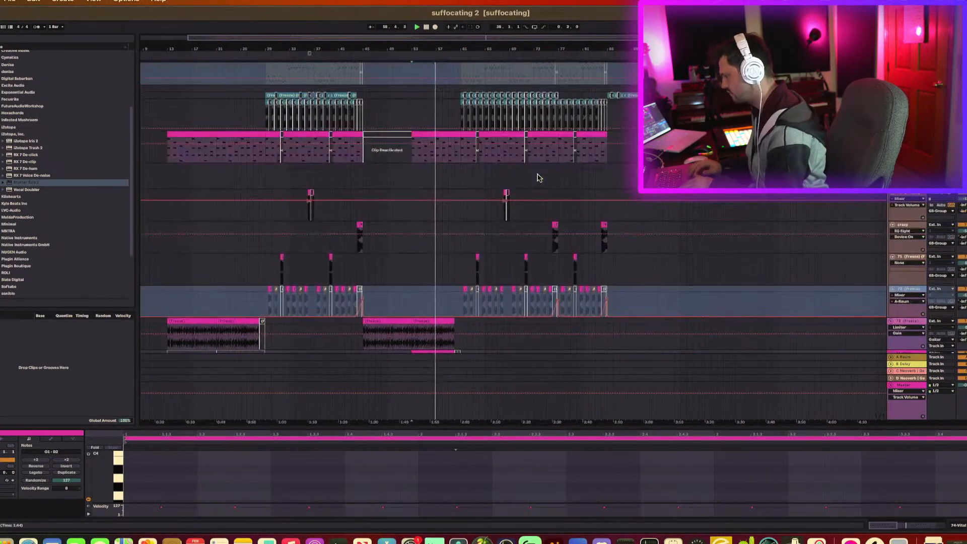
pyautogui.click(456, 165)
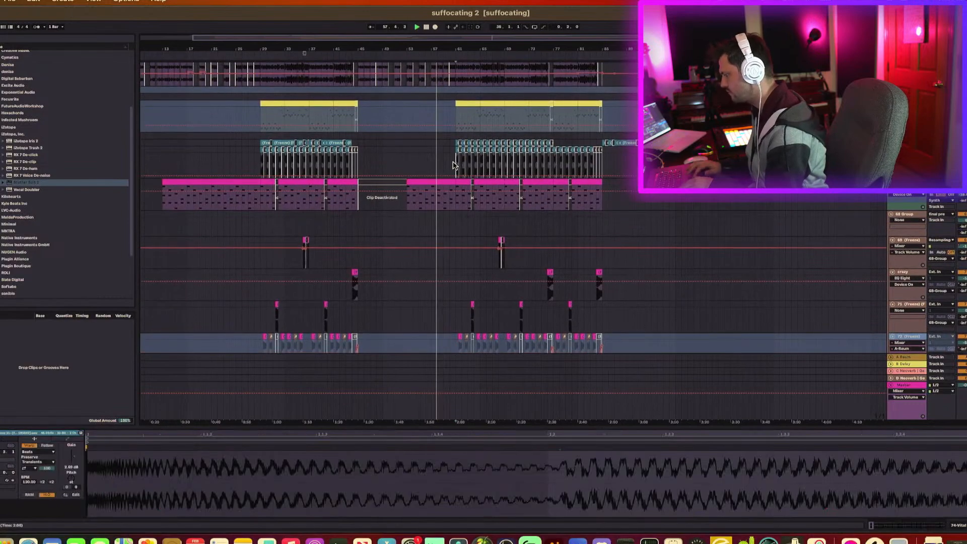
pyautogui.moveTo(447, 191); pyautogui.dragTo(584, 110)
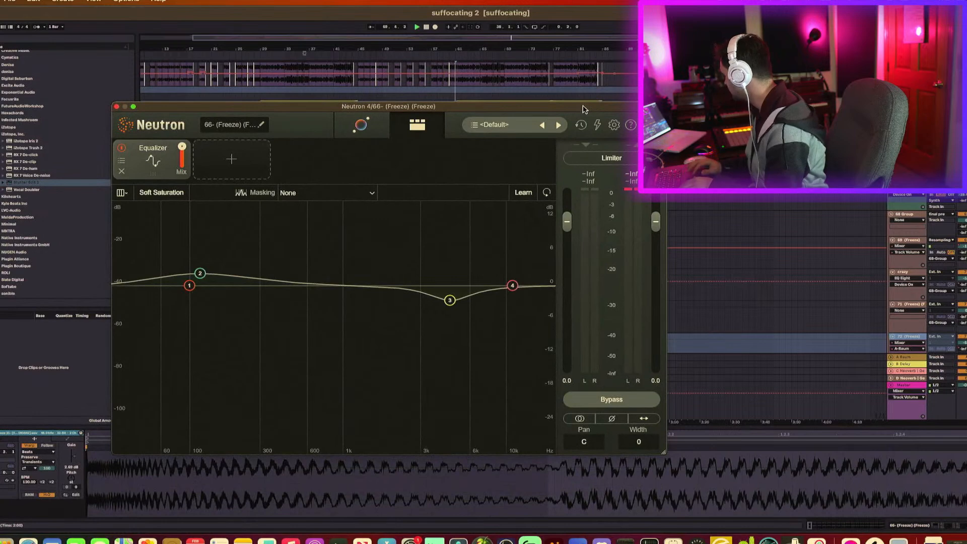
pyautogui.click(116, 107)
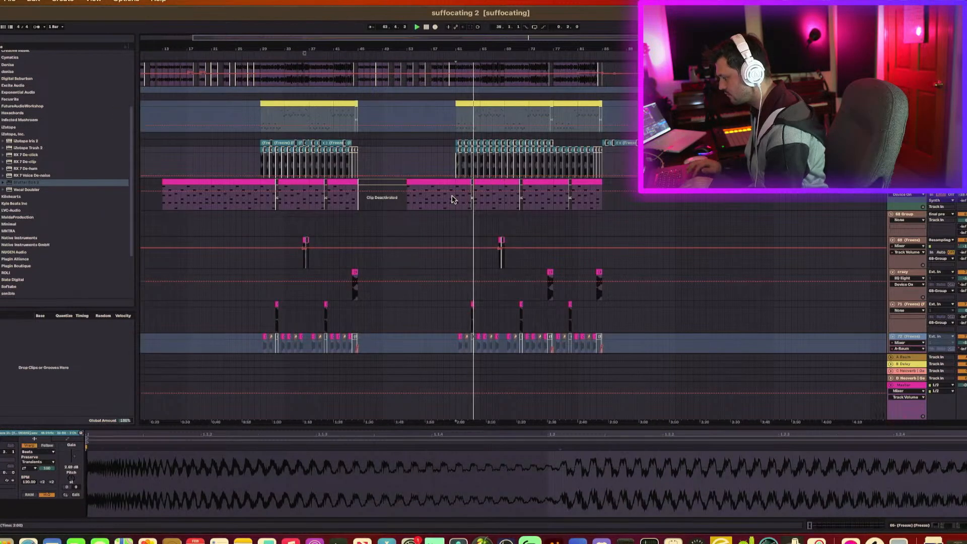
# Step: Select the 67-Vital part at bar 57, look through the tracks below it and stop playback
pyautogui.click(432, 206)
pyautogui.scroll(-5, 437, 236)
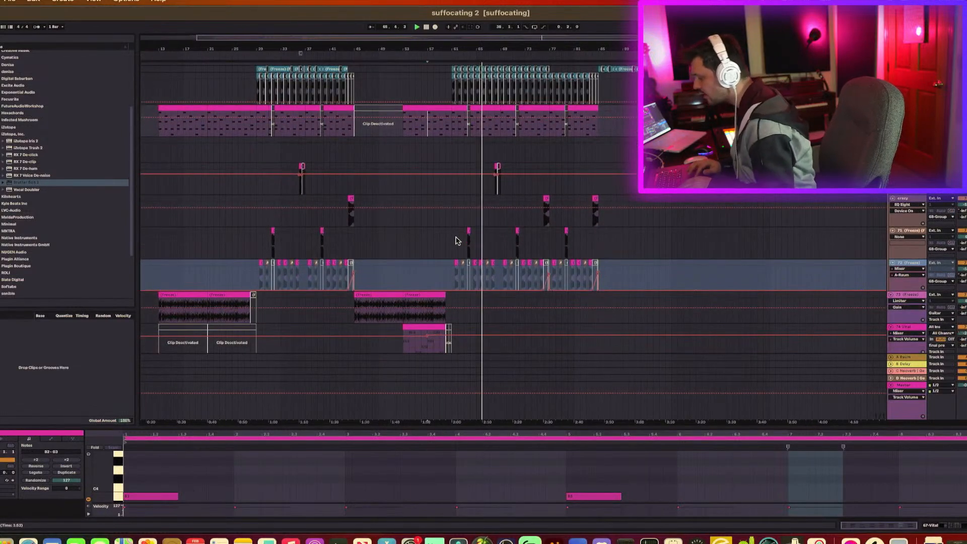
pyautogui.scroll(-5, 489, 260)
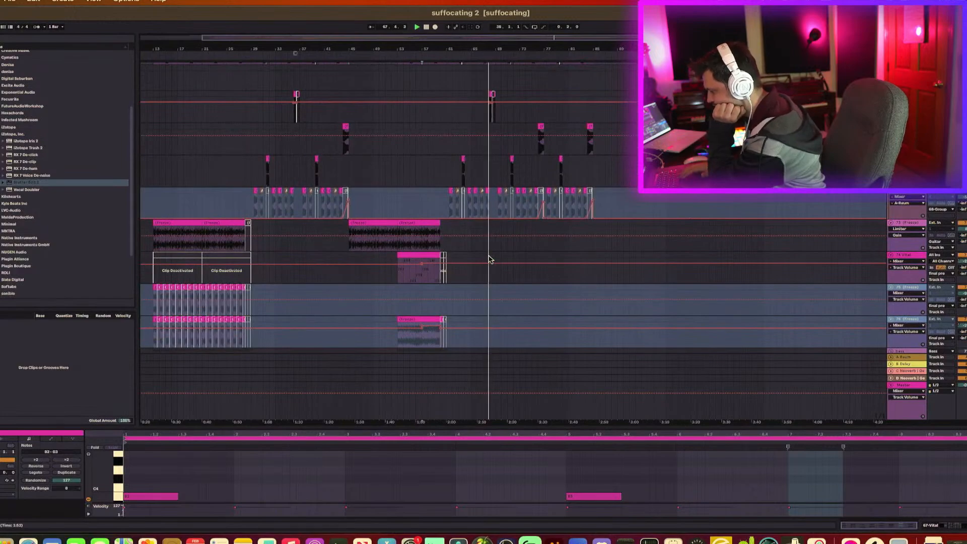
pyautogui.press('space')
pyautogui.scroll(15, 398, 281)
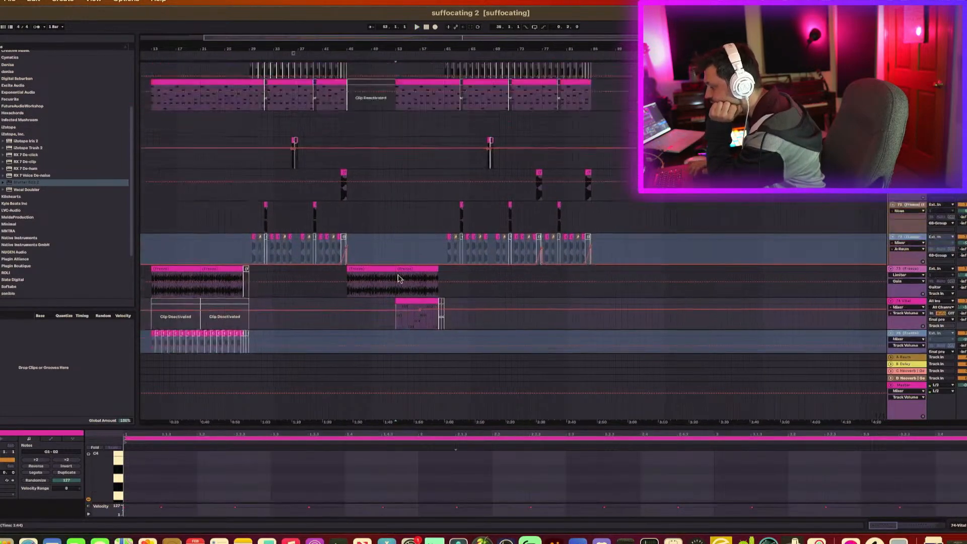
# Step: Look over the drum and synth tracks of the arrangement, selecting kick and drum clips to inspect them
pyautogui.scroll(1, 398, 281)
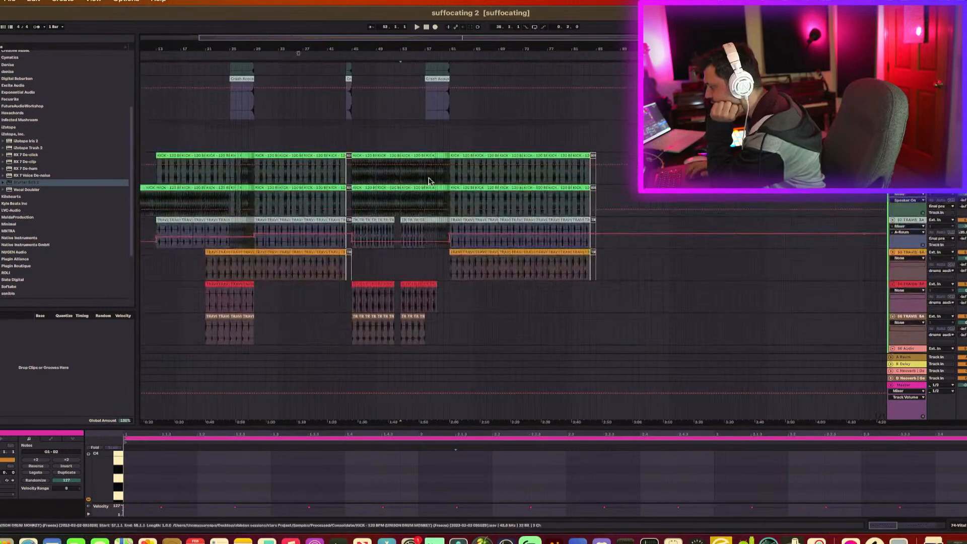
pyautogui.click(424, 200)
pyautogui.scroll(-3, 423, 200)
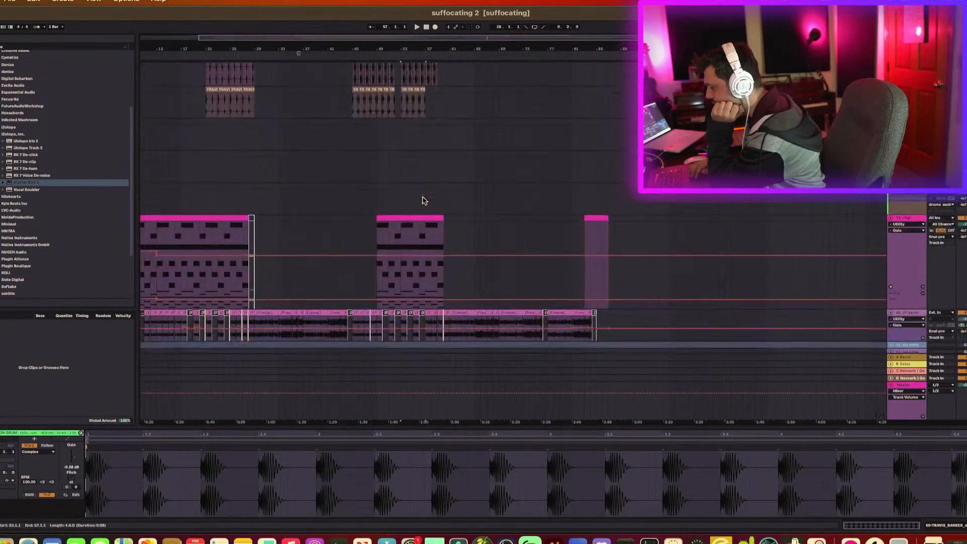
pyautogui.click(235, 84)
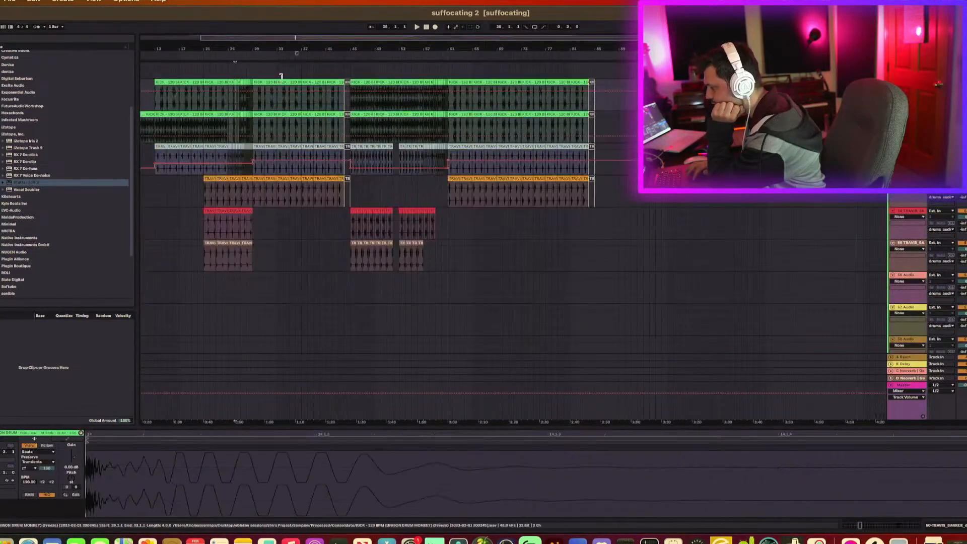
pyautogui.scroll(-10, 443, 105)
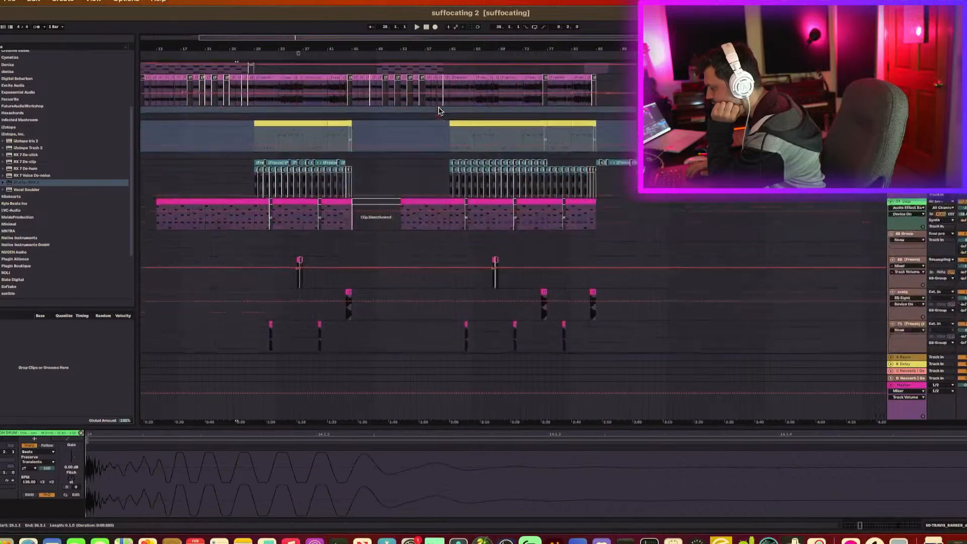
# Step: Play the arrangement from about bar 57 and review the guitar, bass and lead tracks during playback
pyautogui.click(431, 132)
pyautogui.scroll(-11, 431, 133)
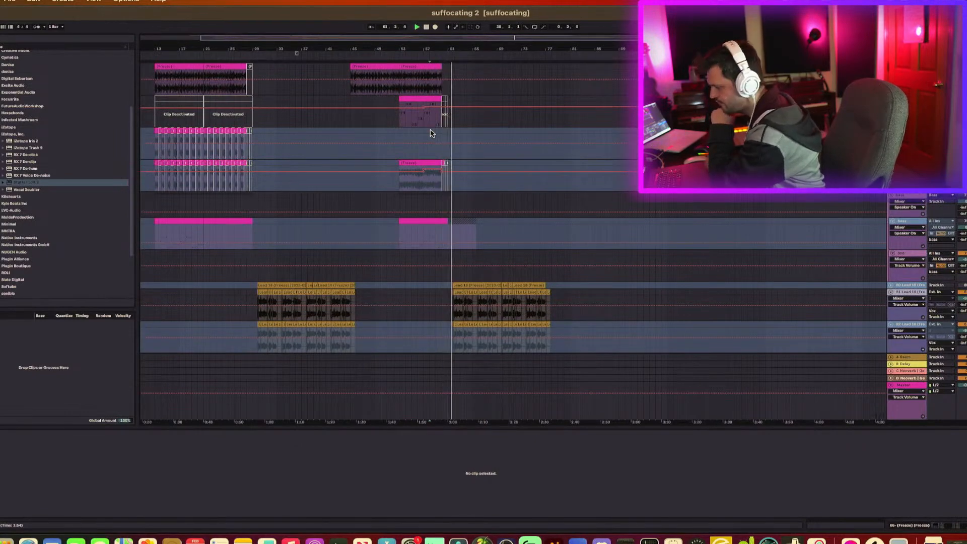
pyautogui.scroll(-6, 459, 183)
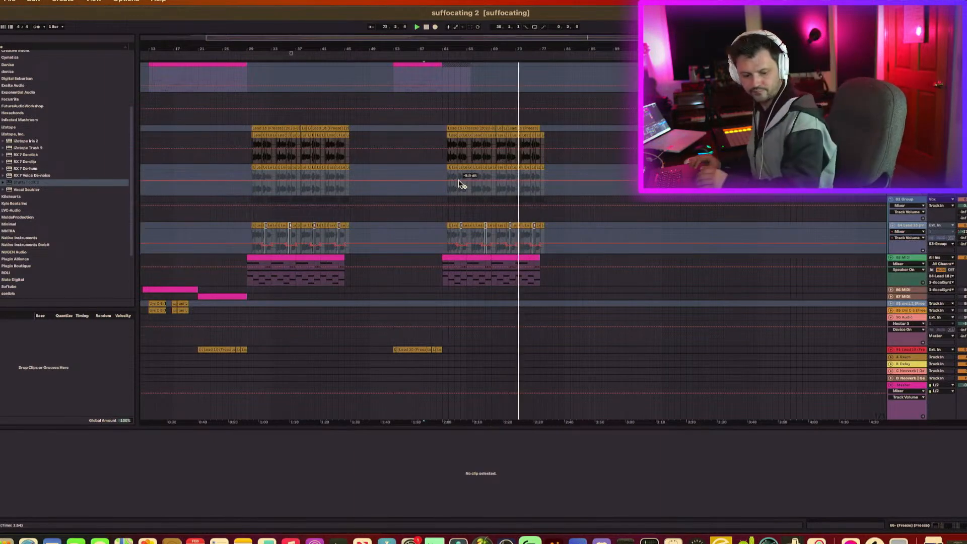
pyautogui.scroll(5, 492, 185)
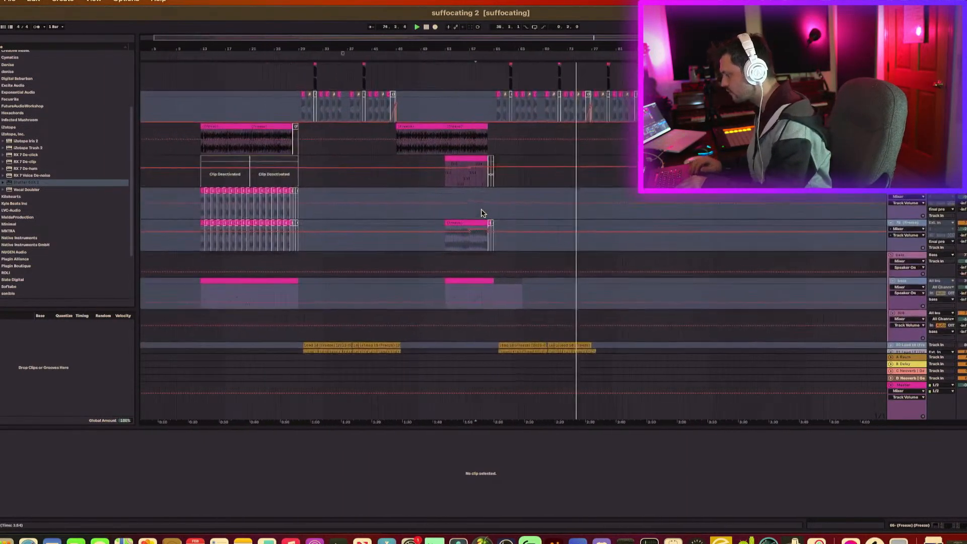
pyautogui.scroll(10, 481, 214)
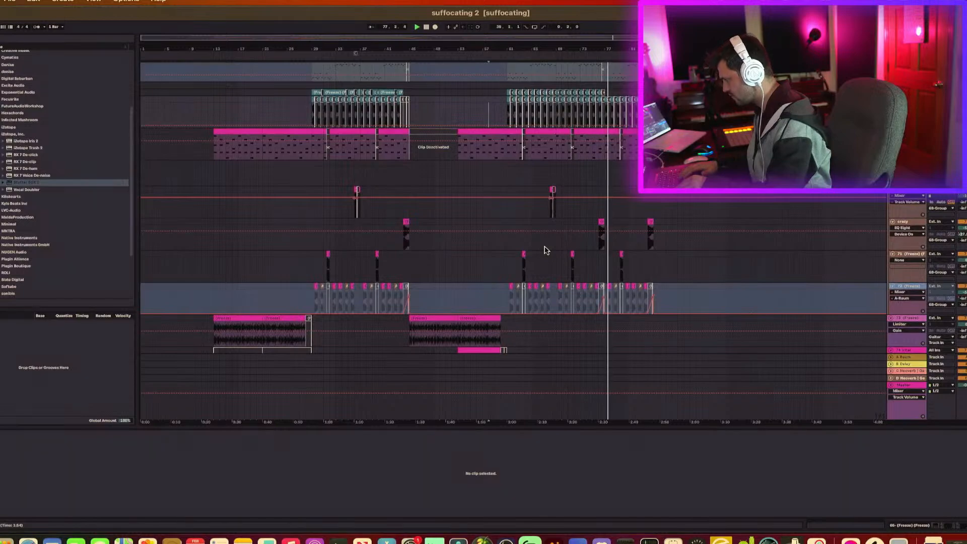
# Step: Play the Final pre 2 track's automation passage from about bar 76 through bar 77
pyautogui.moveTo(610, 52); pyautogui.dragTo(609, 109)
pyautogui.scroll(5, 583, 196)
pyautogui.scroll(-10, 569, 212)
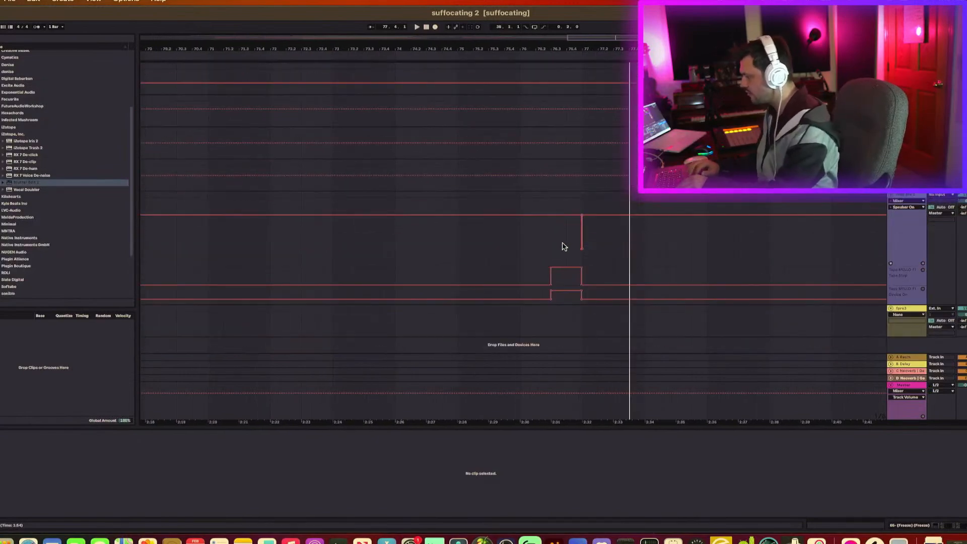
pyautogui.press('space')
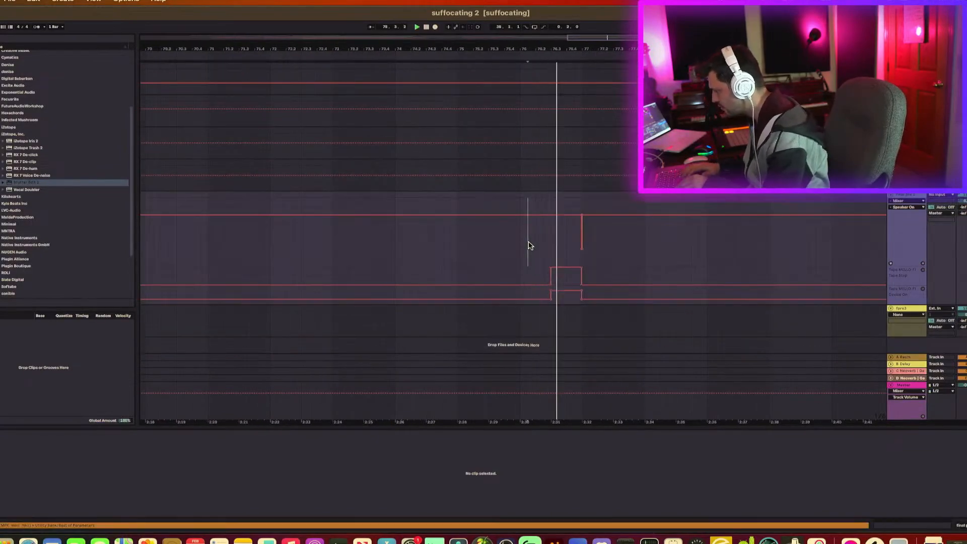
pyautogui.press('space')
pyautogui.press('space')
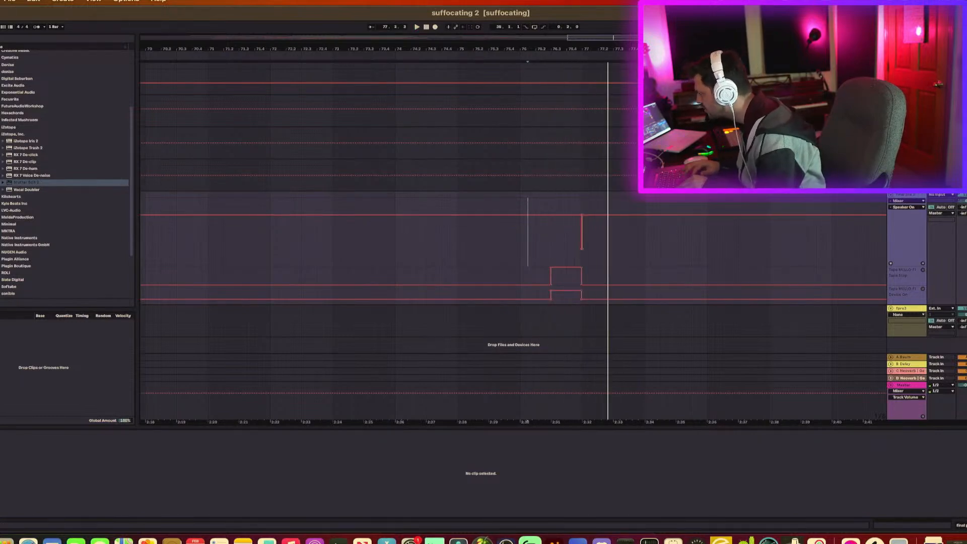
pyautogui.press('space')
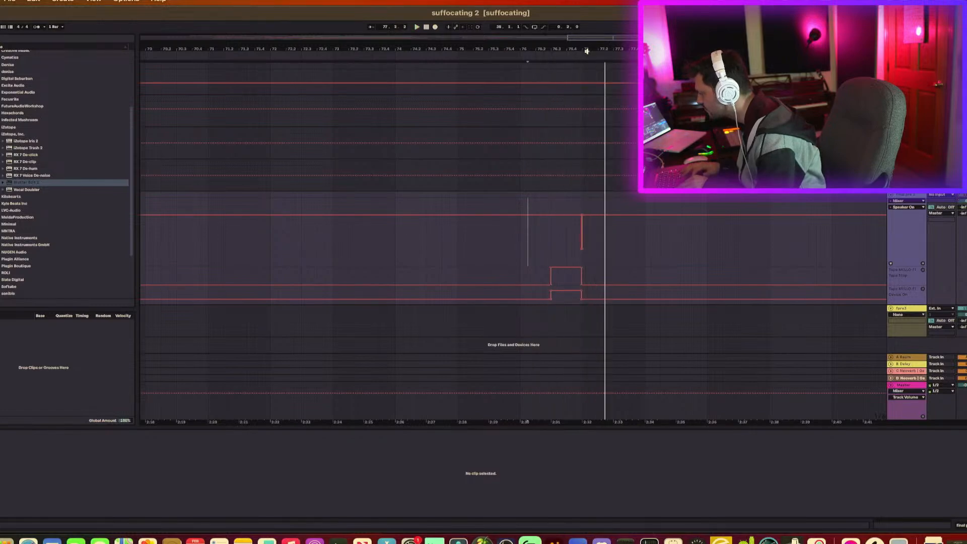
# Step: Examine the Speaker On dropout just before bar 77 on Final pre 2 and play from just ahead of it
pyautogui.moveTo(586, 49); pyautogui.dragTo(586, 169)
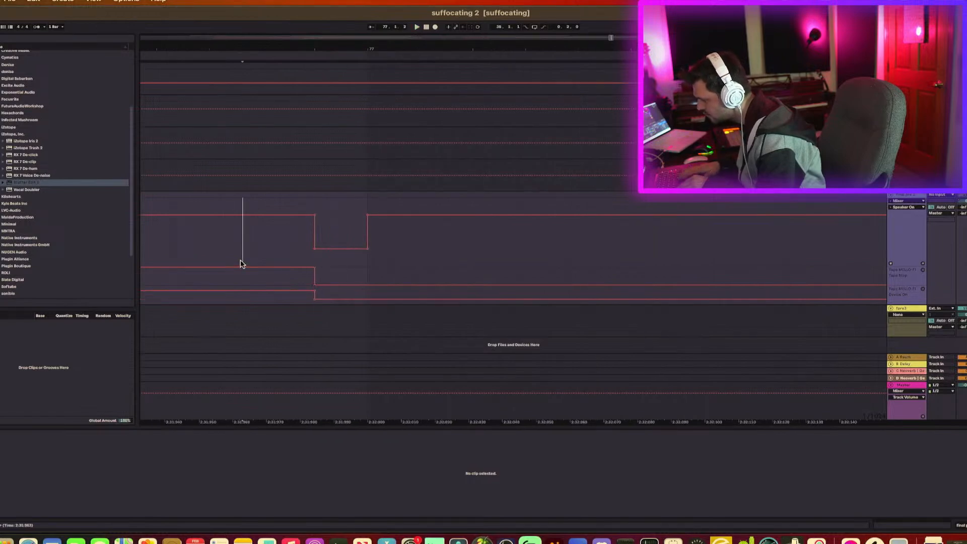
pyautogui.hscroll(-4, 318, 262)
pyautogui.scroll(10, 318, 262)
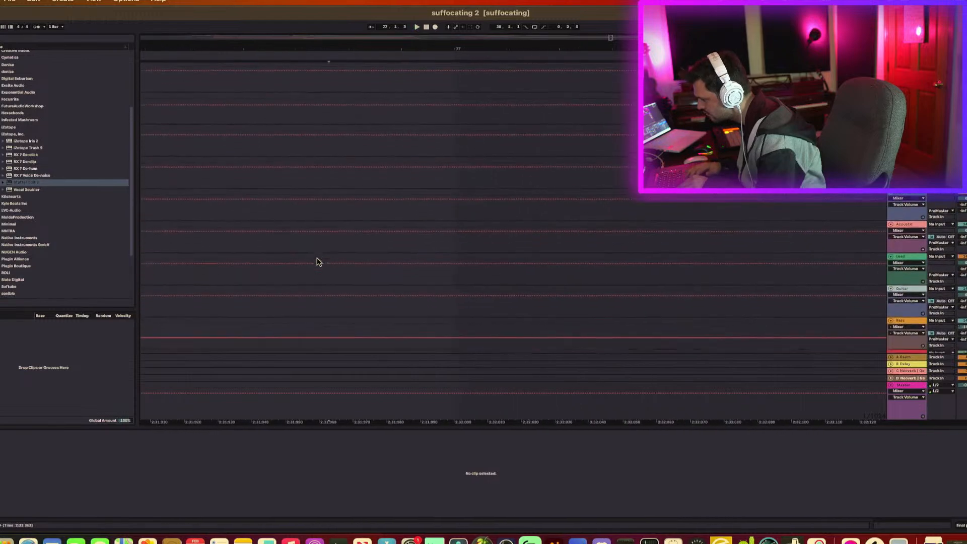
pyautogui.scroll(-5, 318, 262)
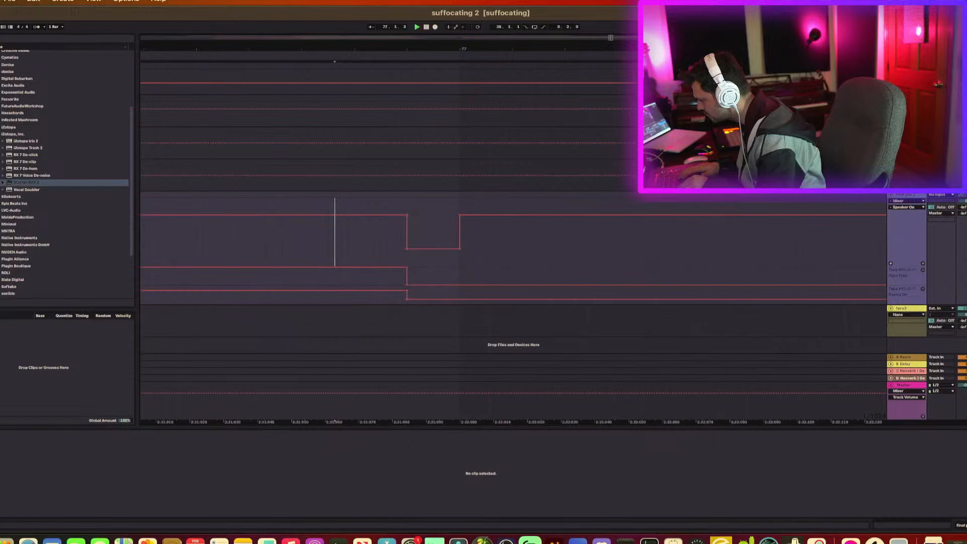
pyautogui.hscroll(-10, 631, 259)
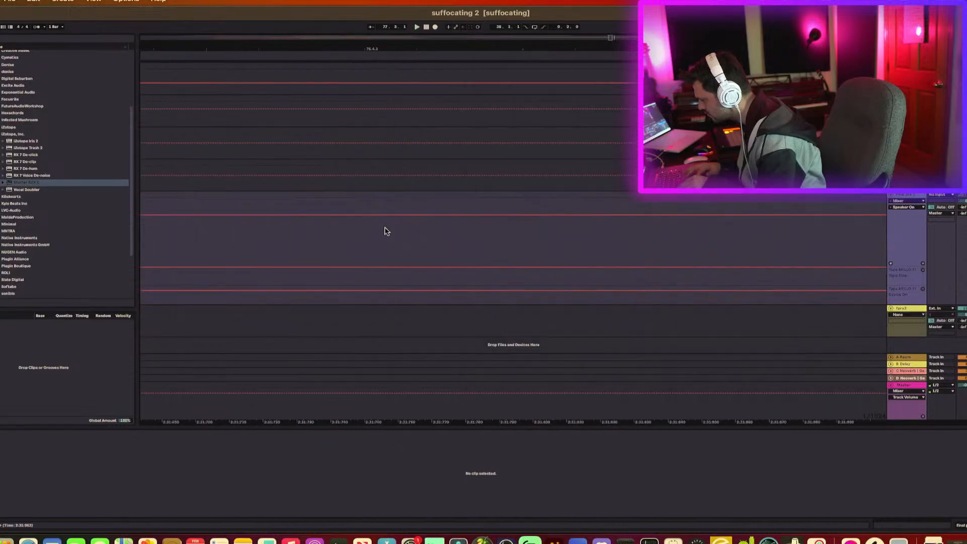
pyautogui.hscroll(-2, 409, 216)
pyautogui.moveTo(488, 41); pyautogui.dragTo(494, 25)
pyautogui.scroll(8, 680, 141)
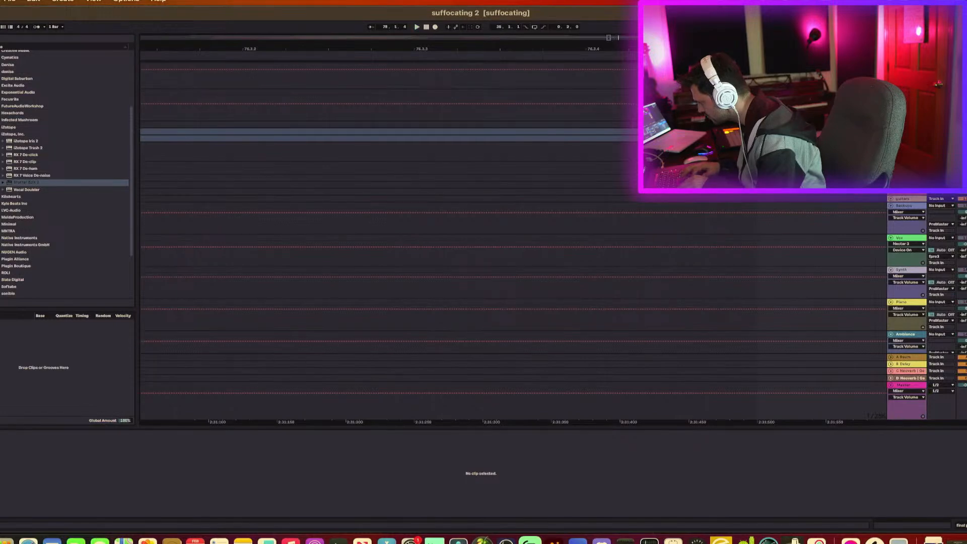
# Step: Play the transition into bar 77 from shortly before bar 76, and inspect the automation around it
pyautogui.moveTo(545, 48); pyautogui.dragTo(546, 10)
pyautogui.scroll(-10, 579, 255)
pyautogui.click(583, 255)
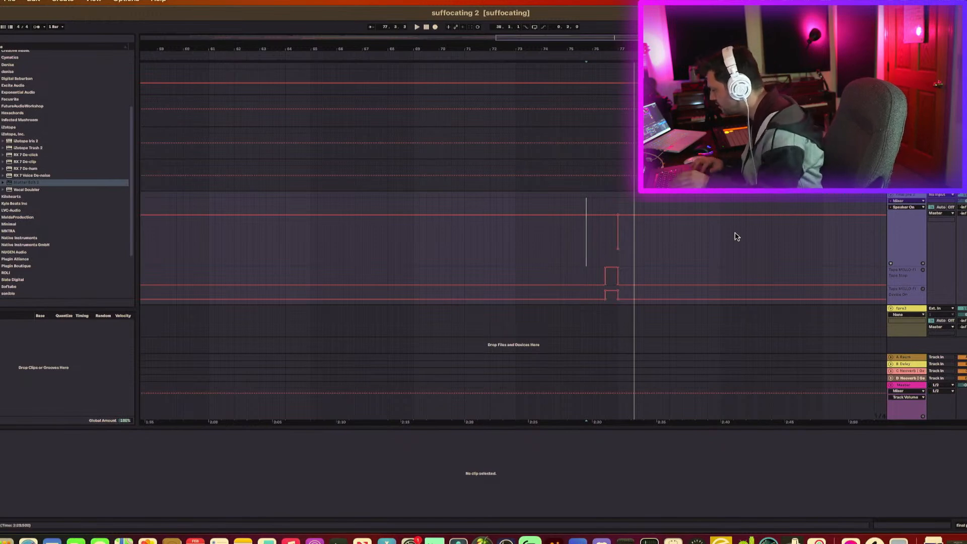
pyautogui.moveTo(619, 45); pyautogui.dragTo(760, 307)
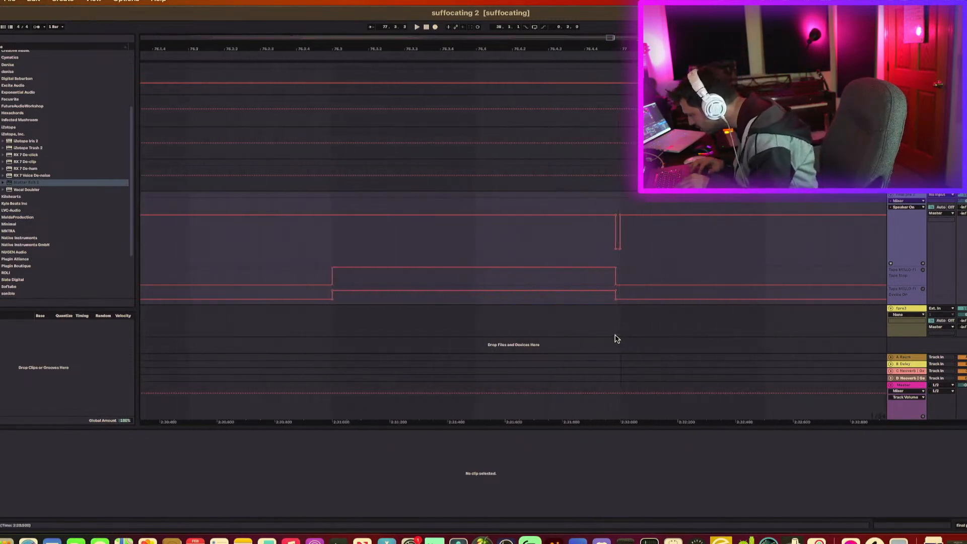
# Step: Place the insert marker at bar 77 on the empty track below Final pre 2 and compare it with the automation edges
pyautogui.click(690, 315)
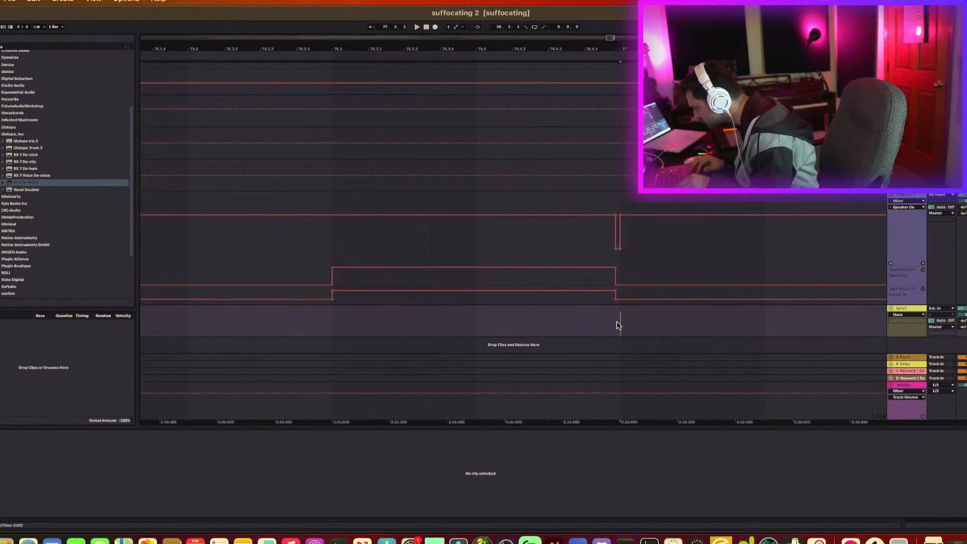
pyautogui.press('+')
pyautogui.press('+')
pyautogui.press('+')
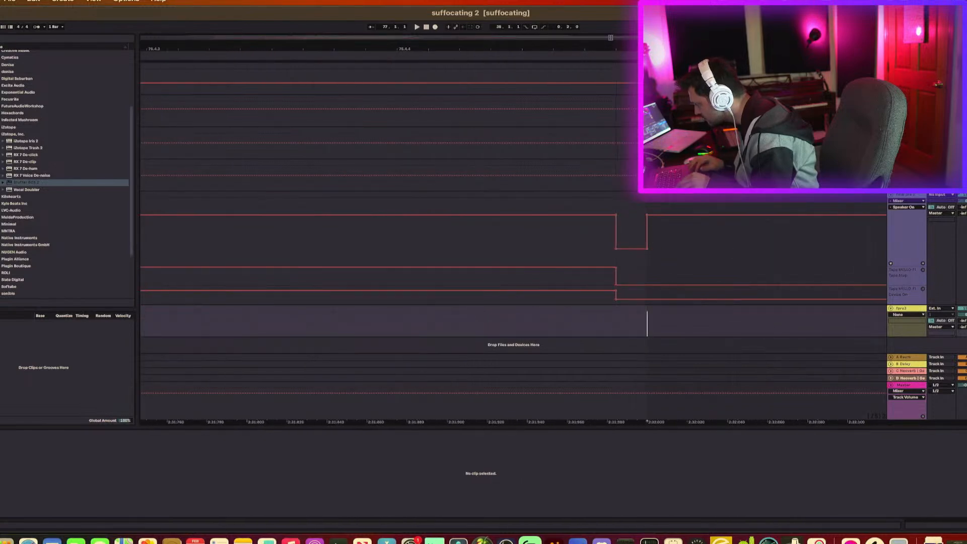
pyautogui.moveTo(628, 48); pyautogui.dragTo(628, 4)
pyautogui.moveTo(629, 49); pyautogui.dragTo(628, 132)
pyautogui.moveTo(722, 49); pyautogui.dragTo(559, 48)
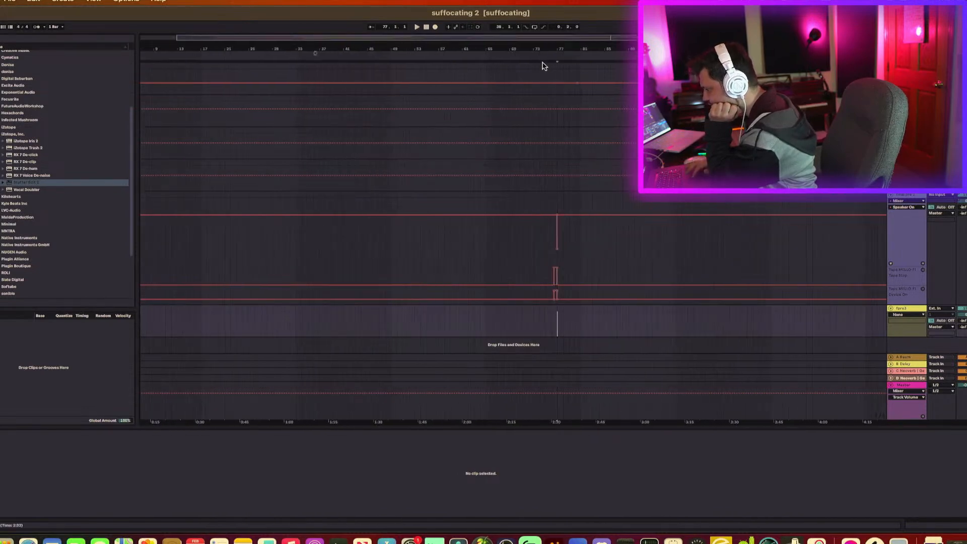
# Step: Try clearing the Bass group's track volume automation with bars 79 to 82 selected, and undo the change
pyautogui.scroll(6, 518, 119)
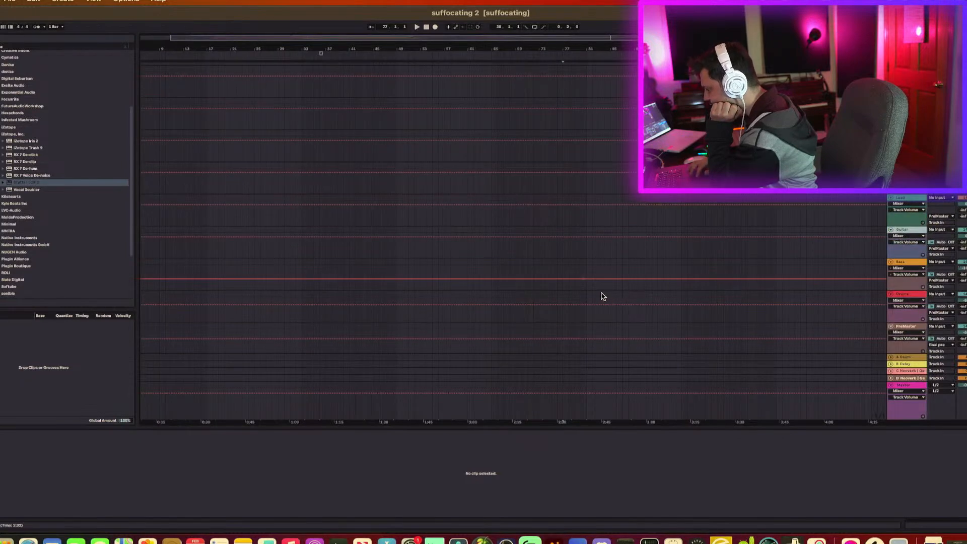
pyautogui.moveTo(603, 295); pyautogui.dragTo(577, 287)
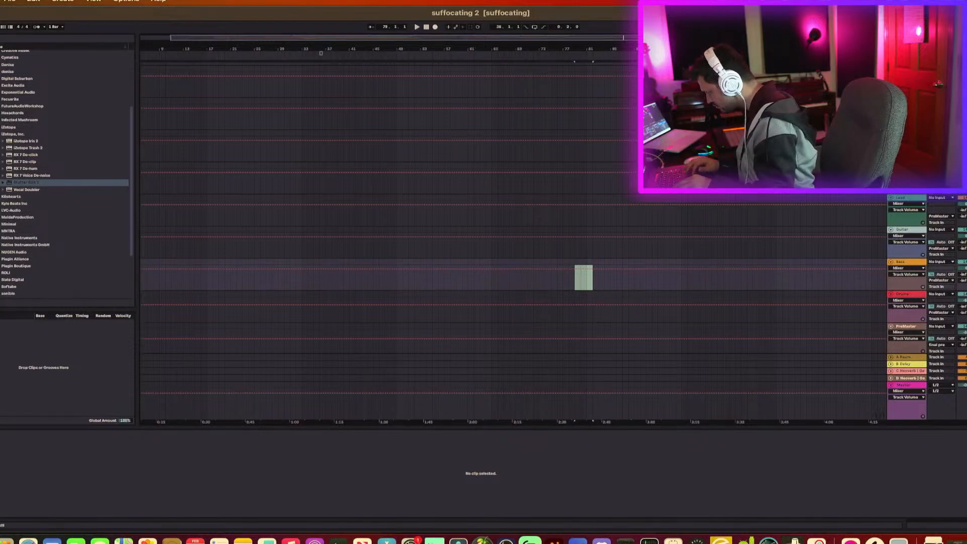
pyautogui.press('super+z')
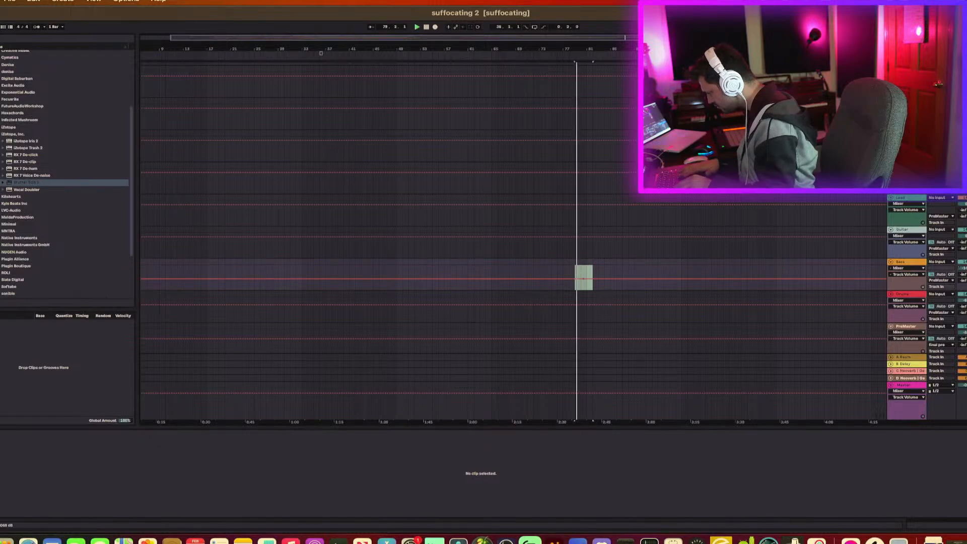
# Step: Listen to the Bass group from about bar 61 and look for the tracks that feed it
pyautogui.click(966, 262)
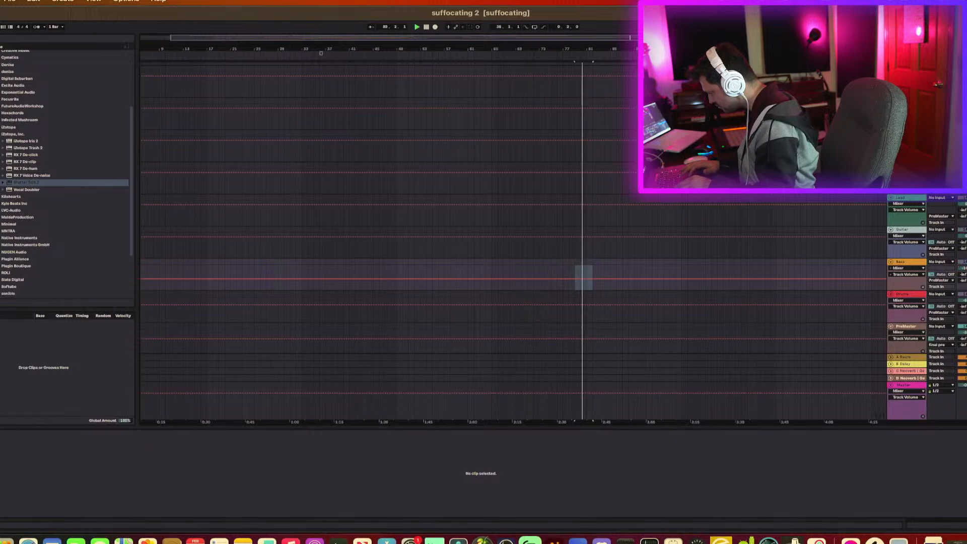
pyautogui.click(475, 272)
pyautogui.scroll(10, 477, 271)
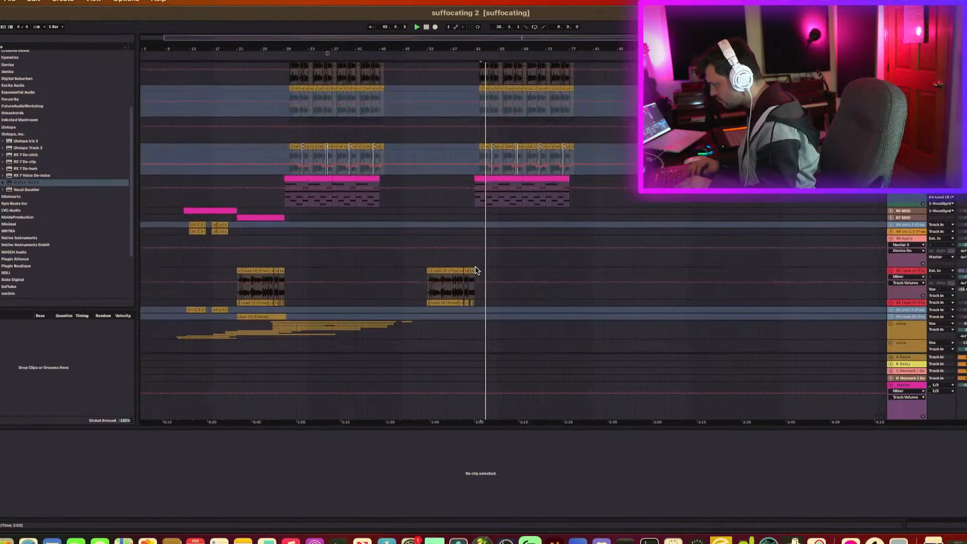
# Step: Play the arrangement from bar 53, where the second pink Vital MIDI clip starts, and review the group tracks
pyautogui.scroll(-10, 476, 271)
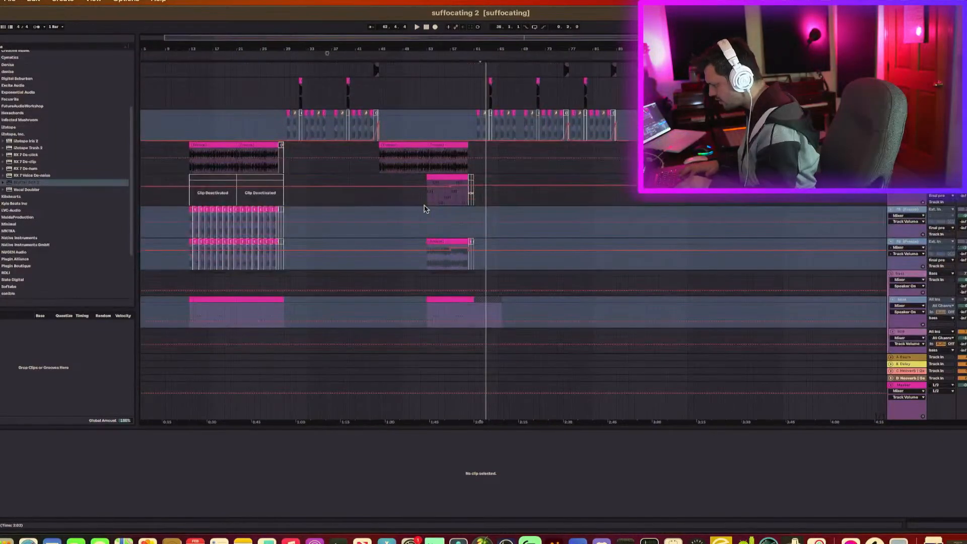
pyautogui.click(427, 200)
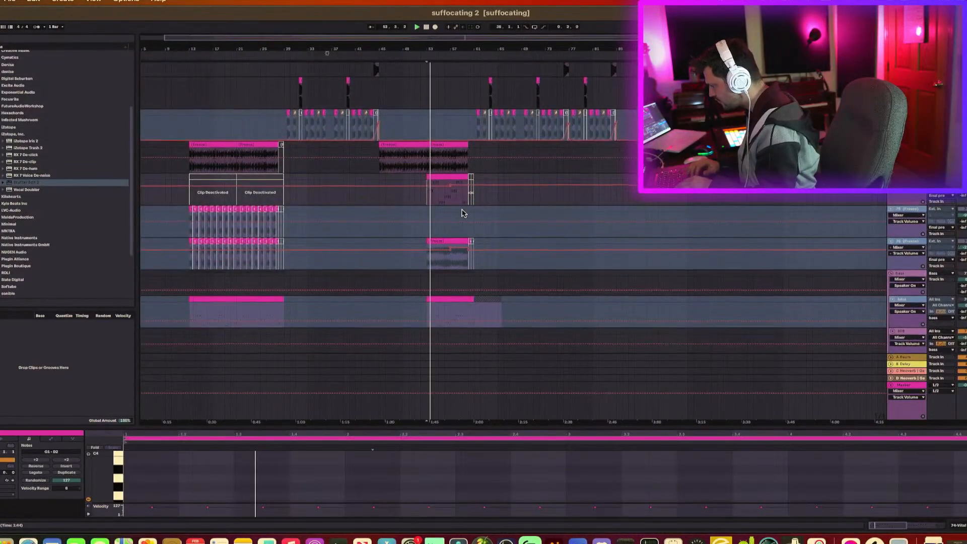
pyautogui.scroll(-4, 464, 214)
pyautogui.scroll(-1, 464, 213)
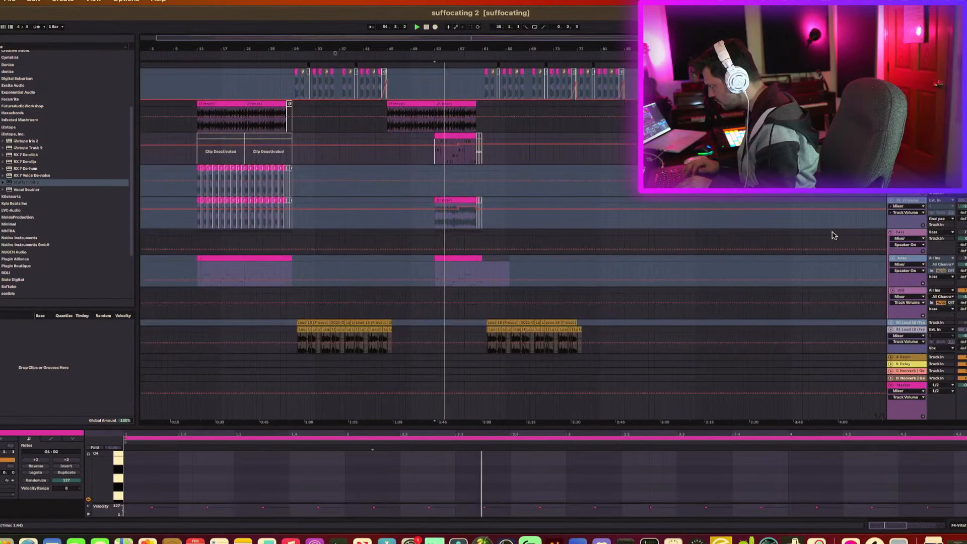
pyautogui.scroll(-10, 903, 225)
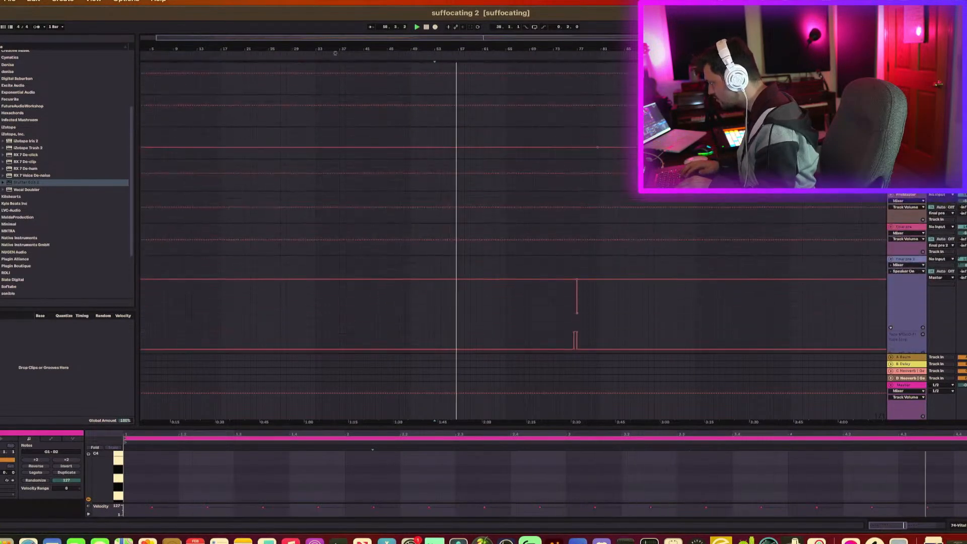
# Step: Select the Bass group track and look through the arrangement for its source tracks
pyautogui.click(905, 132)
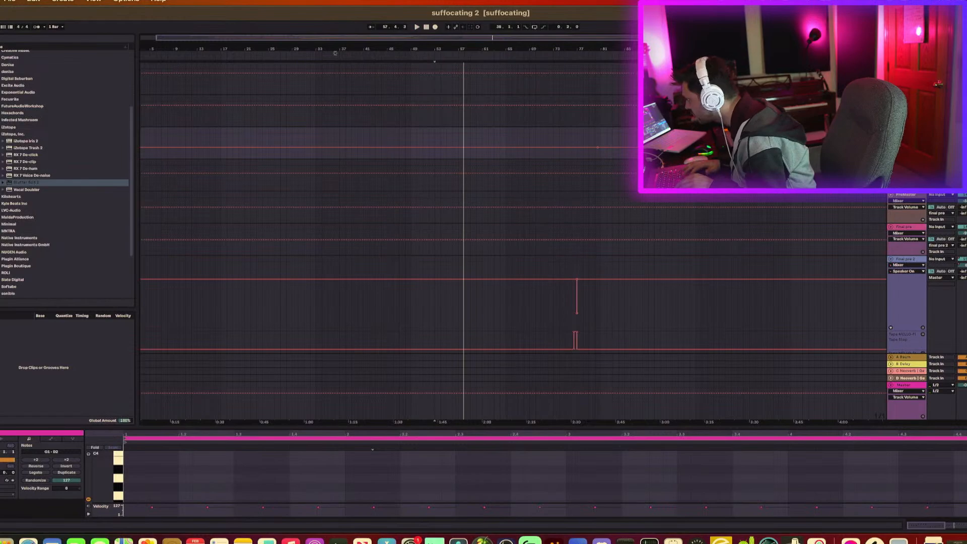
pyautogui.scroll(10, 513, 241)
pyautogui.scroll(10, 513, 242)
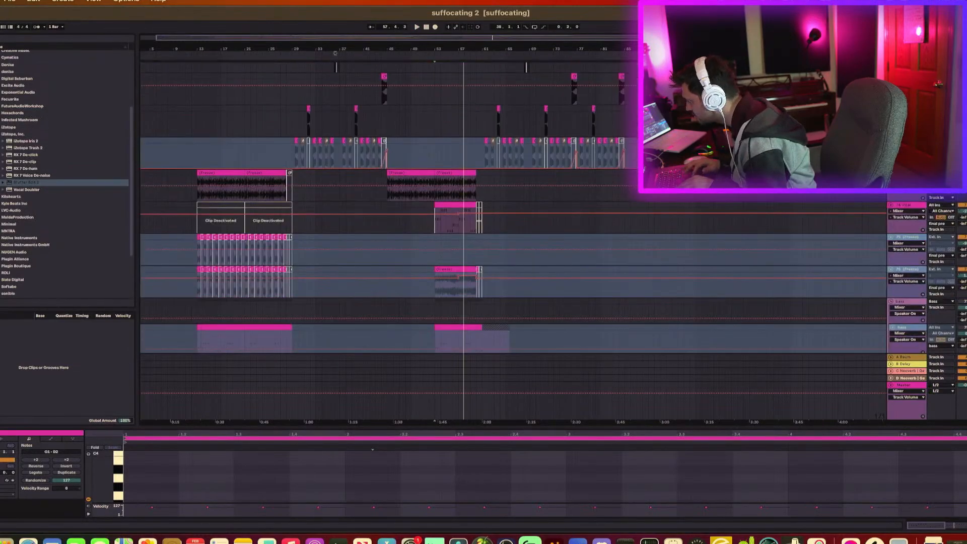
pyautogui.scroll(-5, 905, 234)
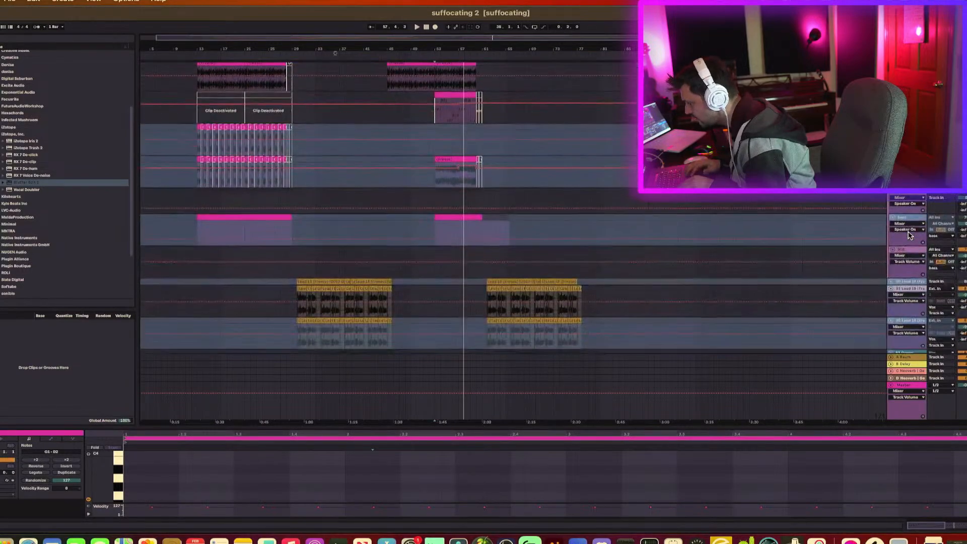
pyautogui.scroll(5, 910, 251)
pyautogui.scroll(5, 910, 250)
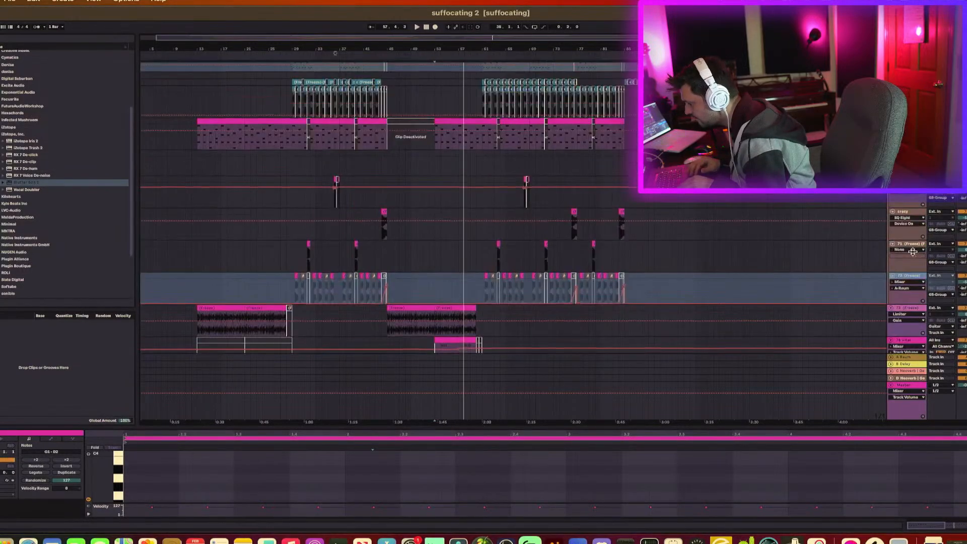
# Step: Look through the arrangement for the bass source tracks and open the bass and frozen clips in bars 21 to 29
pyautogui.scroll(5, 910, 251)
pyautogui.scroll(3, 910, 250)
pyautogui.scroll(-5, 908, 248)
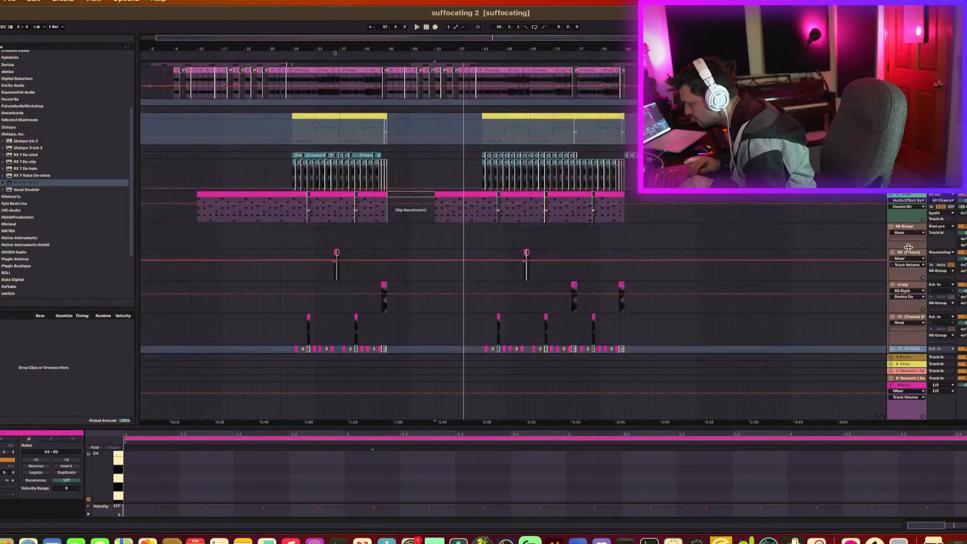
pyautogui.scroll(-15, 908, 247)
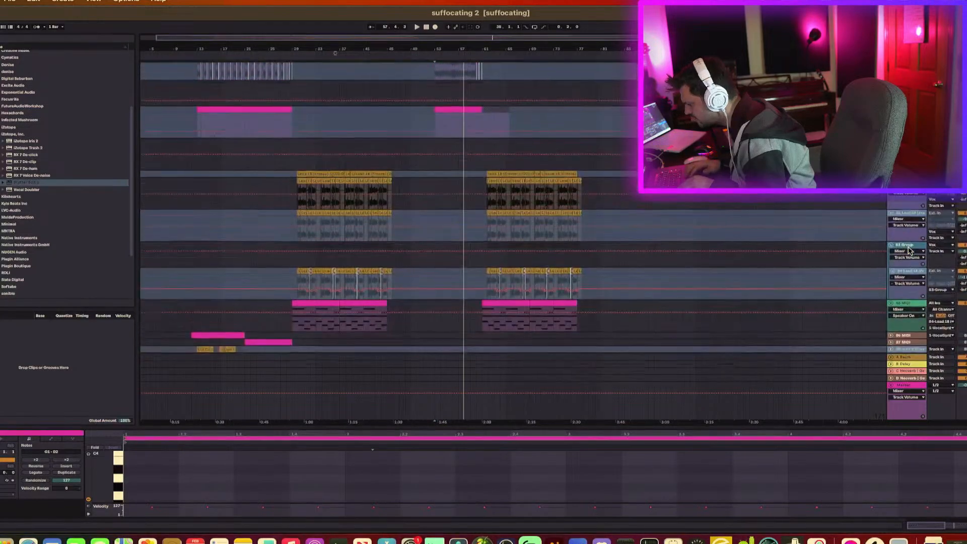
pyautogui.scroll(-10, 910, 251)
pyautogui.scroll(20, 910, 250)
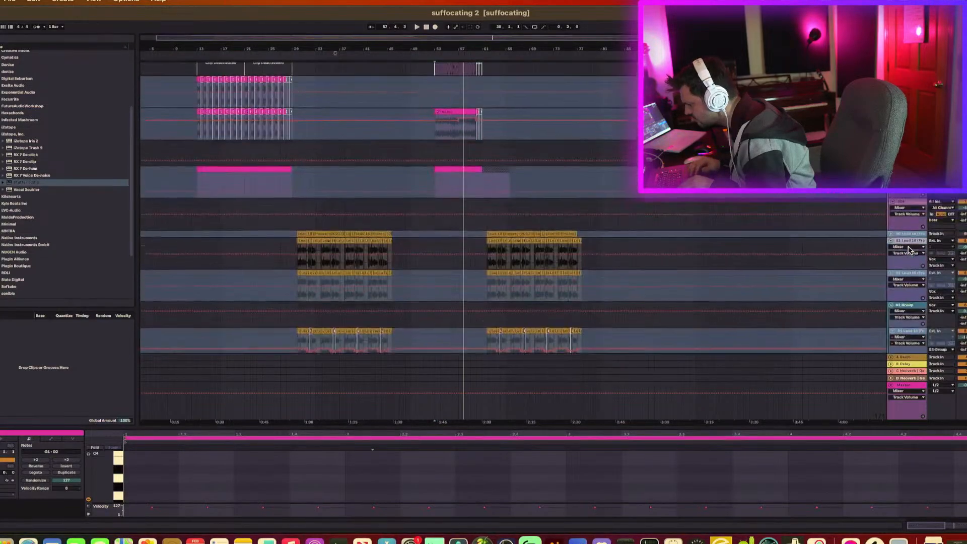
pyautogui.click(273, 210)
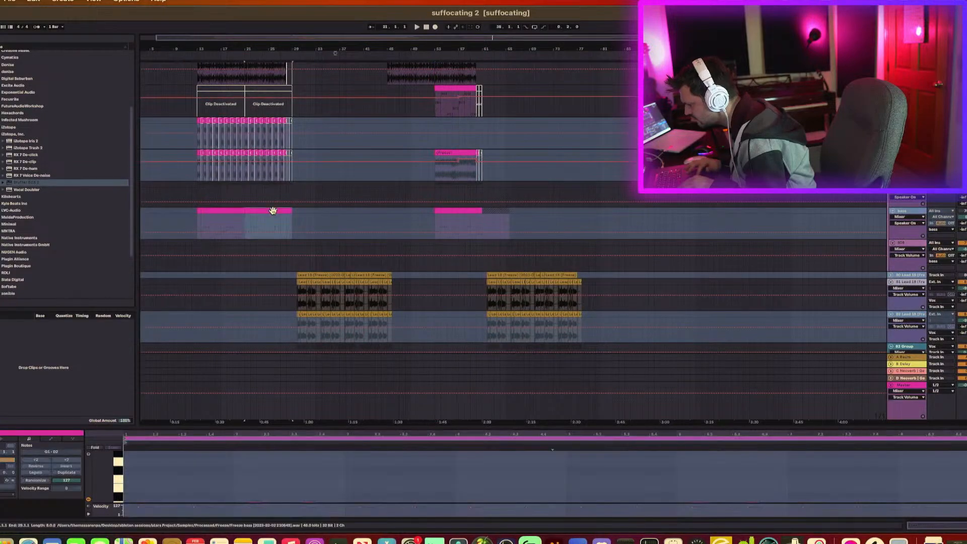
pyautogui.click(276, 153)
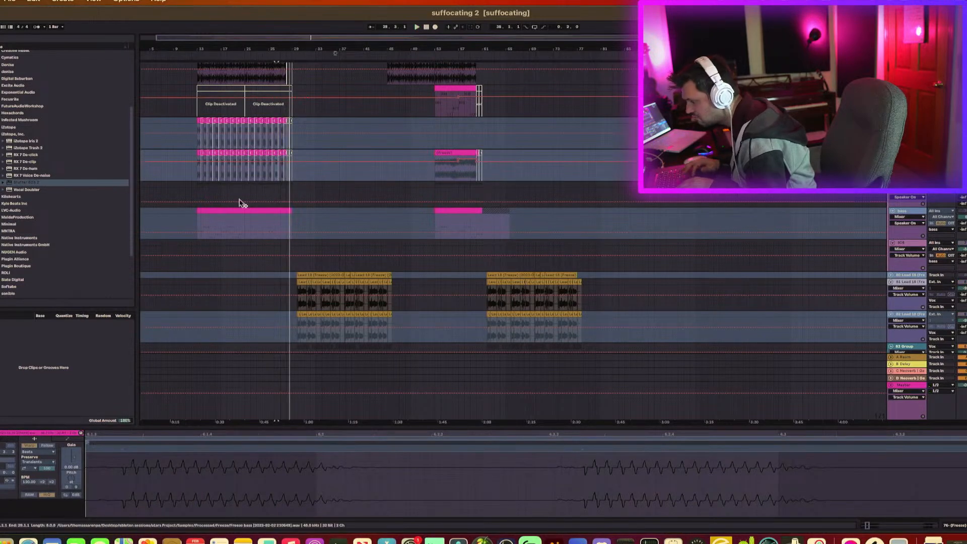
# Step: Play the arrangement from bar 13, examine the frozen bass clips up close, and review the other tracks
pyautogui.click(196, 145)
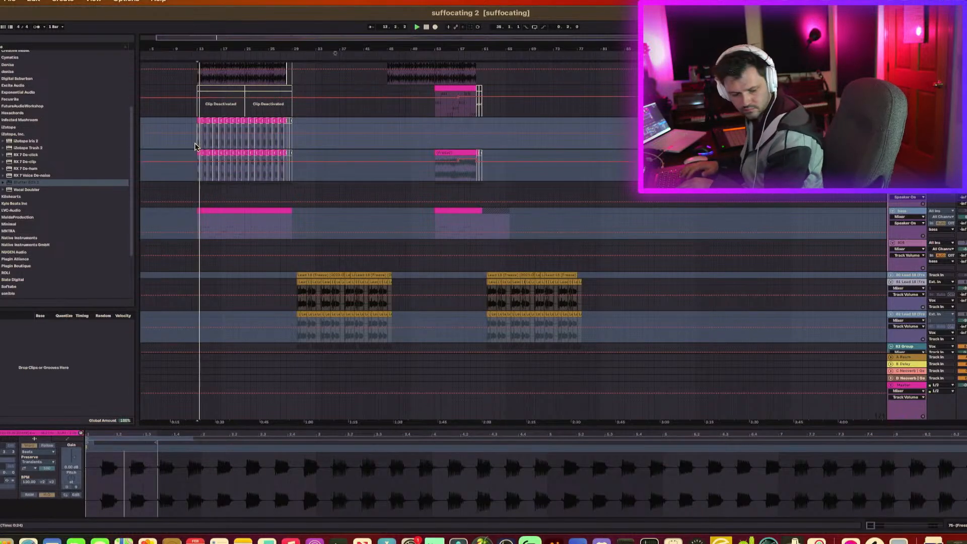
pyautogui.moveTo(207, 49); pyautogui.dragTo(208, 111)
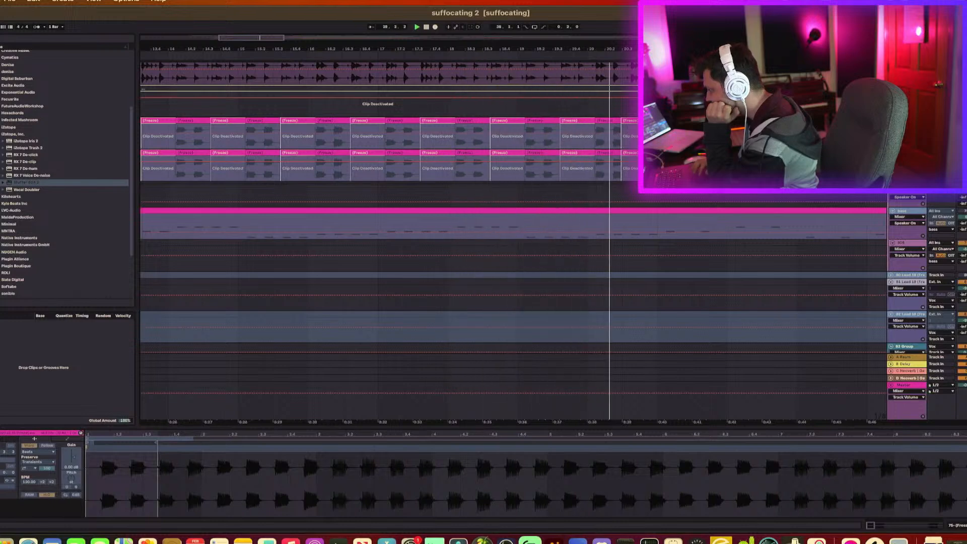
pyautogui.scroll(-5, 655, 126)
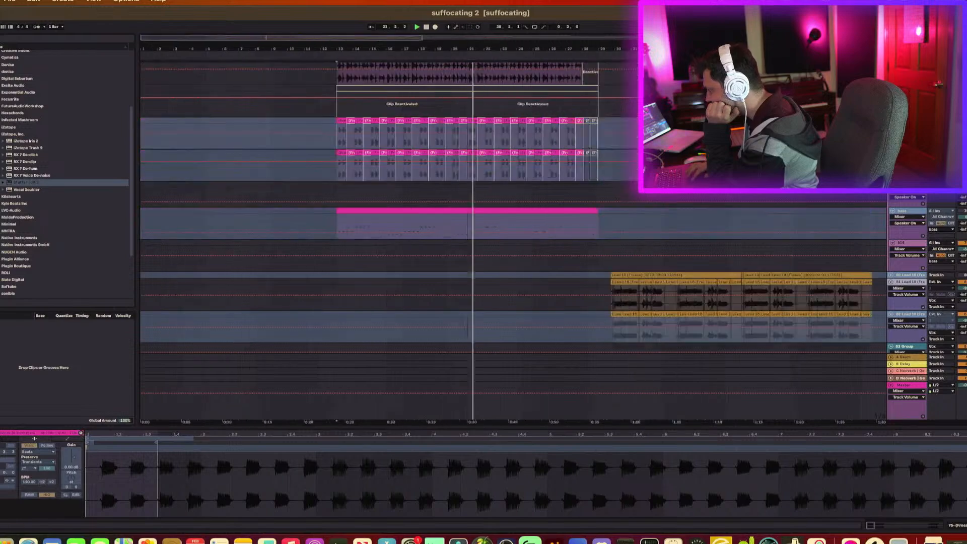
pyautogui.scroll(8, 460, 146)
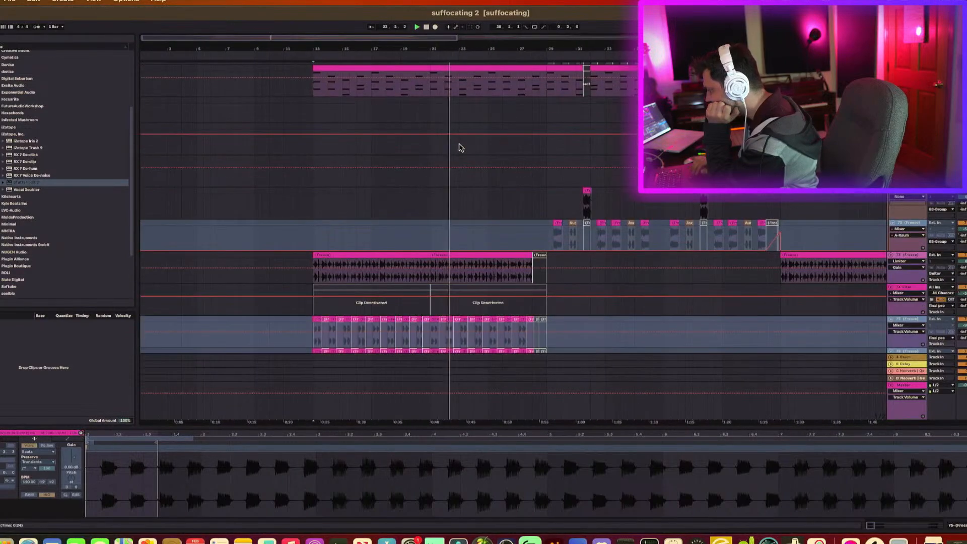
pyautogui.scroll(5, 460, 148)
pyautogui.scroll(5, 460, 147)
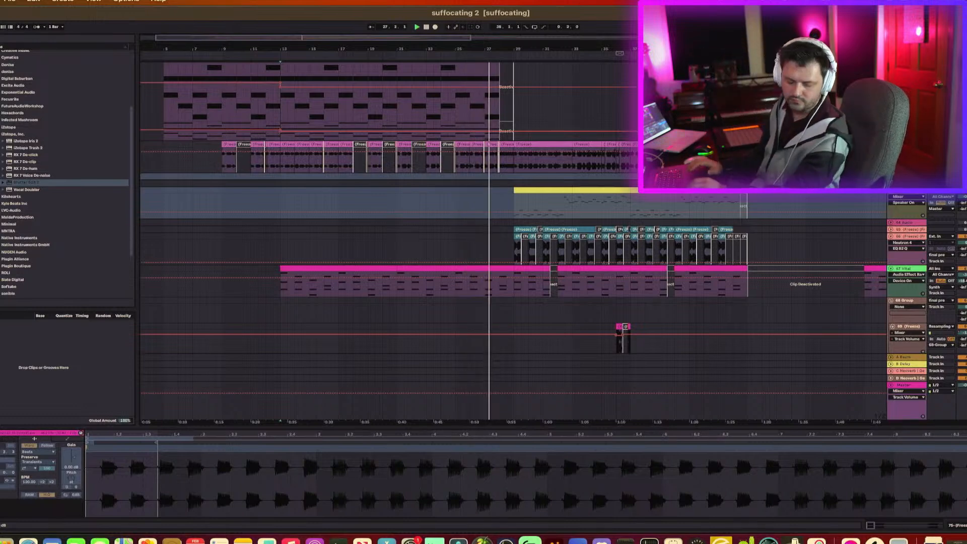
pyautogui.scroll(10, 514, 241)
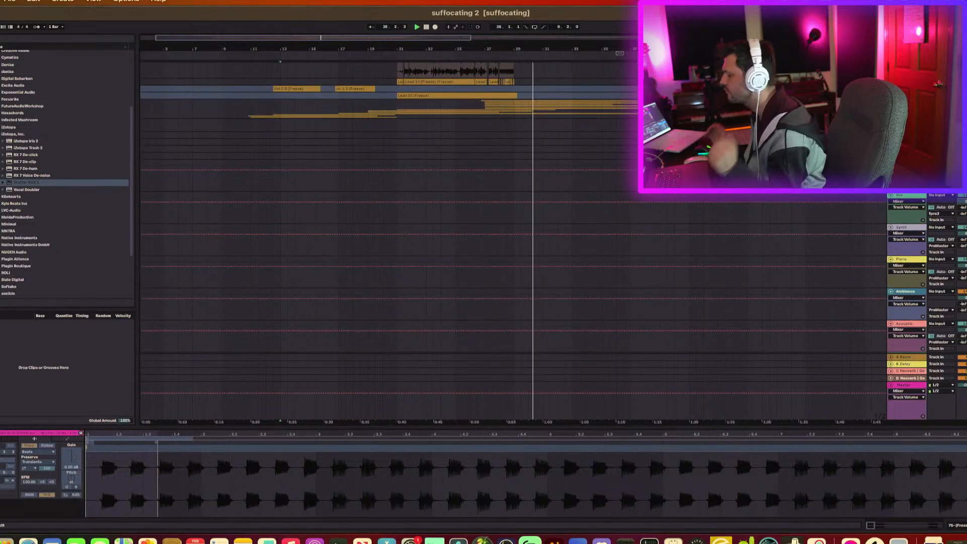
# Step: Select the "final pre 2" track and show its track volume automation
pyautogui.scroll(2, 871, 197)
pyautogui.scroll(-3, 870, 197)
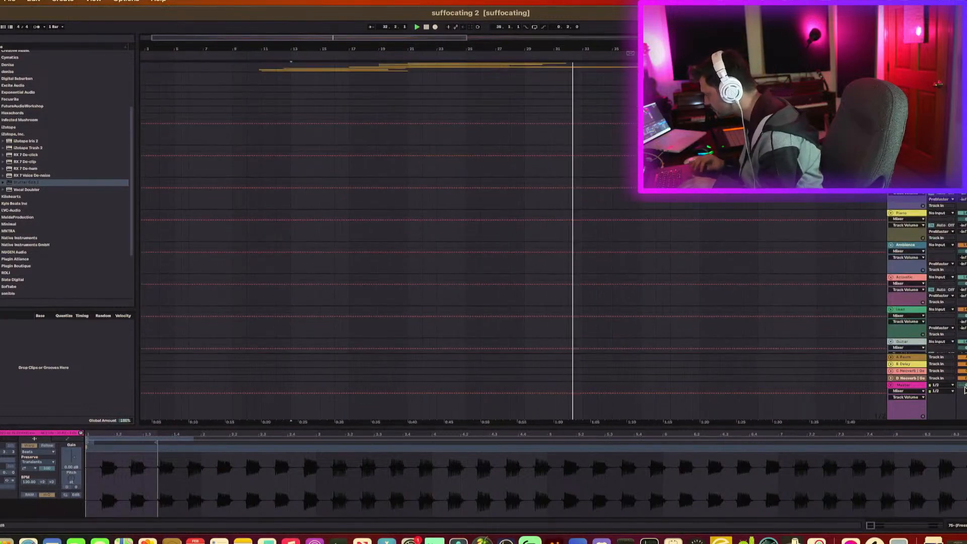
pyautogui.scroll(-5, 923, 232)
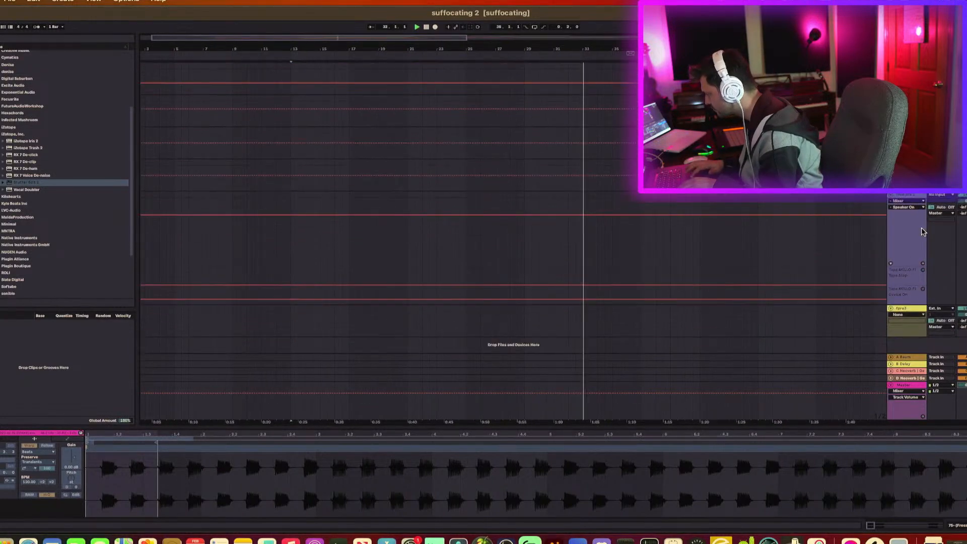
pyautogui.click(921, 197)
pyautogui.click(964, 226)
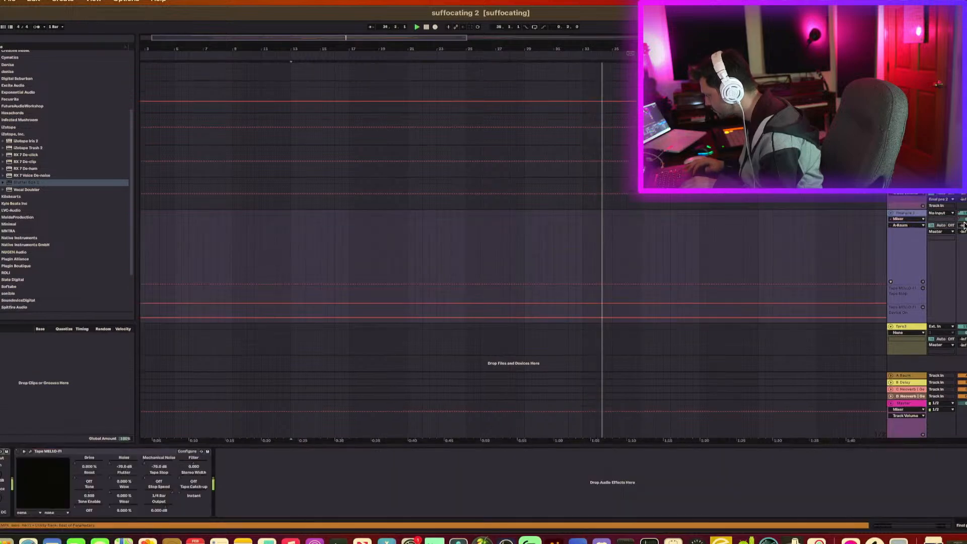
pyautogui.click(964, 220)
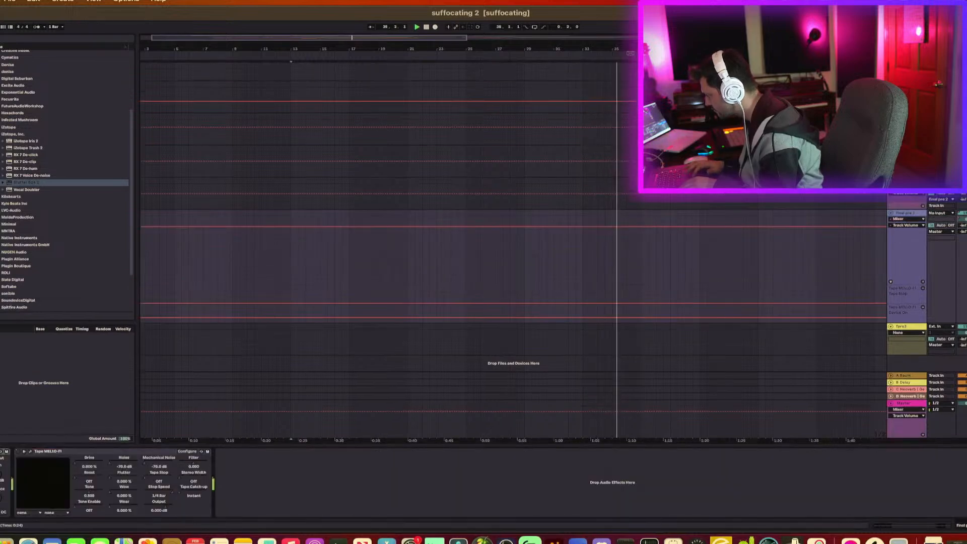
# Step: Align the track volume automation drop on "final pre 2" with the Tape MELLO-FI automation just before bar 77, and play back the transition
pyautogui.doubleClick(399, 49)
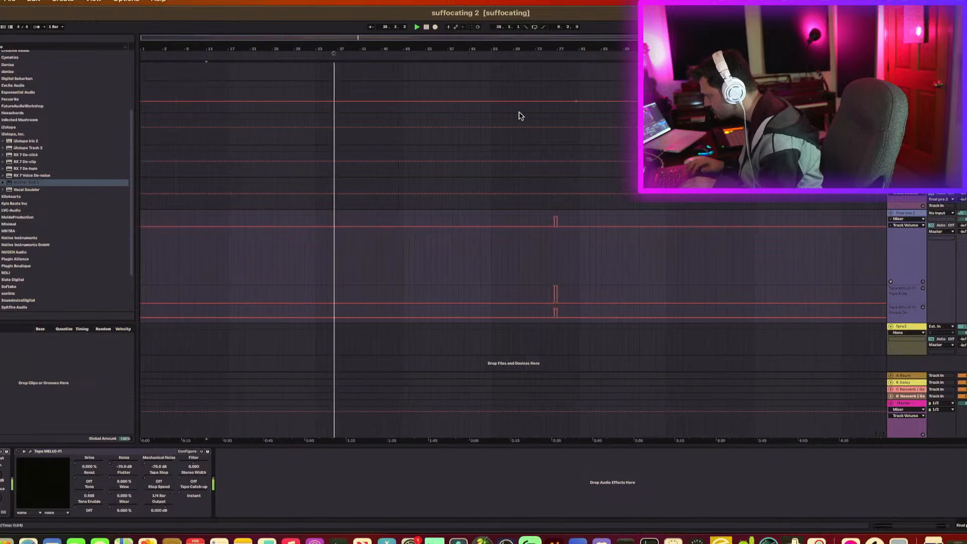
pyautogui.moveTo(559, 50); pyautogui.dragTo(559, 191)
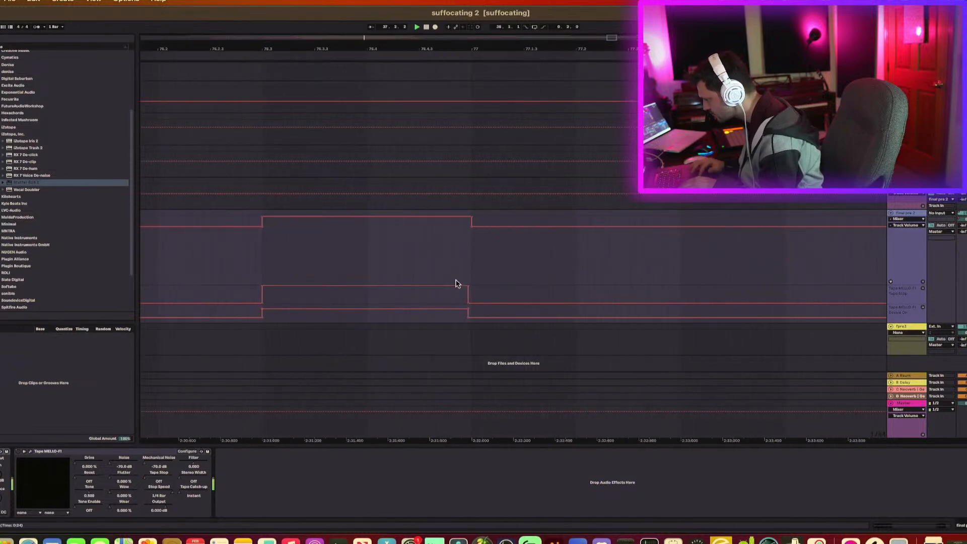
pyautogui.moveTo(476, 43); pyautogui.dragTo(476, 151)
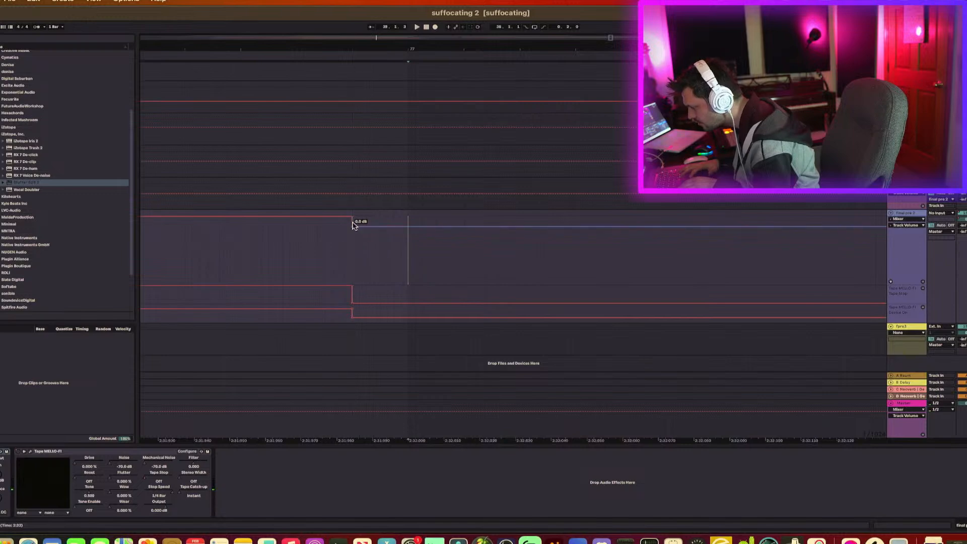
pyautogui.moveTo(373, 49); pyautogui.dragTo(373, 7)
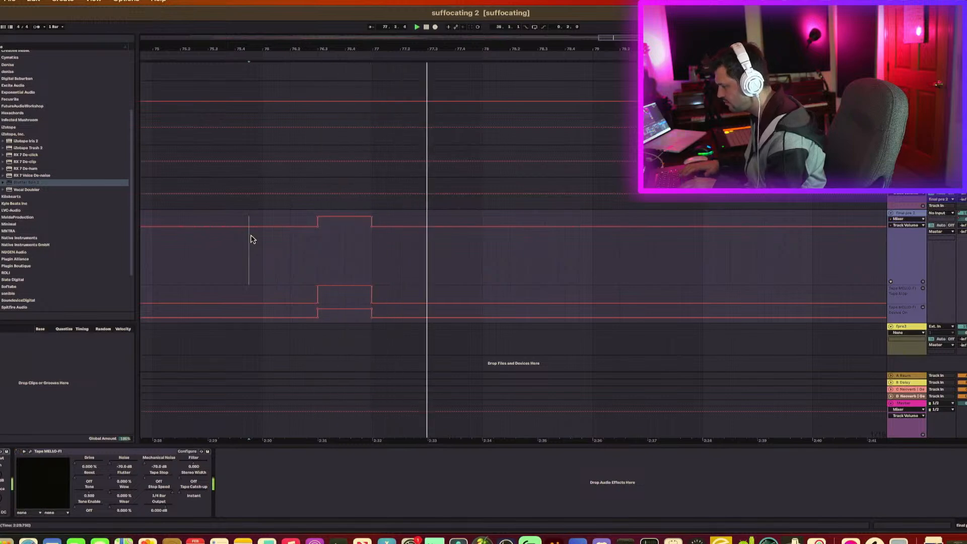
pyautogui.moveTo(372, 46); pyautogui.dragTo(372, 5)
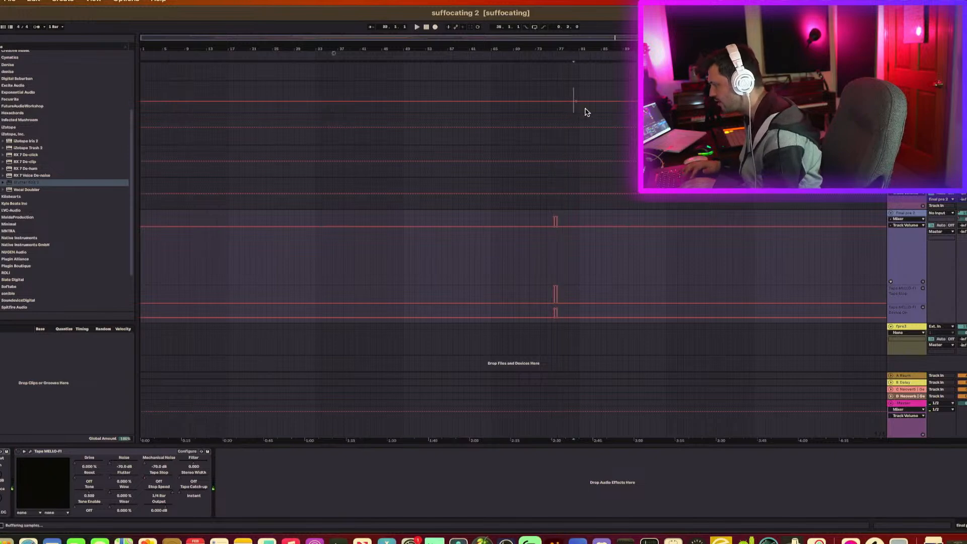
# Step: Play the arrangement from bar 13 and look through the tracks for the frozen track with many short pink clips
pyautogui.moveTo(578, 112); pyautogui.dragTo(593, 111)
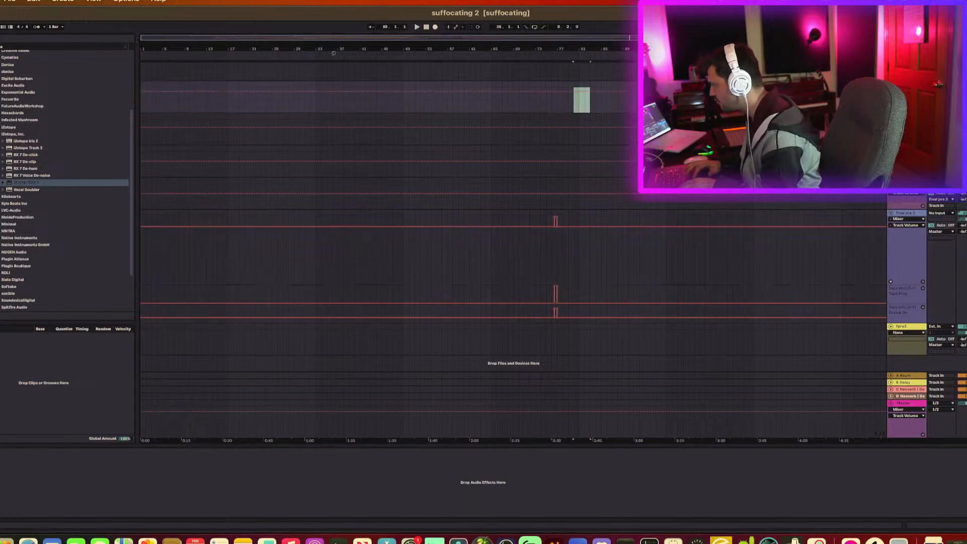
pyautogui.scroll(10, 718, 226)
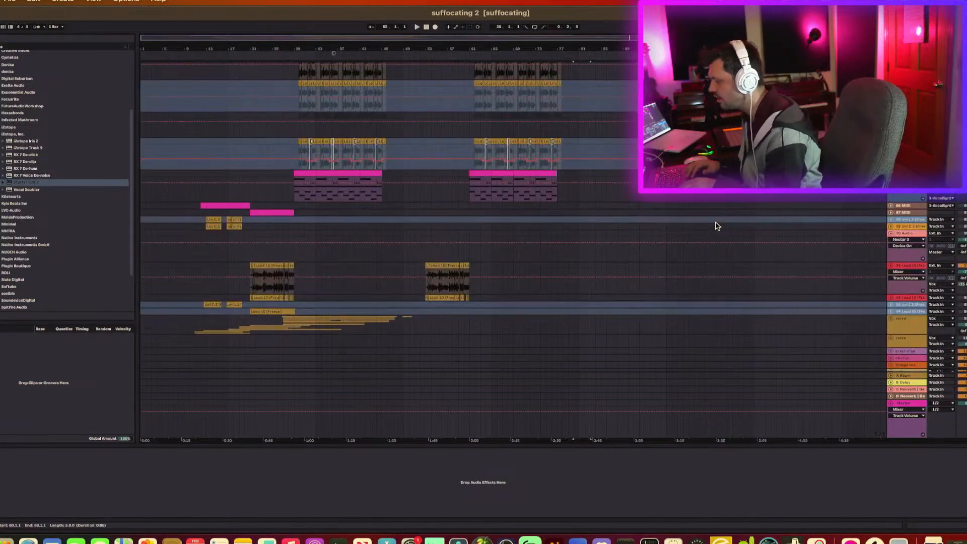
pyautogui.click(207, 292)
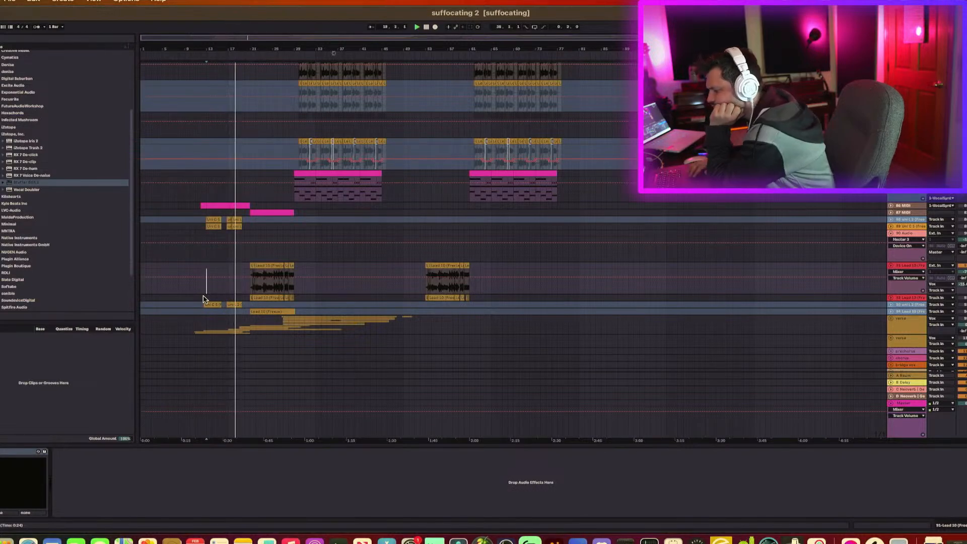
pyautogui.scroll(15, 203, 300)
pyautogui.scroll(10, 203, 299)
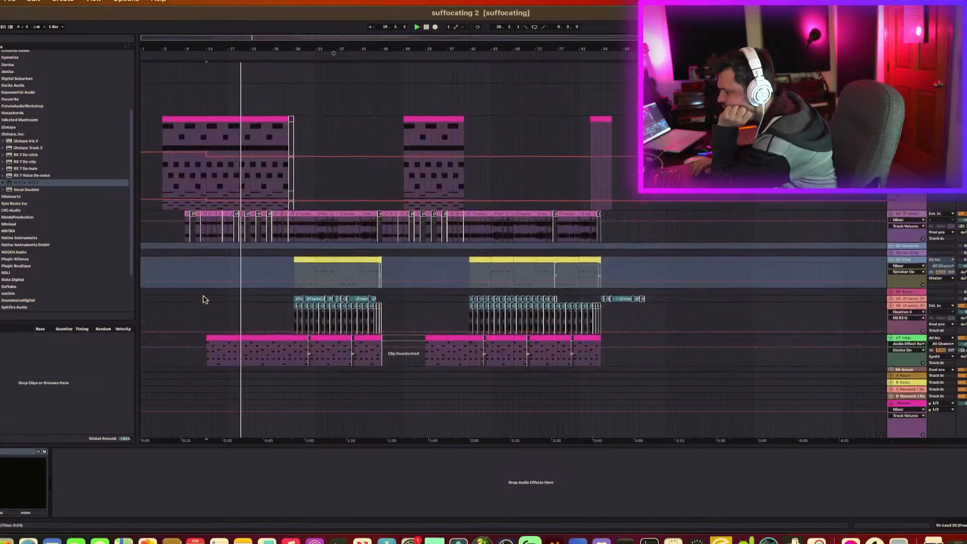
# Step: Select the frozen audio track and show its Nectar 3 Device On automation in a new lane
pyautogui.click(911, 218)
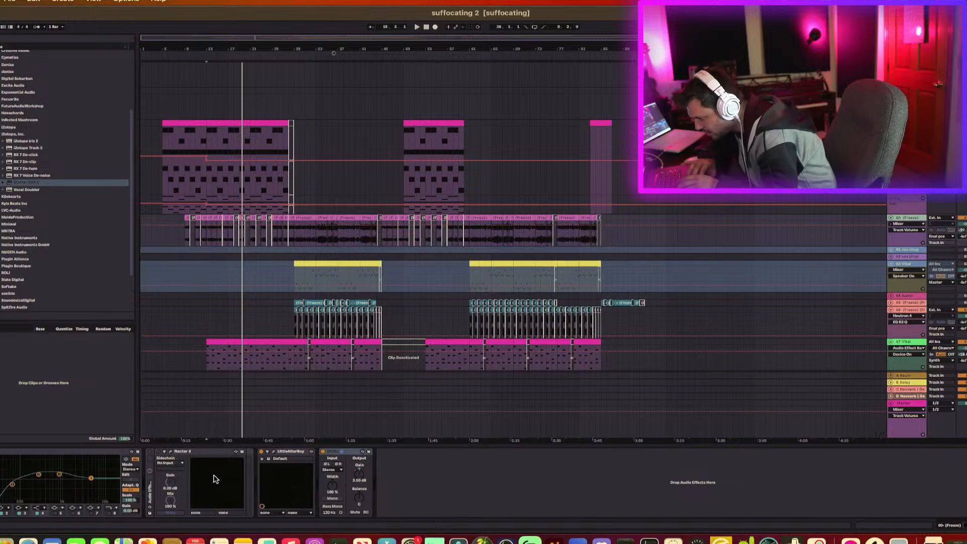
pyautogui.click(165, 453)
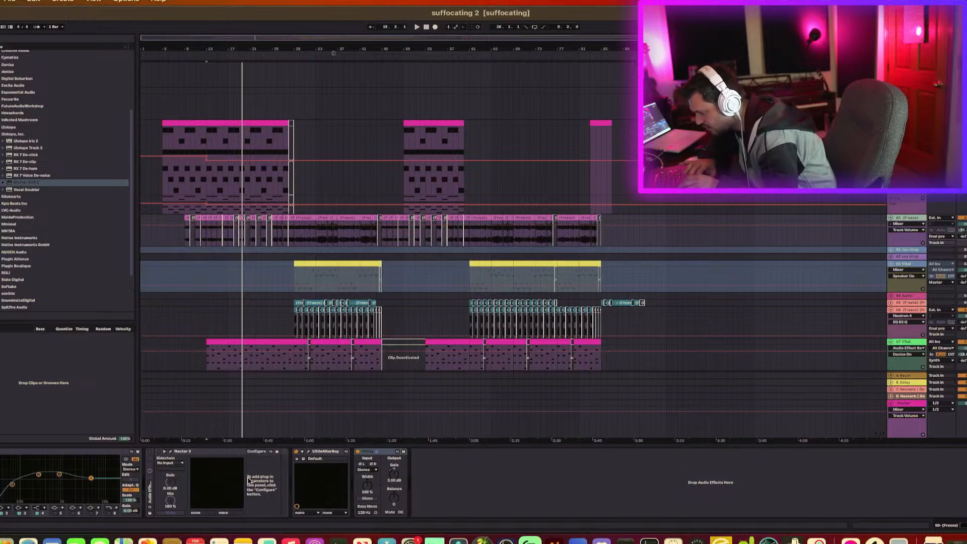
pyautogui.rightClick(161, 455)
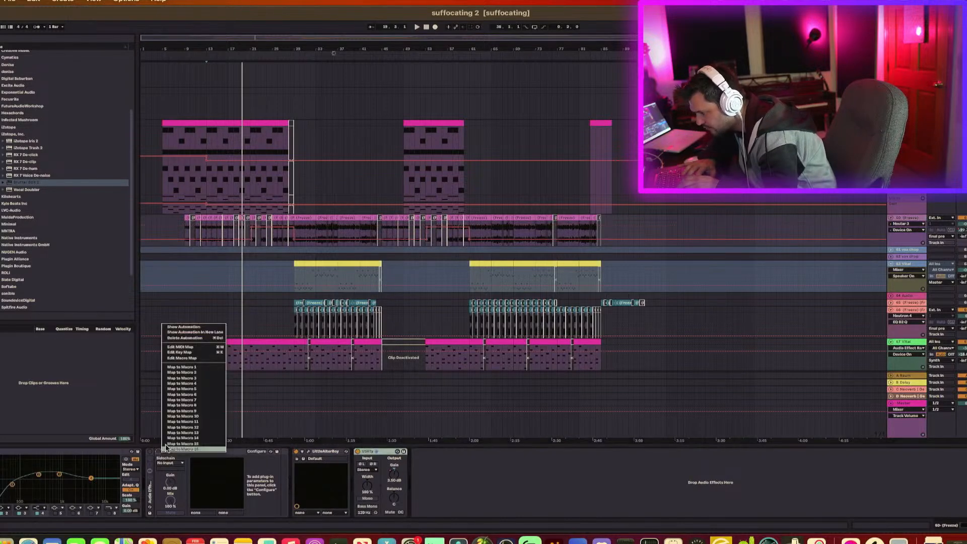
pyautogui.click(189, 333)
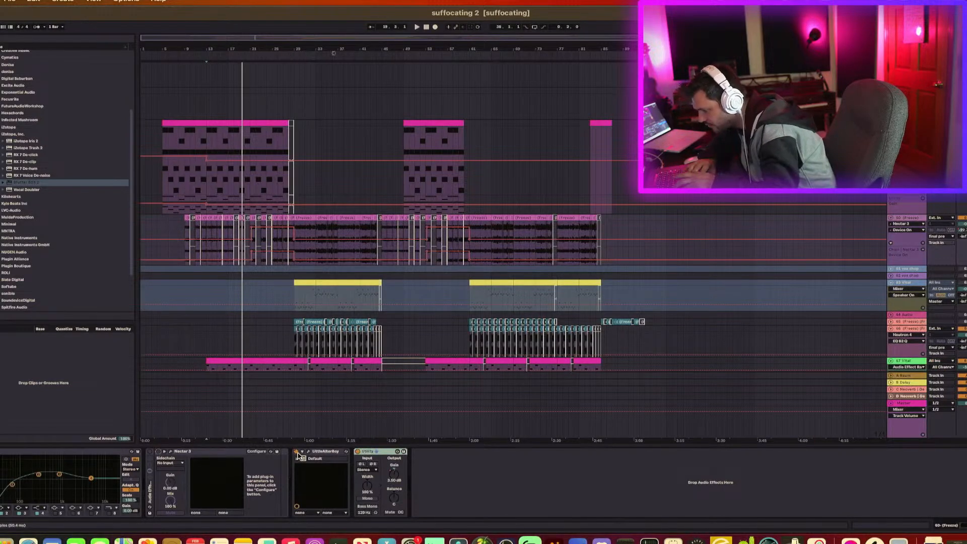
# Step: Show the LittleAlterBoy Device On and Formant automation and the Utility Gain automation in separate new lanes
pyautogui.rightClick(298, 455)
pyautogui.click(307, 463)
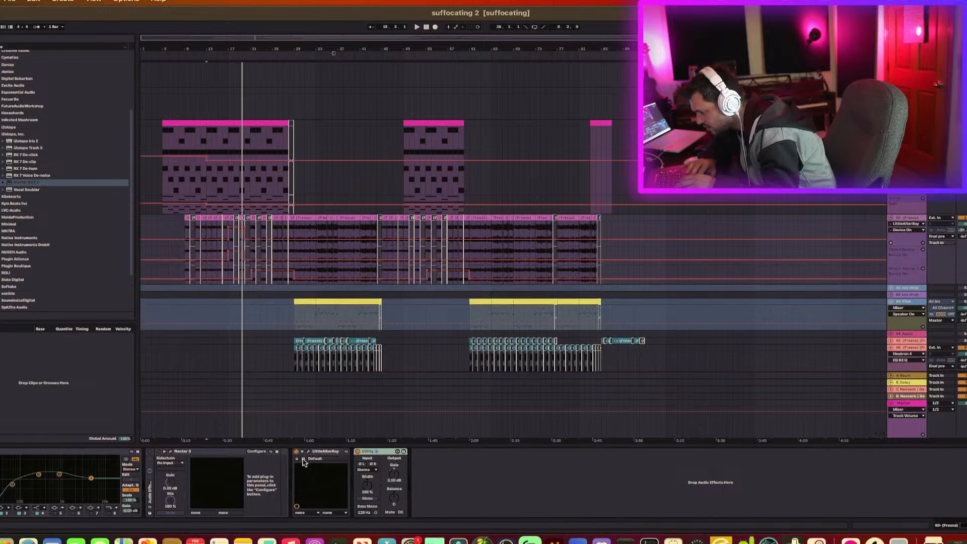
pyautogui.click(303, 453)
pyautogui.rightClick(362, 497)
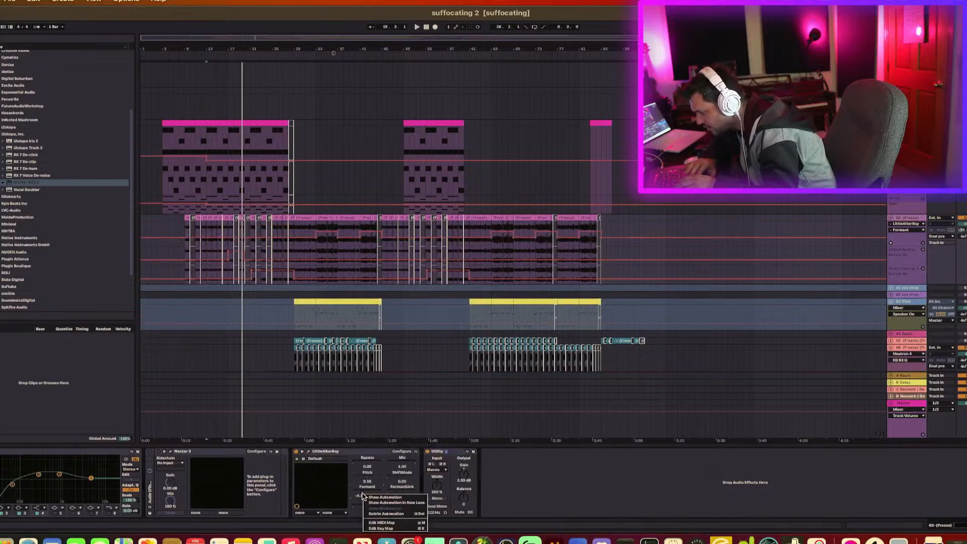
pyautogui.click(381, 504)
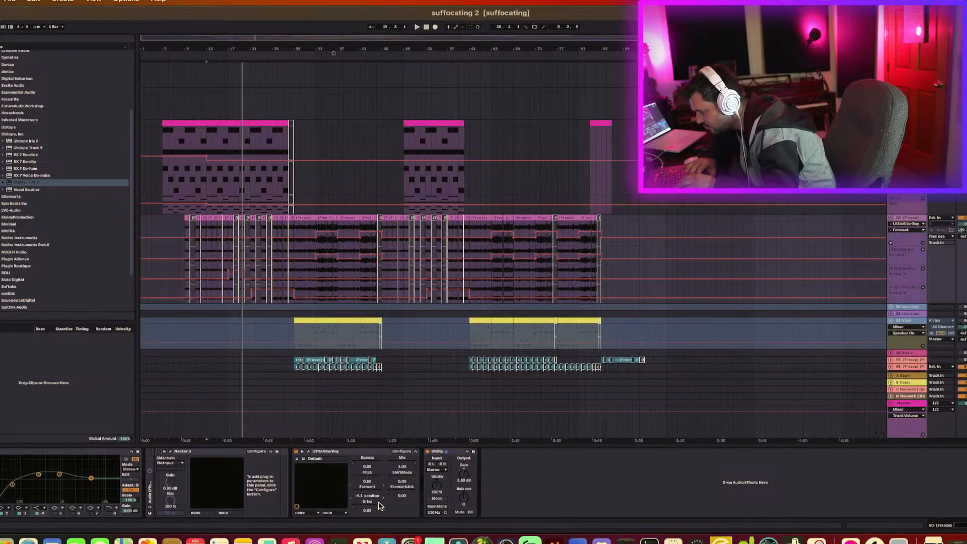
pyautogui.rightClick(464, 481)
pyautogui.click(475, 486)
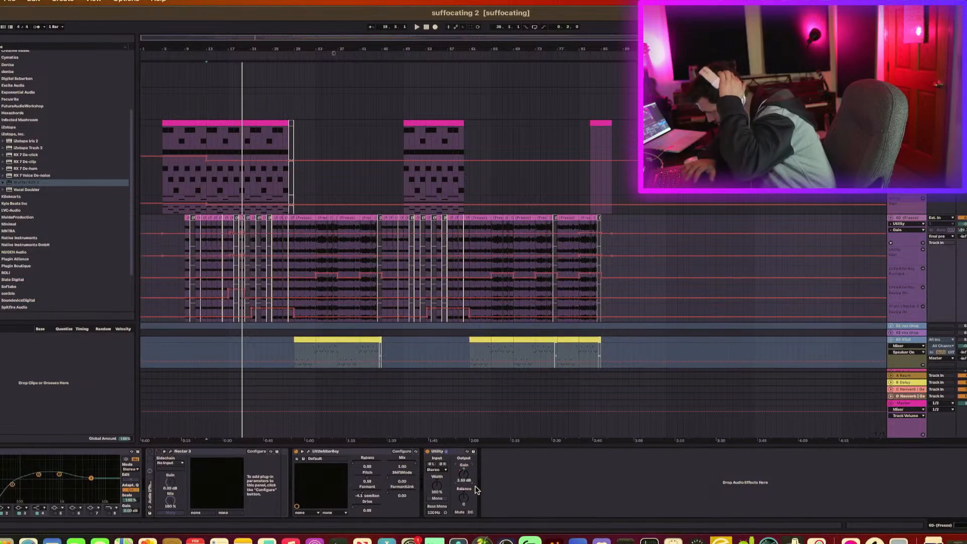
# Step: Group the Nectar 3, LittleAlterBoy and Utility devices on the frozen track into one audio effect rack
pyautogui.scroll(-2, 370, 240)
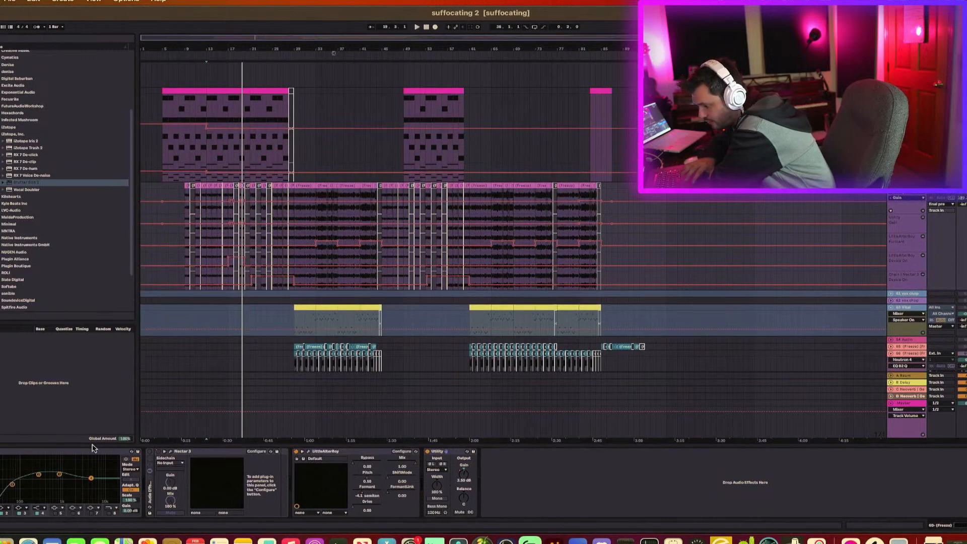
pyautogui.click(150, 497)
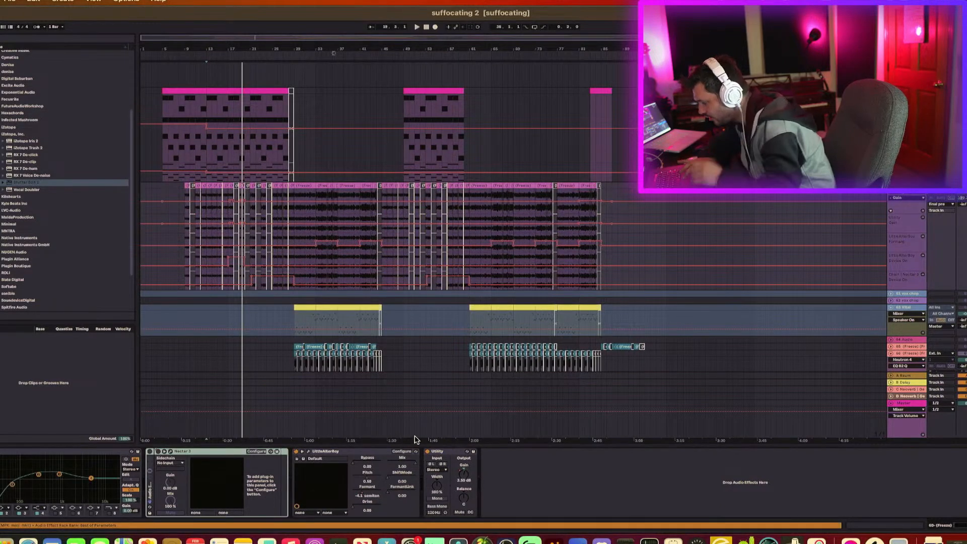
pyautogui.keyDown('shift'); pyautogui.click(446, 452); pyautogui.keyUp('shift')
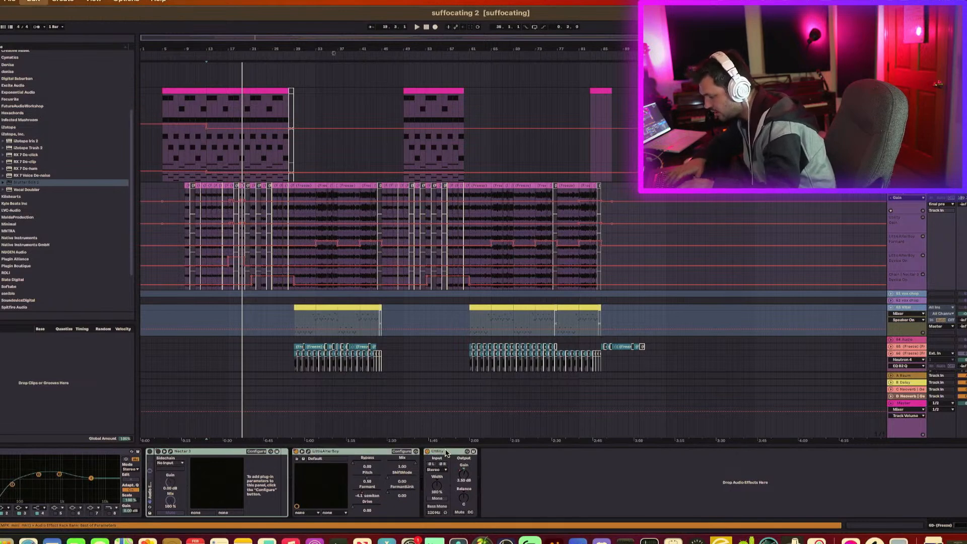
pyautogui.press('super+g')
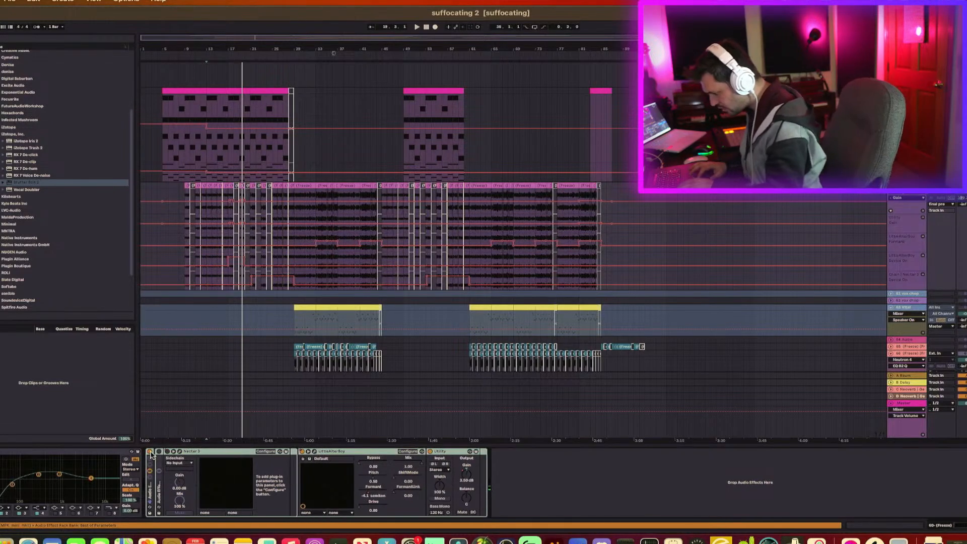
# Step: Play the frozen track from bar 13 and around bar 16, comparing the sound with the effect rack bypassed and enabled
pyautogui.press('space')
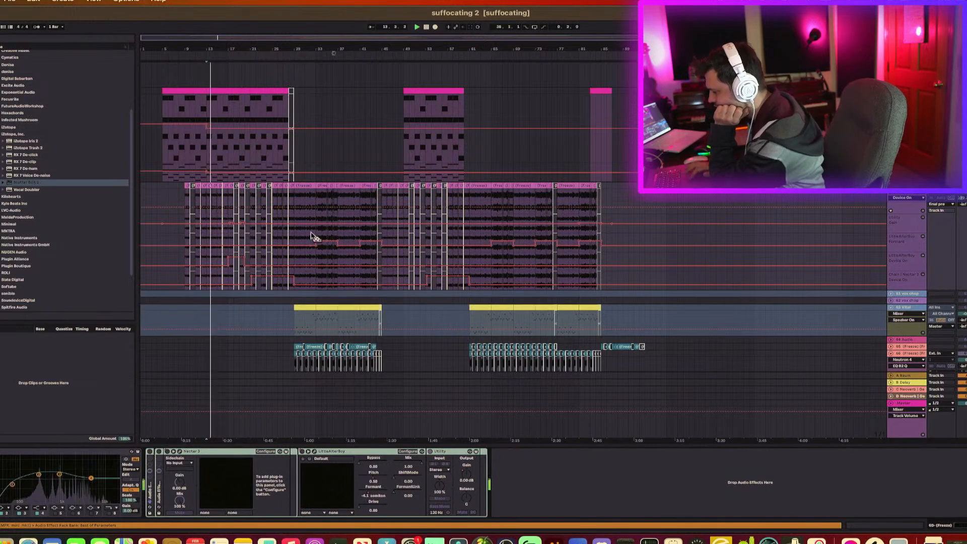
pyautogui.click(222, 233)
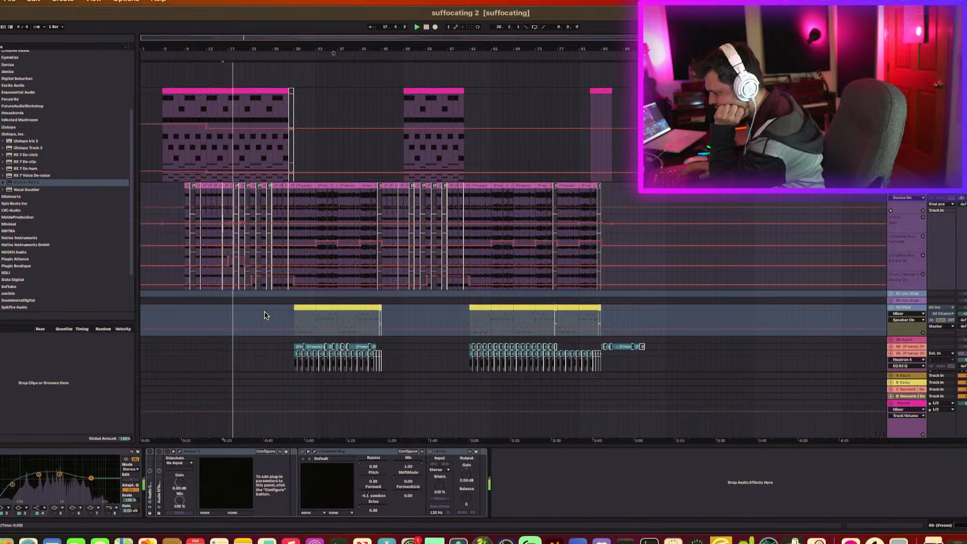
pyautogui.click(150, 452)
pyautogui.press('space')
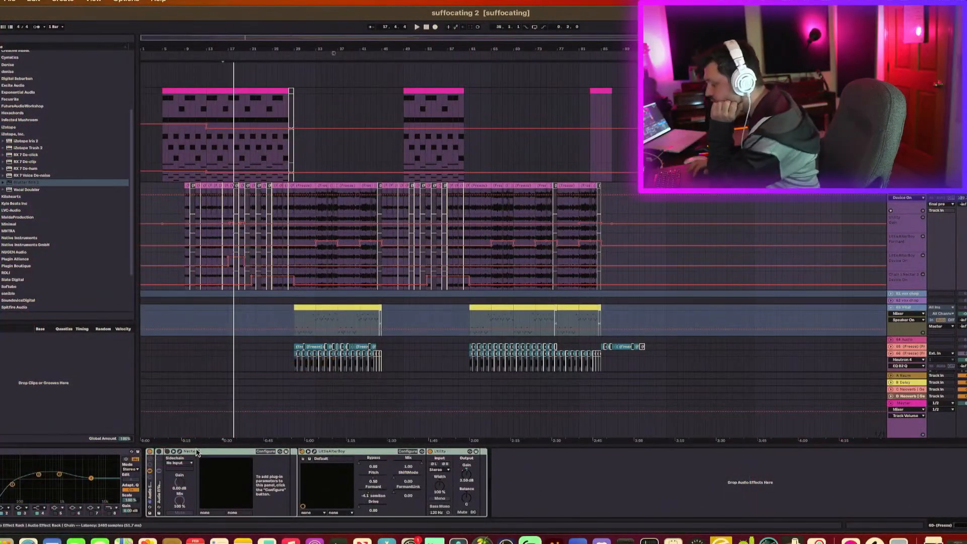
# Step: Show the oscillator Voices automation of the Vital track above the frozen track in a new lane and make the lane taller
pyautogui.click(180, 159)
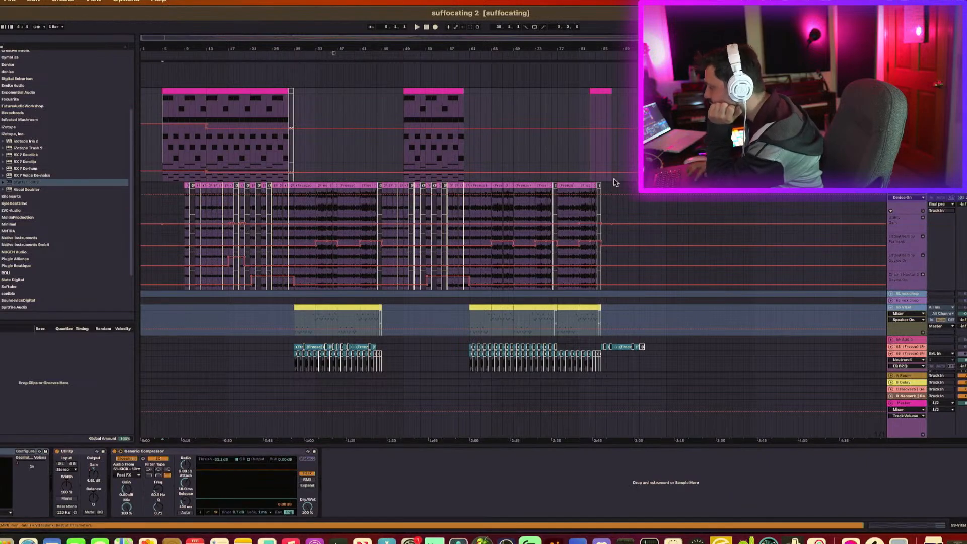
pyautogui.rightClick(20, 467)
pyautogui.click(45, 475)
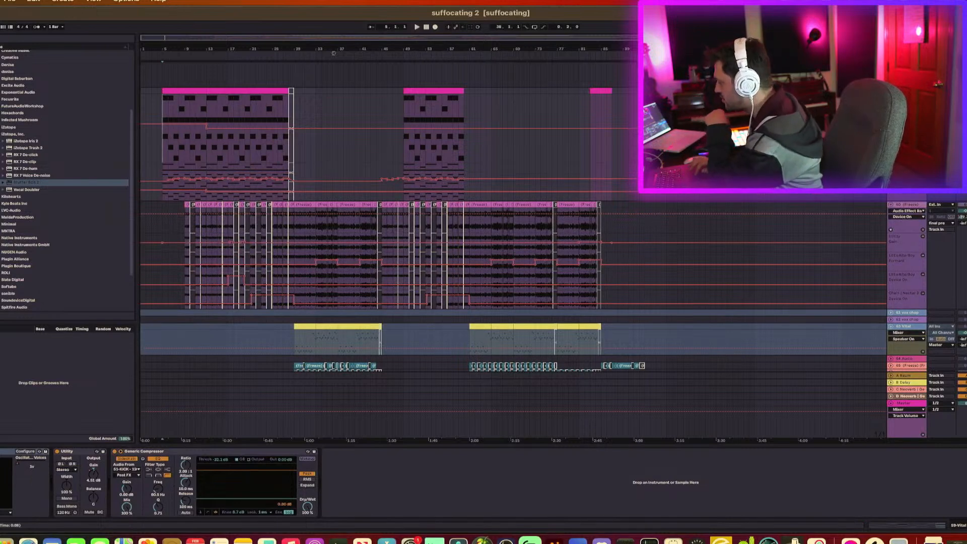
pyautogui.click(909, 204)
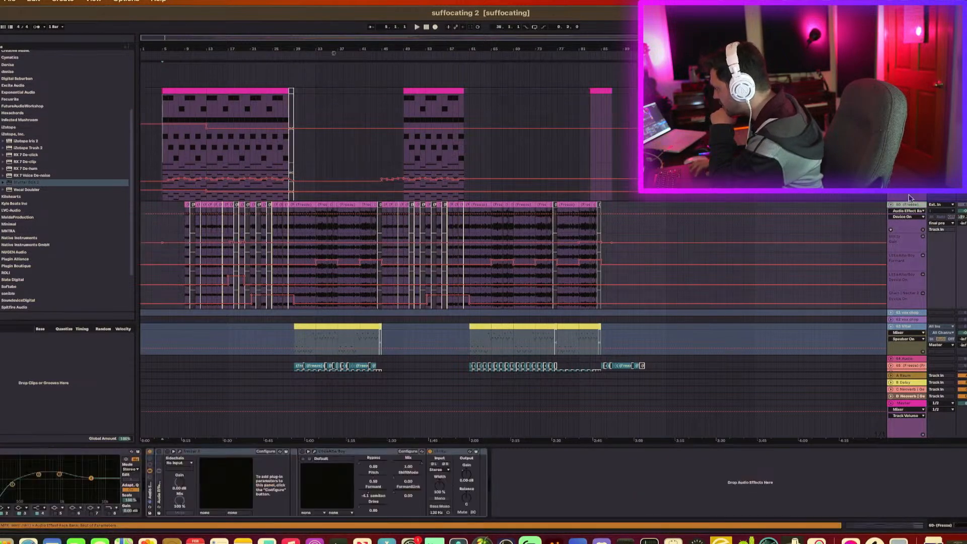
pyautogui.moveTo(911, 183); pyautogui.dragTo(910, 239)
# Step: Play the Vital track's pattern from bar 5 to hear its stepped voices automation
pyautogui.click(168, 216)
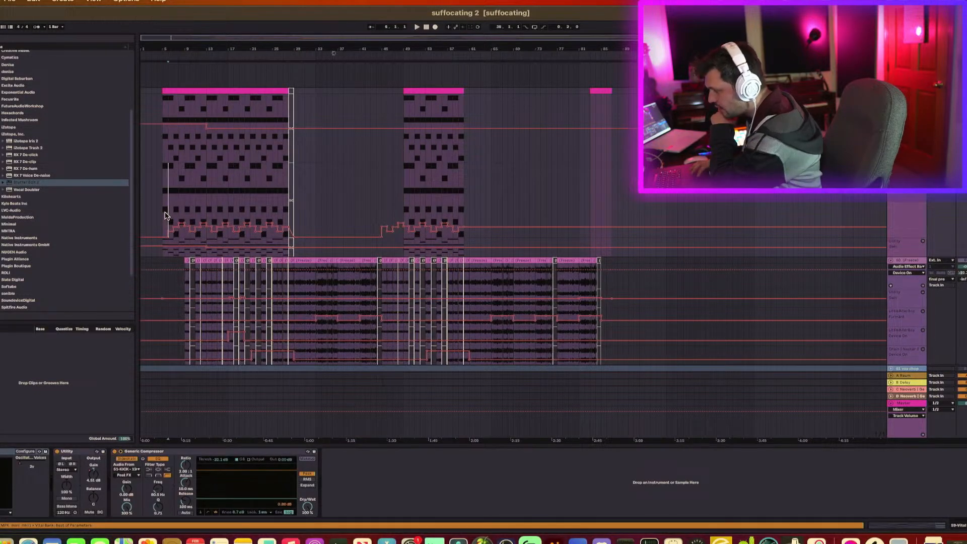
pyautogui.click(162, 217)
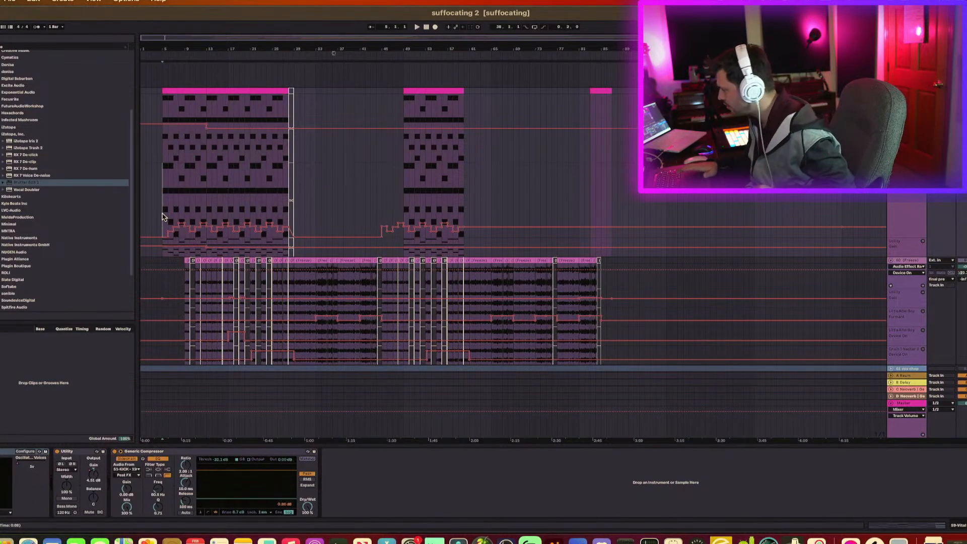
pyautogui.press('space')
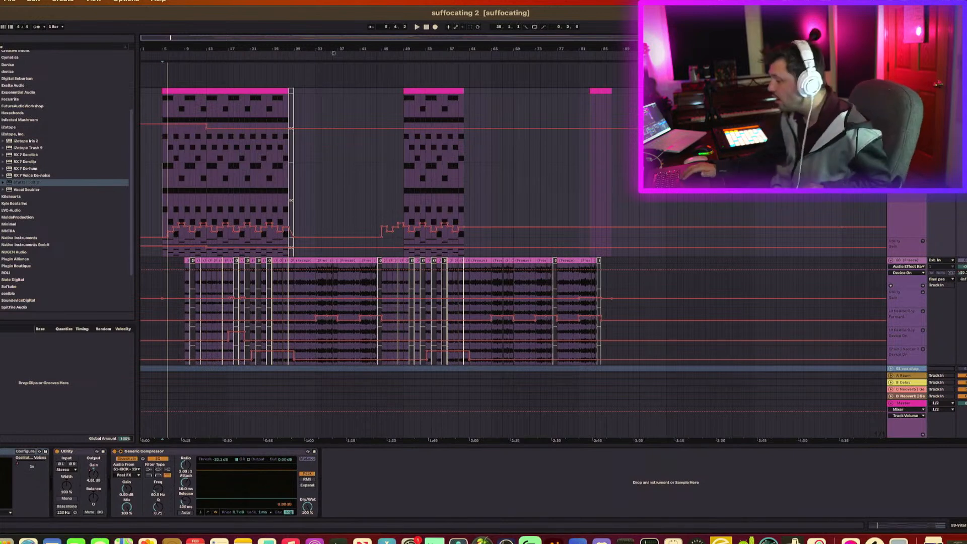
pyautogui.press('space')
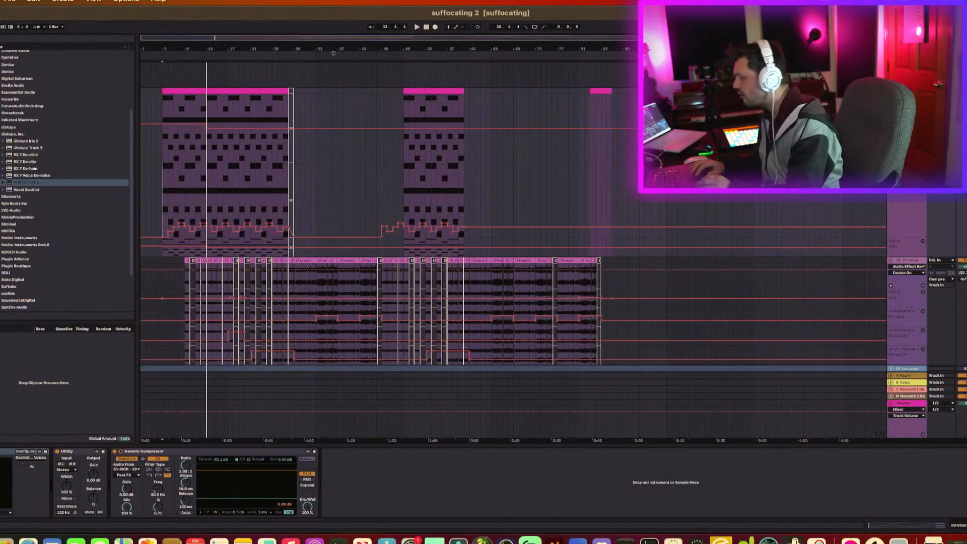
pyautogui.press('space')
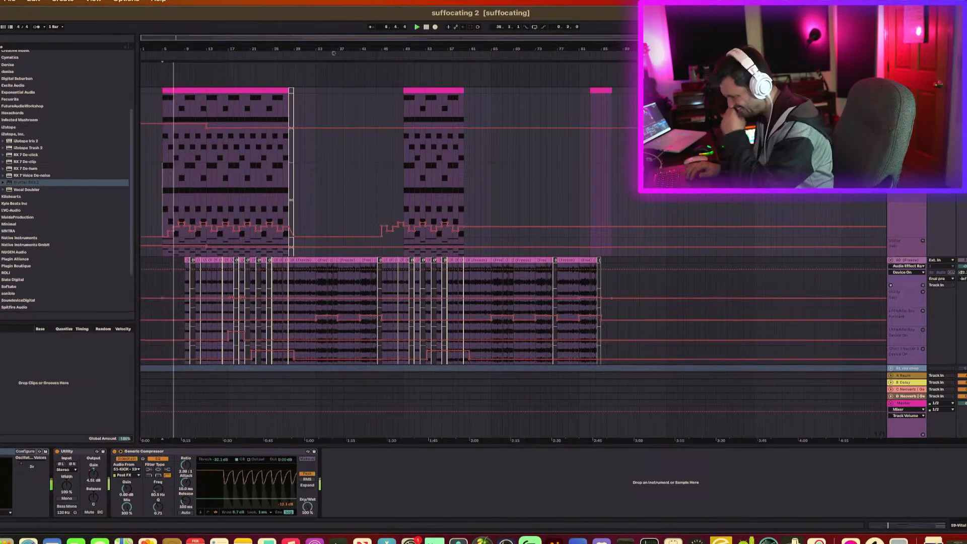
# Step: Play the arrangement from bar 29, where the yellow clips of the lower Vital track begin
pyautogui.scroll(-10, 347, 183)
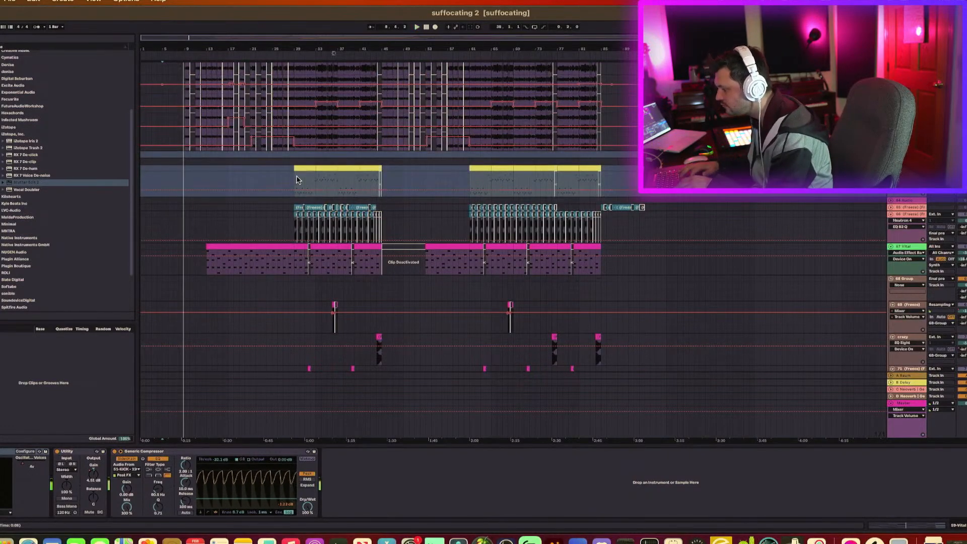
pyautogui.click(295, 181)
pyautogui.scroll(5, 546, 229)
pyautogui.scroll(2, 545, 229)
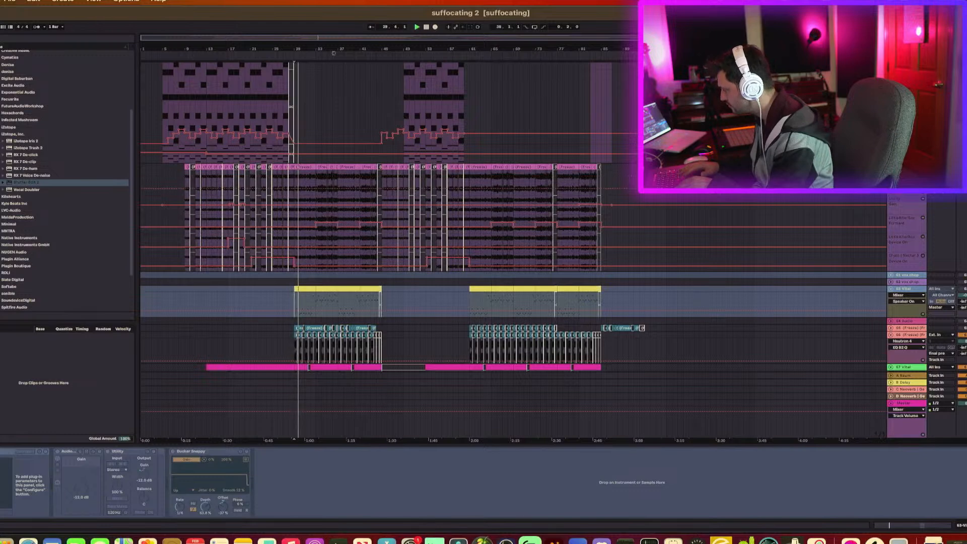
pyautogui.press('space')
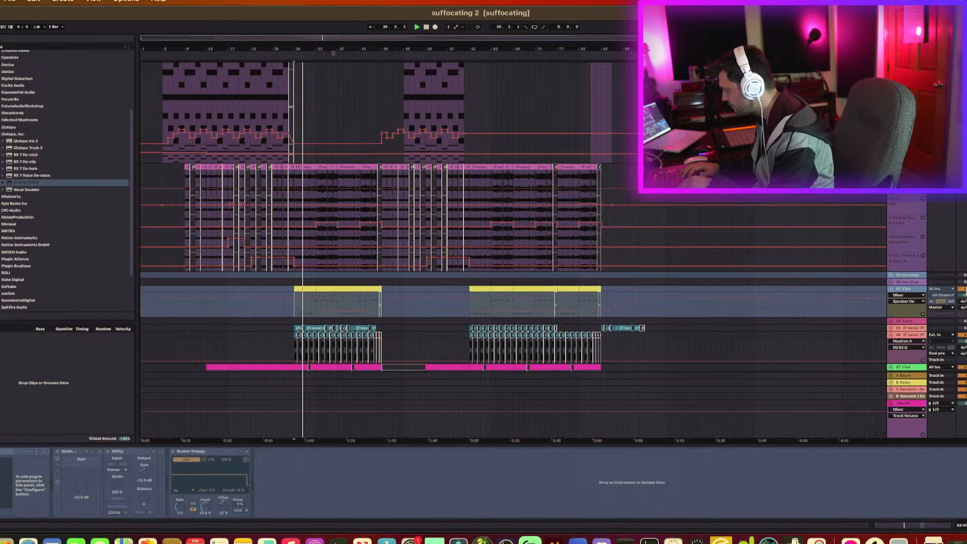
# Step: Look through the bass, lead vocal and group tracks down to the piano track while playing the section from bar 29
pyautogui.scroll(-10, 964, 291)
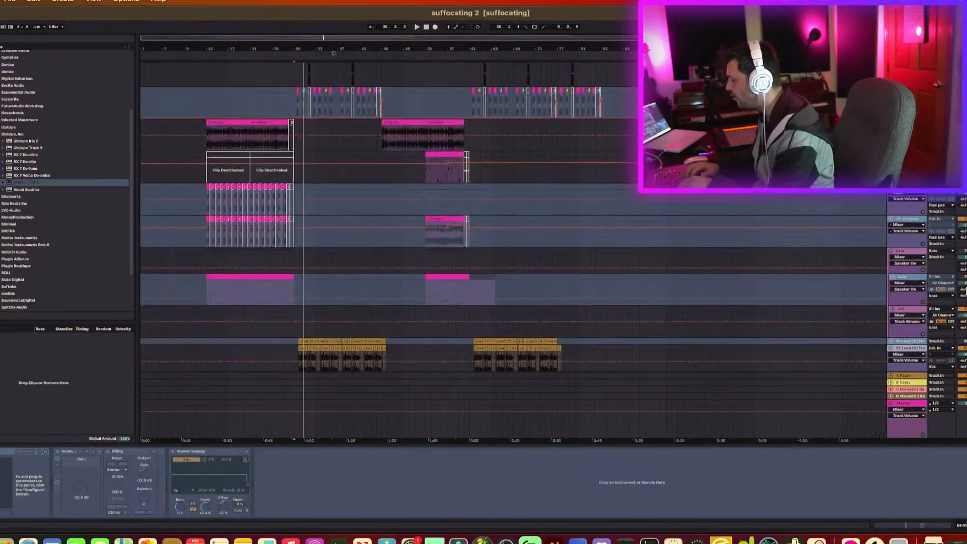
pyautogui.scroll(-1, 966, 290)
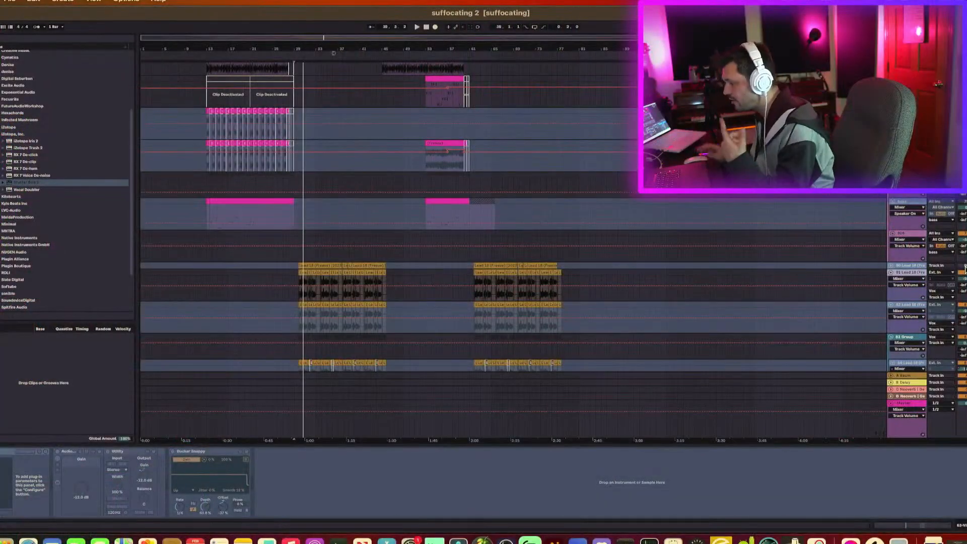
pyautogui.scroll(5, 873, 240)
pyautogui.scroll(4, 874, 240)
pyautogui.press('space')
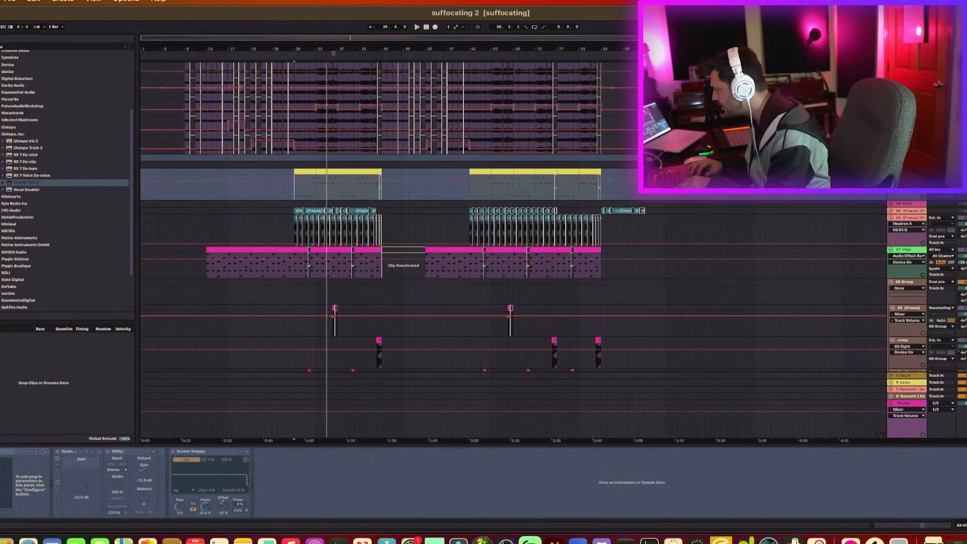
pyautogui.scroll(-10, 504, 252)
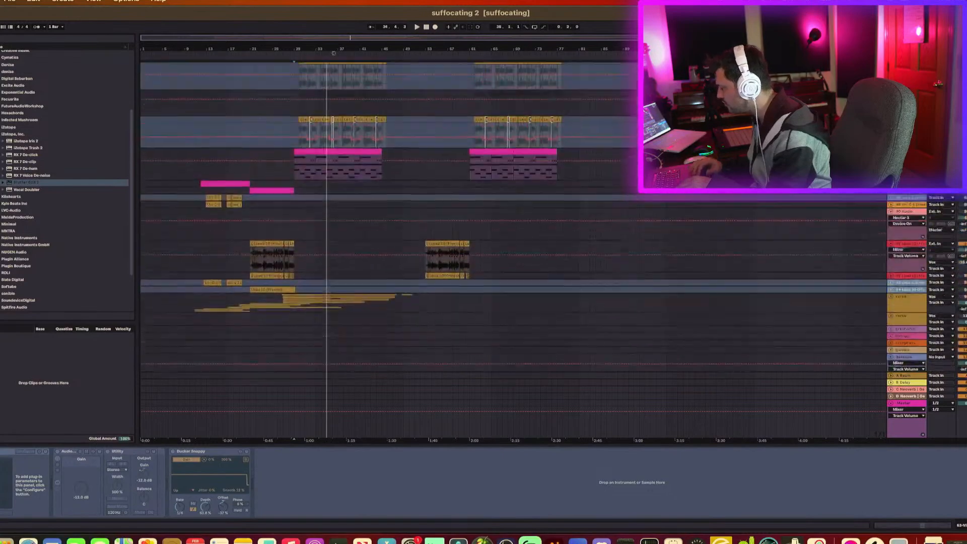
pyautogui.scroll(-5, 504, 252)
pyautogui.click(965, 300)
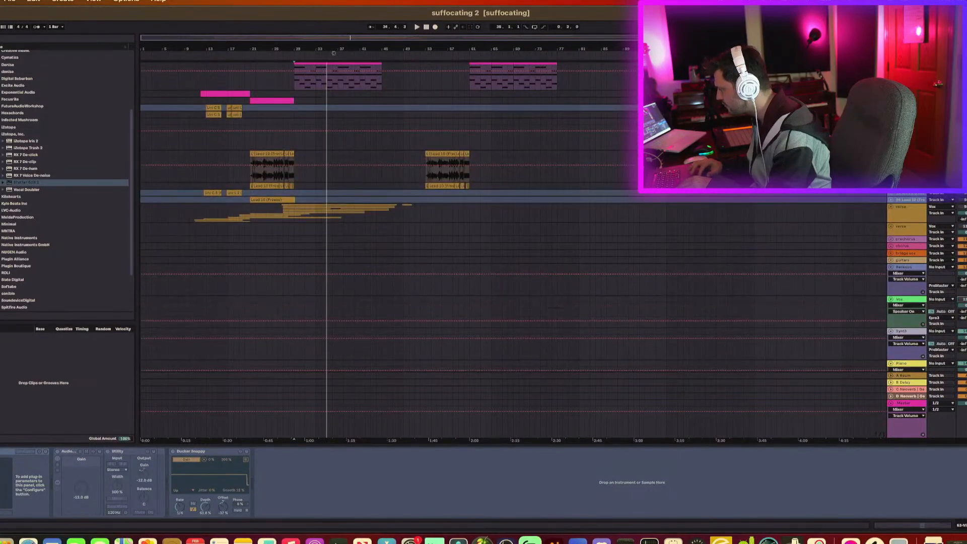
pyautogui.scroll(10, 504, 251)
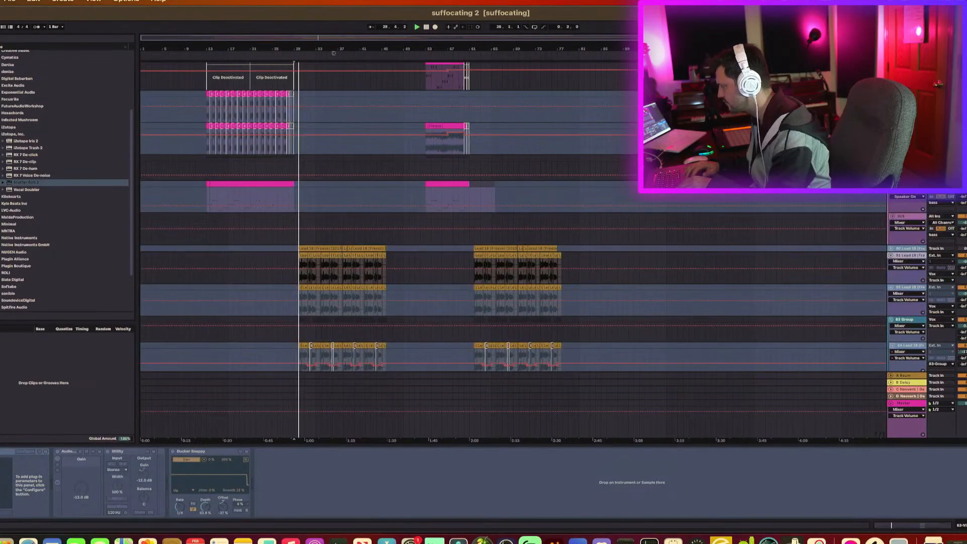
pyautogui.scroll(-8, 504, 252)
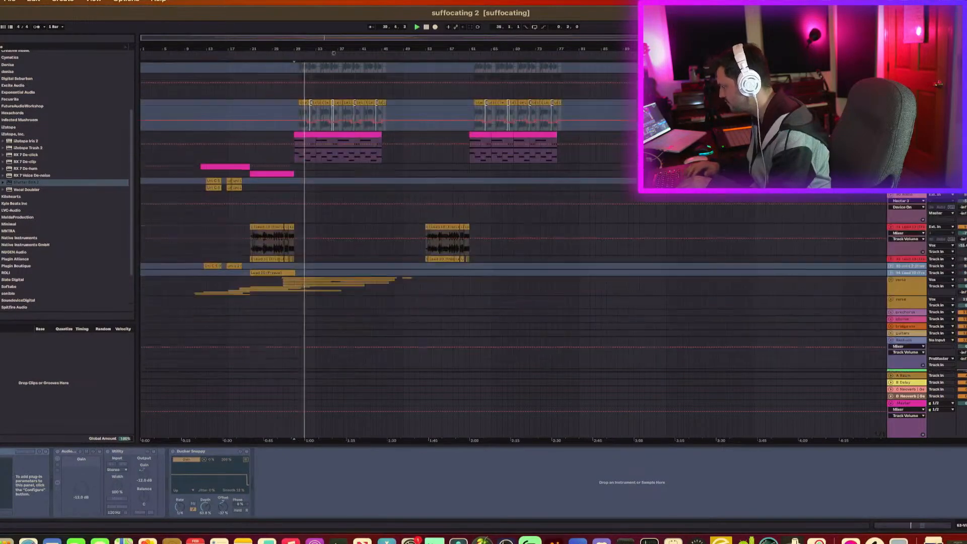
pyautogui.scroll(-3, 504, 252)
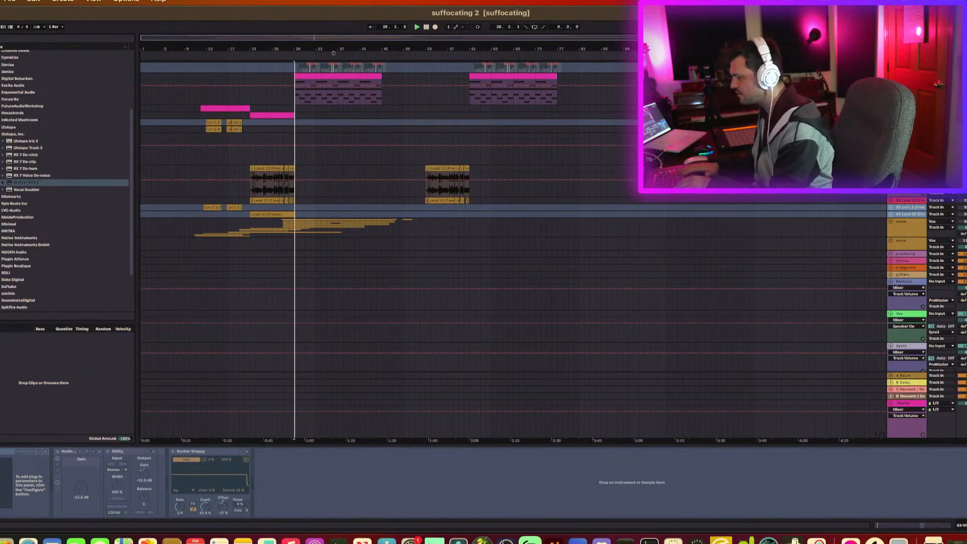
pyautogui.scroll(11, 816, 315)
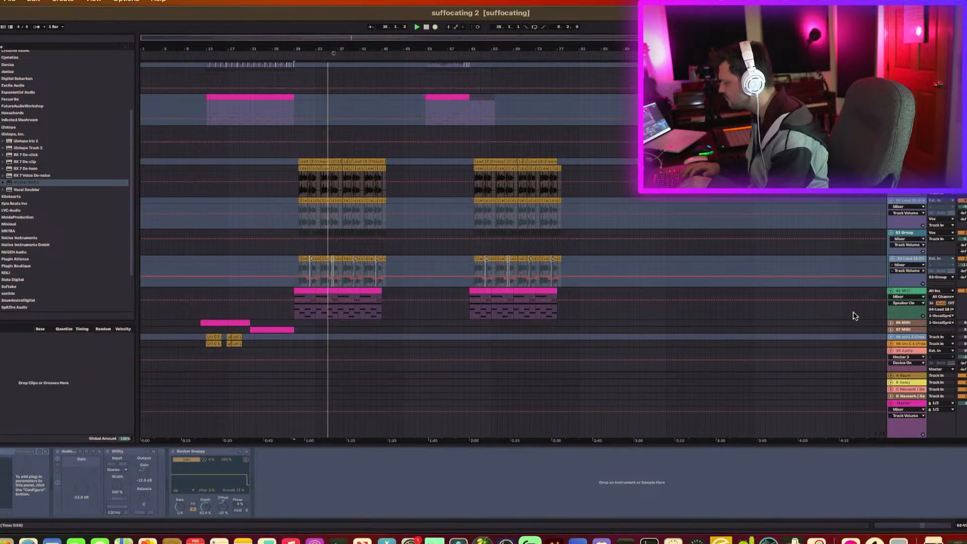
pyautogui.scroll(5, 855, 316)
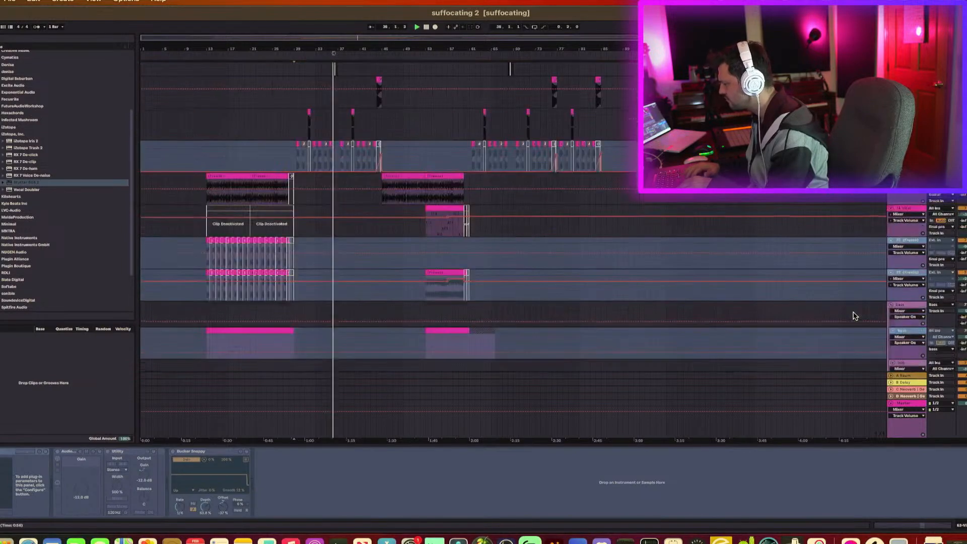
pyautogui.scroll(6, 855, 316)
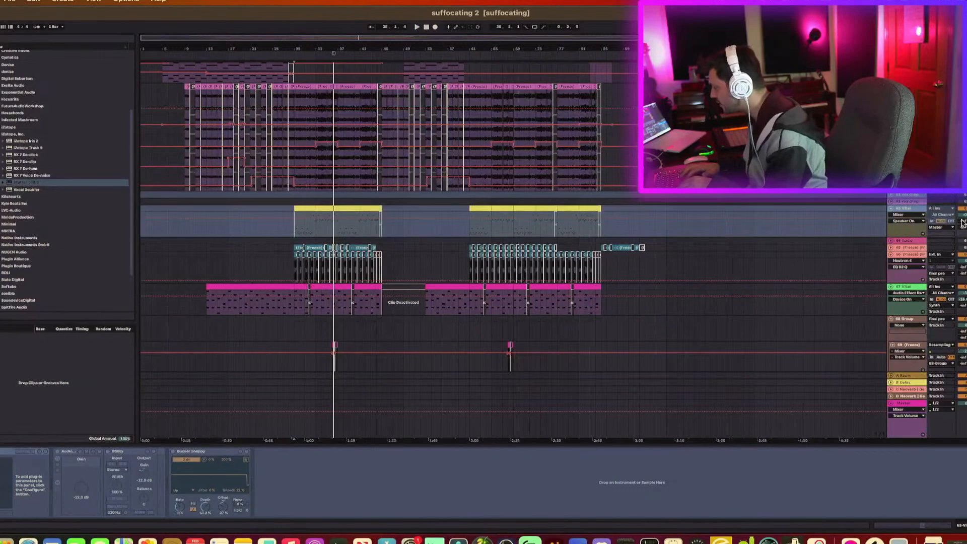
# Step: Play the section from bar 29 again, toggling the Vital track with the yellow clips to compare the sound
pyautogui.press('space')
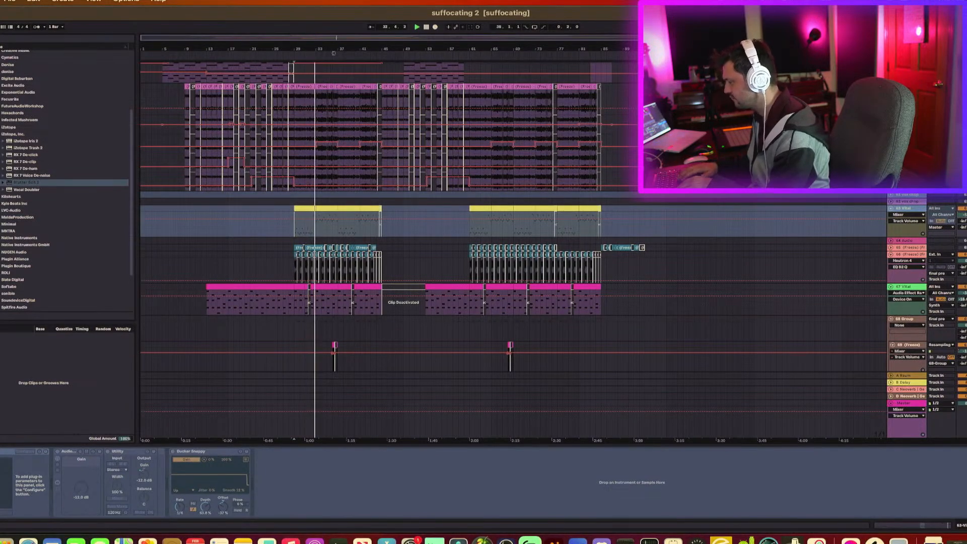
pyautogui.click(963, 208)
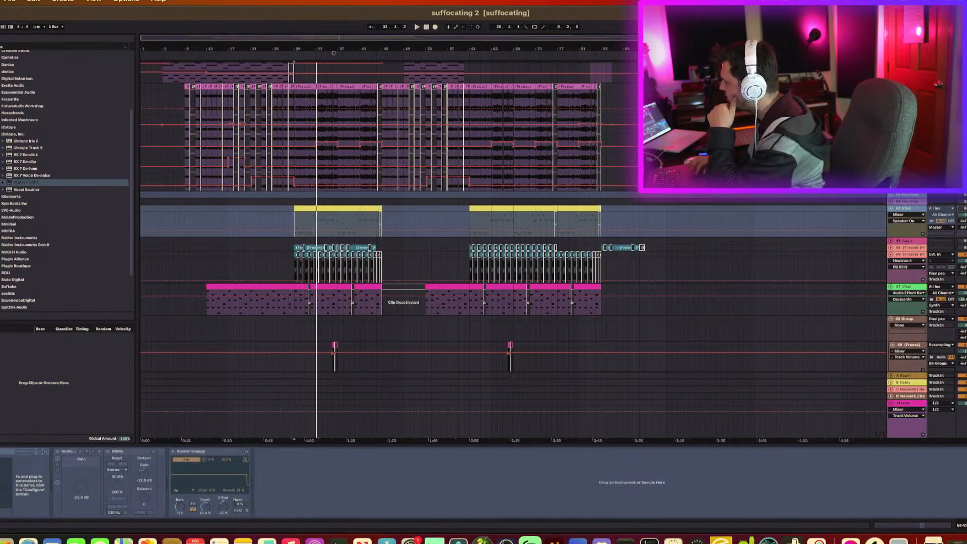
pyautogui.press('space')
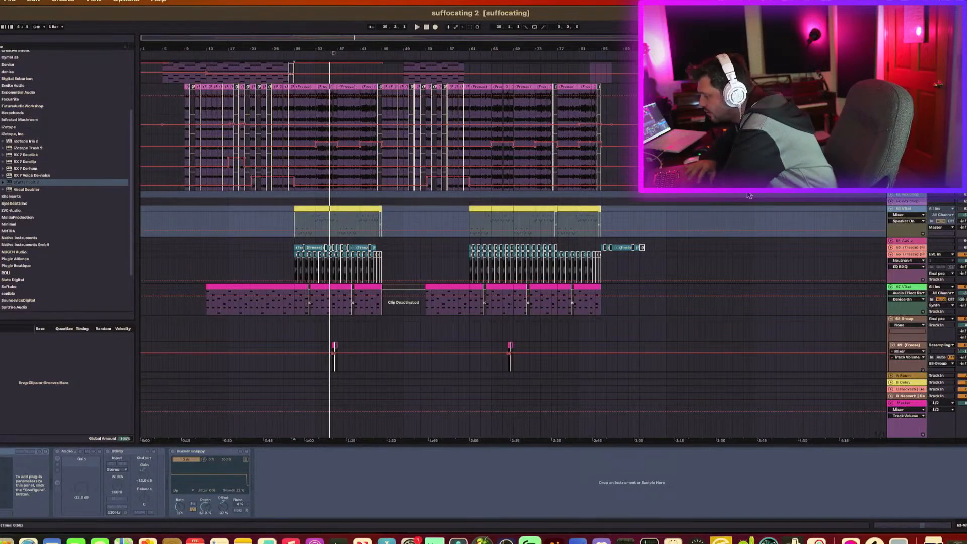
# Step: Select the frozen guitar clip at bar 45 and play it with its Limiter device in view
pyautogui.scroll(-10, 657, 223)
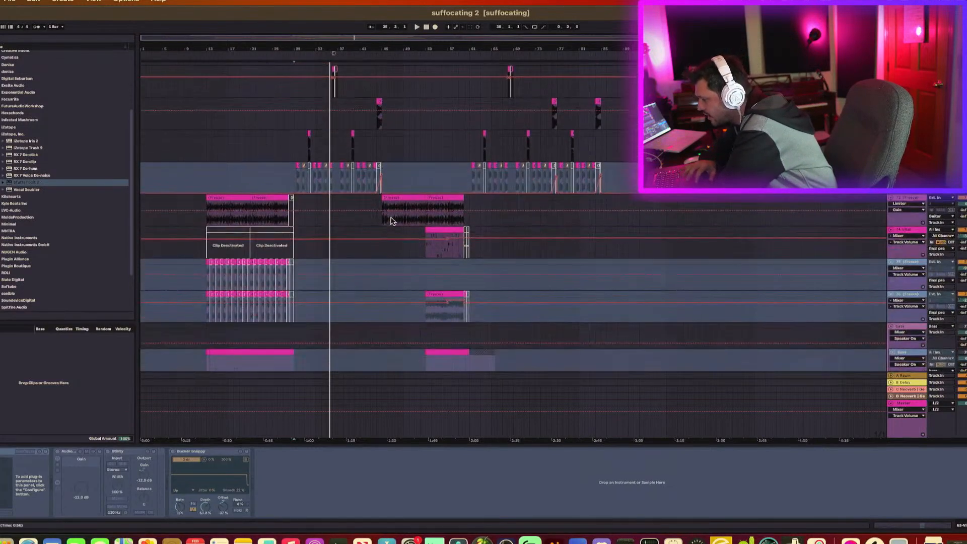
pyautogui.click(393, 201)
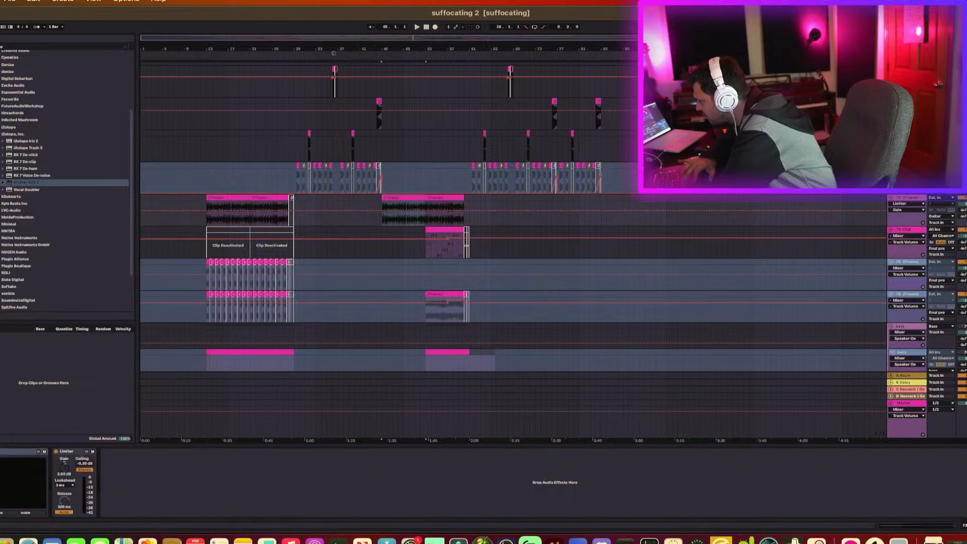
pyautogui.press('space')
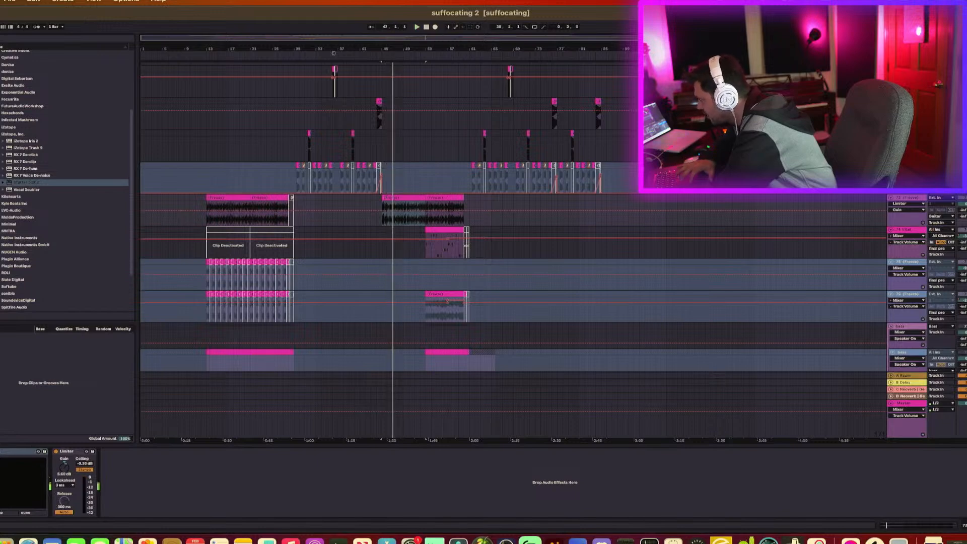
# Step: Play the section from bar 61 on the frozen track with the short pink clips while looking over the tracks above it
pyautogui.click(472, 182)
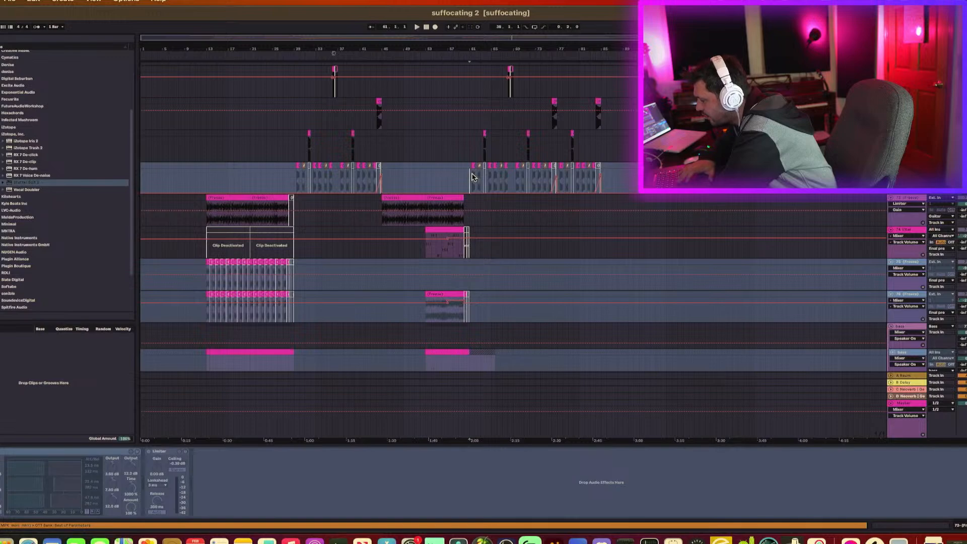
pyautogui.scroll(5, 472, 177)
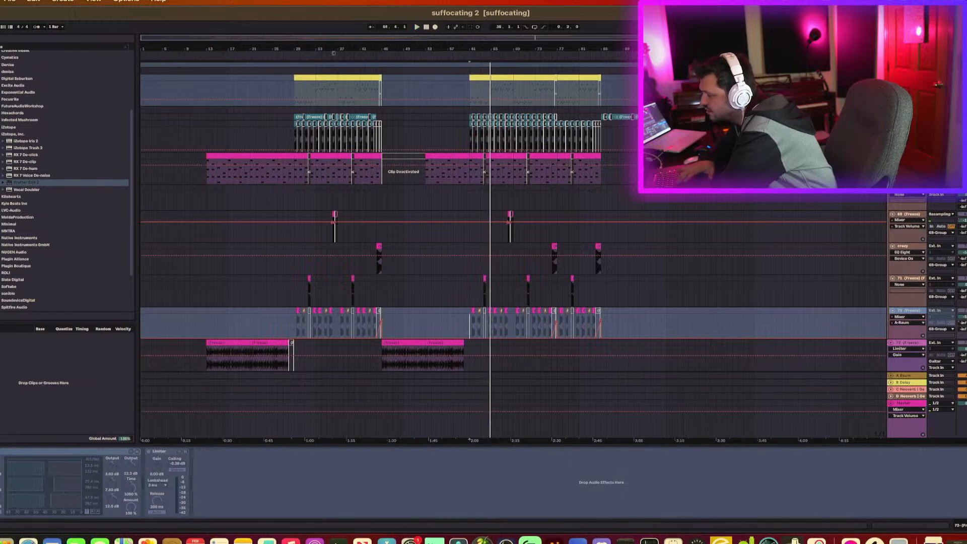
pyautogui.press('space')
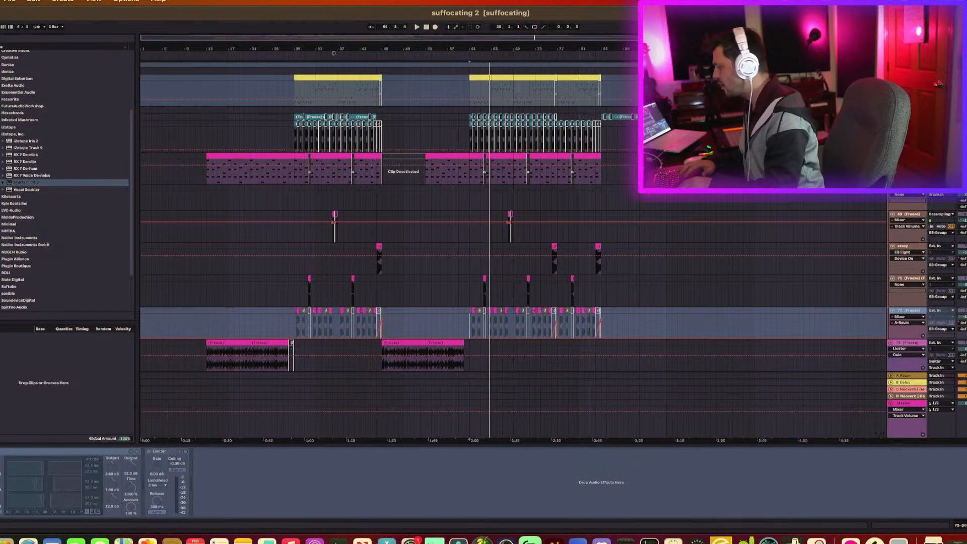
# Step: Find the short pink frozen clips in the upper tracks, select one near bar 33 and play it at close range
pyautogui.scroll(5, 513, 241)
pyautogui.scroll(6, 513, 217)
pyautogui.scroll(20, 513, 217)
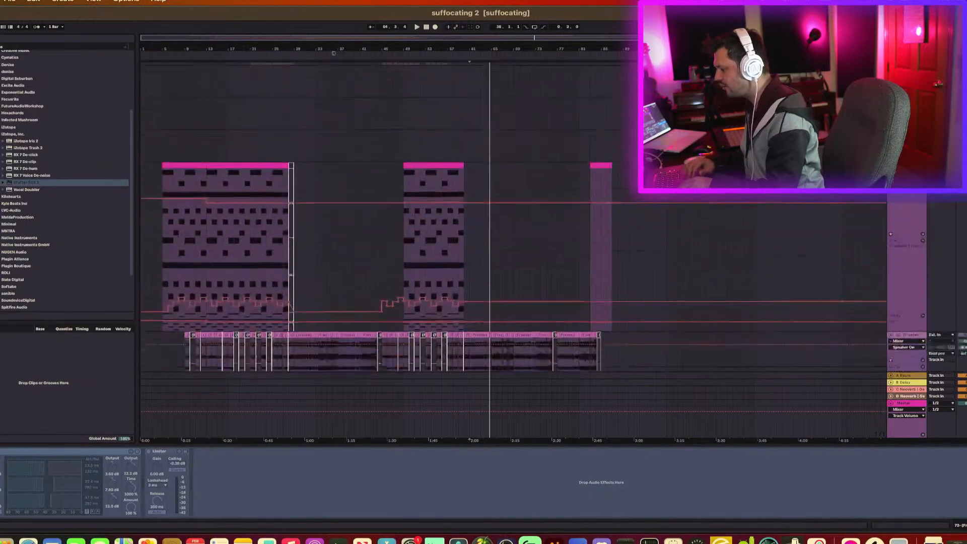
pyautogui.scroll(-10, 513, 217)
pyautogui.scroll(10, 513, 217)
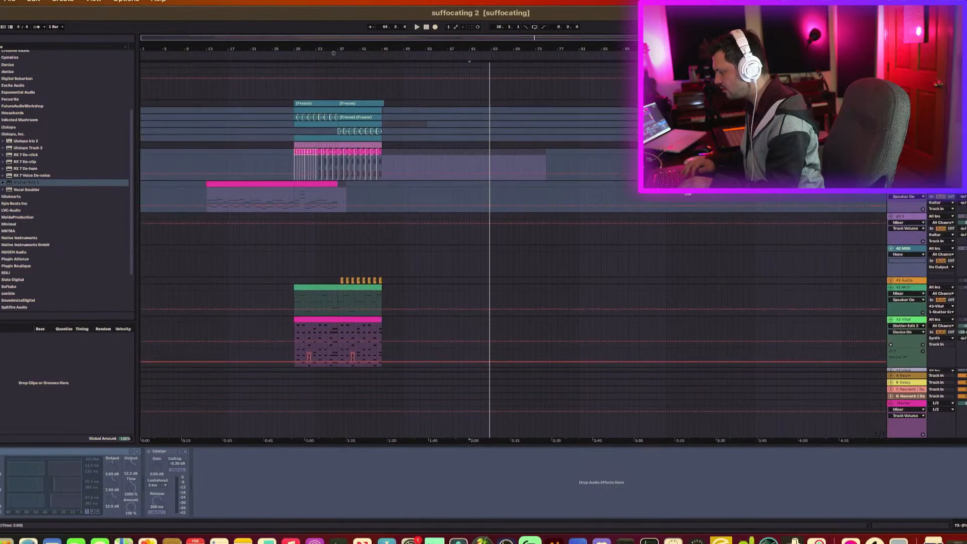
pyautogui.click(319, 152)
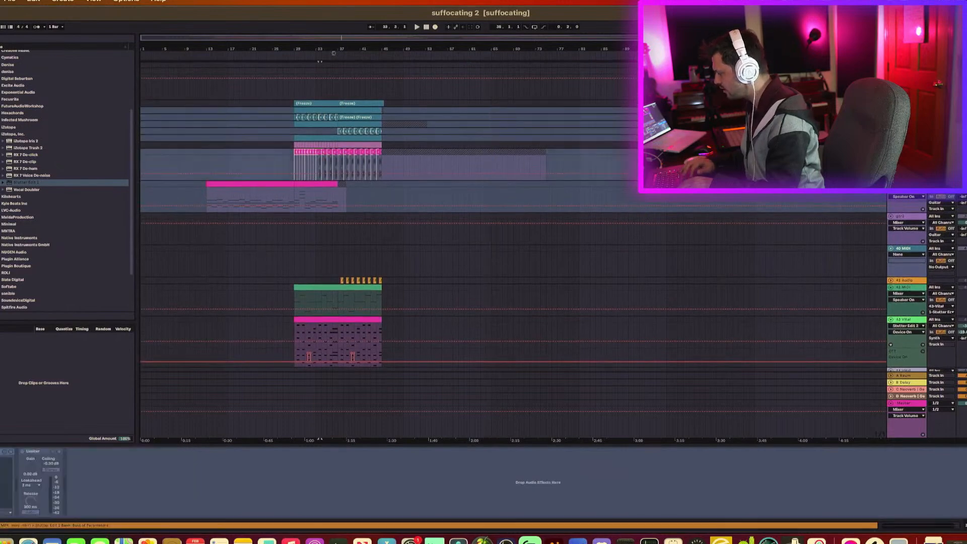
pyautogui.press('space')
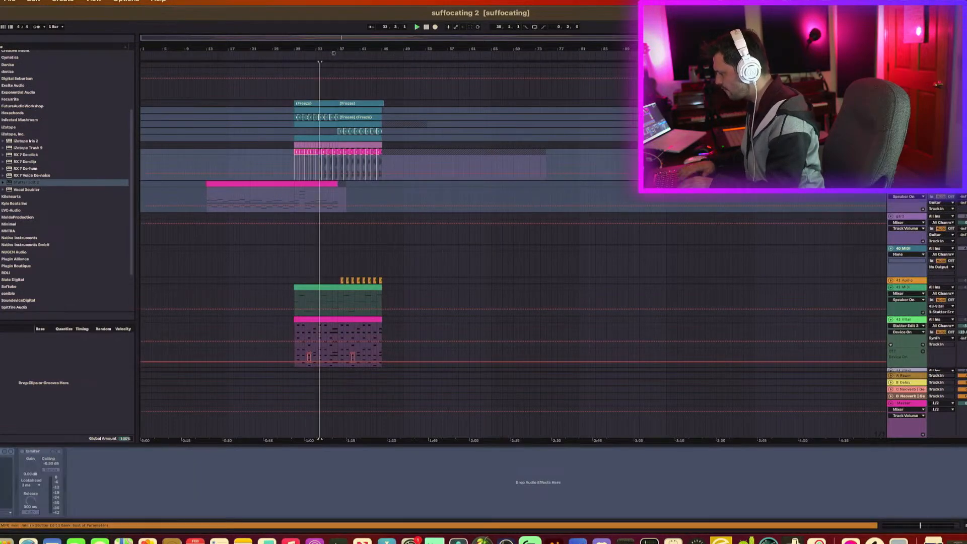
pyautogui.scroll(-2, 680, 212)
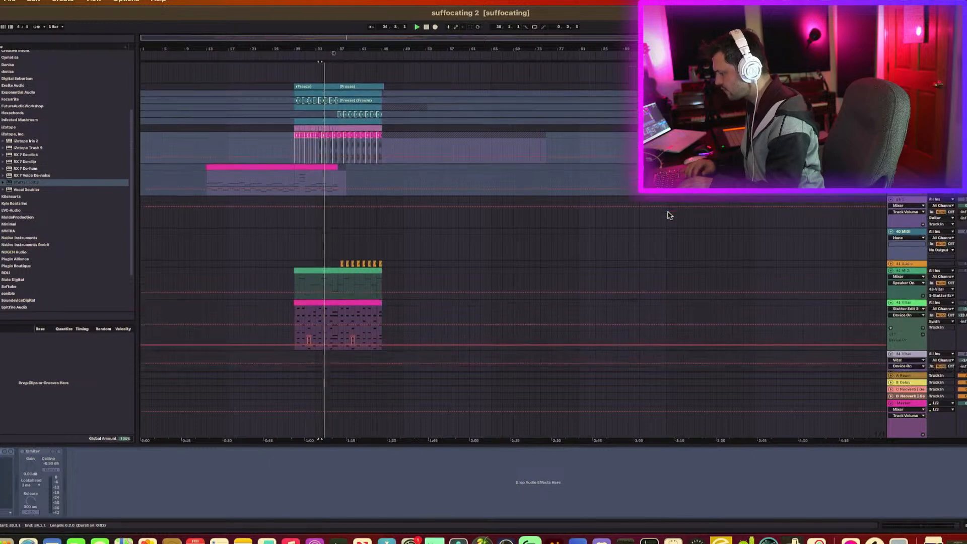
pyautogui.scroll(2, 669, 215)
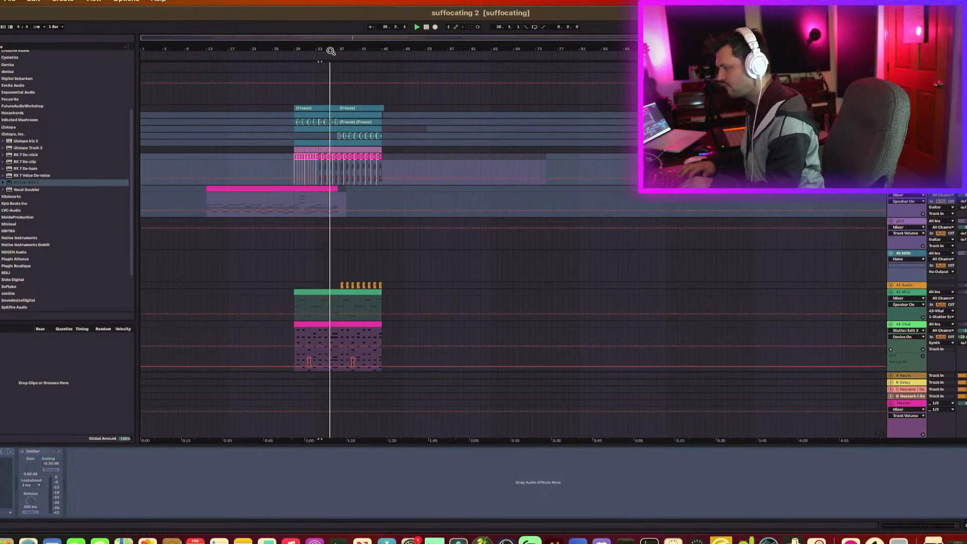
pyautogui.moveTo(330, 50); pyautogui.dragTo(330, 81)
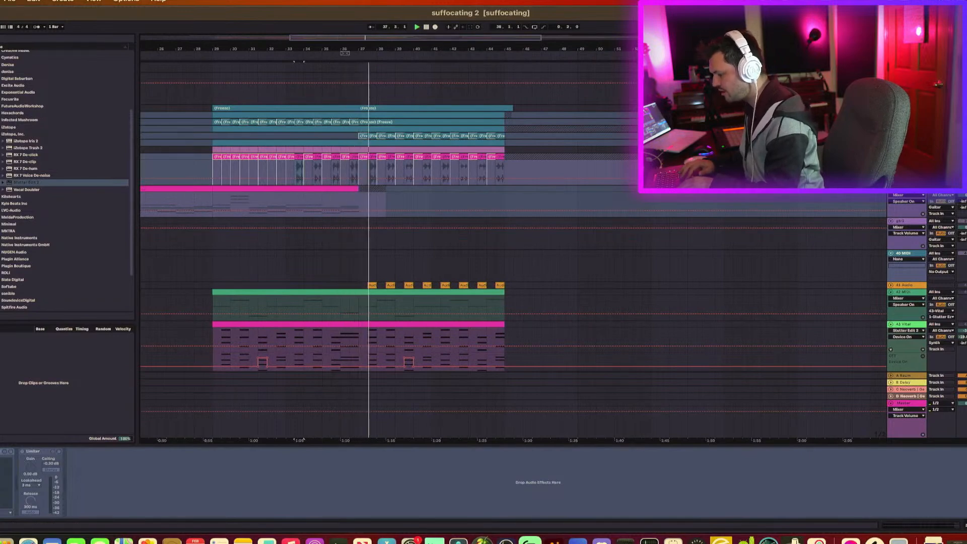
pyautogui.scroll(-3, 513, 252)
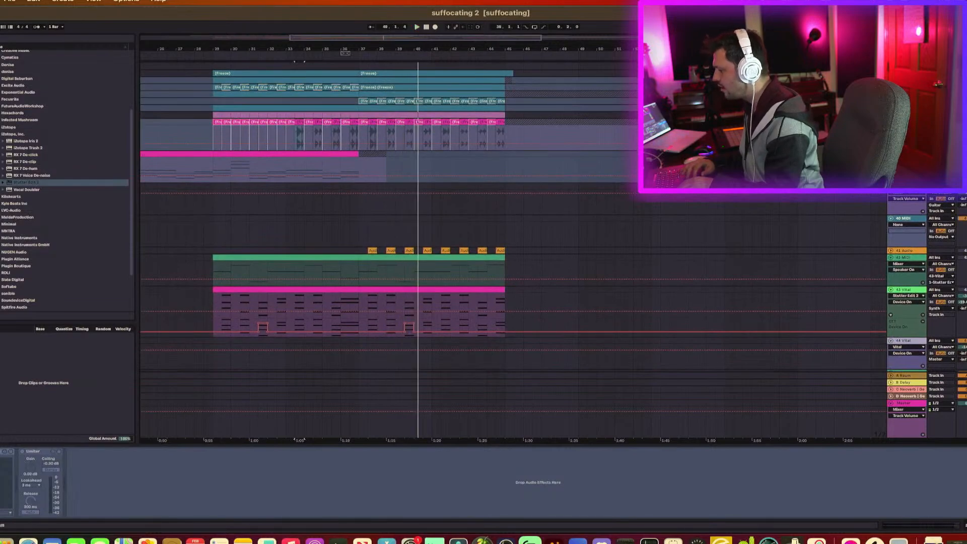
# Step: Show the device chain of the Vital track with the long pink clips and play the section from near bar 33
pyautogui.scroll(-15, 513, 252)
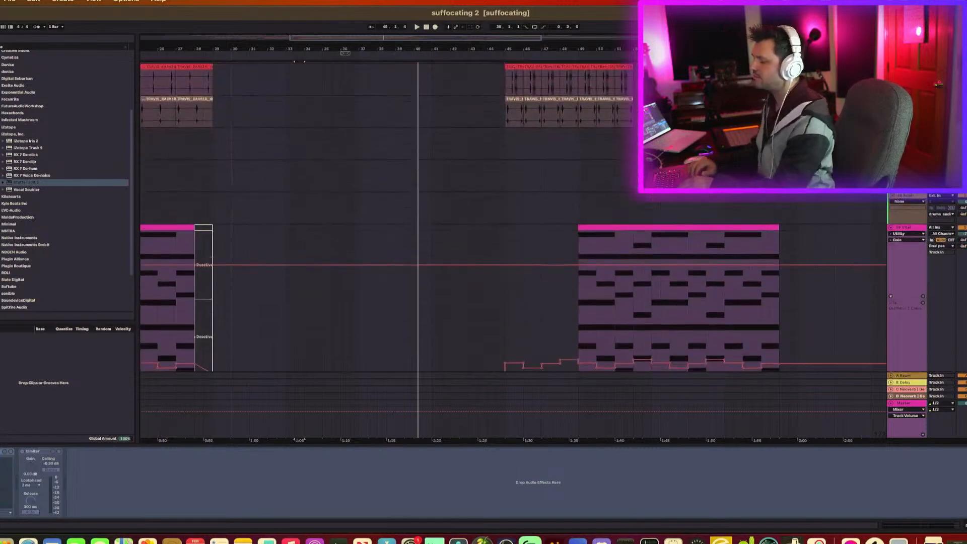
pyautogui.scroll(-10, 513, 252)
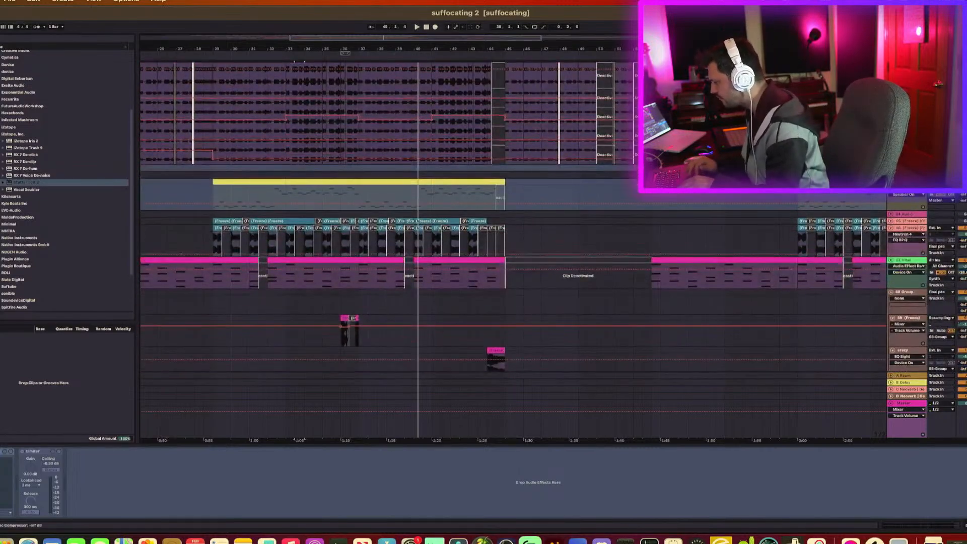
pyautogui.click(920, 264)
pyautogui.scroll(-4, 920, 265)
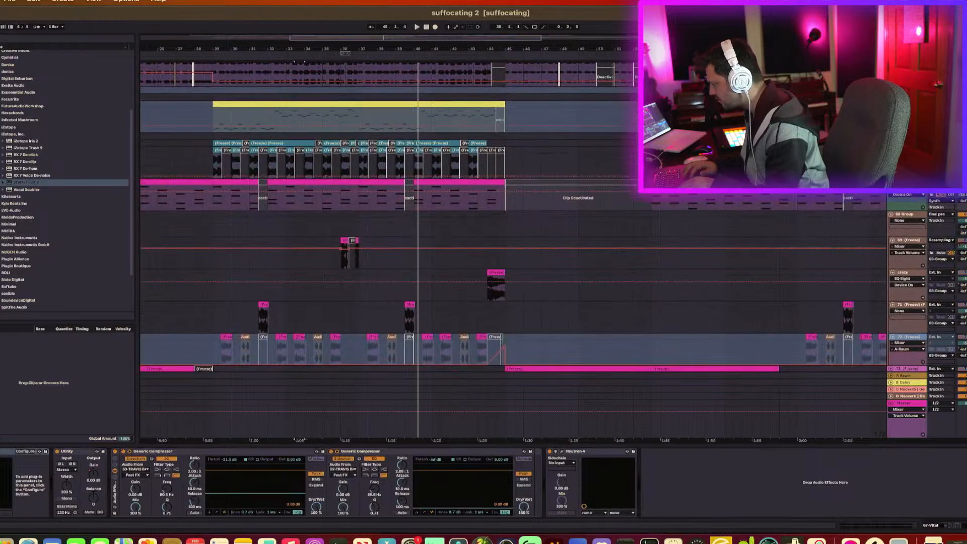
pyautogui.scroll(-2, 554, 218)
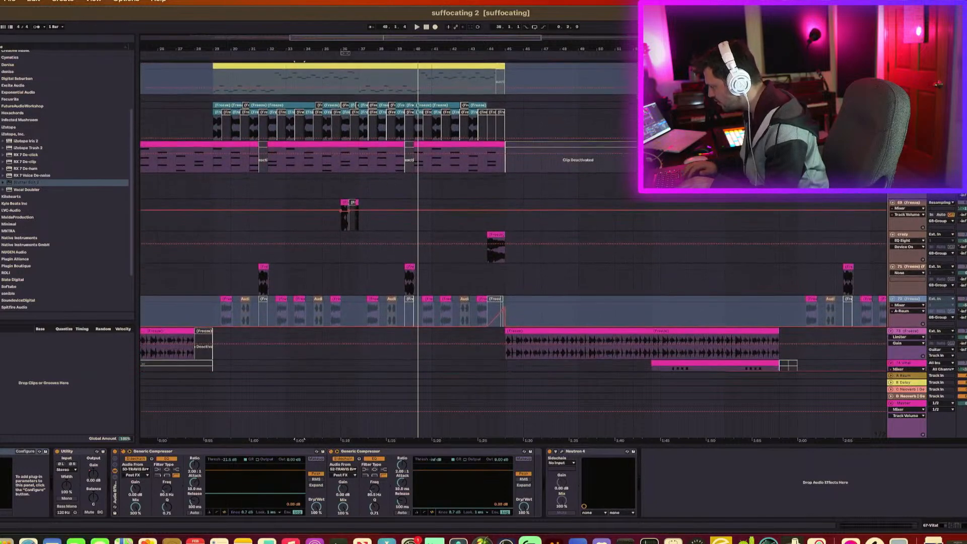
pyautogui.press('space')
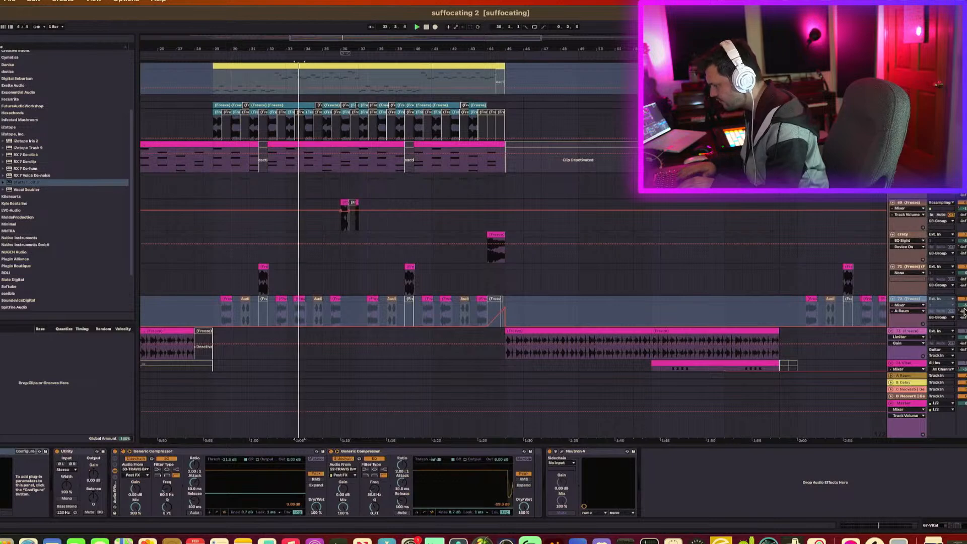
# Step: Play the section from bar 29 twice, looking over the frozen tracks and the Vital track with the yellow clips
pyautogui.click(215, 280)
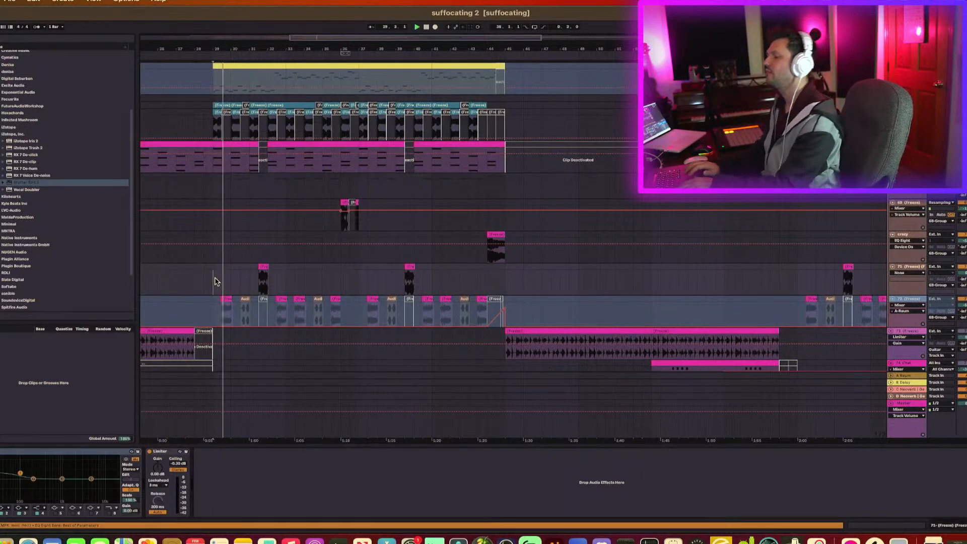
pyautogui.scroll(1, 280, 237)
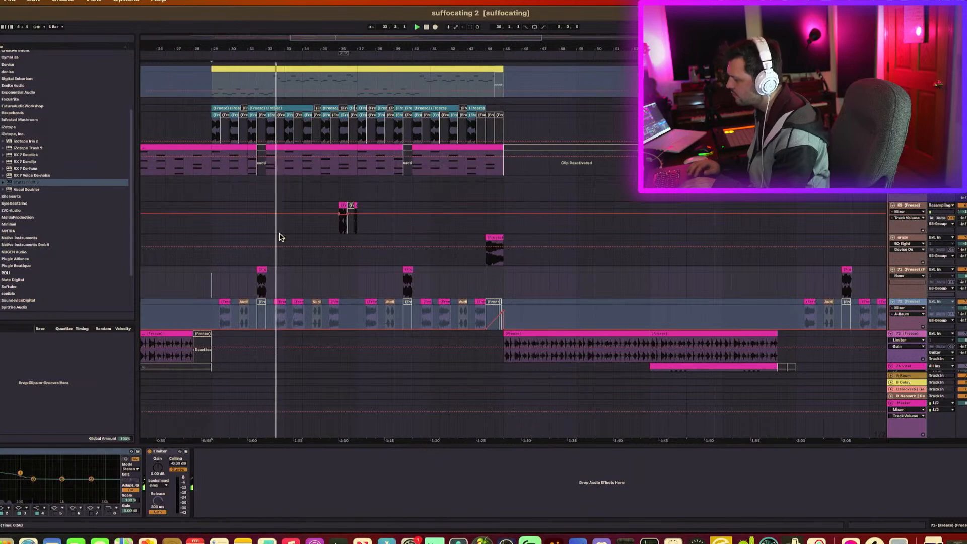
pyautogui.scroll(5, 547, 177)
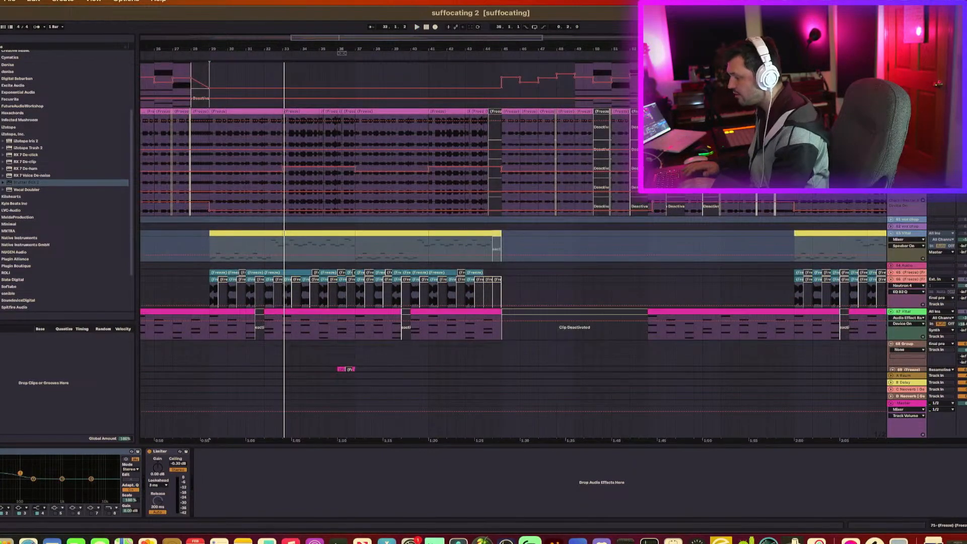
pyautogui.press('space')
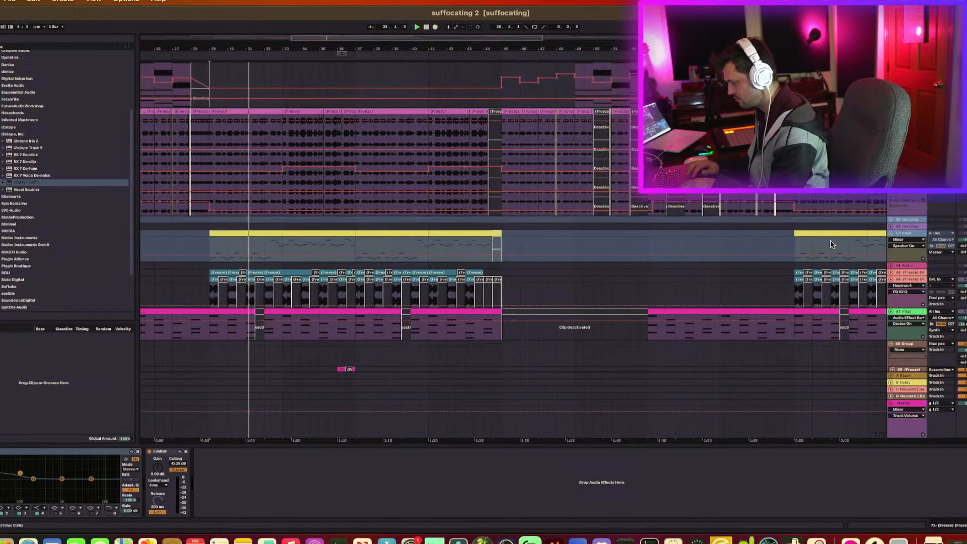
pyautogui.scroll(-1, 683, 304)
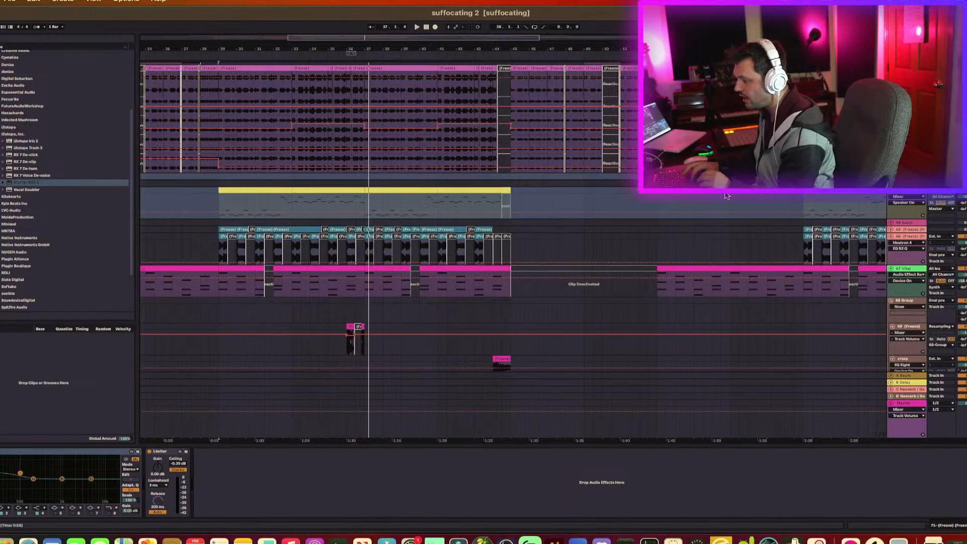
# Step: Select the tall frozen track's clip at bar 29 and play it with its effects chain in view
pyautogui.hscroll(-5, 612, 263)
pyautogui.scroll(2, 343, 202)
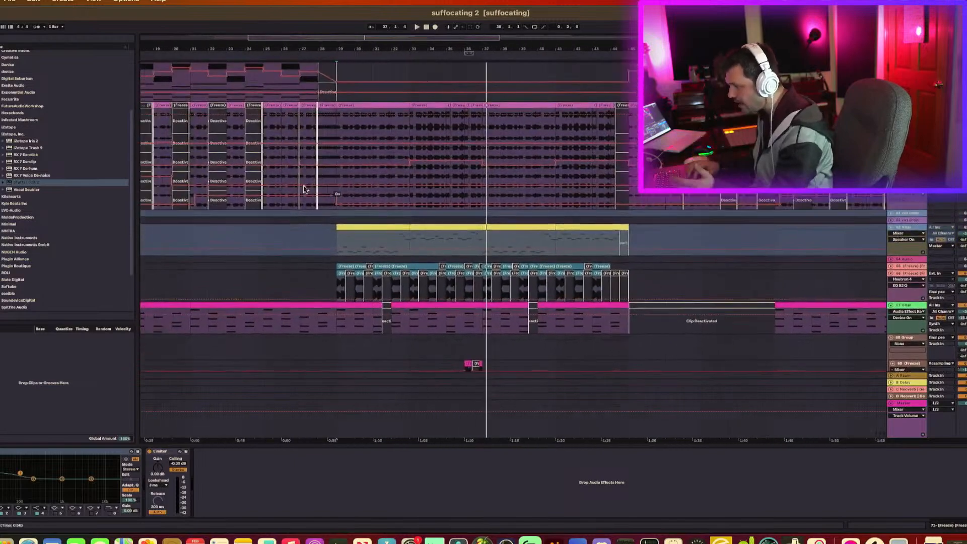
pyautogui.click(356, 113)
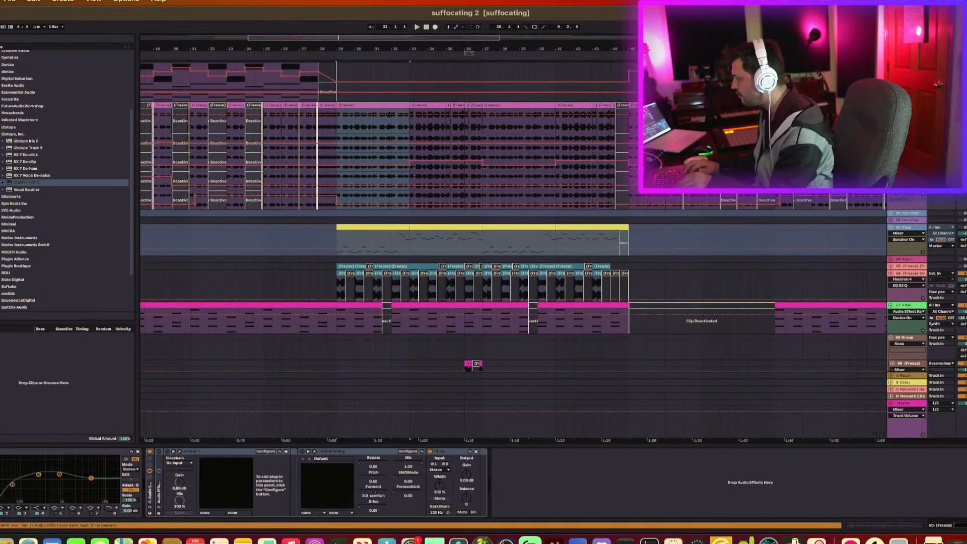
pyautogui.press('space')
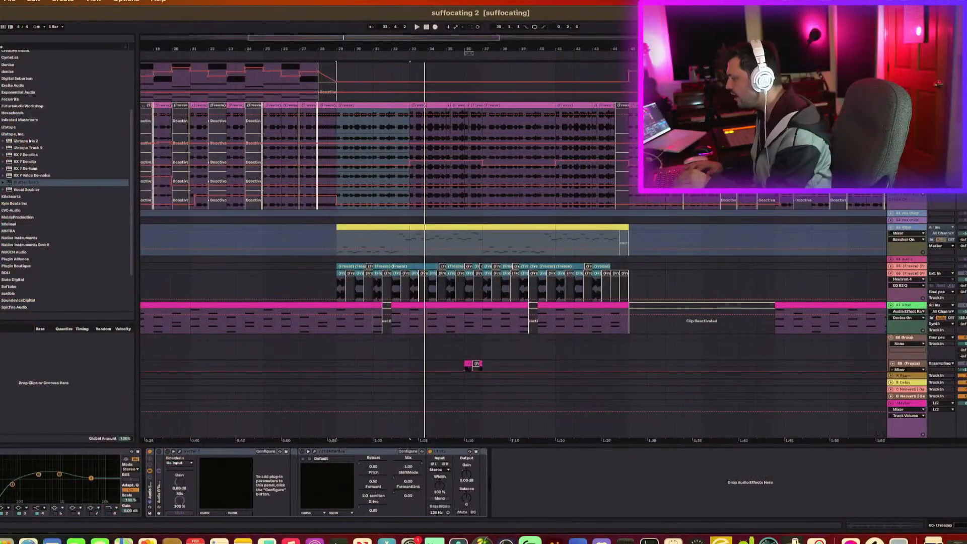
# Step: Play the frozen track below the yellow clips from bar 29 with its OTT, EQ Eight and Limiter devices in view
pyautogui.moveTo(569, 51); pyautogui.dragTo(570, 13)
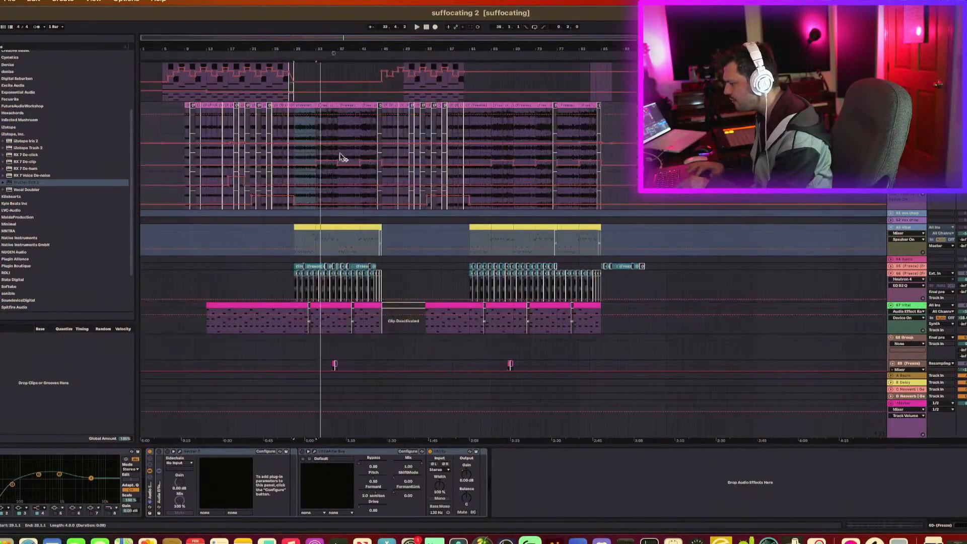
pyautogui.click(296, 292)
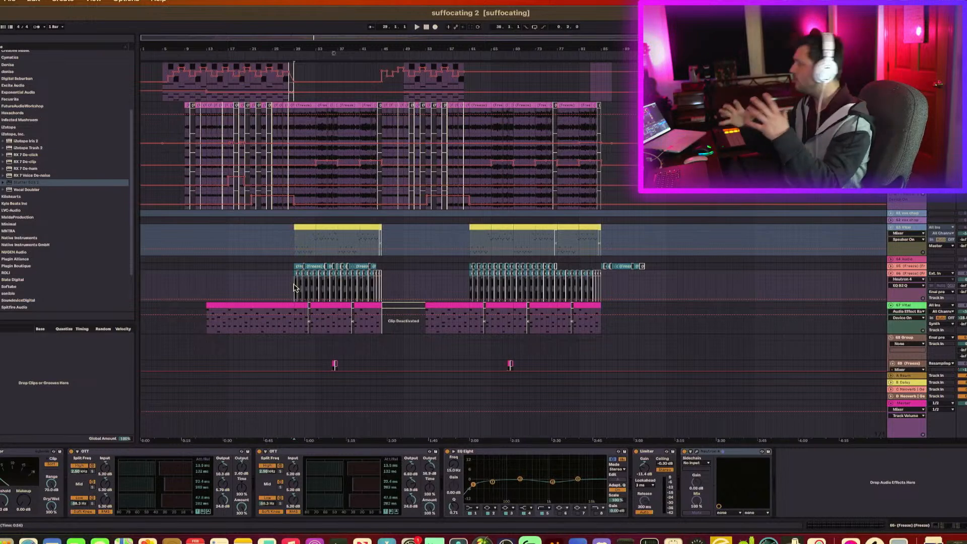
pyautogui.press('space')
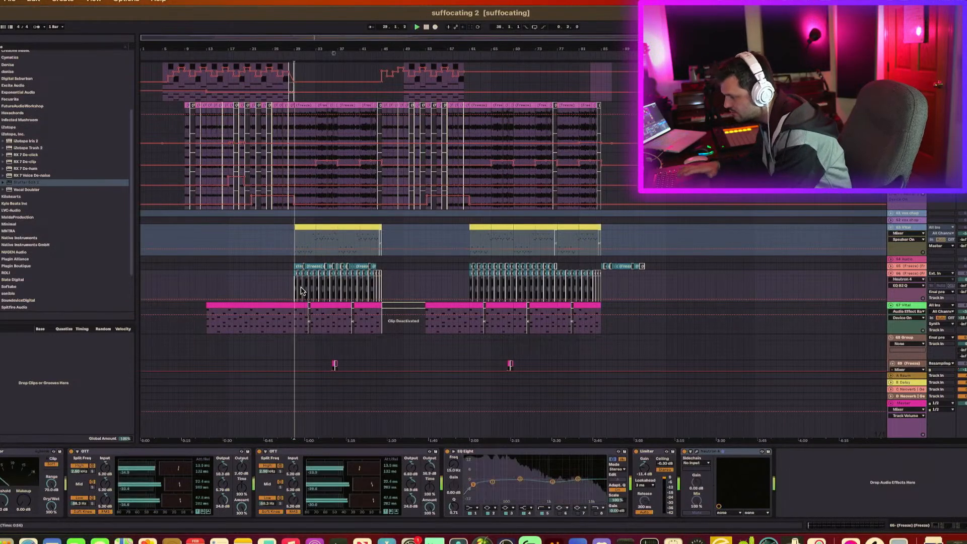
# Step: Select the first clip of the upper frozen Lead 18 track near bar 30 and play the lead section
pyautogui.scroll(-20, 721, 261)
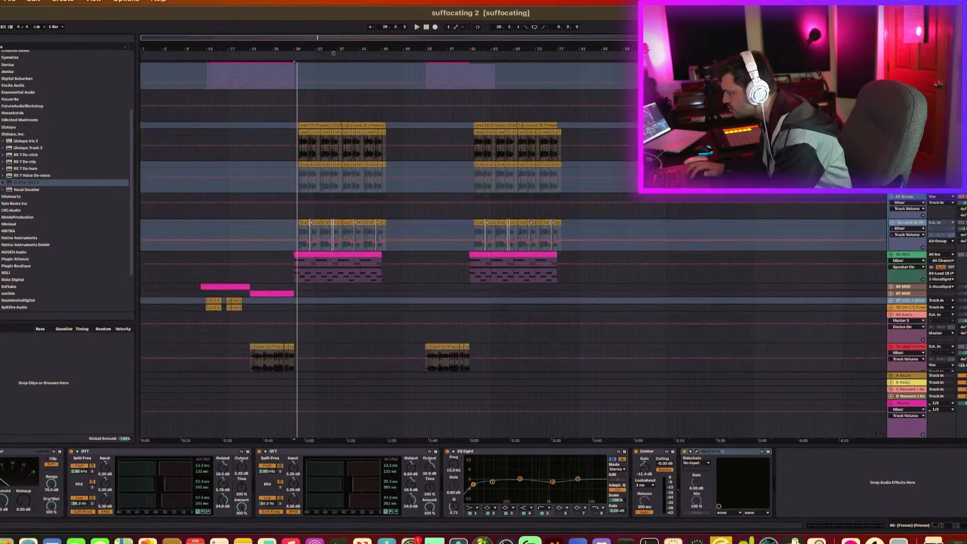
pyautogui.press('Up')
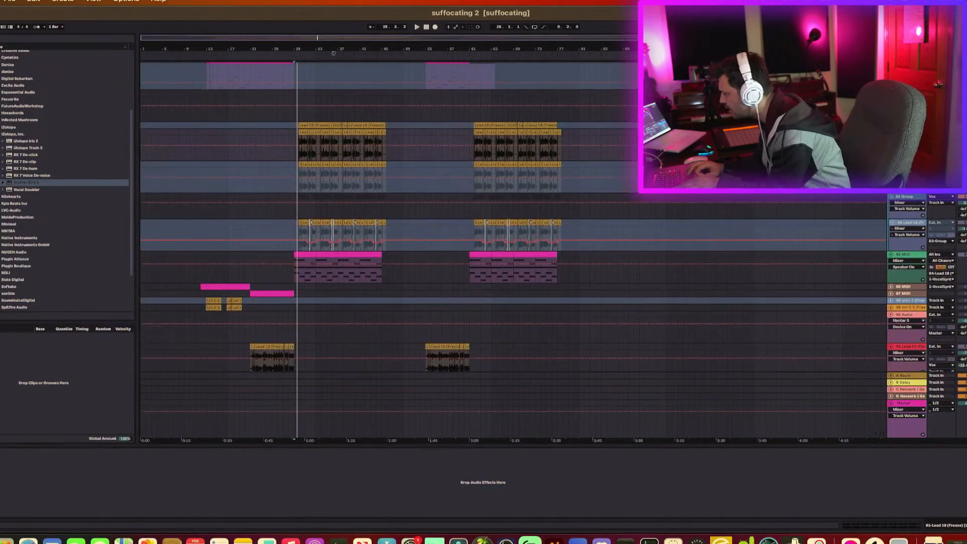
pyautogui.press('space')
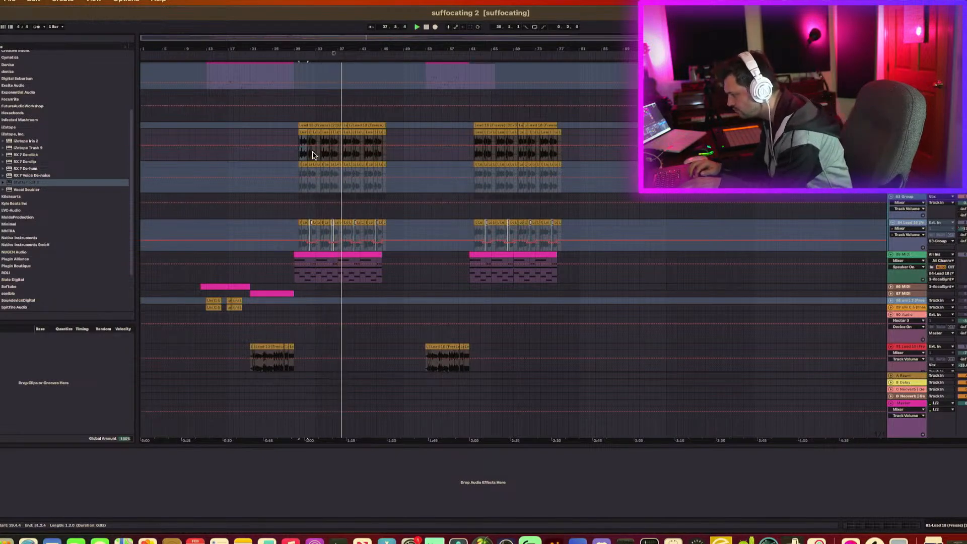
pyautogui.moveTo(352, 46); pyautogui.dragTo(352, 95)
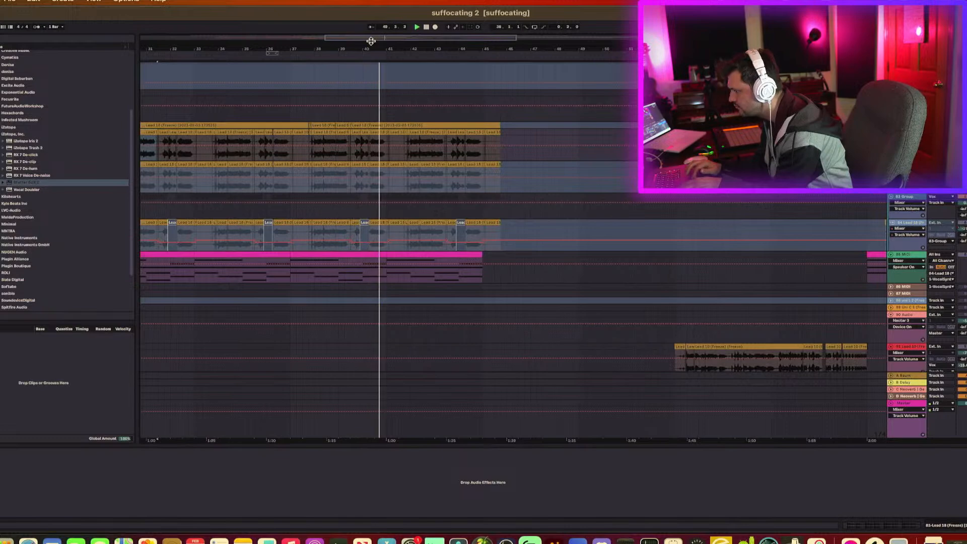
pyautogui.moveTo(365, 49); pyautogui.dragTo(364, 10)
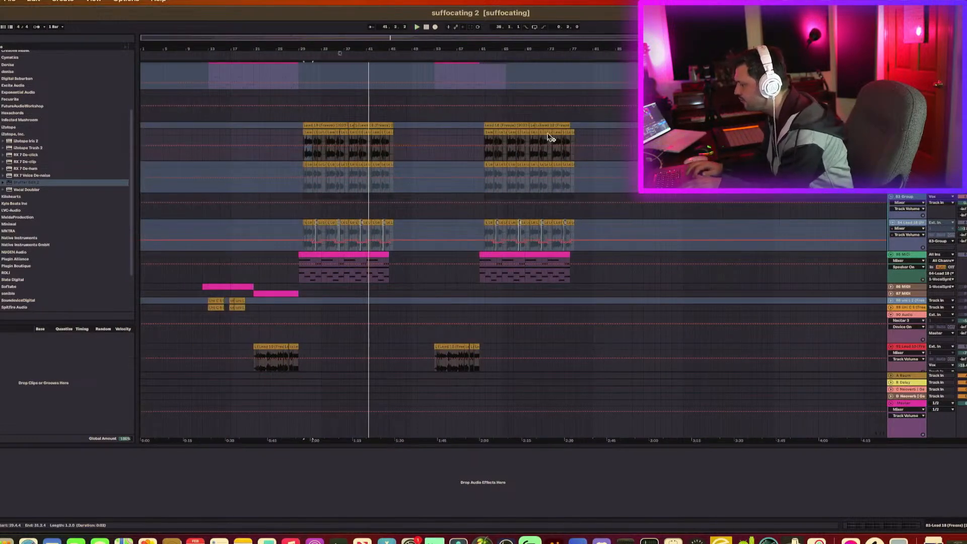
# Step: Play the second frozen Lead 18 track from the start of its first clip near bar 30, then replay the passage
pyautogui.click(304, 165)
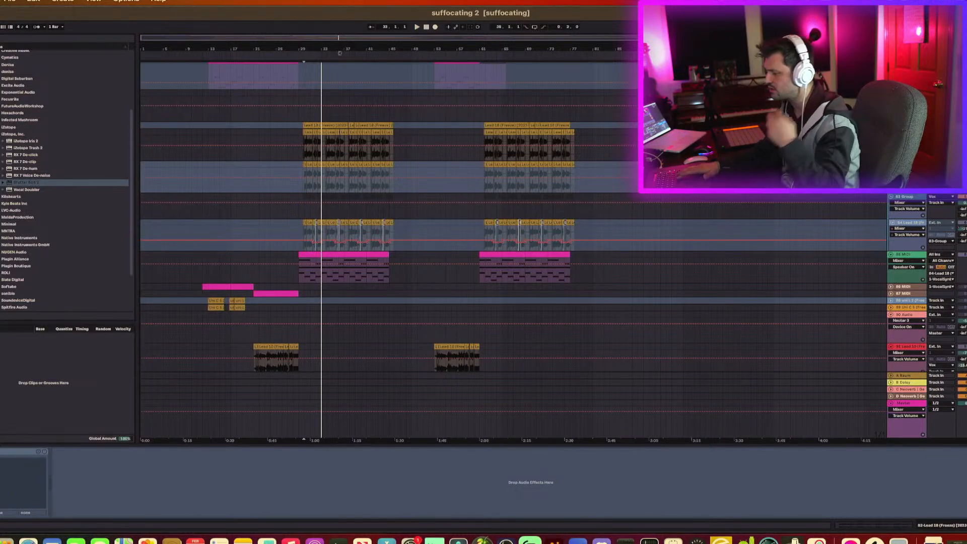
pyautogui.press('space')
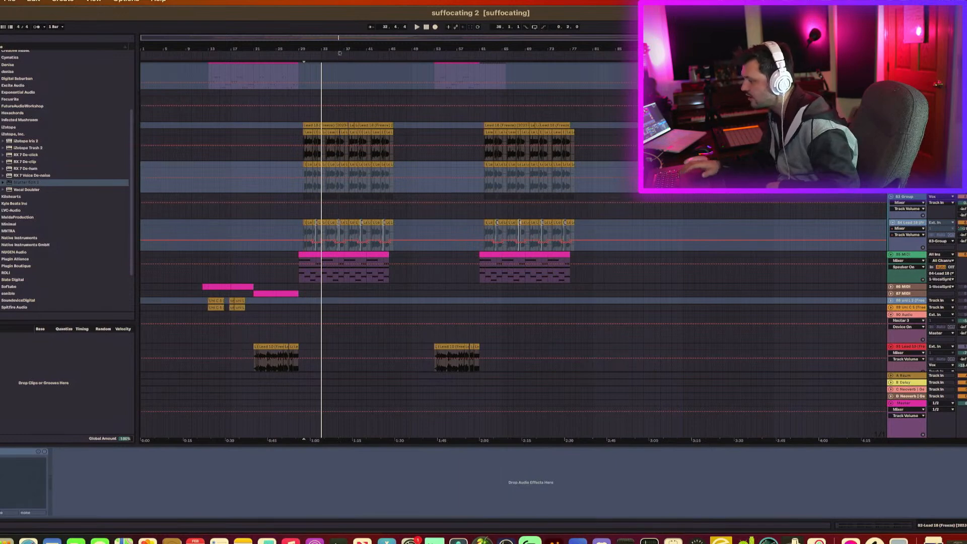
pyautogui.press('space')
pyautogui.press('space')
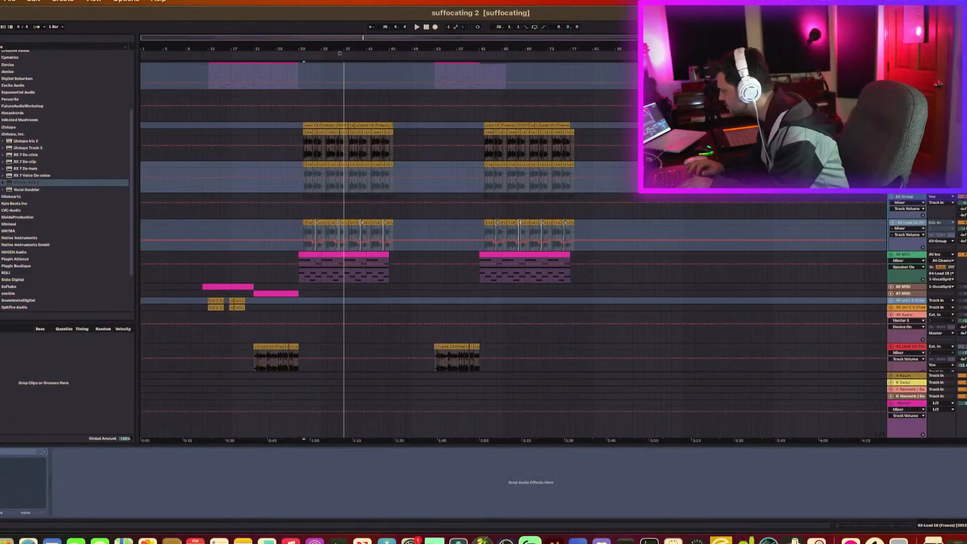
# Step: Replay the second frozen Lead 18 track, and play the frozen Lead 10 track from its first clip near bar 21
pyautogui.press('space')
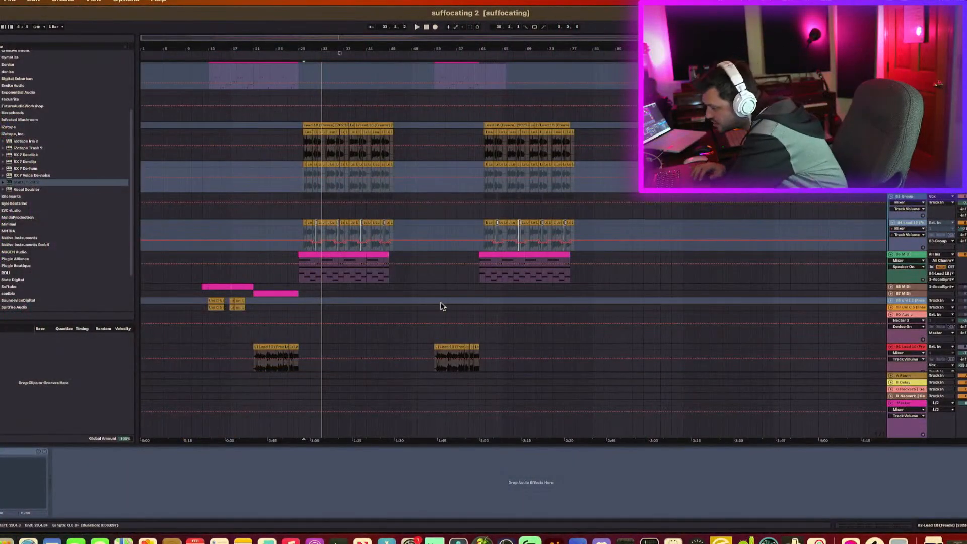
pyautogui.scroll(-5, 441, 306)
pyautogui.click(257, 197)
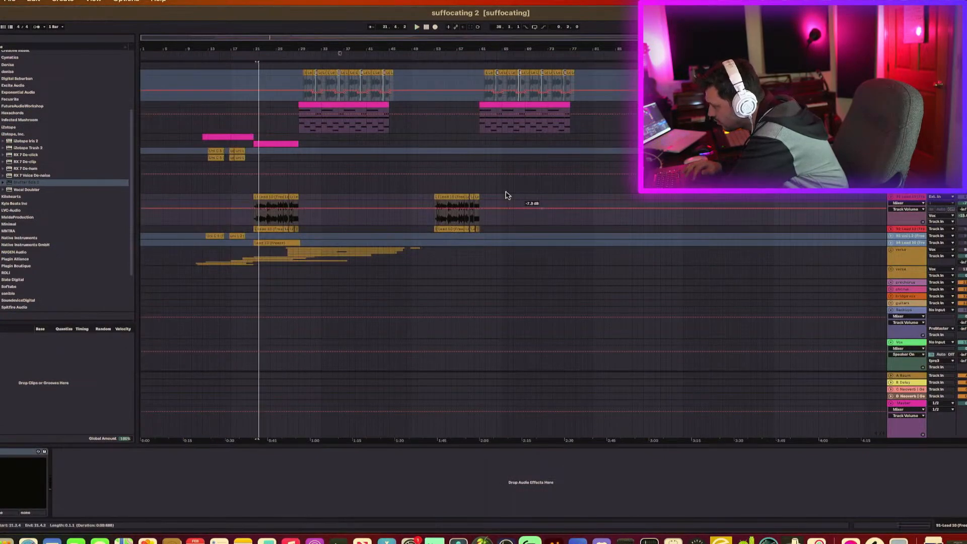
pyautogui.press('space')
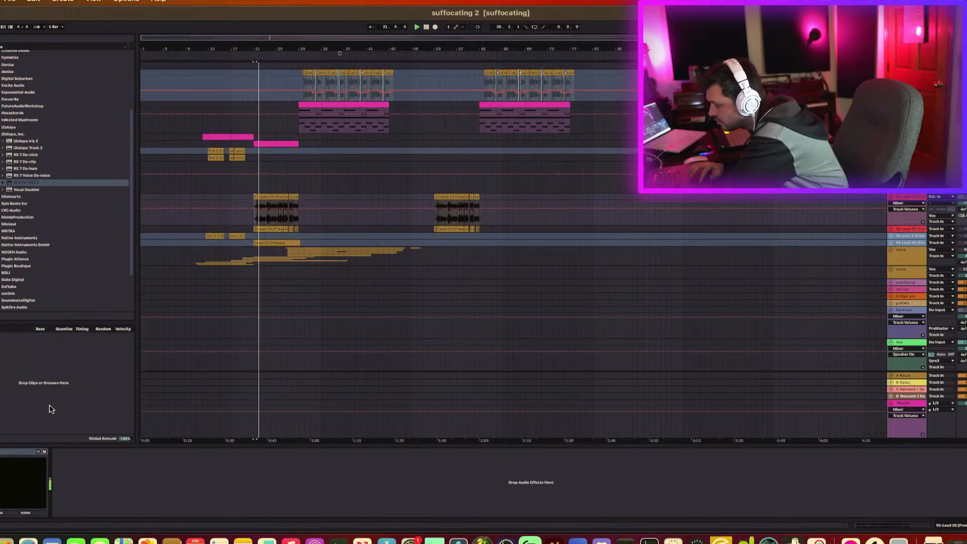
# Step: Open Nectar 3 on the frozen Lead 10 track and inspect its Dimension and Harmony modules during playback
pyautogui.click(1, 451)
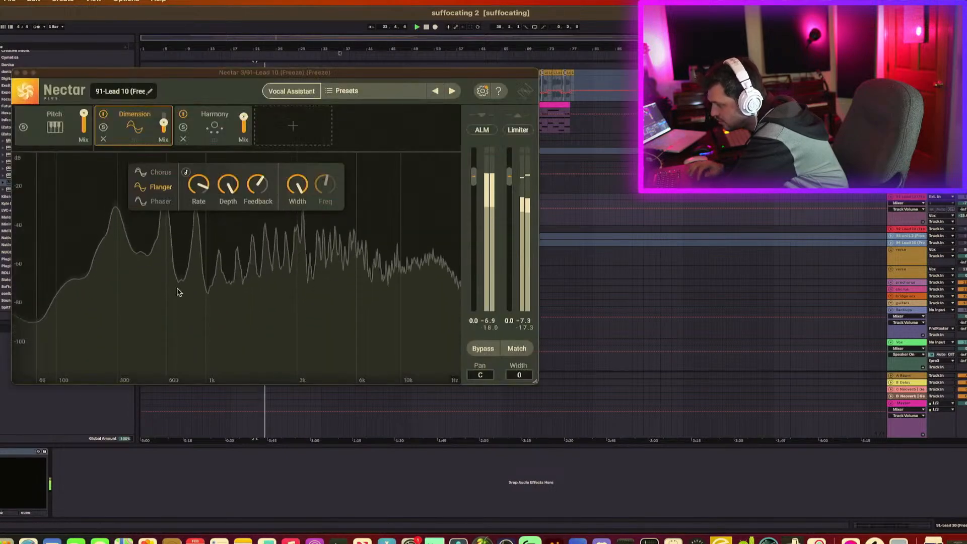
pyautogui.click(212, 132)
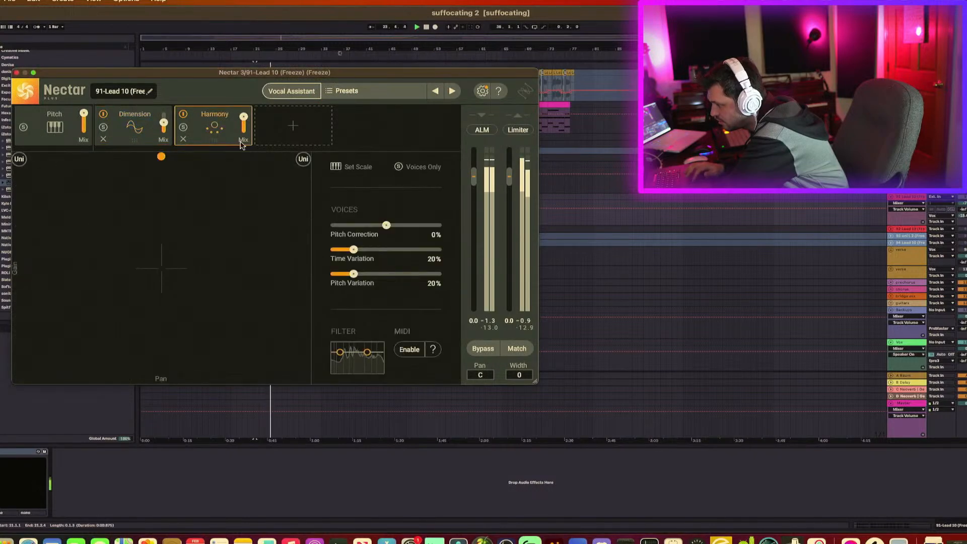
pyautogui.click(134, 126)
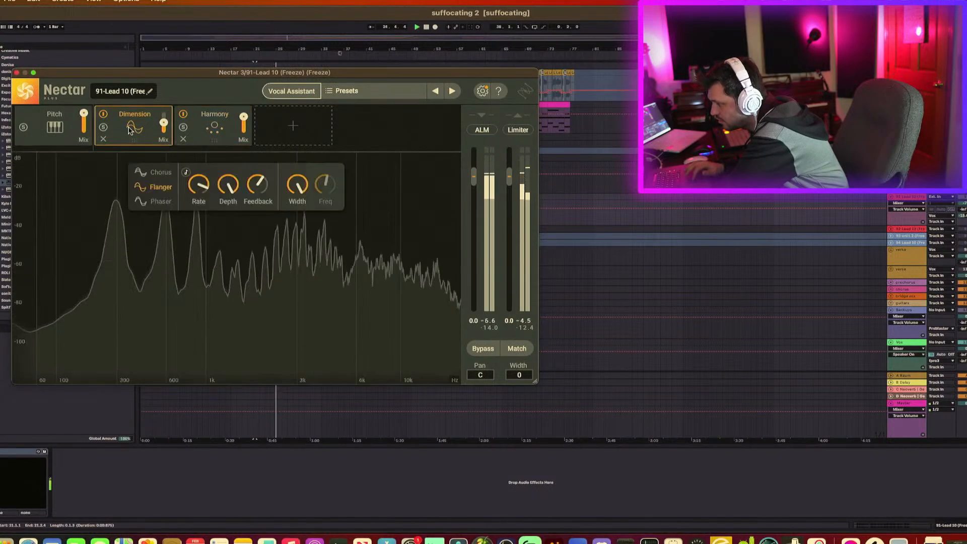
pyautogui.click(17, 73)
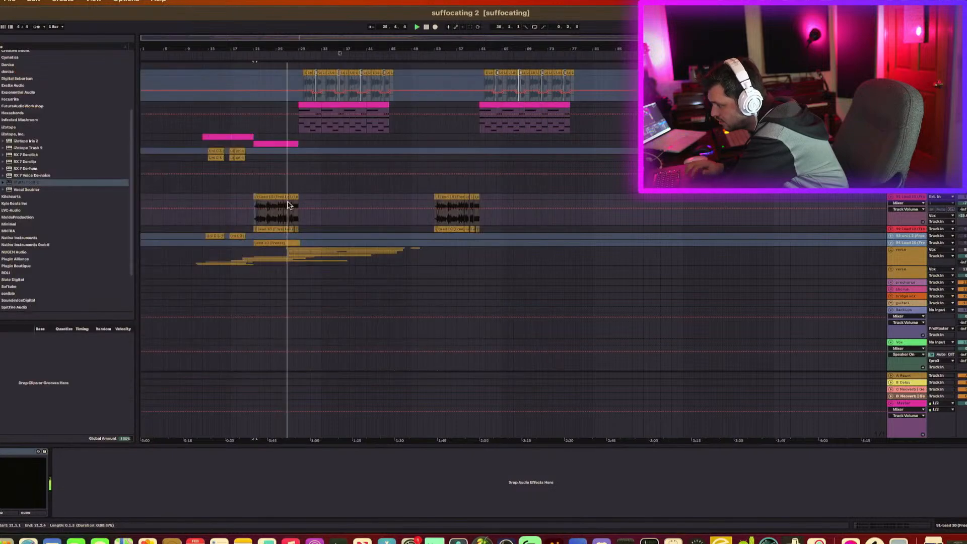
# Step: Reopen Nectar 3 on the upper frozen Lead 10 track, bypass it and play from just before the clip near bar 20
pyautogui.click(315, 234)
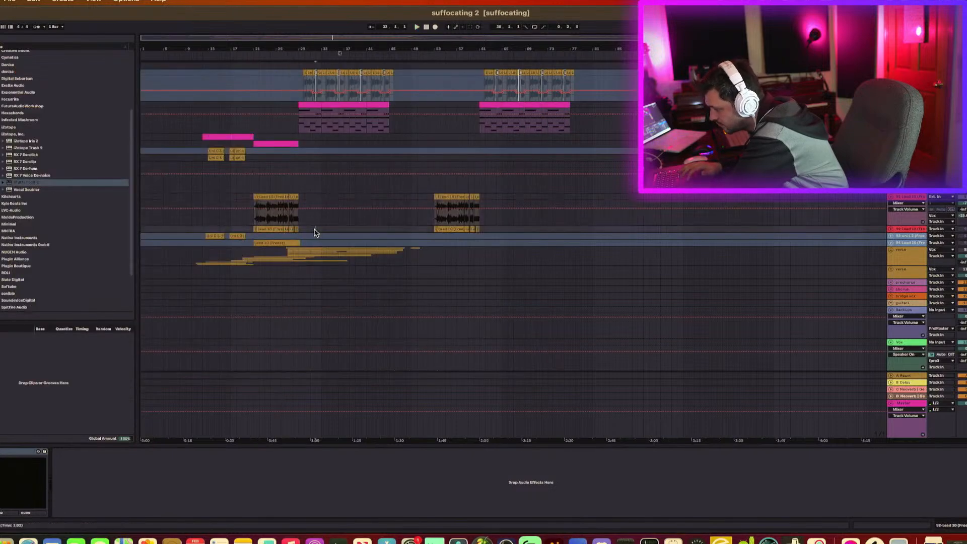
pyautogui.click(263, 243)
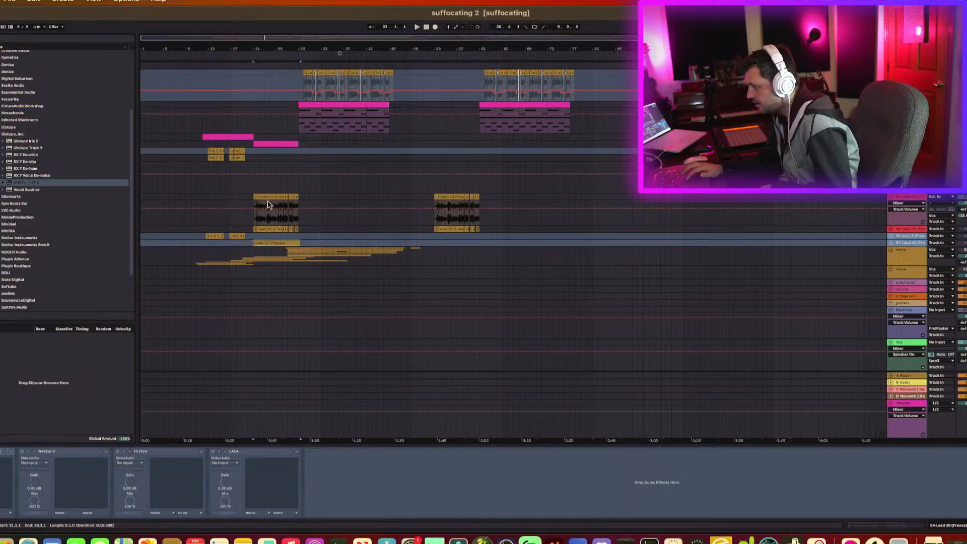
pyautogui.click(248, 222)
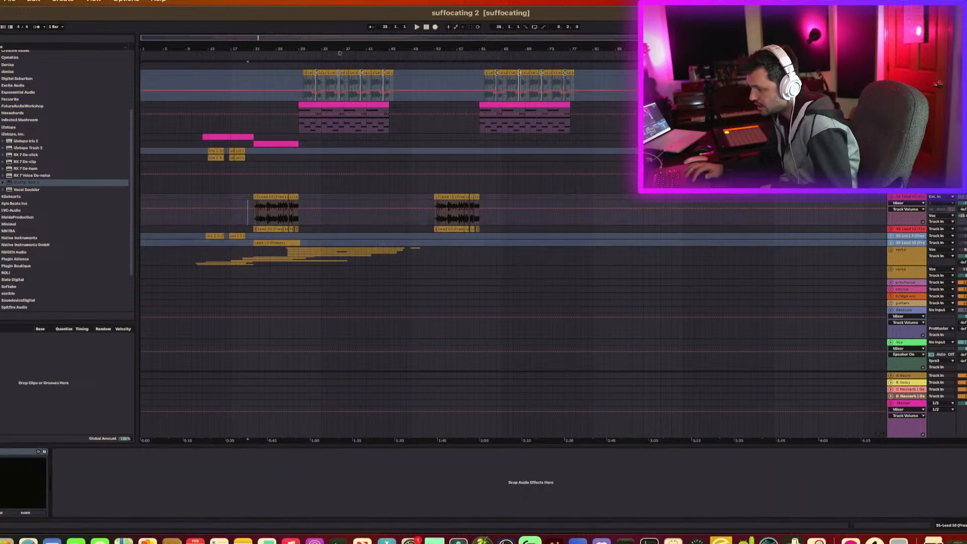
pyautogui.press('alt+super+p')
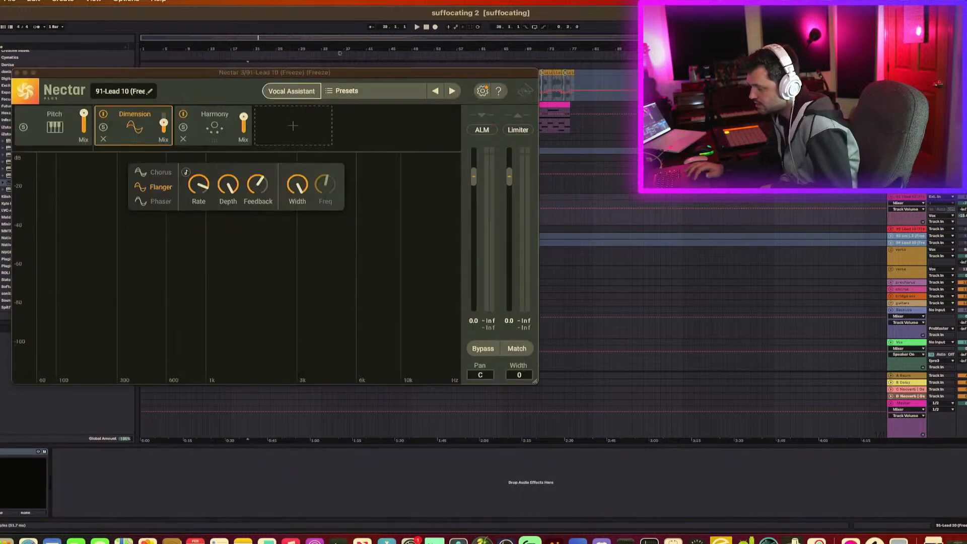
pyautogui.click(489, 351)
pyautogui.press('space')
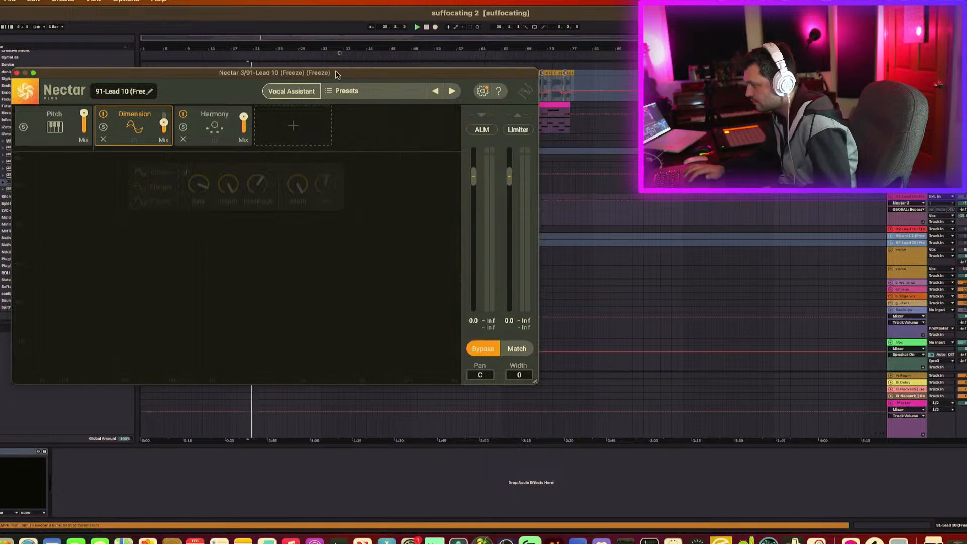
# Step: Compare the Lead 10 sound with and without Nectar 3, leave its processing active and close the plugin window
pyautogui.moveTo(337, 74); pyautogui.dragTo(335, 146)
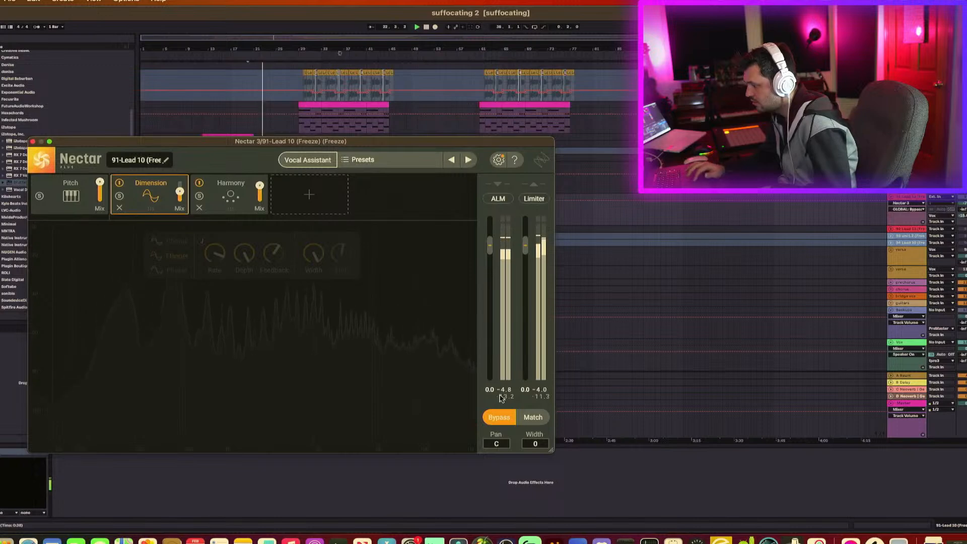
pyautogui.click(499, 418)
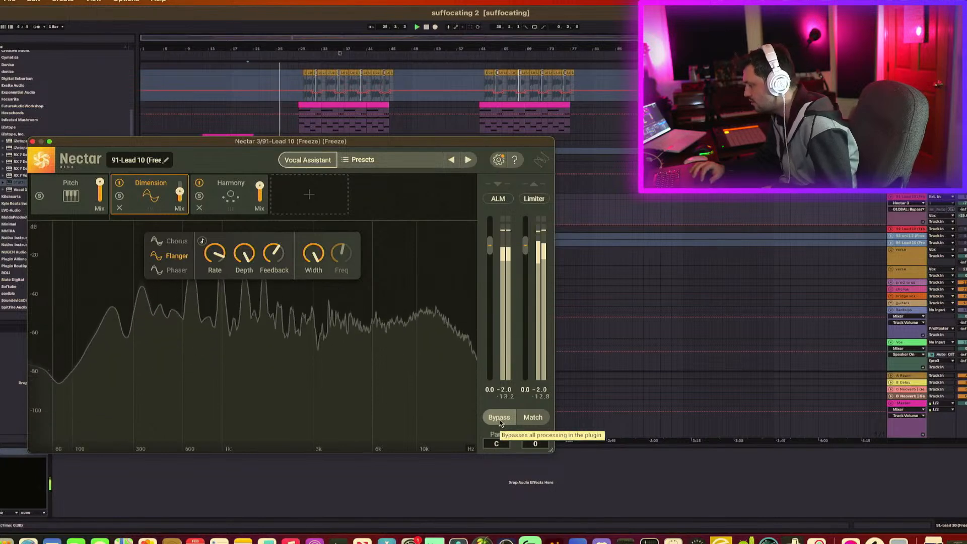
pyautogui.click(500, 418)
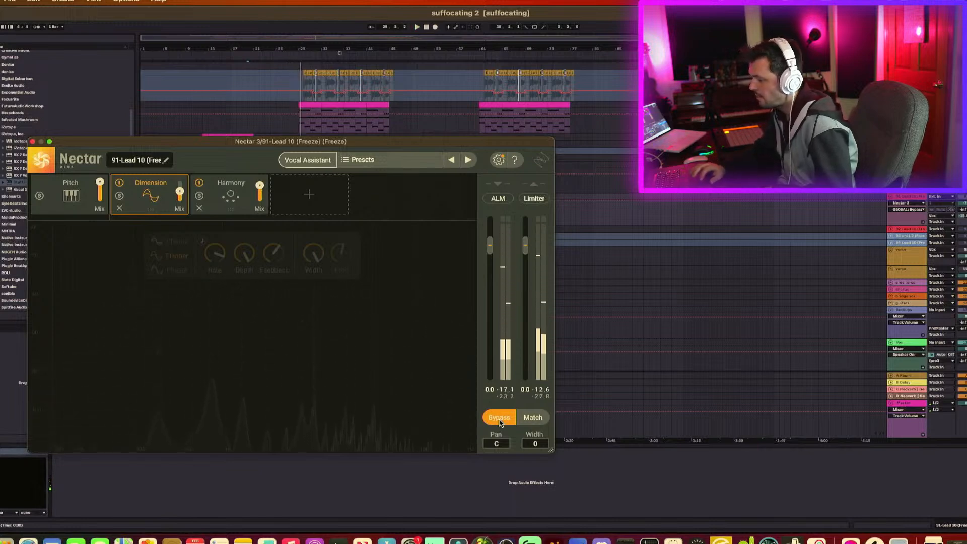
pyautogui.click(500, 418)
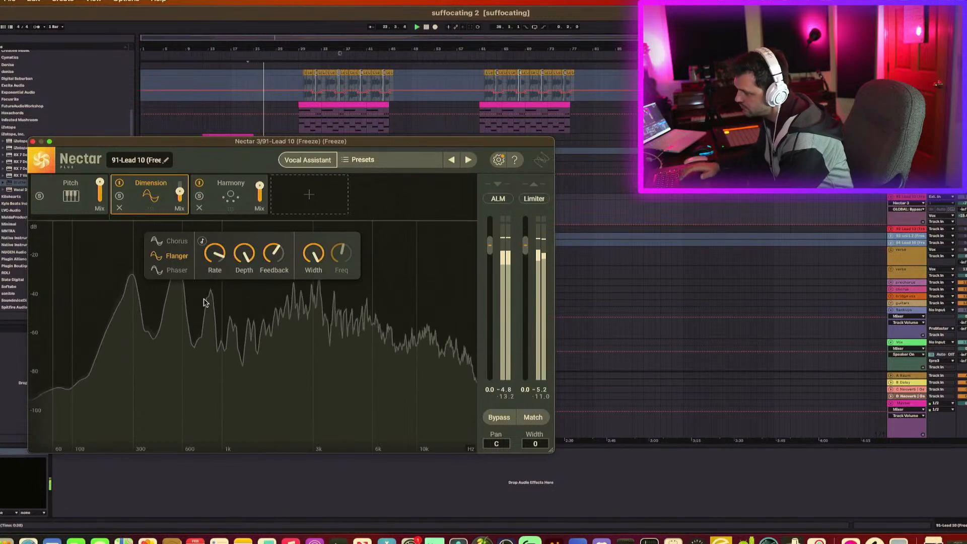
pyautogui.click(32, 141)
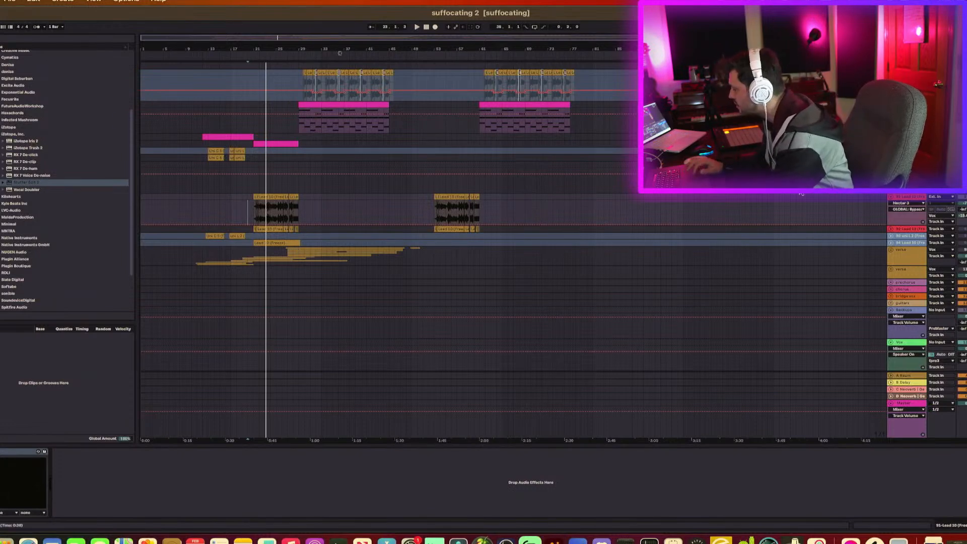
# Step: Play the Lead 10 section from bar 20 into the drop while viewing the tracks further up the arrangement
pyautogui.press('space')
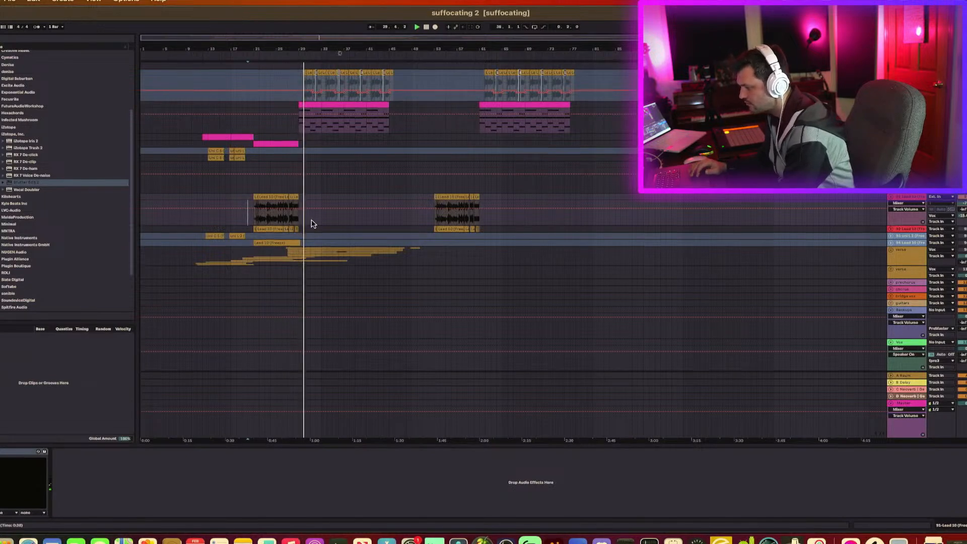
pyautogui.scroll(10, 311, 220)
pyautogui.scroll(10, 312, 224)
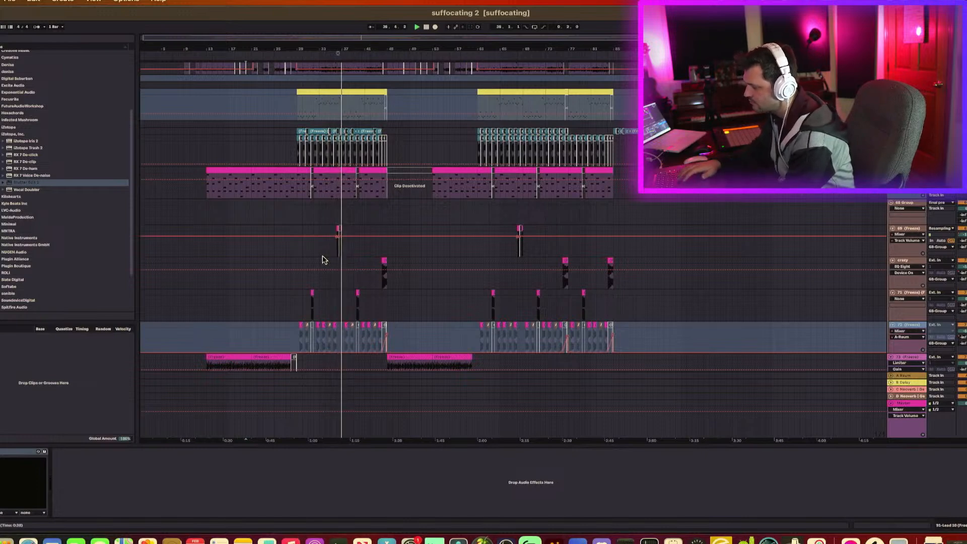
pyautogui.press('space')
# Step: Select the first clip of frozen track 71 near bar 31 and play it
pyautogui.click(308, 297)
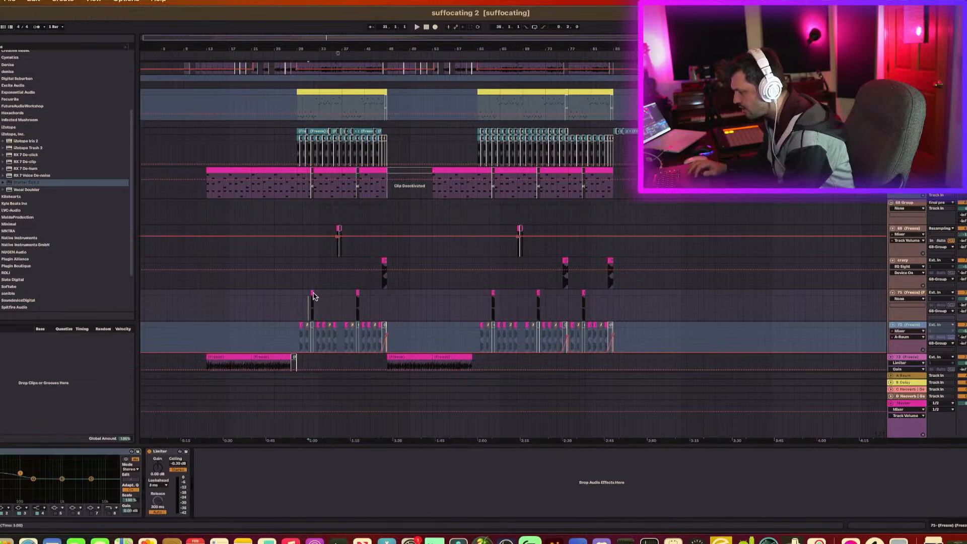
pyautogui.moveTo(305, 50); pyautogui.dragTo(307, 50)
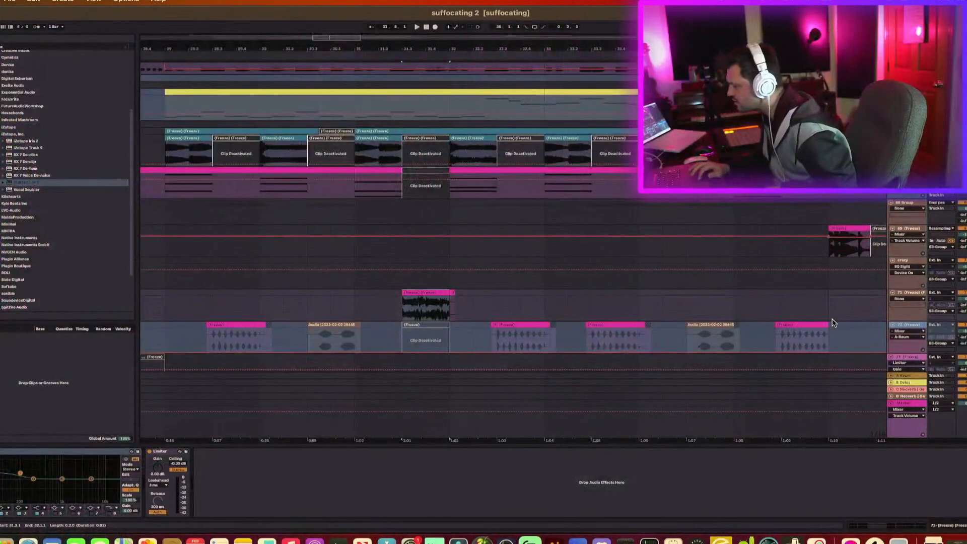
pyautogui.press('space')
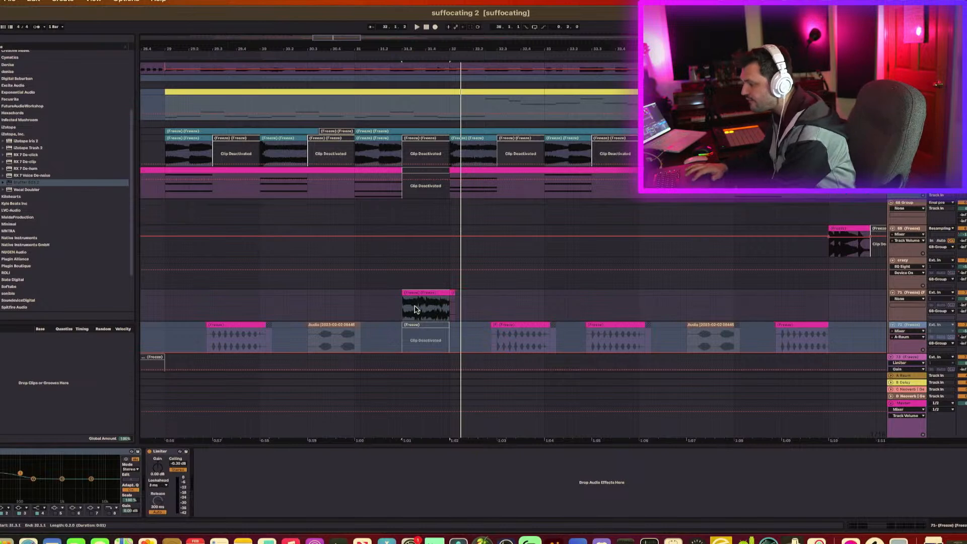
# Step: Enlarge the height of frozen track 71 so the waveform of its clip near bar 31 can be examined
pyautogui.press('+')
pyautogui.press('+')
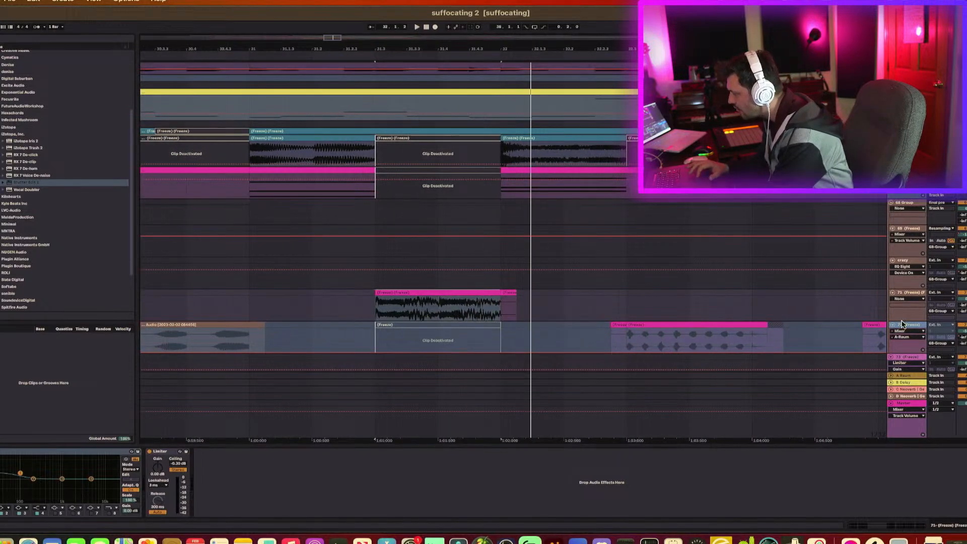
pyautogui.moveTo(902, 321); pyautogui.dragTo(902, 372)
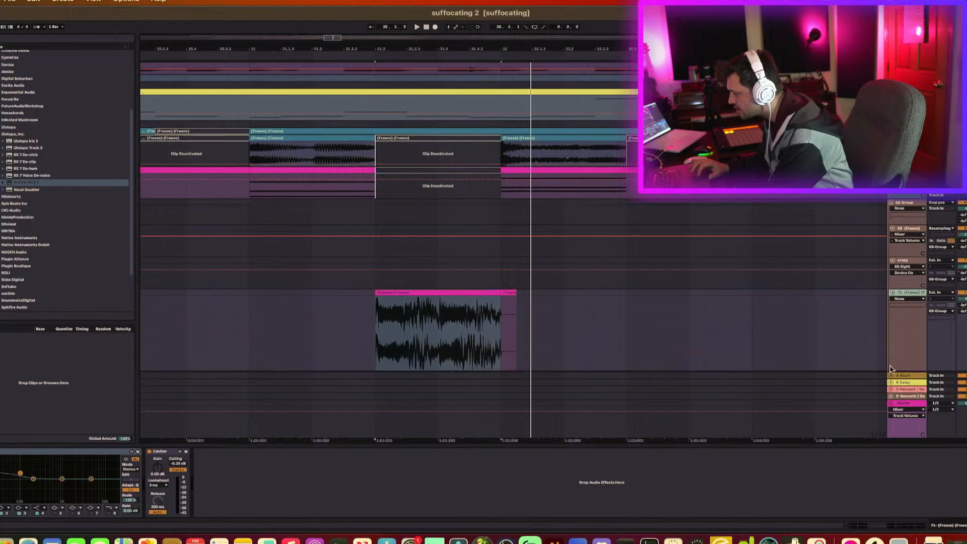
pyautogui.scroll(-1, 734, 299)
pyautogui.scroll(-1, 734, 299)
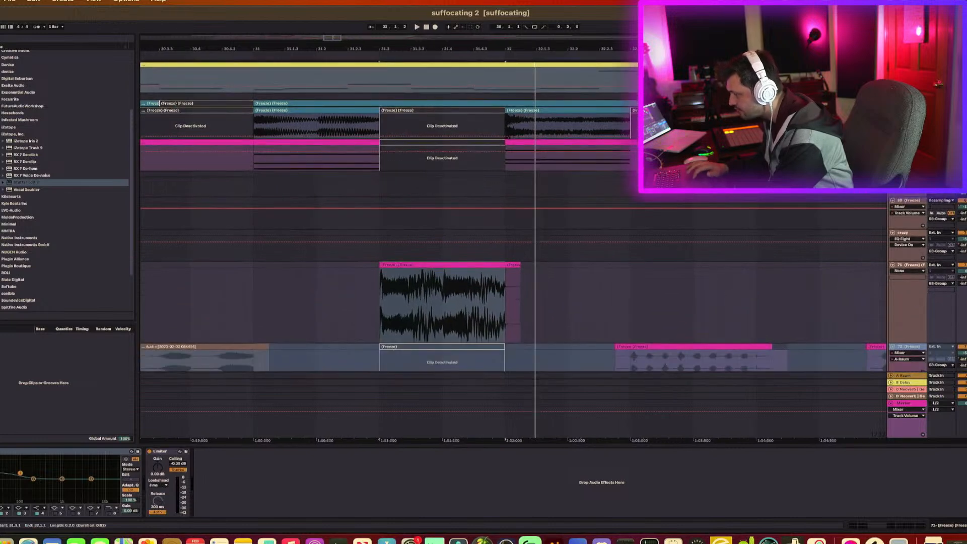
# Step: Play the drop from bar 29 with the whole arrangement in view, looking over the frozen and Vital tracks
pyautogui.moveTo(446, 49); pyautogui.dragTo(446, 15)
pyautogui.hscroll(5, 613, 181)
pyautogui.scroll(-2, 613, 181)
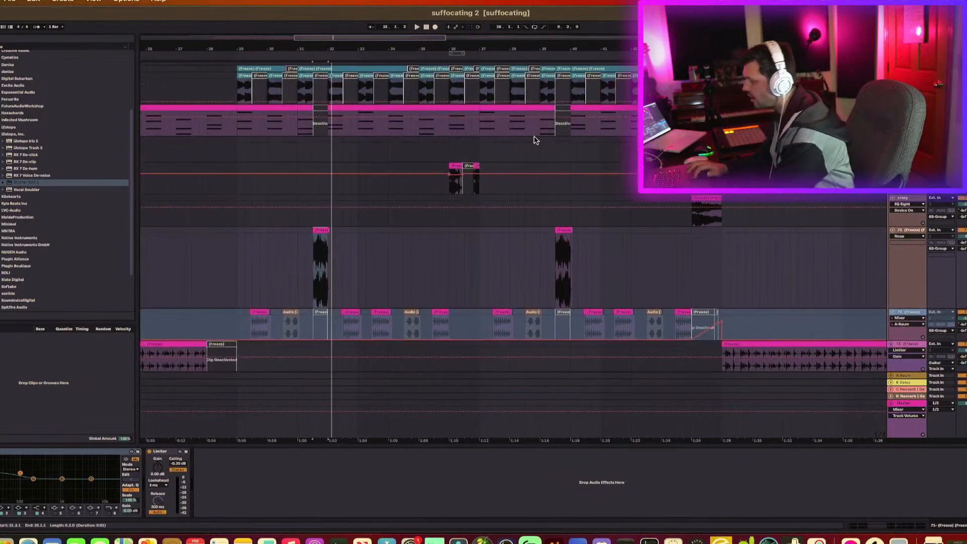
pyautogui.moveTo(371, 48); pyautogui.dragTo(371, 20)
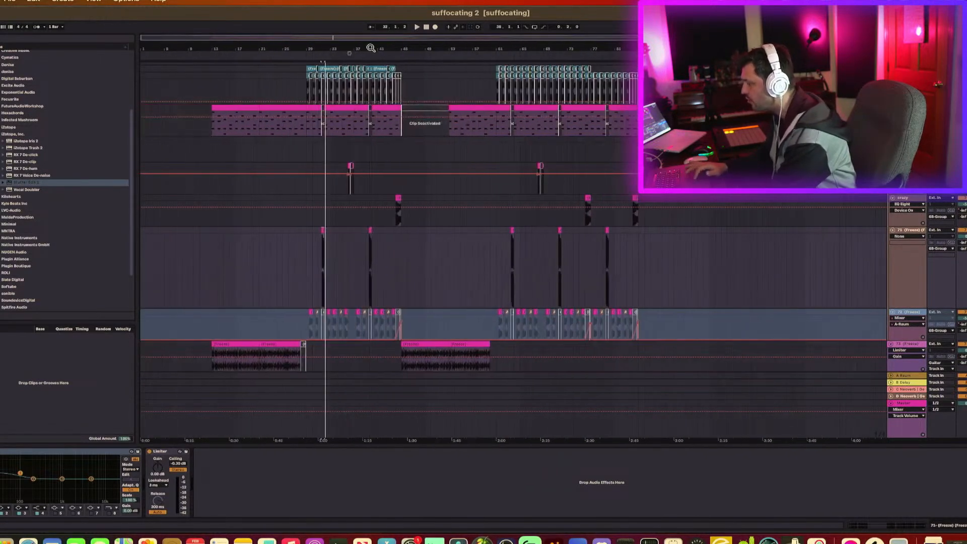
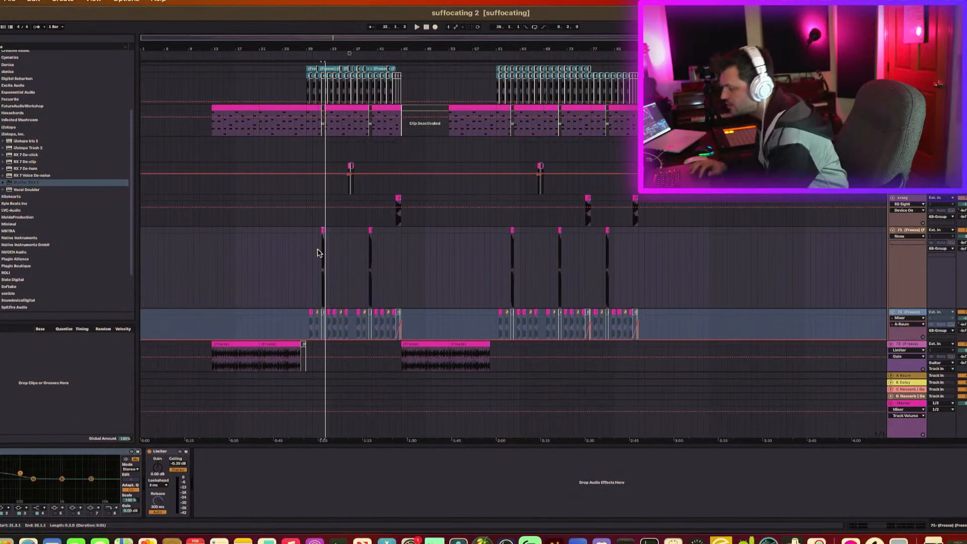
pyautogui.press('space')
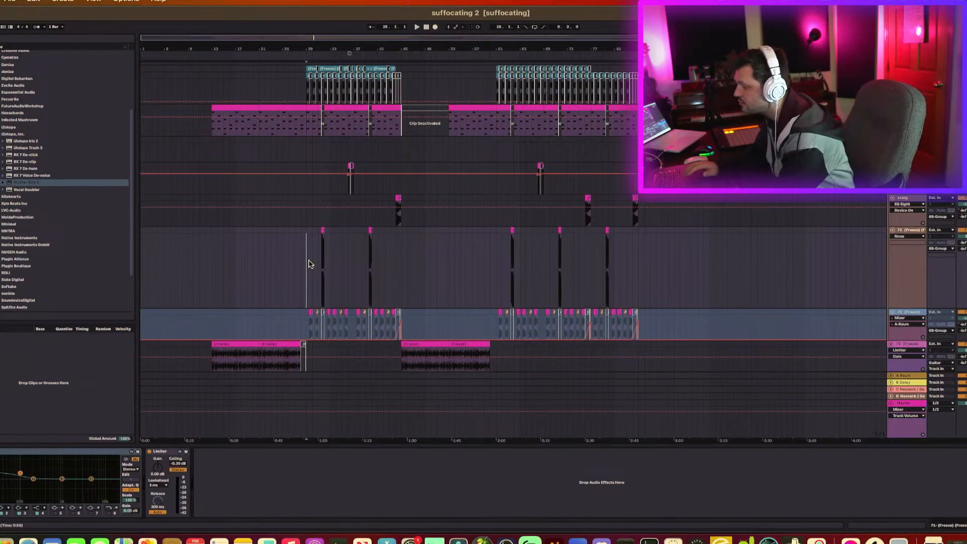
pyautogui.press('space')
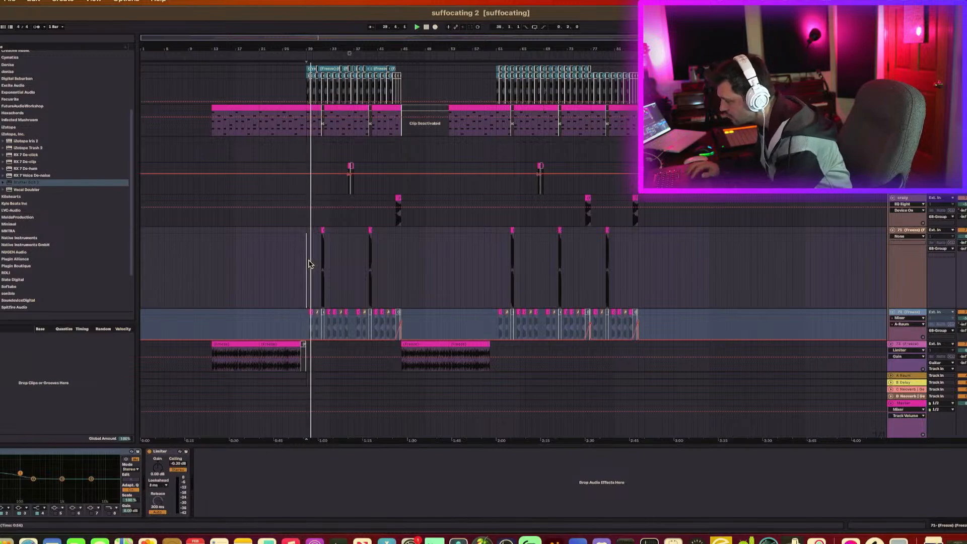
pyautogui.scroll(10, 309, 263)
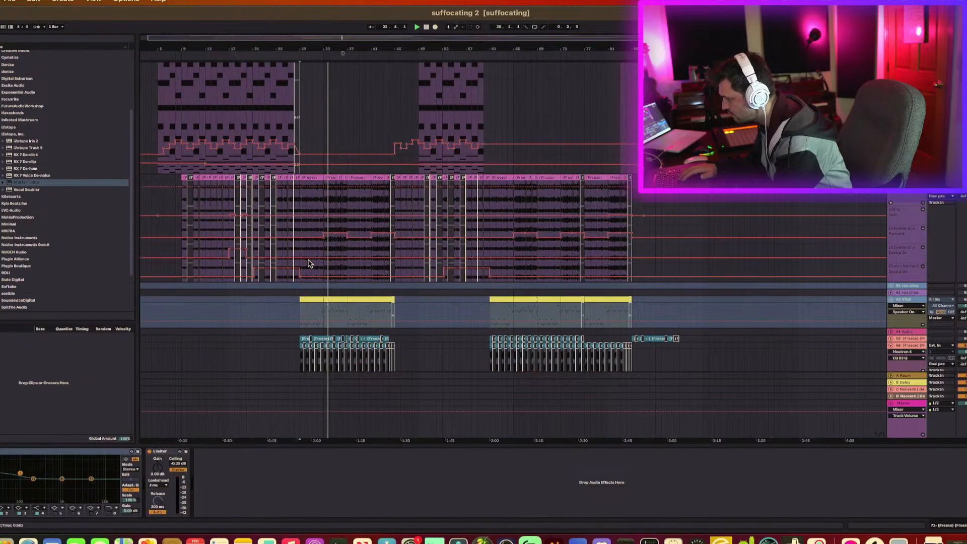
pyautogui.scroll(5, 308, 263)
pyautogui.scroll(-5, 309, 263)
pyautogui.scroll(-6, 309, 263)
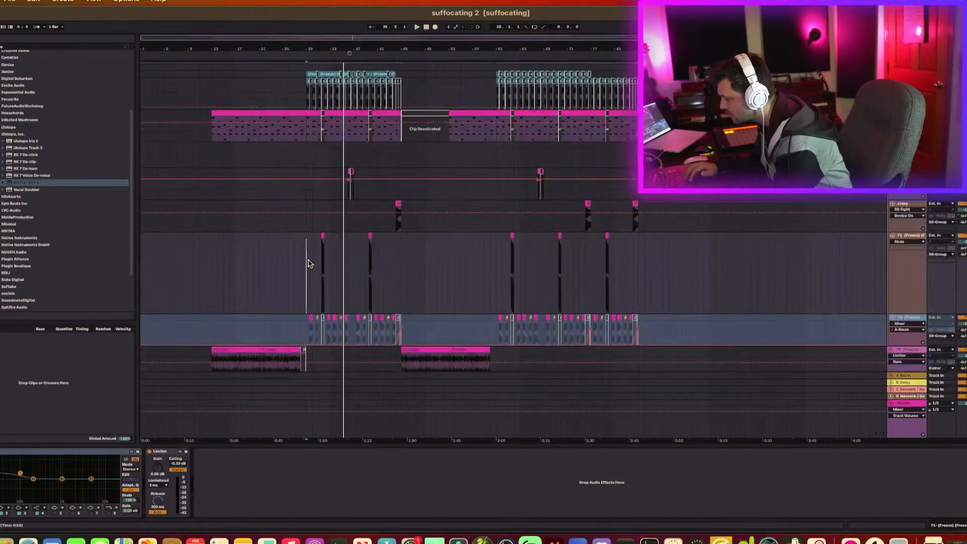
# Step: Play the 67-Vital track from bar 34 with its Utility, Generic Compressor and Neutron 4 devices in view, then replay the passage
pyautogui.moveTo(343, 46); pyautogui.dragTo(346, 49)
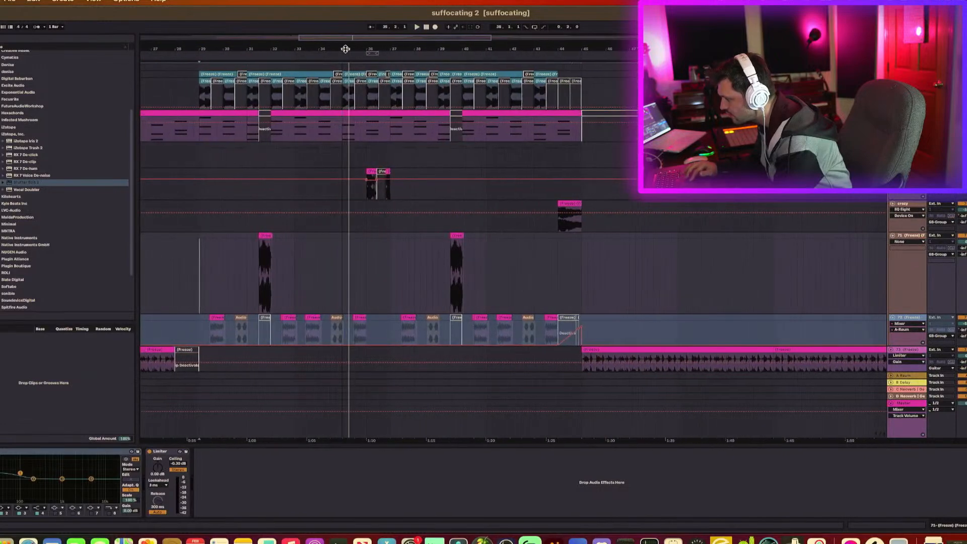
pyautogui.click(318, 144)
pyautogui.press('space')
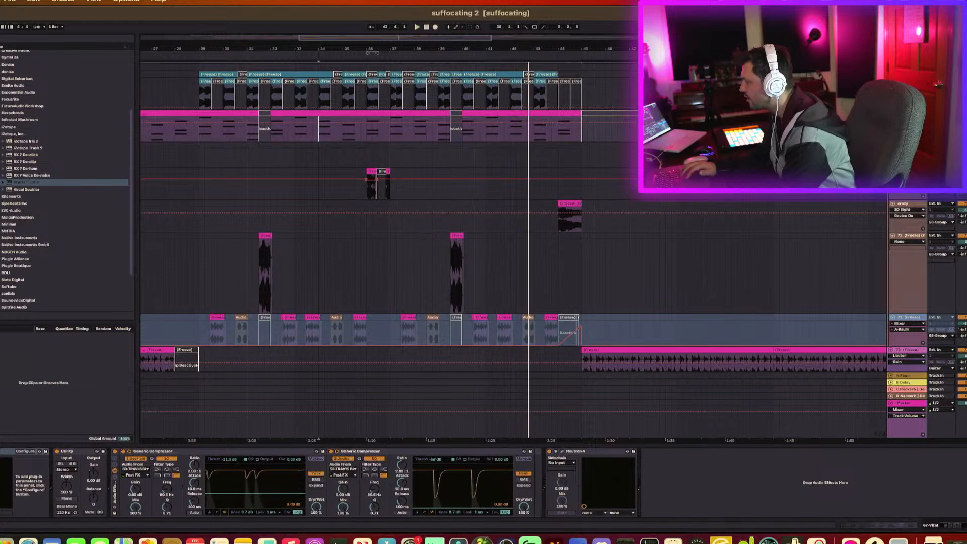
pyautogui.press('space')
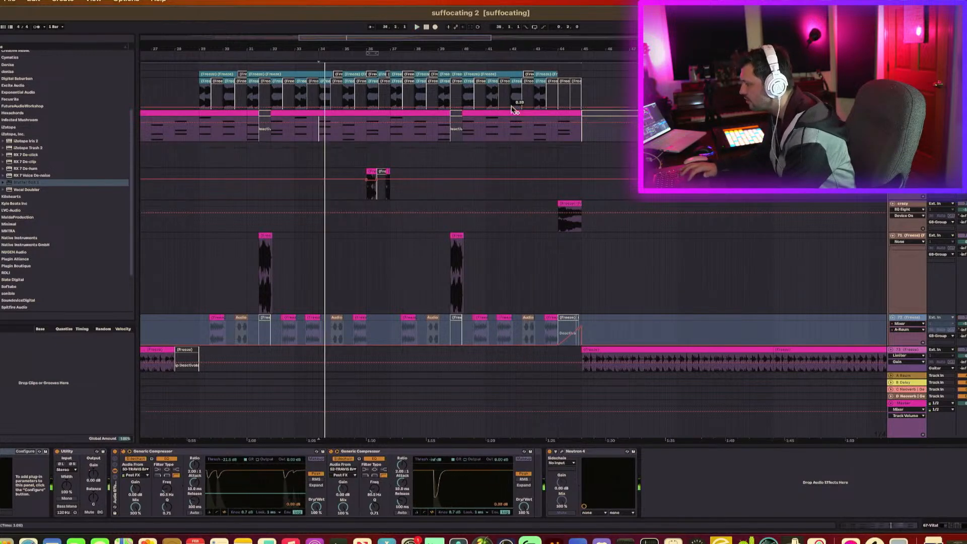
# Step: Play the passage from bar 42 with the effect chain of frozen track 66 in view
pyautogui.click(510, 90)
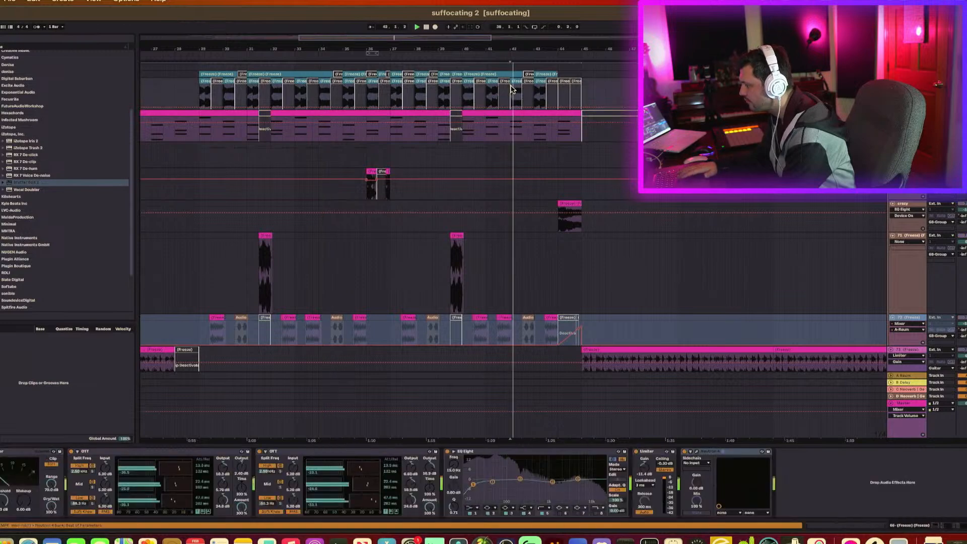
pyautogui.press('space')
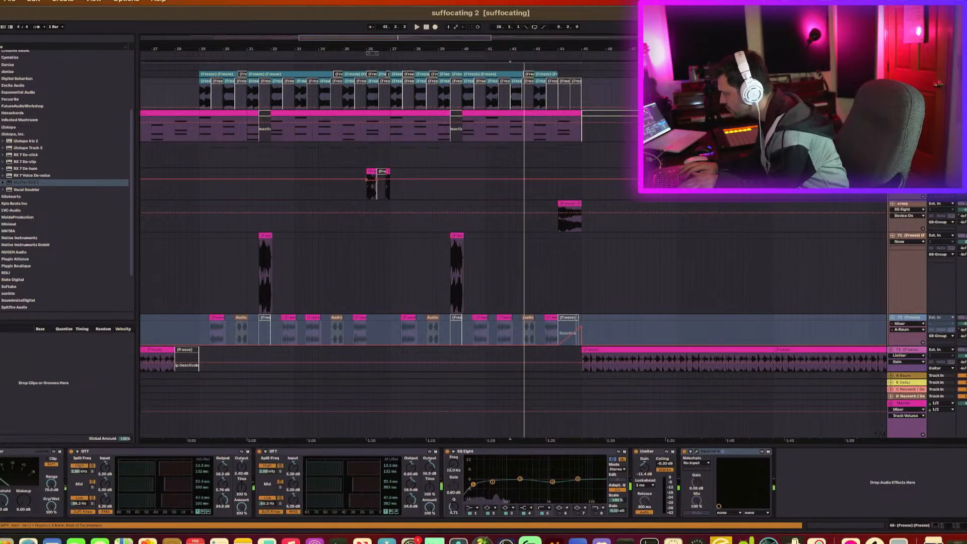
pyautogui.press('space')
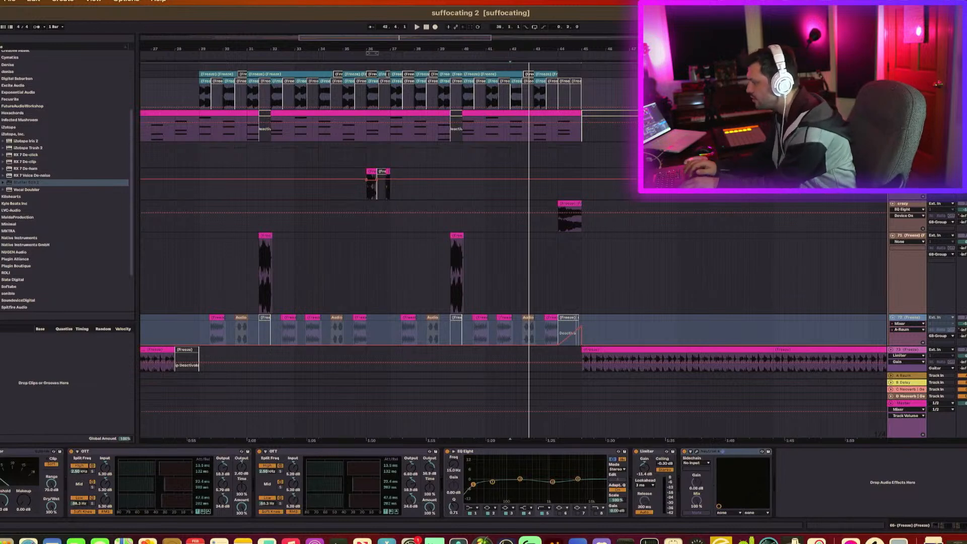
# Step: Insert an audio track below frozen track 66 and place a copy of the bar 42 clip on it
pyautogui.press('super+t')
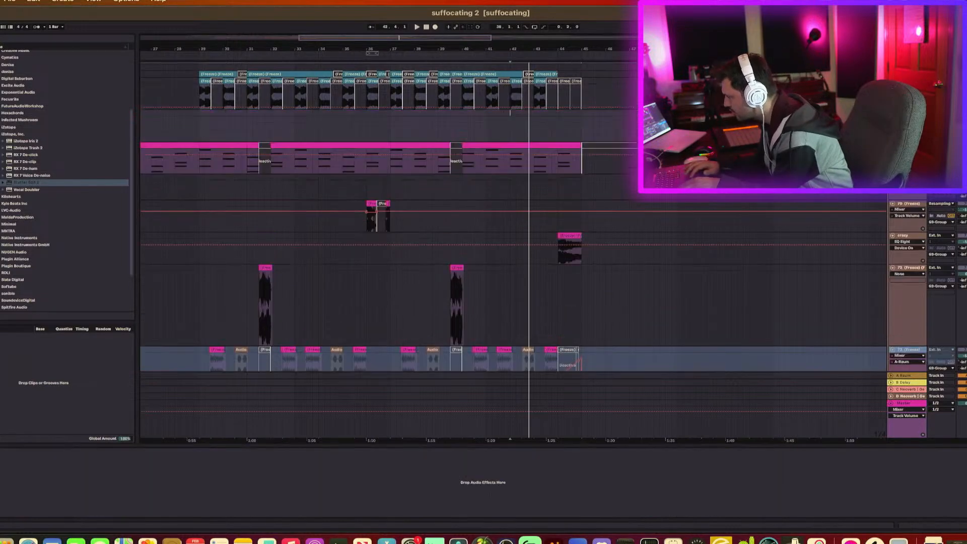
pyautogui.press('Up')
pyautogui.click(943, 368)
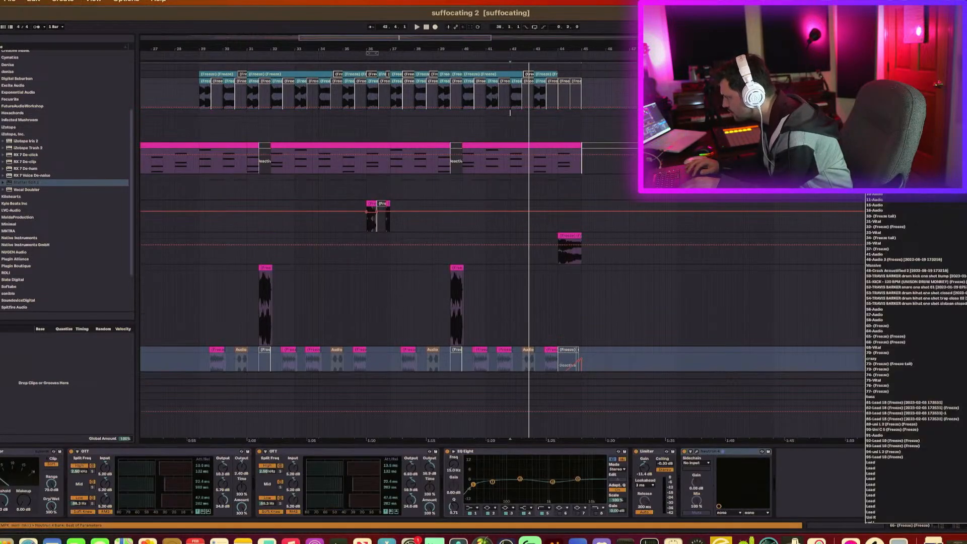
pyautogui.scroll(-10, 951, 407)
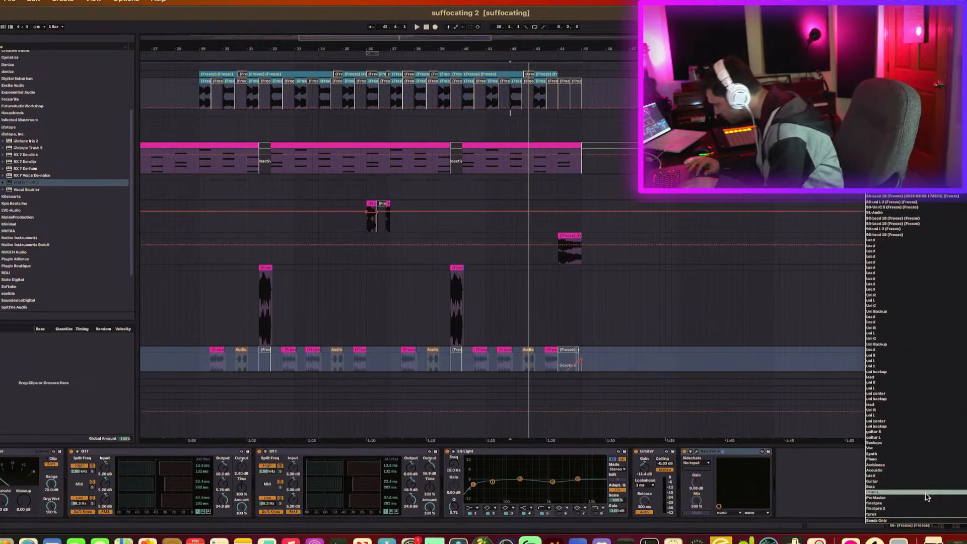
pyautogui.click(721, 298)
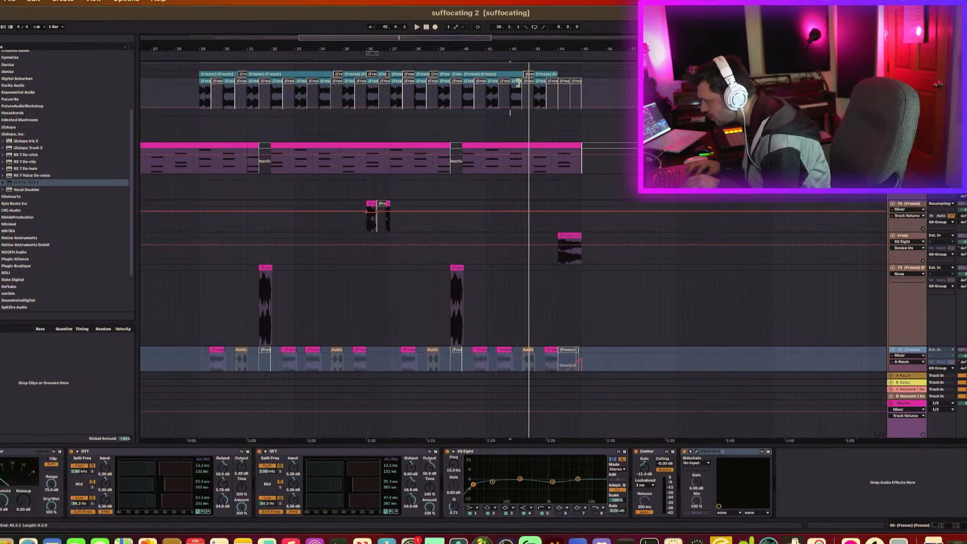
pyautogui.moveTo(518, 82); pyautogui.dragTo(519, 116)
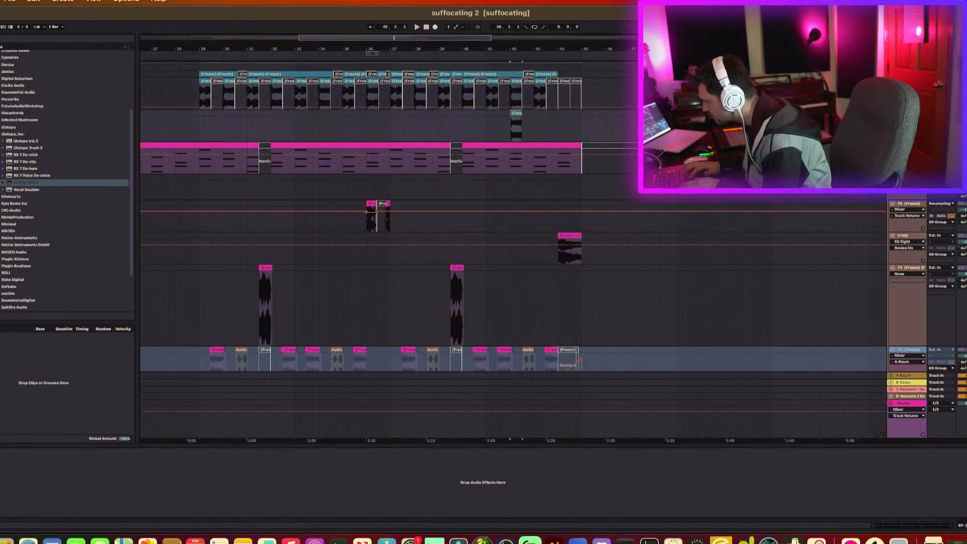
# Step: Copy the complete effect chain of frozen track 66 onto the new track 67 and play the copied clip
pyautogui.click(908, 81)
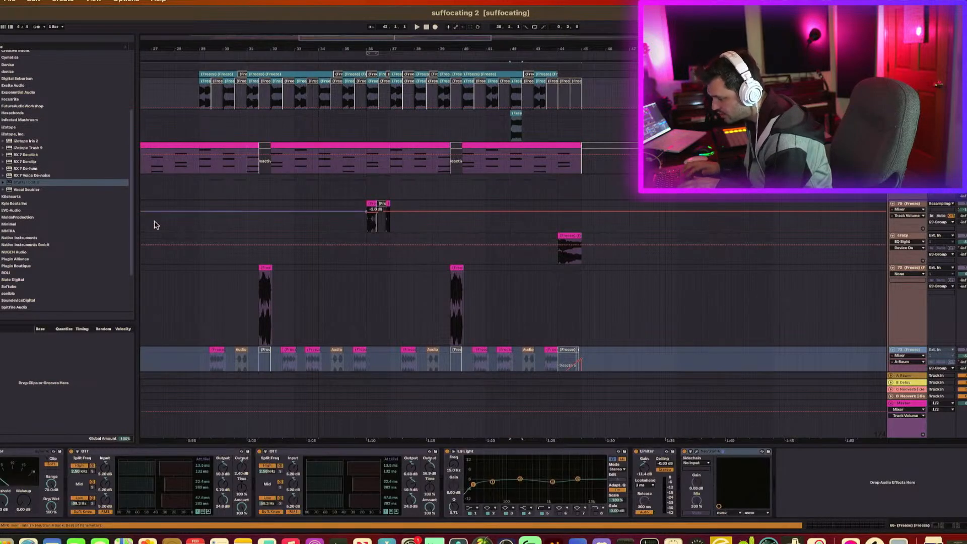
pyautogui.click(20, 451)
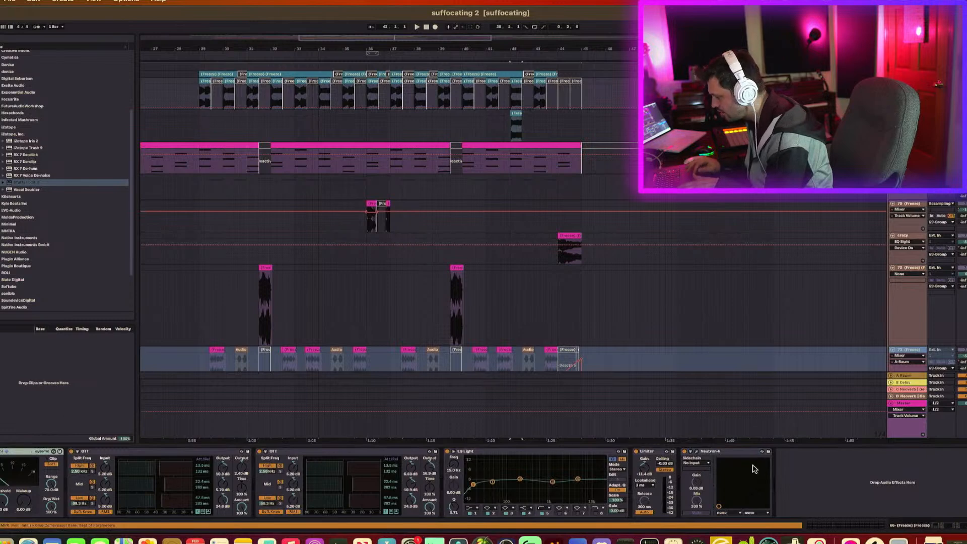
pyautogui.keyDown('shift'); pyautogui.click(735, 452); pyautogui.keyUp('shift')
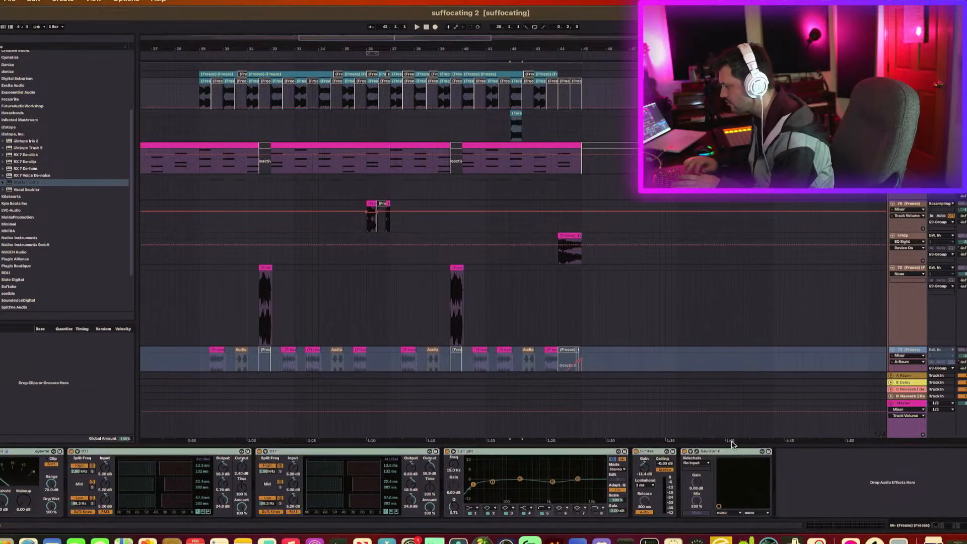
pyautogui.press('Delete')
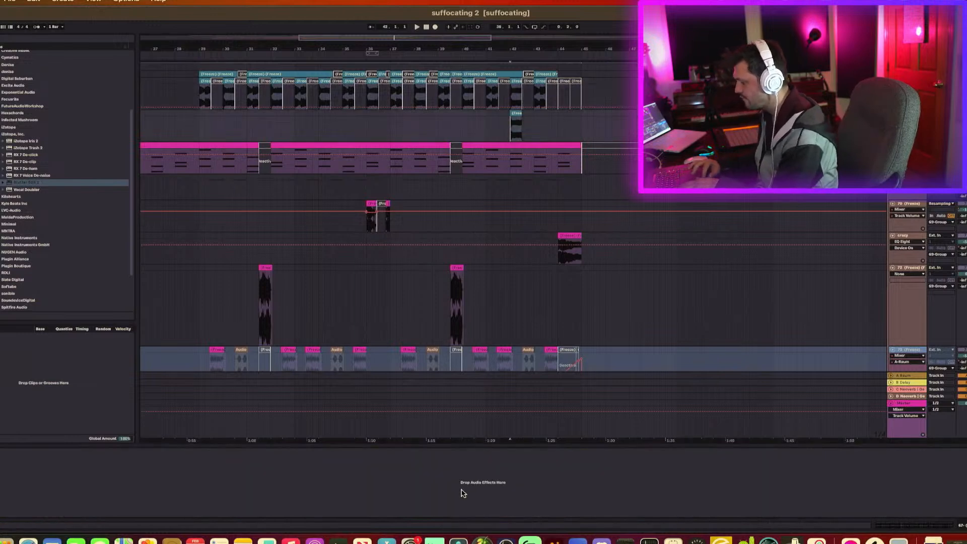
pyautogui.press('super+z')
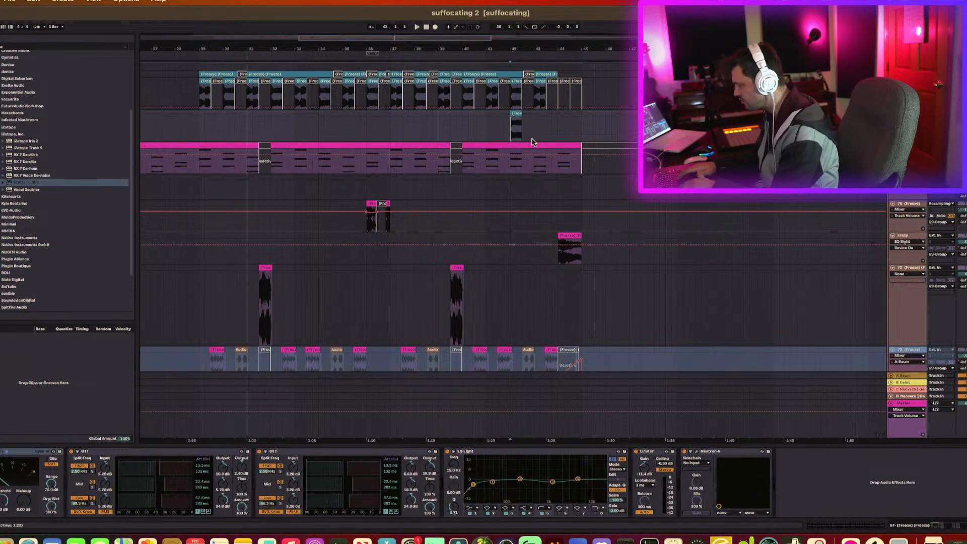
pyautogui.press('space')
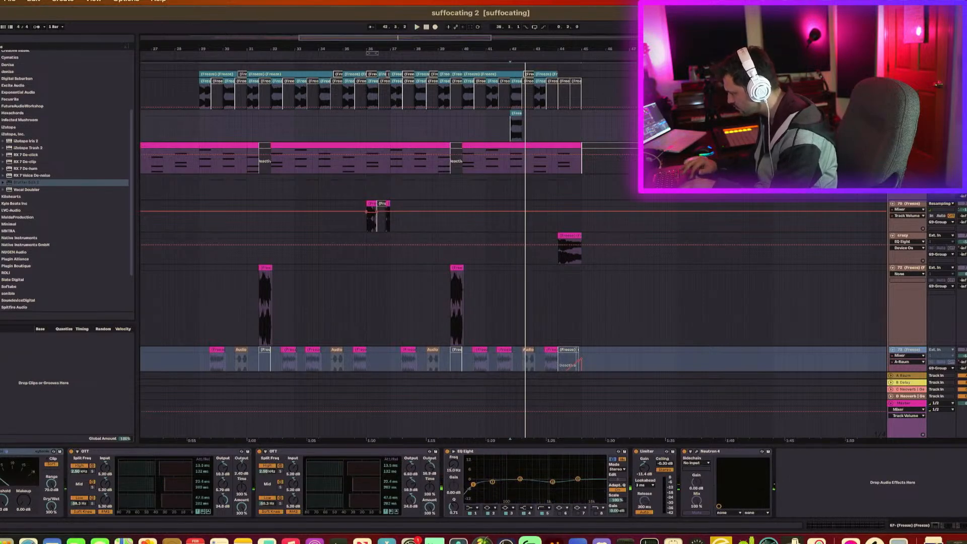
pyautogui.press('space')
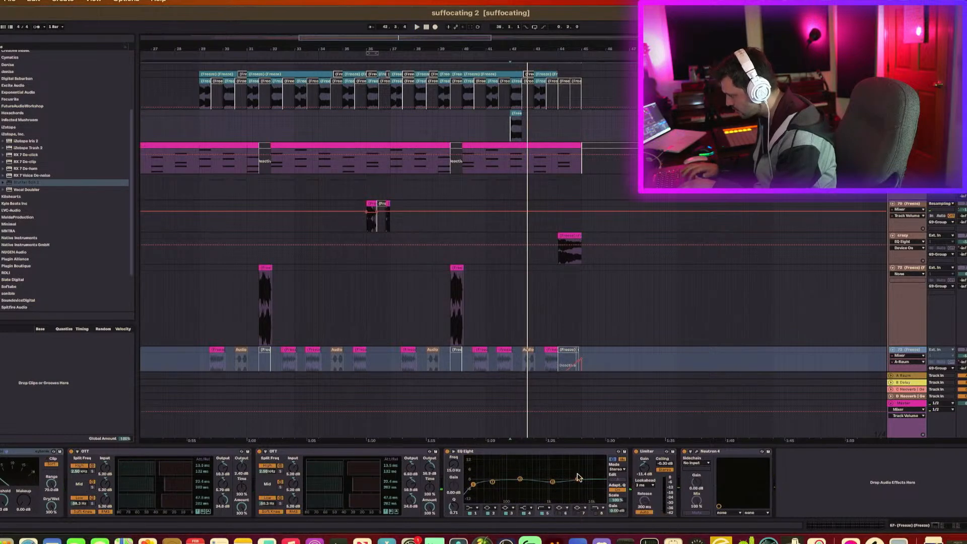
# Step: In track 67's Neutron 4 equalizer, set band 3 to a broad cut of about -2.7 dB at 4904 Hz with Q 0.3
pyautogui.click(697, 453)
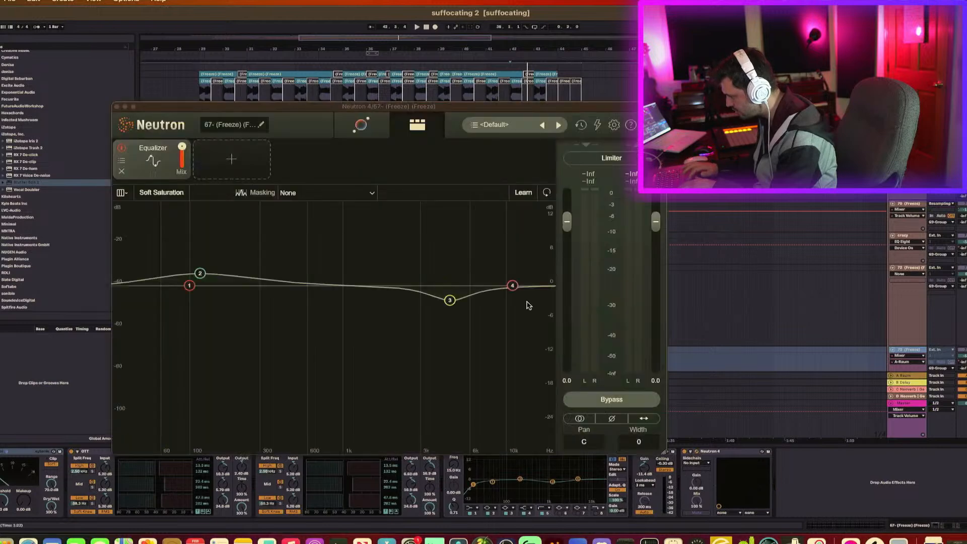
pyautogui.click(449, 300)
pyautogui.moveTo(466, 305); pyautogui.dragTo(455, 252)
pyautogui.press('space')
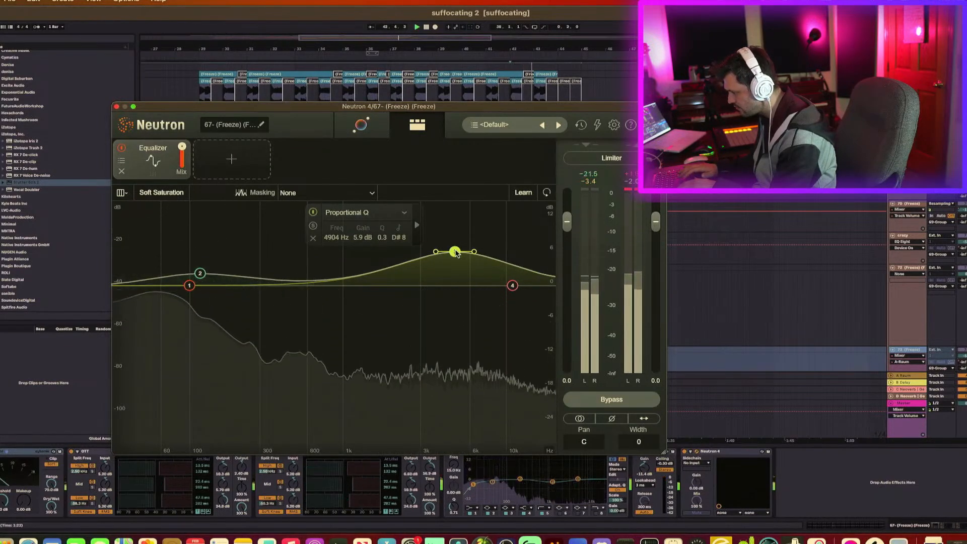
pyautogui.moveTo(455, 252); pyautogui.dragTo(456, 298)
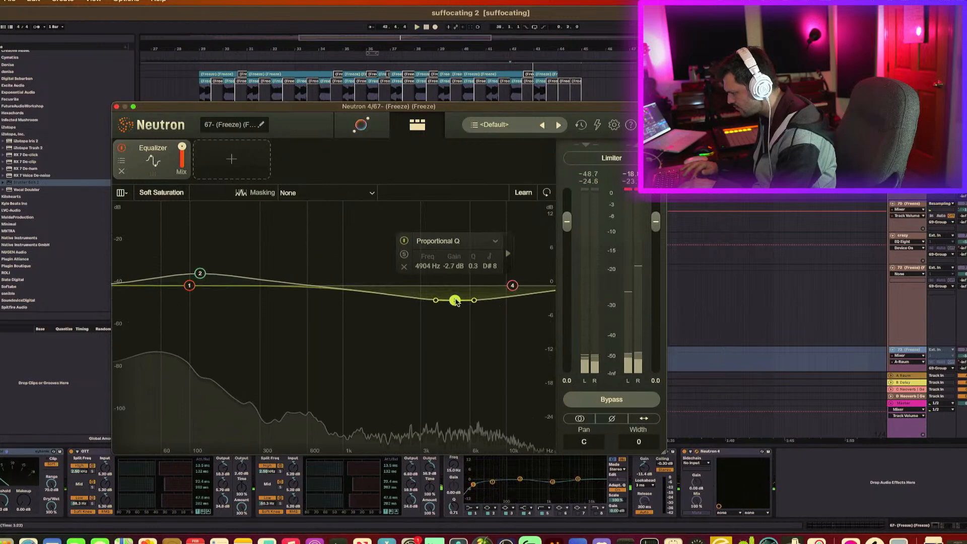
# Step: Set band 4's Analog High Shelf to a 1.7 dB boost at 7752 Hz and play the clip to check it
pyautogui.click(514, 285)
pyautogui.moveTo(516, 286); pyautogui.dragTo(519, 280)
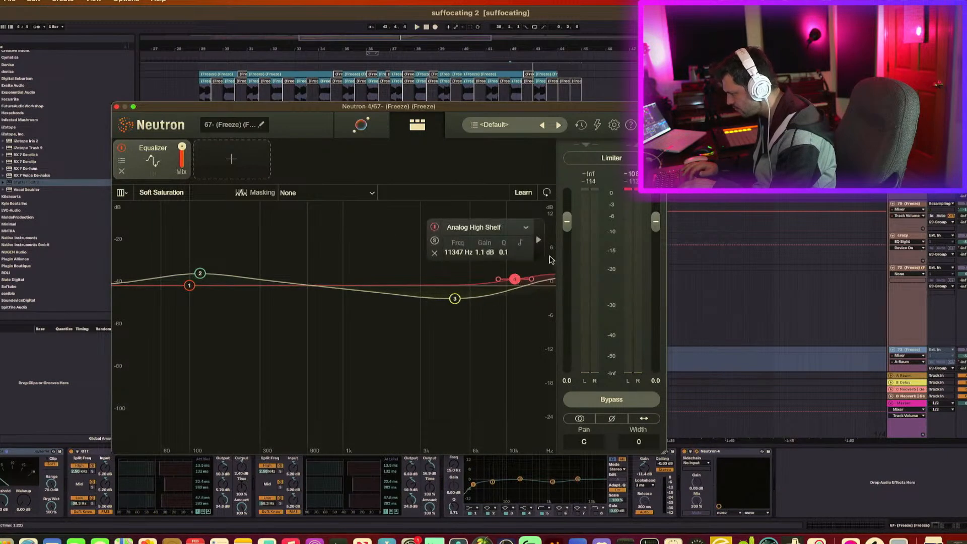
pyautogui.moveTo(514, 278); pyautogui.dragTo(488, 277)
pyautogui.press('space')
pyautogui.press('space')
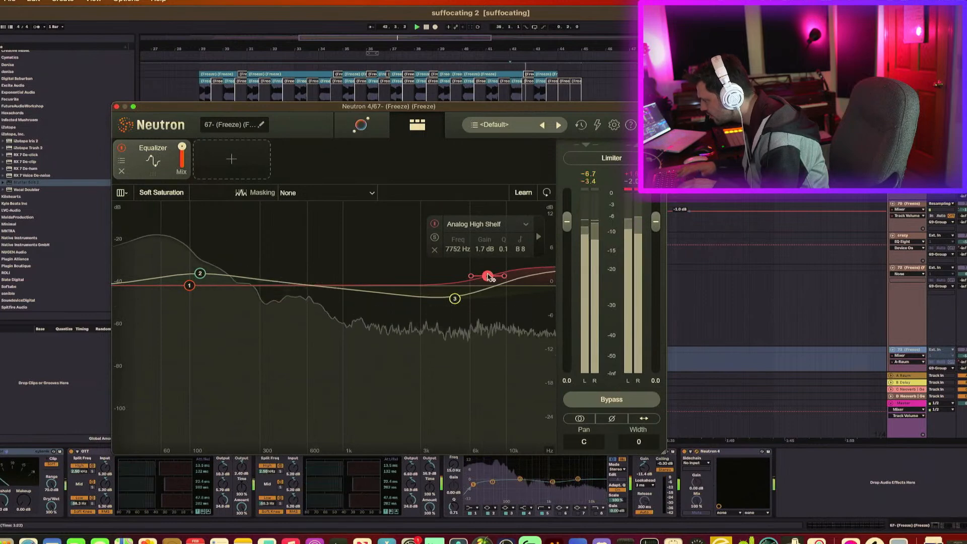
pyautogui.press('space')
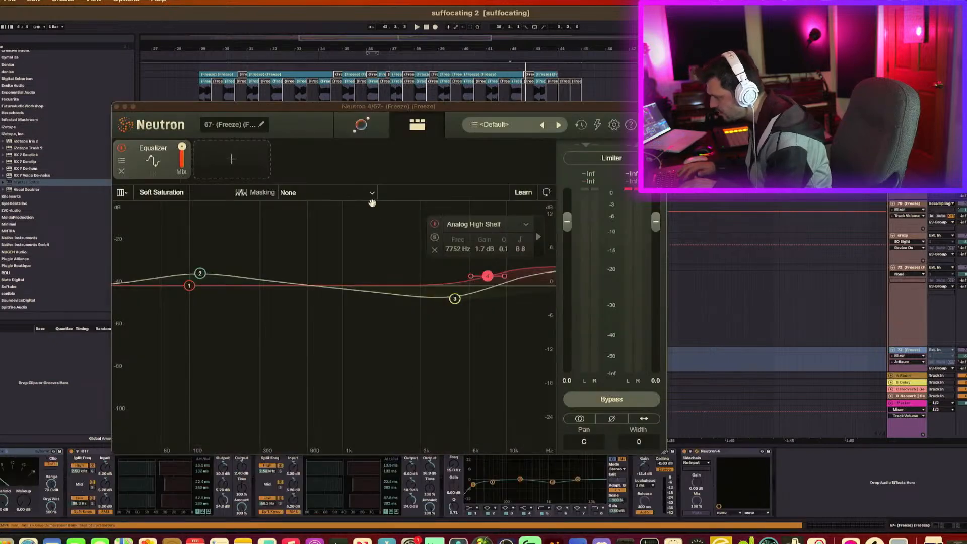
# Step: Set the Neutron masking comparison to 68-Vital and play the passage to examine where the two tracks overlap
pyautogui.click(372, 194)
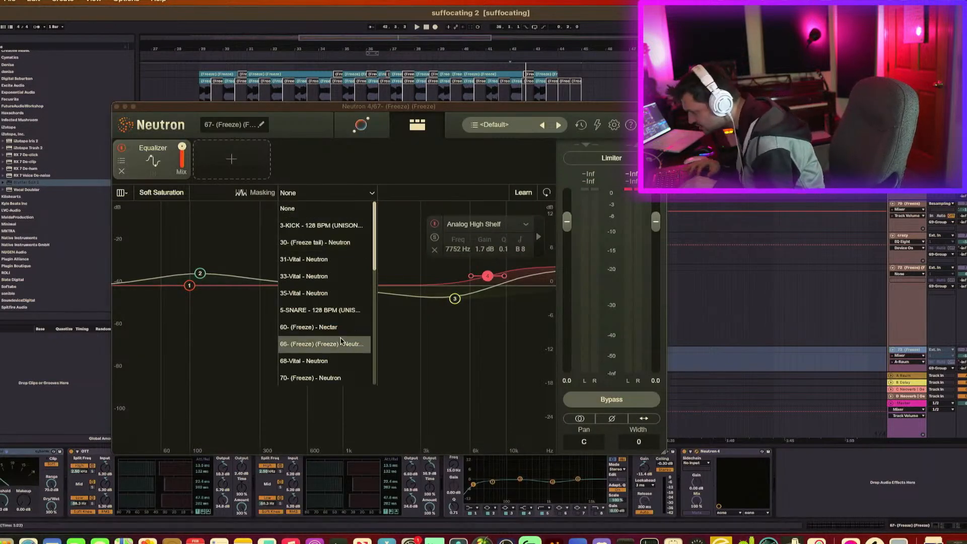
pyautogui.click(340, 345)
pyautogui.click(372, 194)
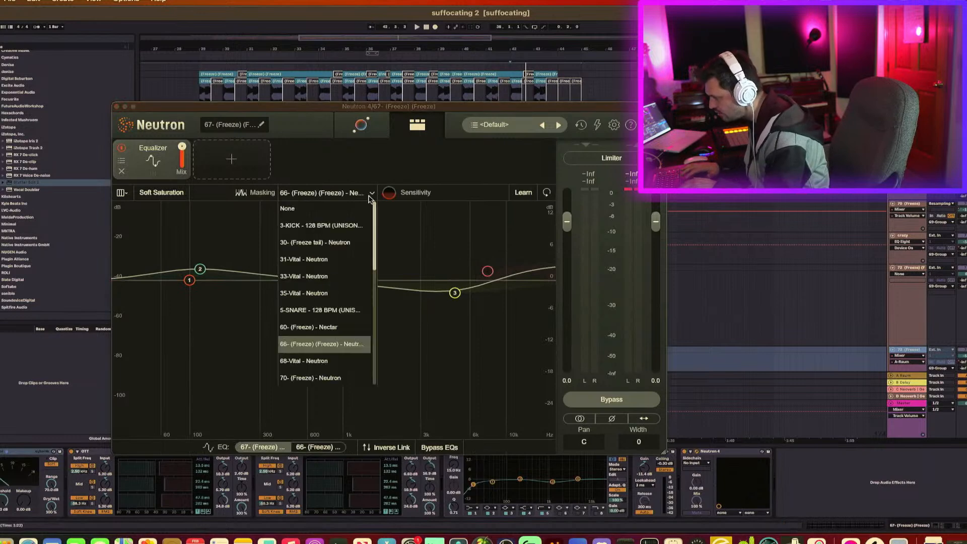
pyautogui.click(338, 366)
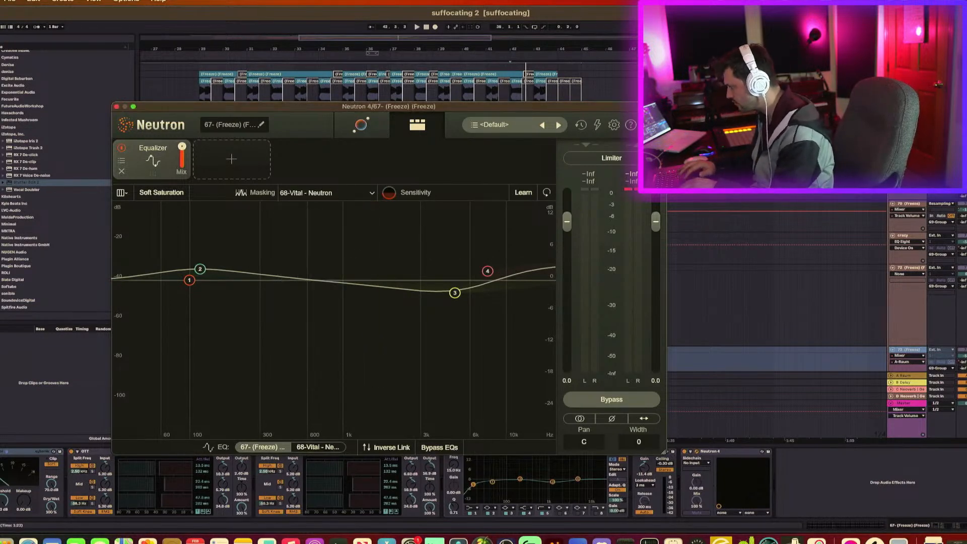
pyautogui.press('space')
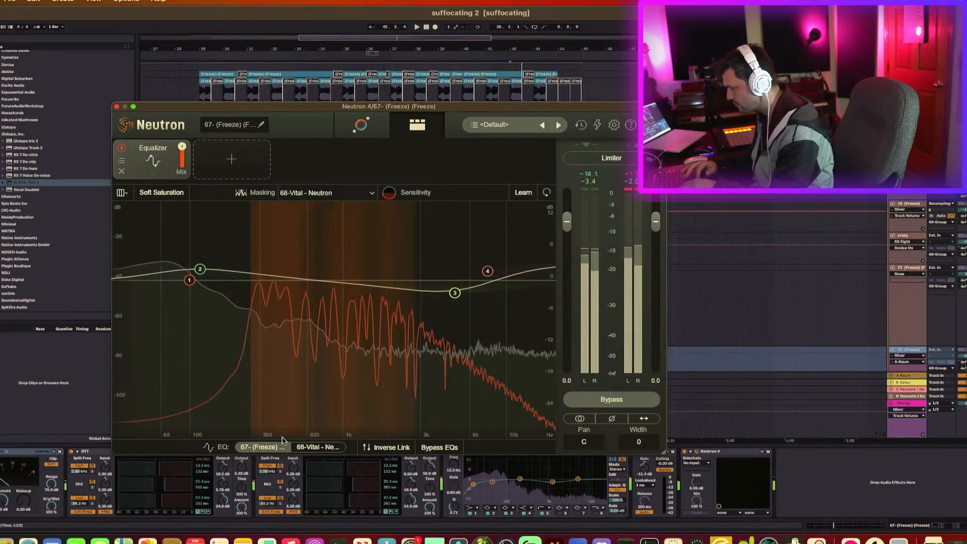
# Step: Add a Flat Lowpass band with a 24 dB/oct slope at 11564 Hz to 68-Vital's EQ while auditioning it
pyautogui.click(318, 448)
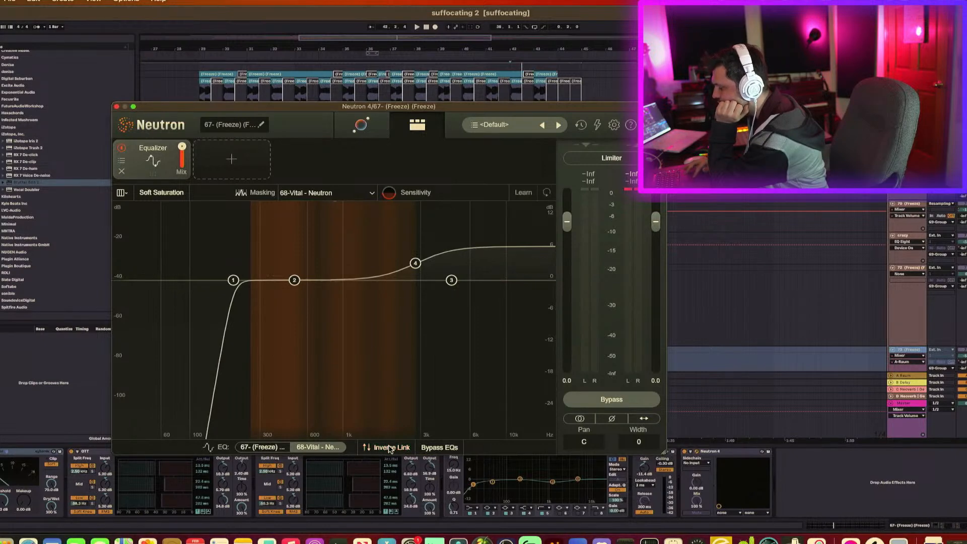
pyautogui.click(529, 247)
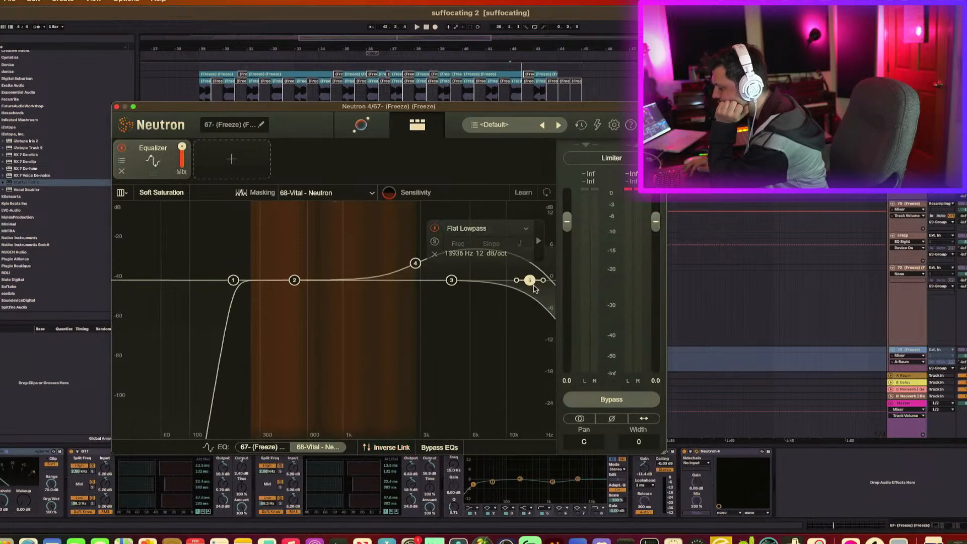
pyautogui.moveTo(543, 281); pyautogui.dragTo(541, 282)
pyautogui.press('space')
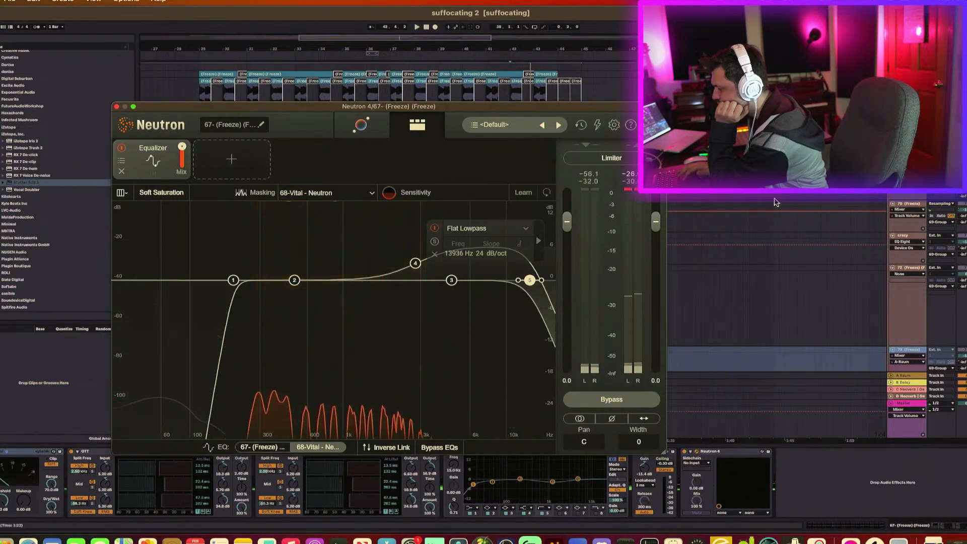
pyautogui.moveTo(535, 286); pyautogui.dragTo(511, 289)
pyautogui.press('space')
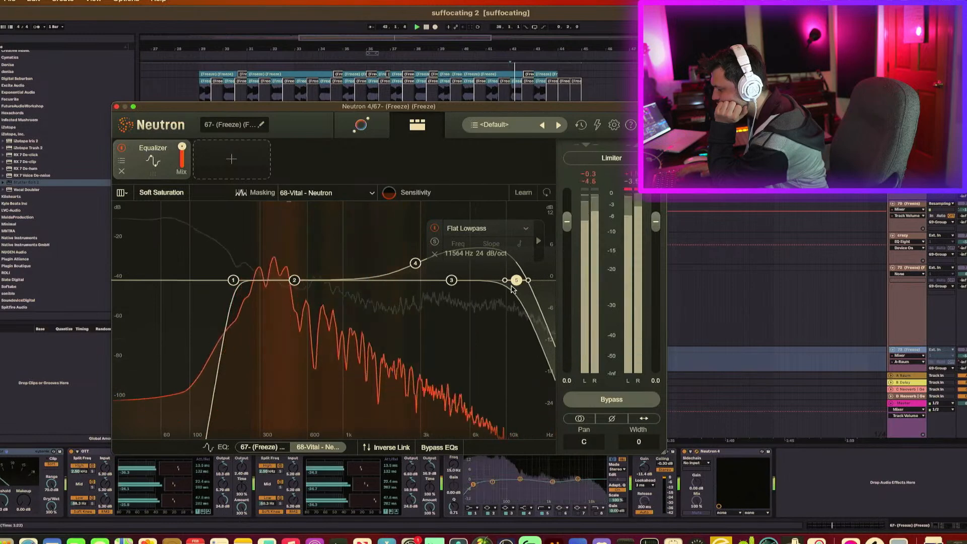
# Step: Return to frozen track 67's EQ, add a Proportional Q boost of 6.1 dB at 578 Hz while auditioning, and close Neutron
pyautogui.click(378, 447)
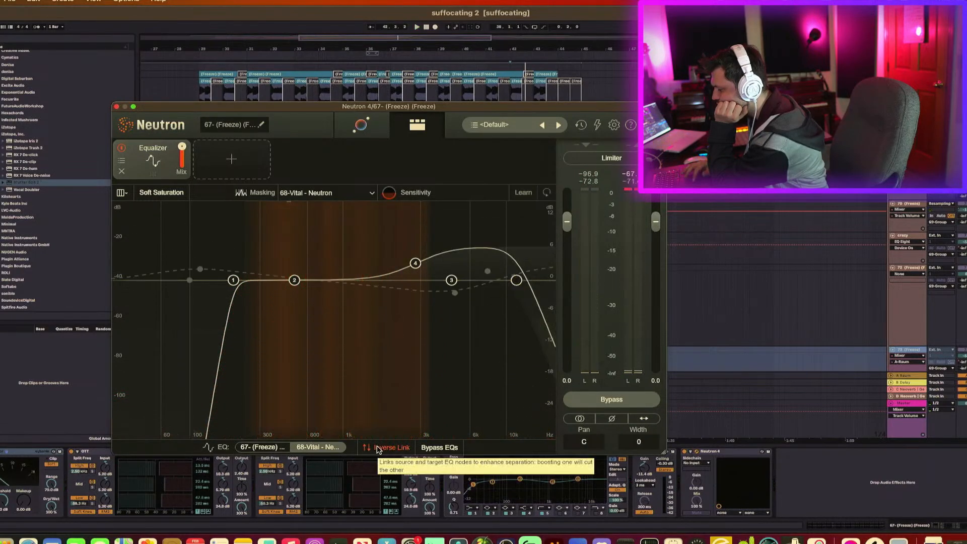
pyautogui.click(274, 448)
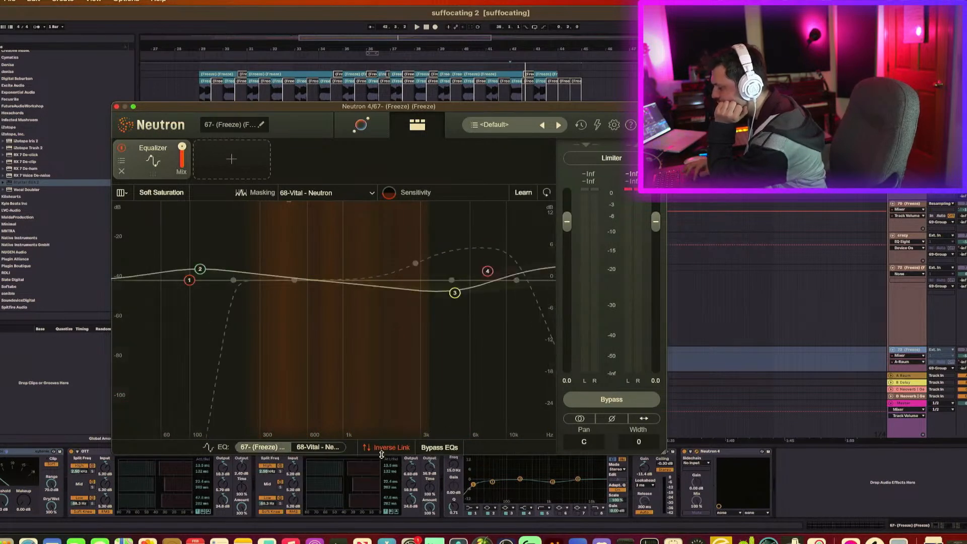
pyautogui.moveTo(287, 277); pyautogui.dragTo(308, 270)
pyautogui.press('space')
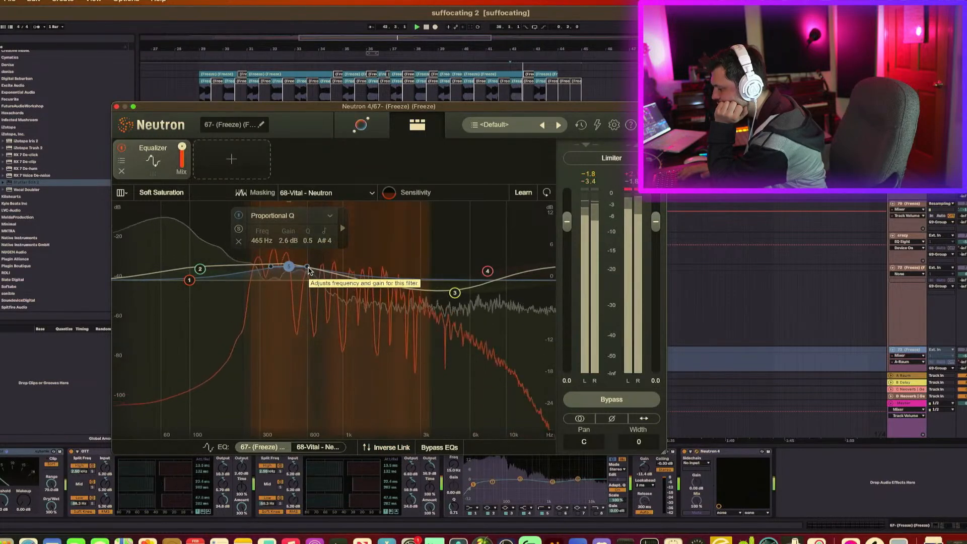
pyautogui.moveTo(289, 267); pyautogui.dragTo(304, 249)
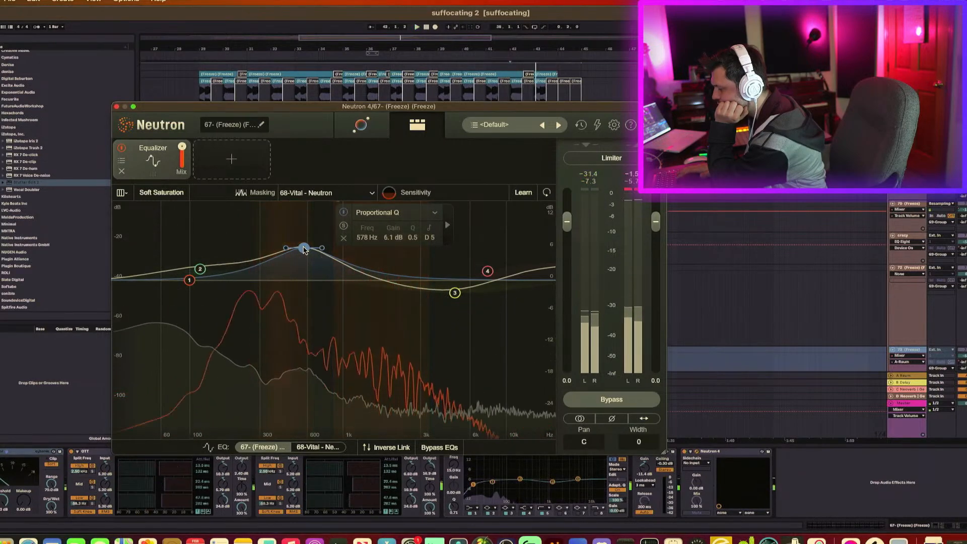
pyautogui.press('space')
pyautogui.click(117, 107)
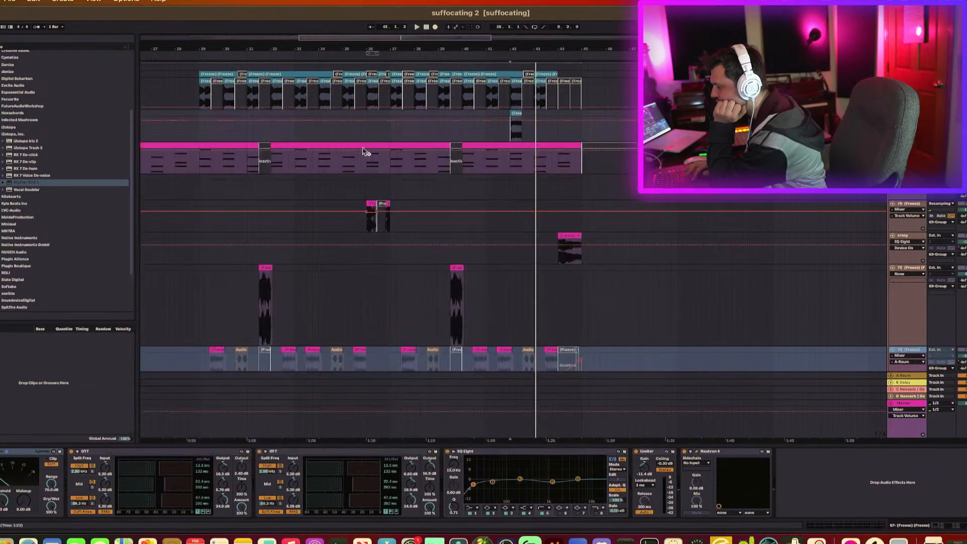
# Step: Move the frozen clips at bars 34 and 30 from frozen track 66 down to frozen track 67
pyautogui.click(515, 81)
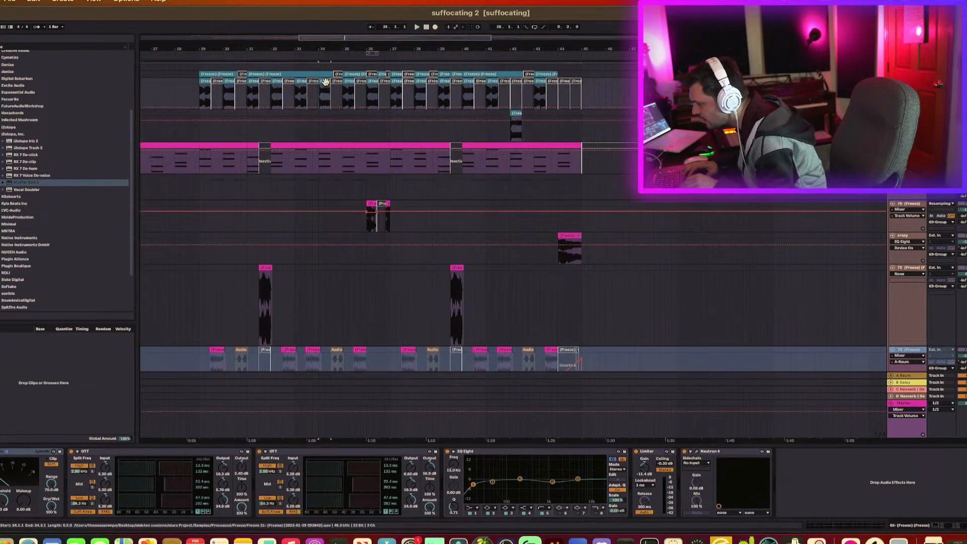
pyautogui.keyDown('shift'); pyautogui.click(228, 81); pyautogui.keyUp('shift')
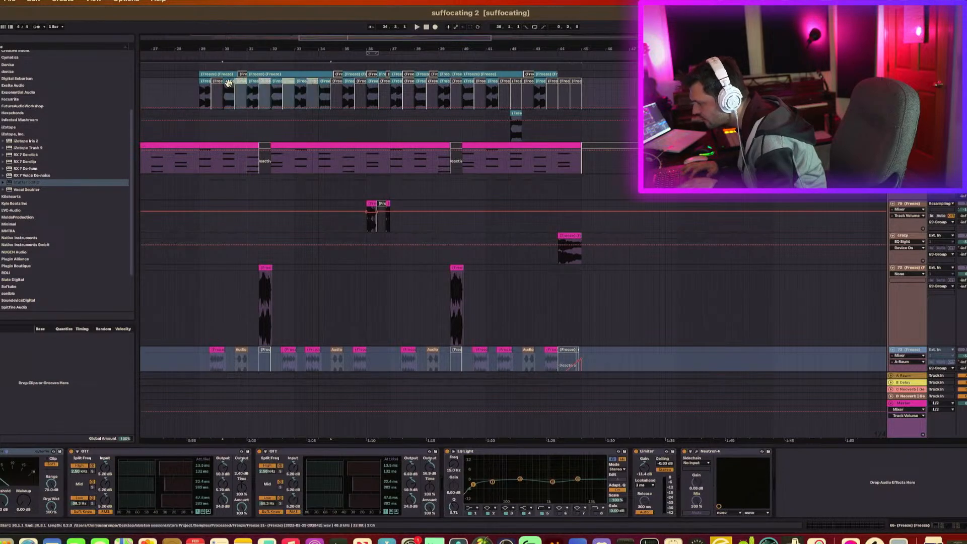
pyautogui.click(326, 82)
pyautogui.moveTo(327, 81); pyautogui.dragTo(325, 110)
pyautogui.click(327, 84)
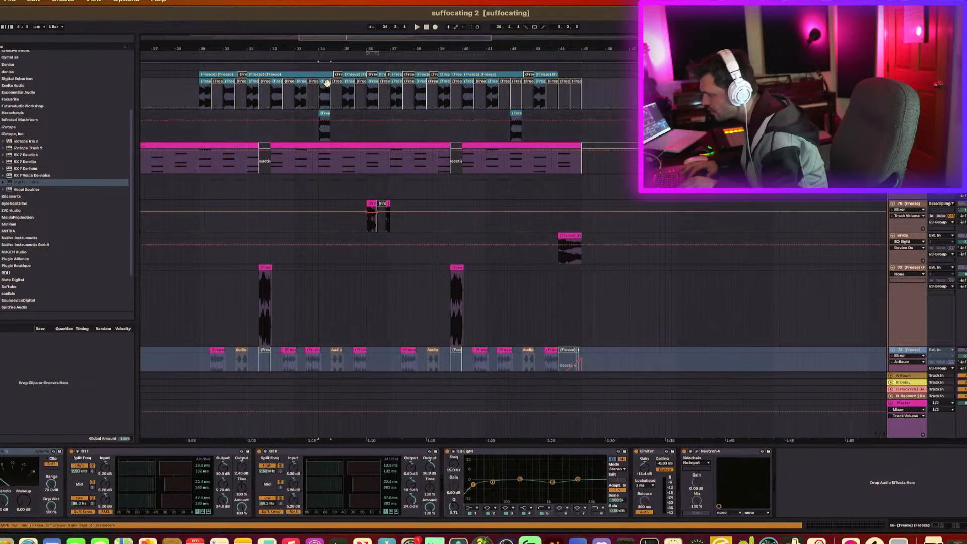
pyautogui.moveTo(231, 115); pyautogui.dragTo(231, 111)
pyautogui.click(230, 82)
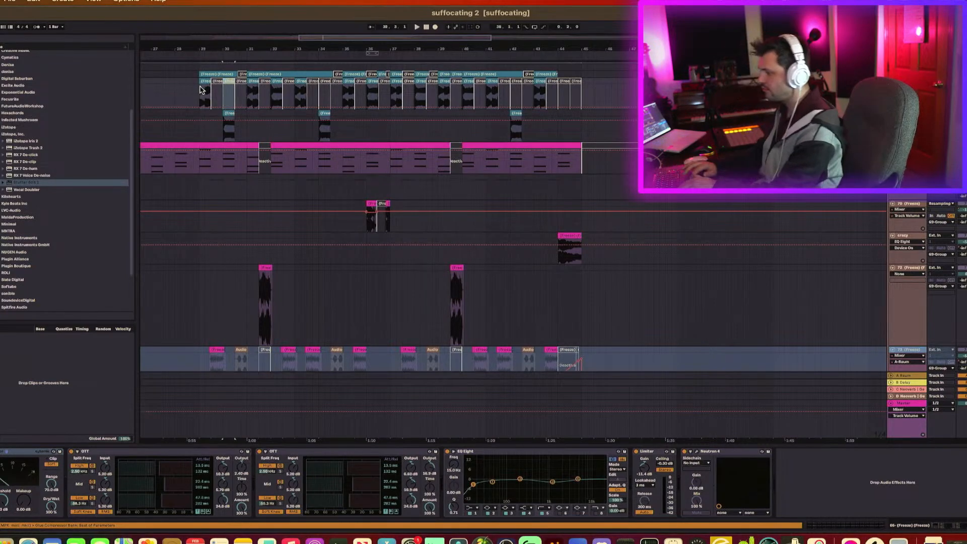
# Step: Move the frozen clip at bar 38 from track 66 to the same position on track 67
pyautogui.moveTo(227, 47); pyautogui.dragTo(227, 34)
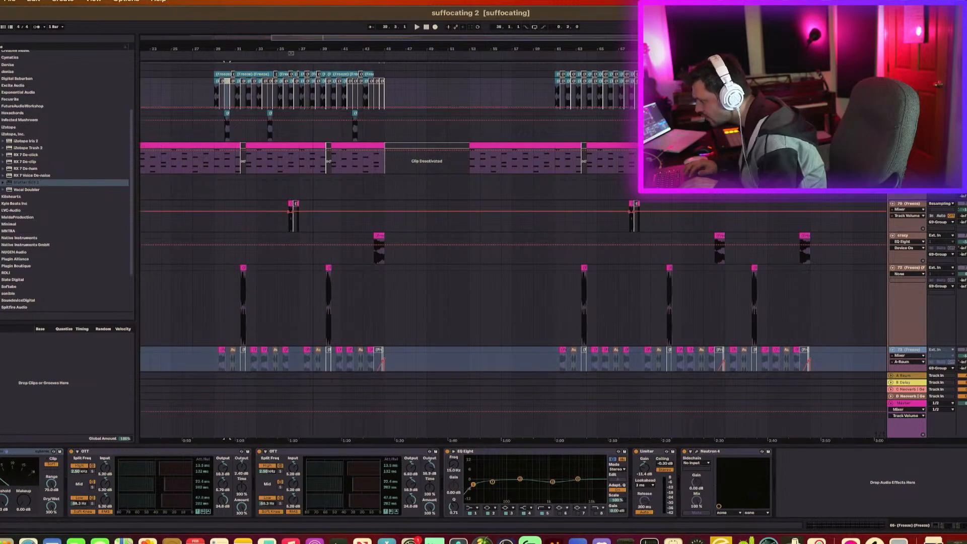
pyautogui.moveTo(304, 48); pyautogui.dragTo(297, 64)
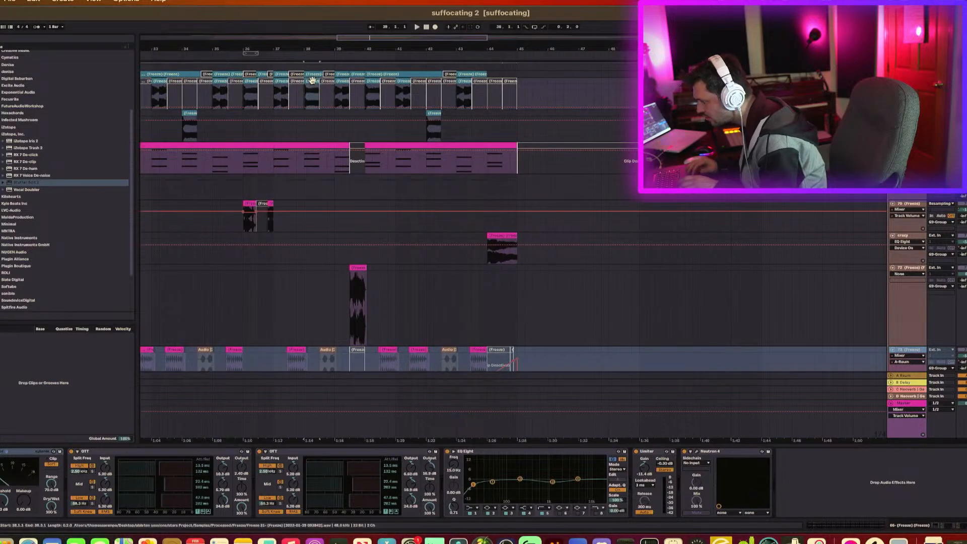
pyautogui.moveTo(313, 80); pyautogui.dragTo(314, 129)
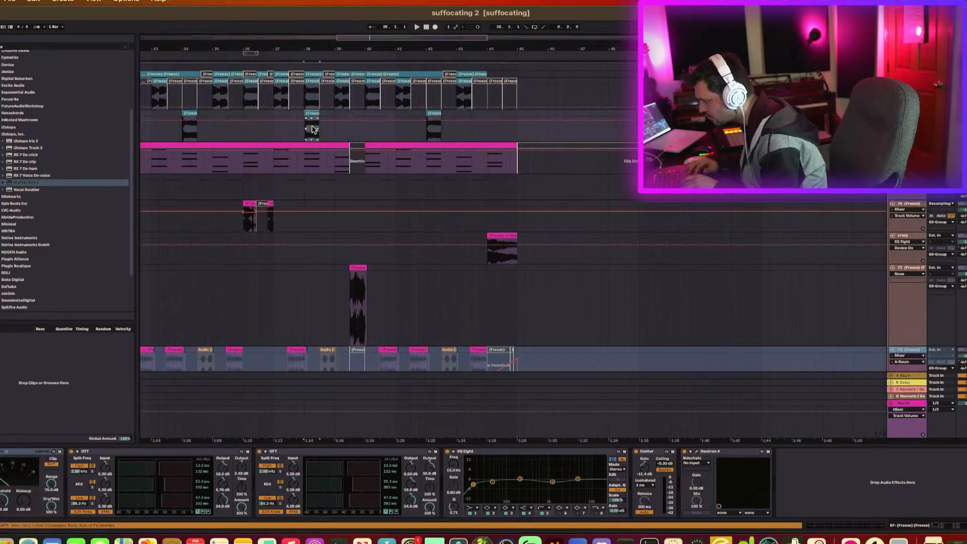
pyautogui.click(312, 88)
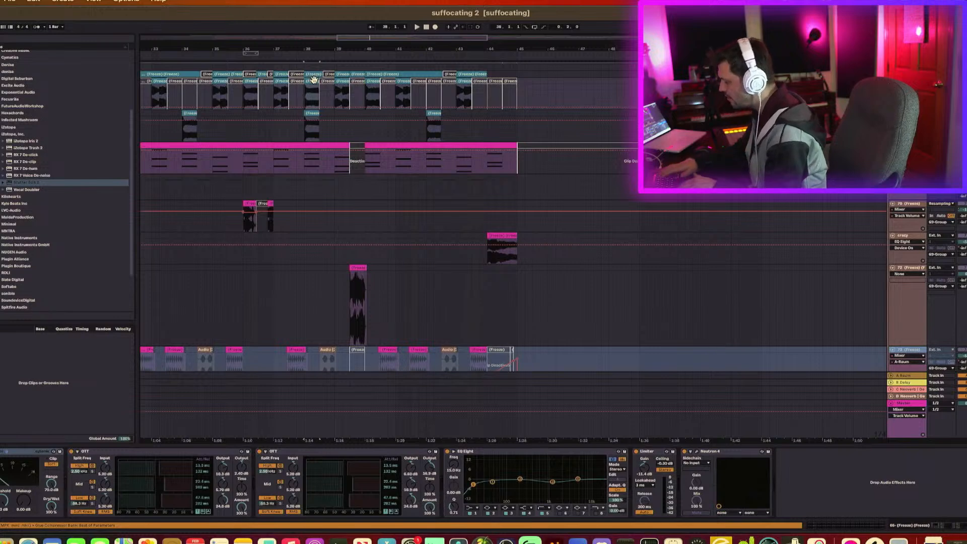
# Step: Copy bars 29 to 46 of frozen tracks 66 and 67 and paste them at bar 61 in place of the cleared clips
pyautogui.moveTo(301, 46); pyautogui.dragTo(334, 52)
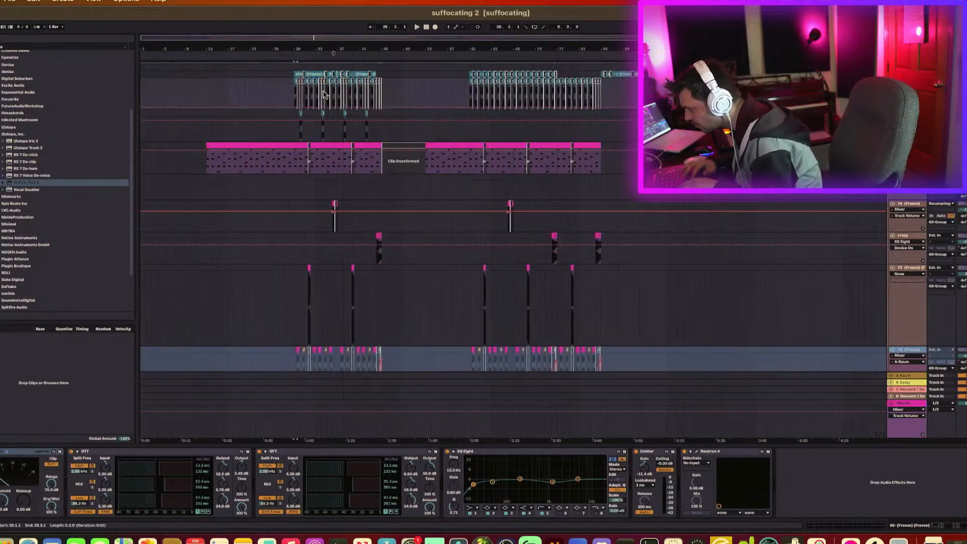
pyautogui.keyDown('shift'); pyautogui.click(389, 106); pyautogui.keyUp('shift')
pyautogui.keyDown('shift'); pyautogui.click(388, 118); pyautogui.keyUp('shift')
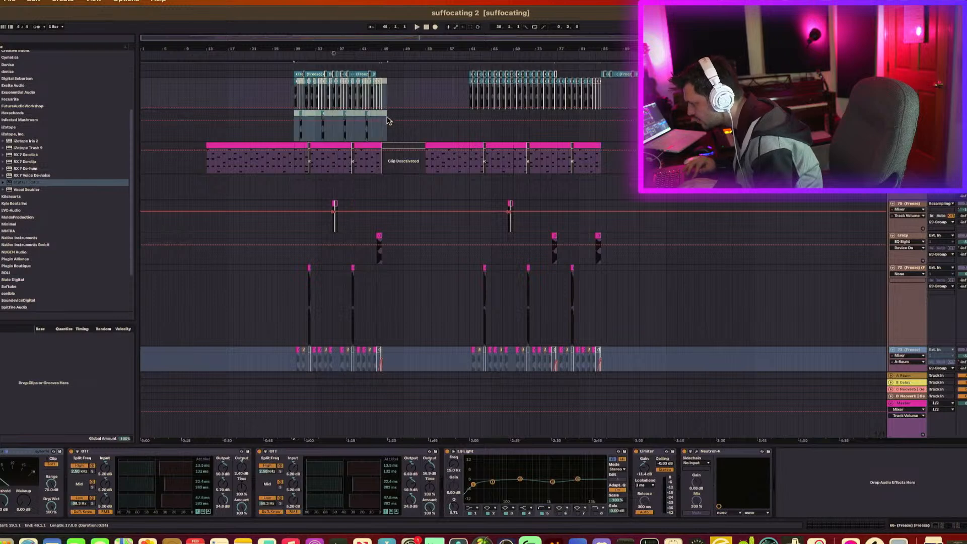
pyautogui.moveTo(470, 93); pyautogui.dragTo(530, 99)
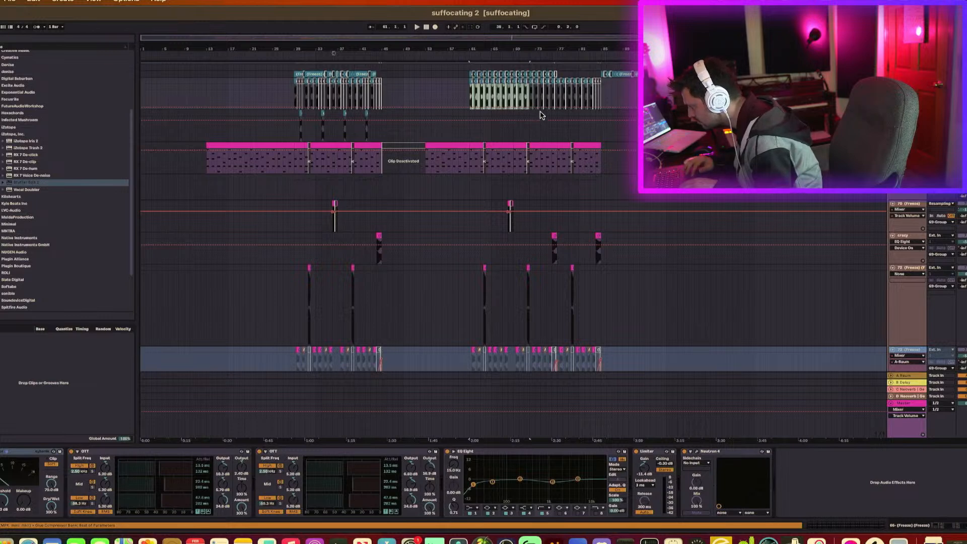
pyautogui.click(536, 129)
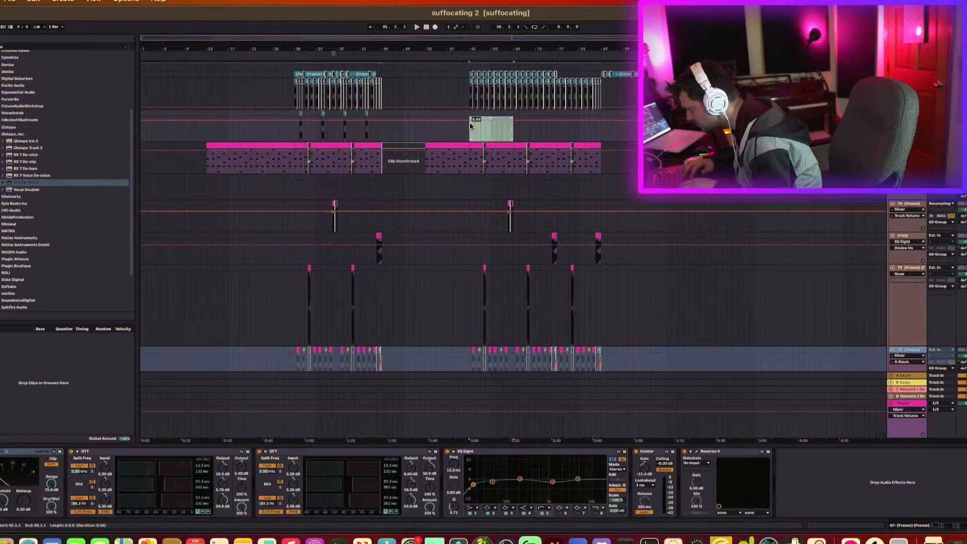
pyautogui.keyDown('shift'); pyautogui.click(557, 136); pyautogui.keyUp('shift')
pyautogui.keyDown('shift'); pyautogui.click(555, 101); pyautogui.keyUp('shift')
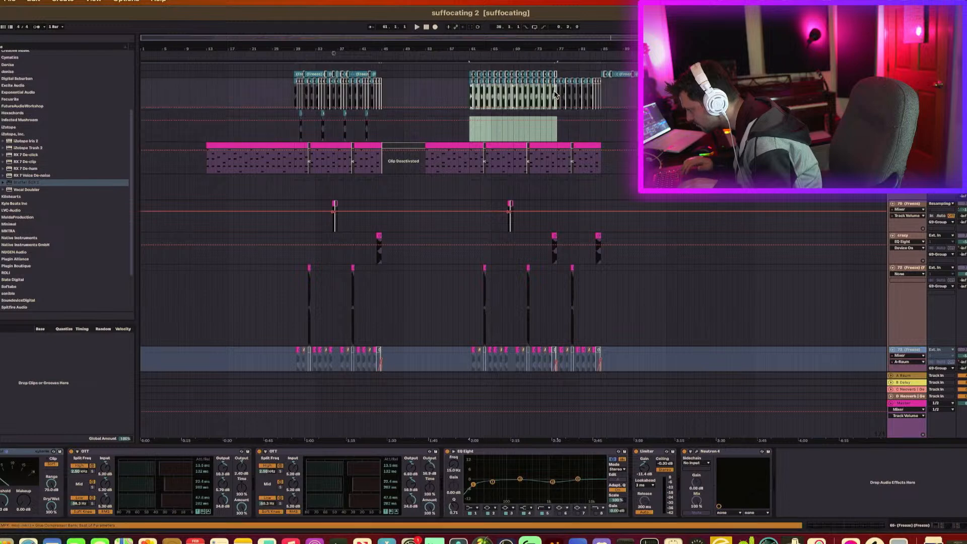
pyautogui.press('Delete')
pyautogui.press('Delete')
pyautogui.press('super+v')
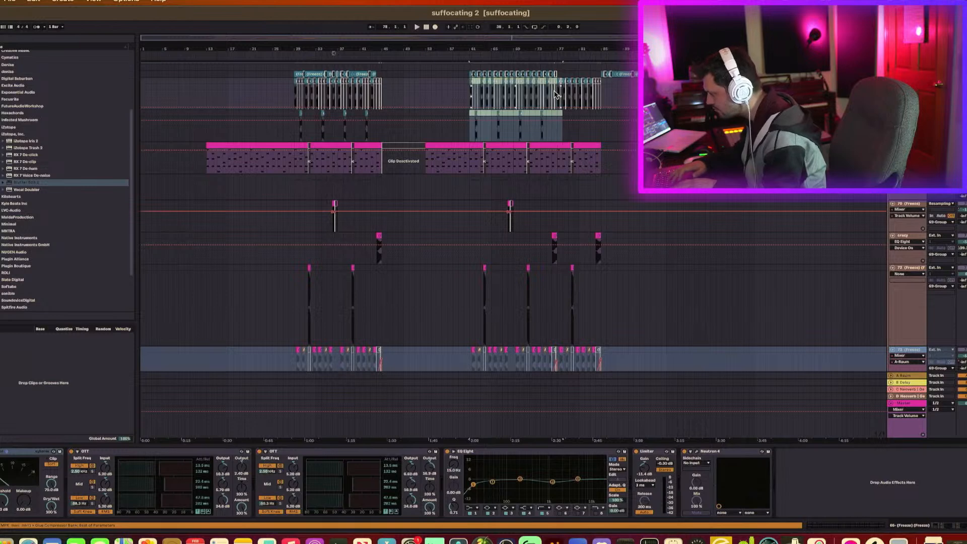
pyautogui.press('super+z')
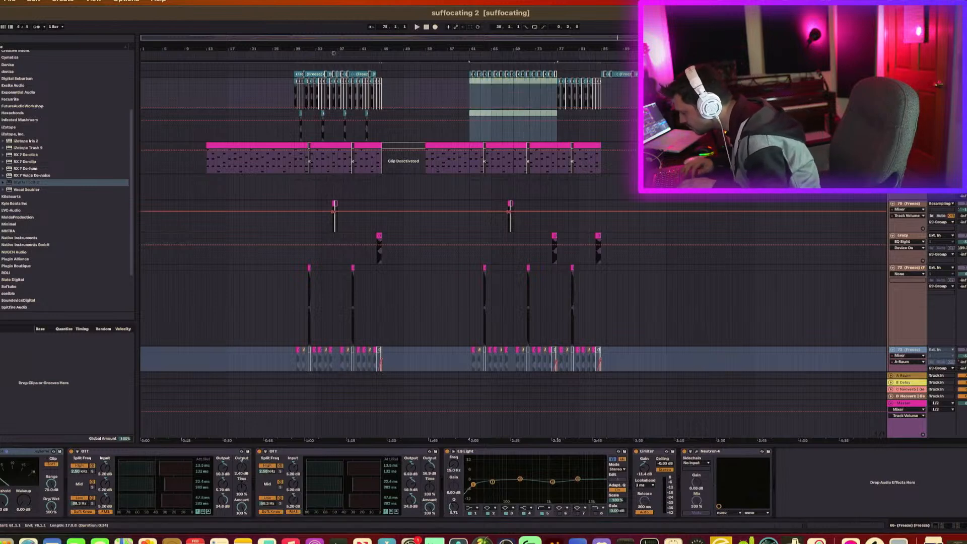
pyautogui.press('super+shift+z')
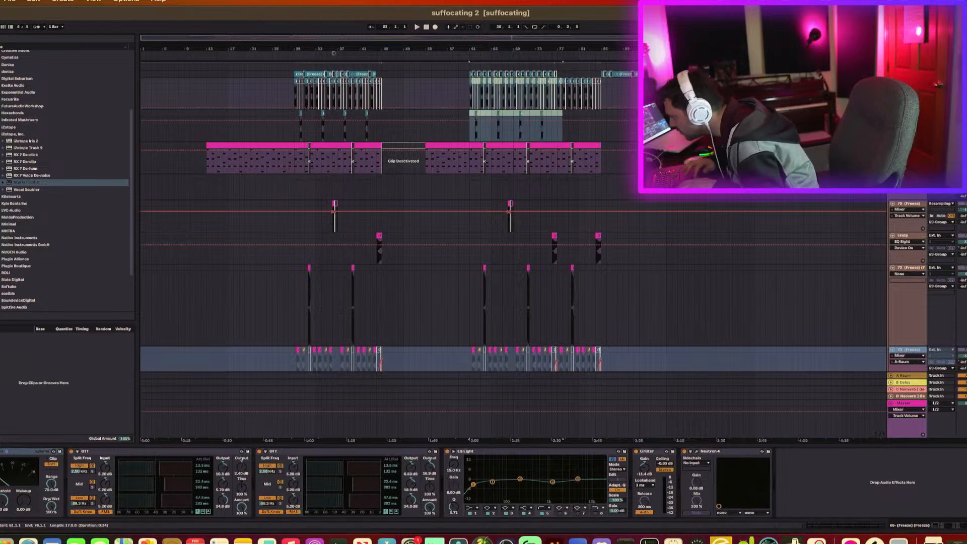
# Step: Move the remaining frozen clips at bars 78 and 82 from track 66 to track 67
pyautogui.click(566, 134)
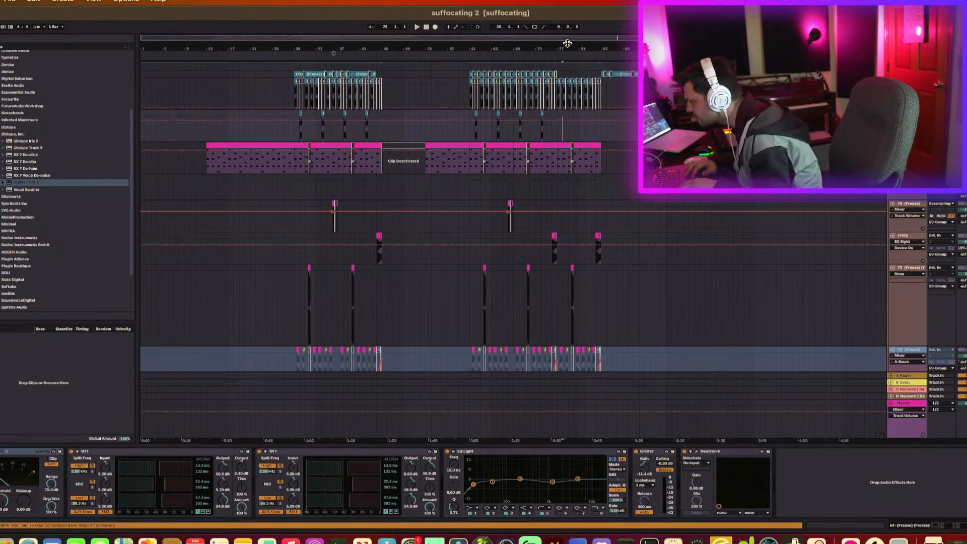
pyautogui.moveTo(333, 52); pyautogui.dragTo(567, 59)
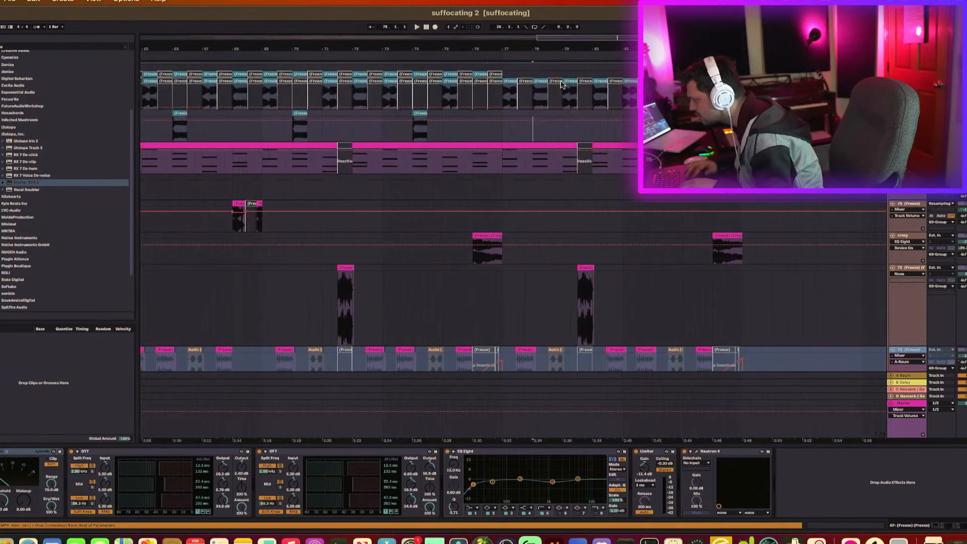
pyautogui.click(544, 80)
pyautogui.click(540, 90)
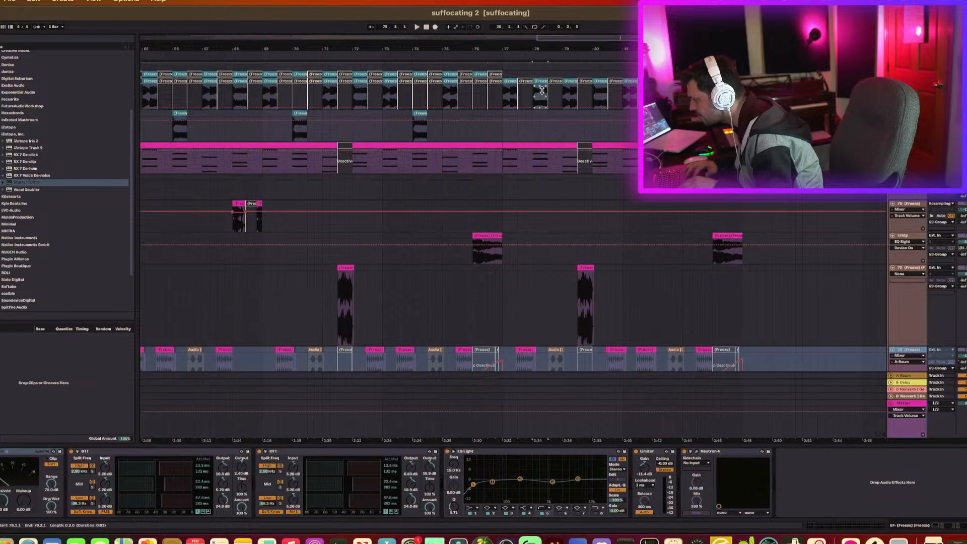
pyautogui.moveTo(540, 84); pyautogui.dragTo(540, 123)
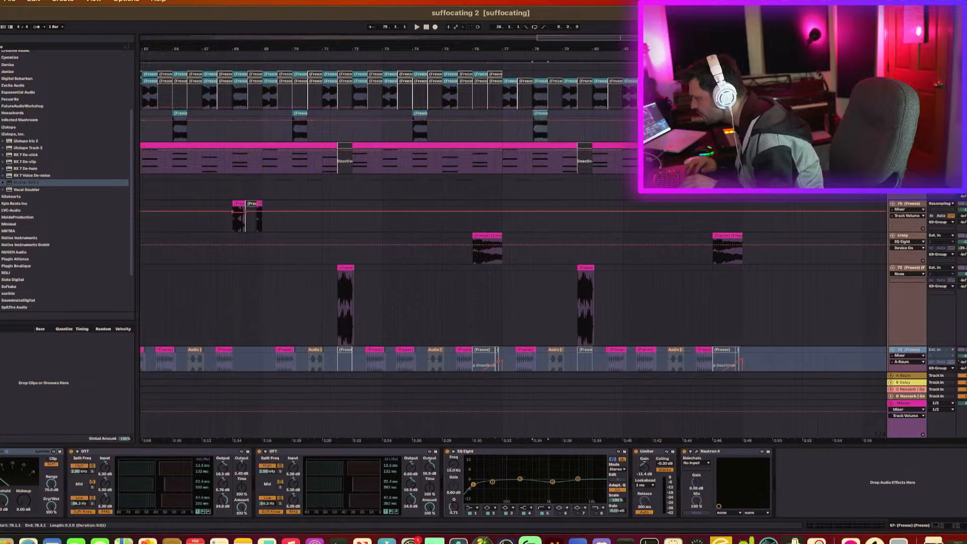
pyautogui.moveTo(661, 81); pyautogui.dragTo(660, 123)
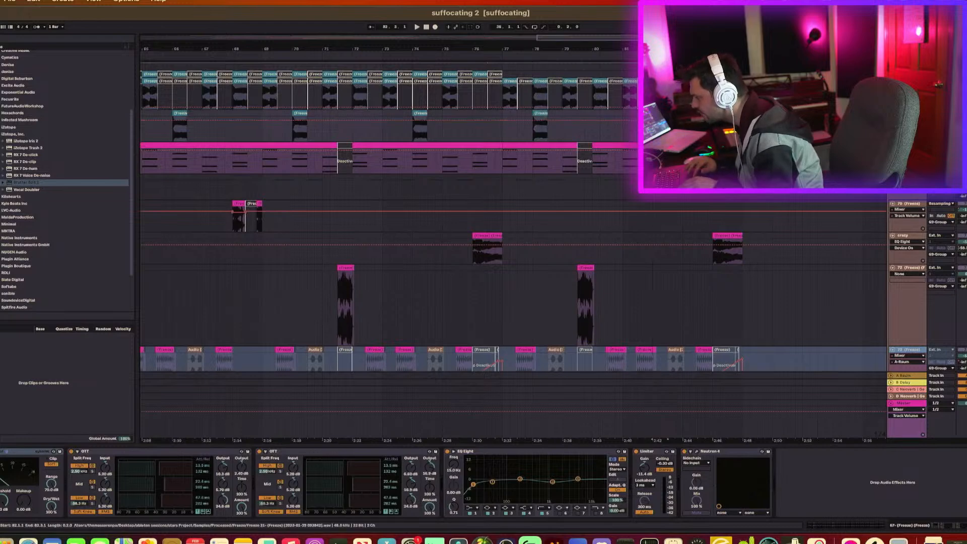
pyautogui.click(661, 91)
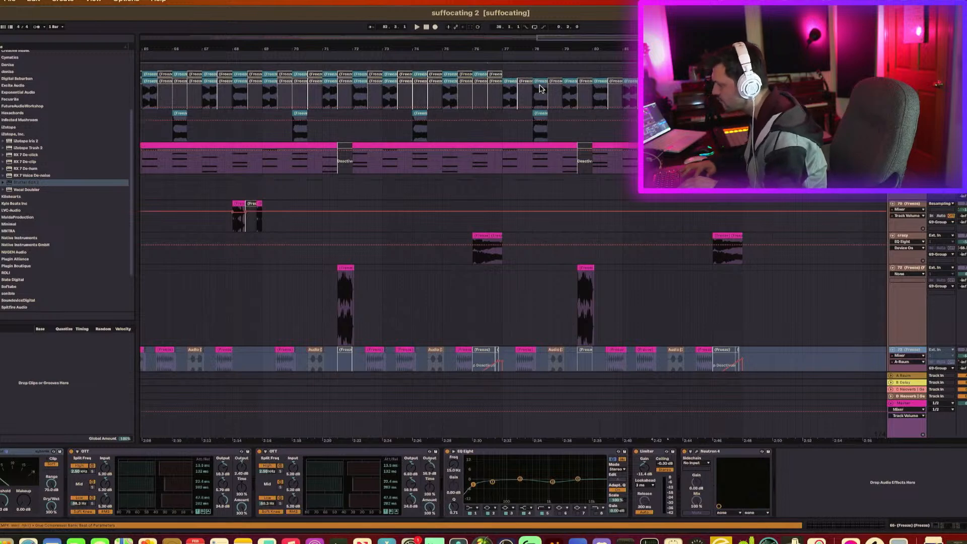
# Step: Play the arrangement from bar 29 and examine how the split frozen tracks sit with the surrounding tracks
pyautogui.moveTo(522, 49); pyautogui.dragTo(522, 11)
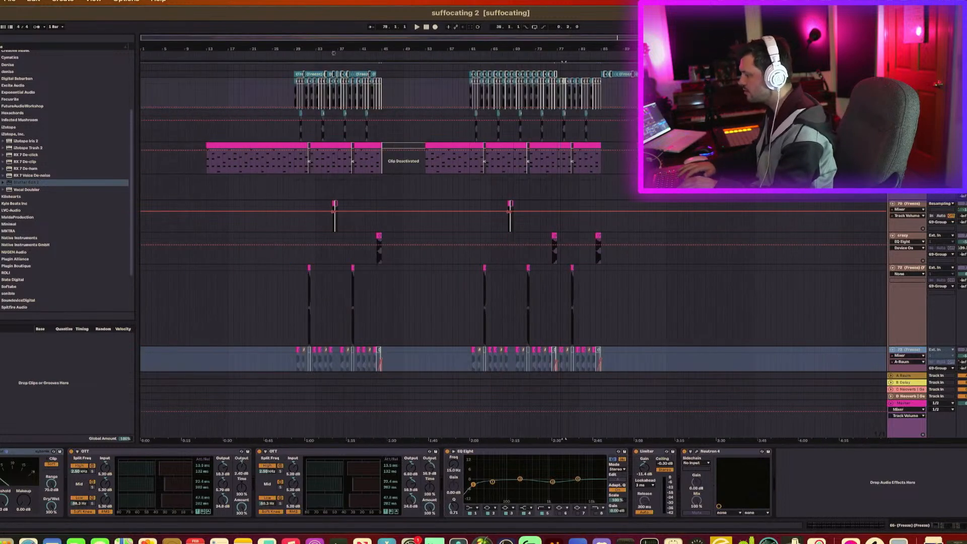
pyautogui.click(295, 135)
pyautogui.press('space')
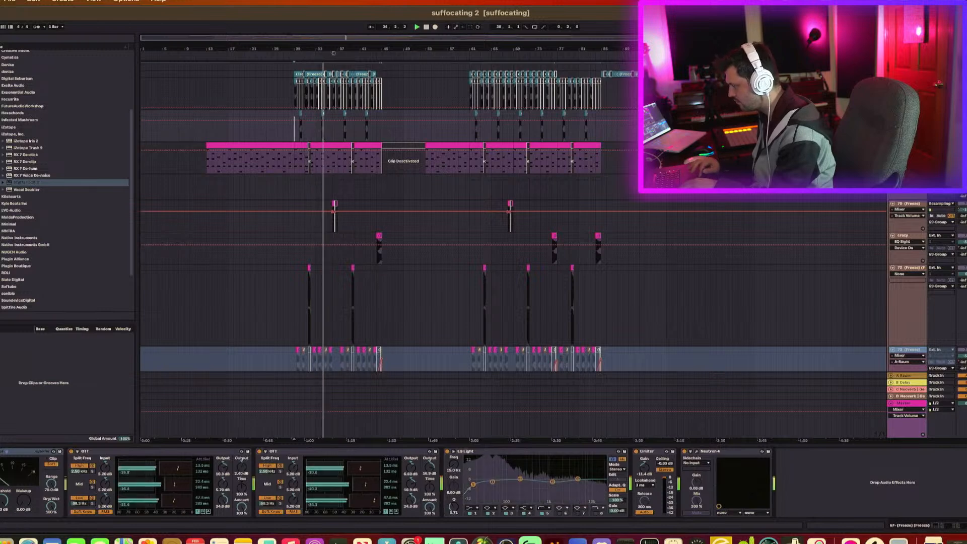
pyautogui.scroll(-3, 942, 248)
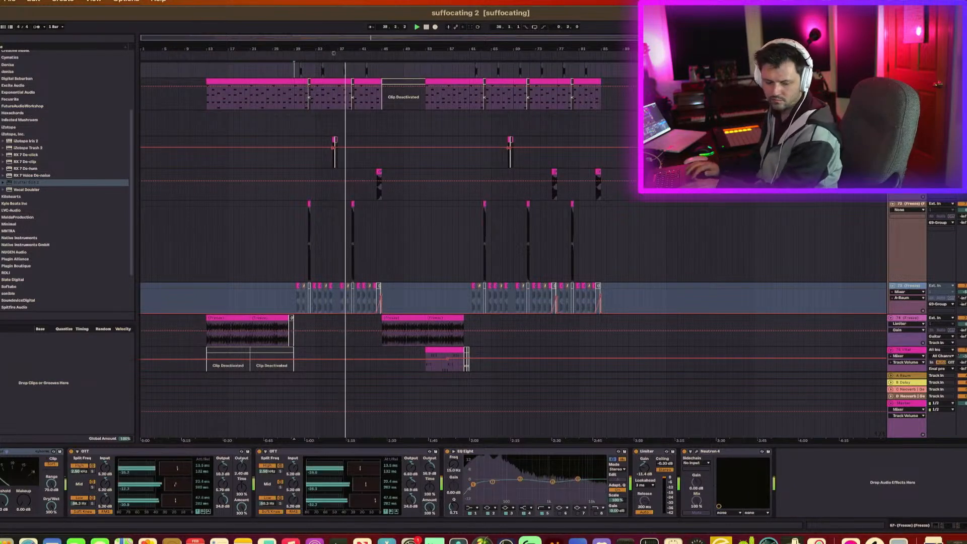
pyautogui.scroll(5, 514, 249)
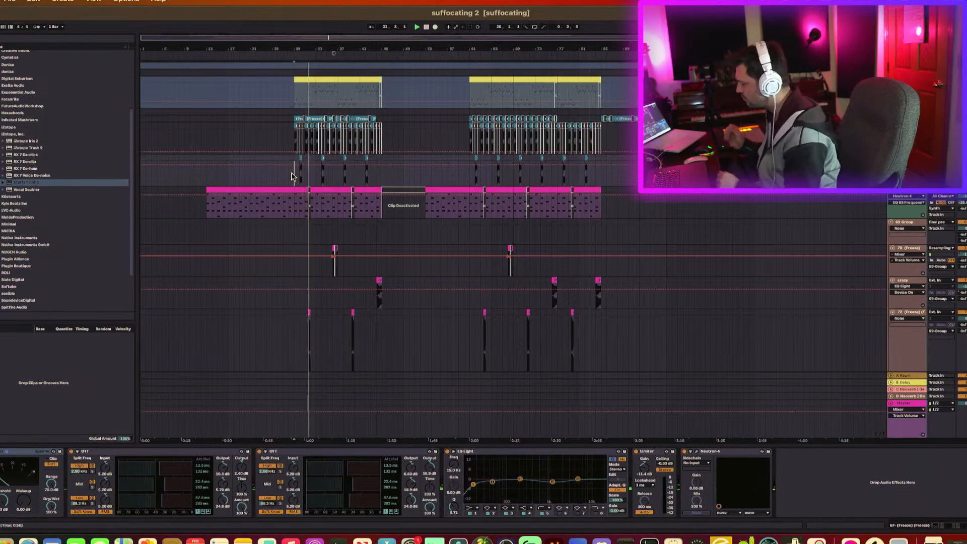
pyautogui.scroll(-5, 585, 176)
pyautogui.scroll(5, 587, 177)
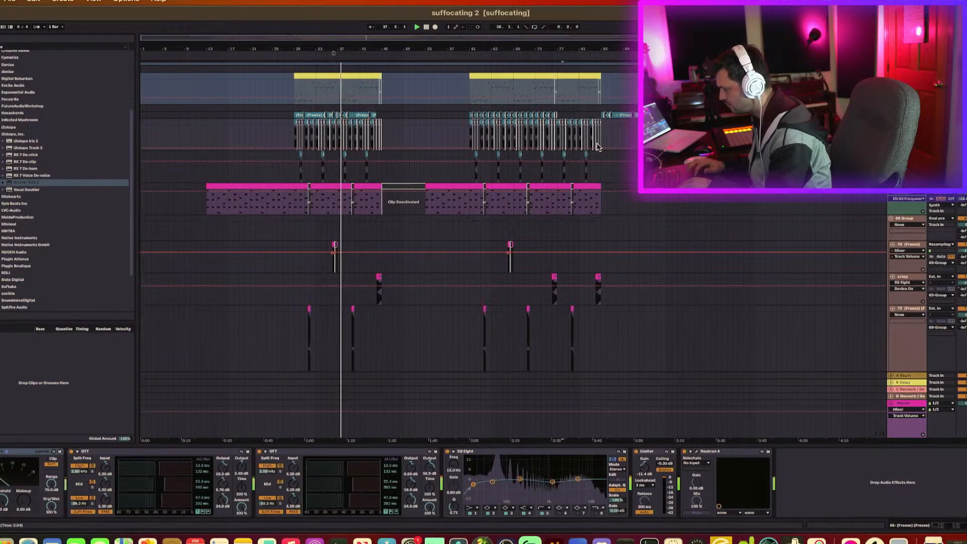
pyautogui.moveTo(331, 49); pyautogui.dragTo(363, 157)
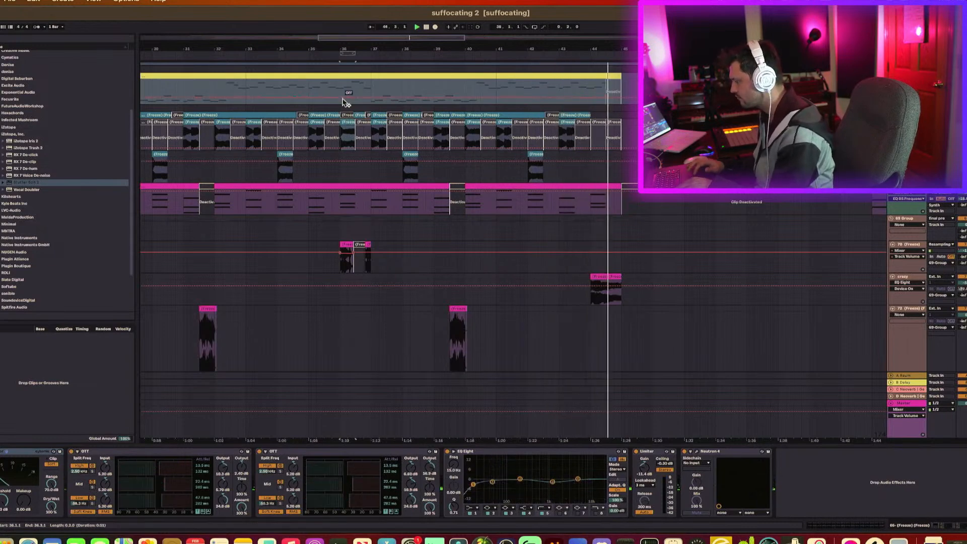
pyautogui.moveTo(549, 48); pyautogui.dragTo(480, 49)
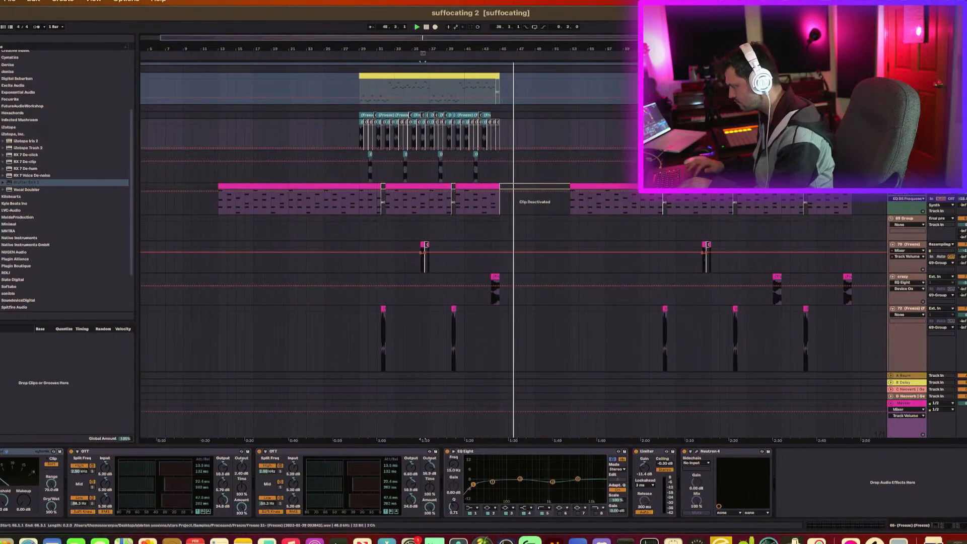
# Step: Inspect the crazy track's clips and frozen track 66, and look over the tracks above them during playback
pyautogui.click(491, 302)
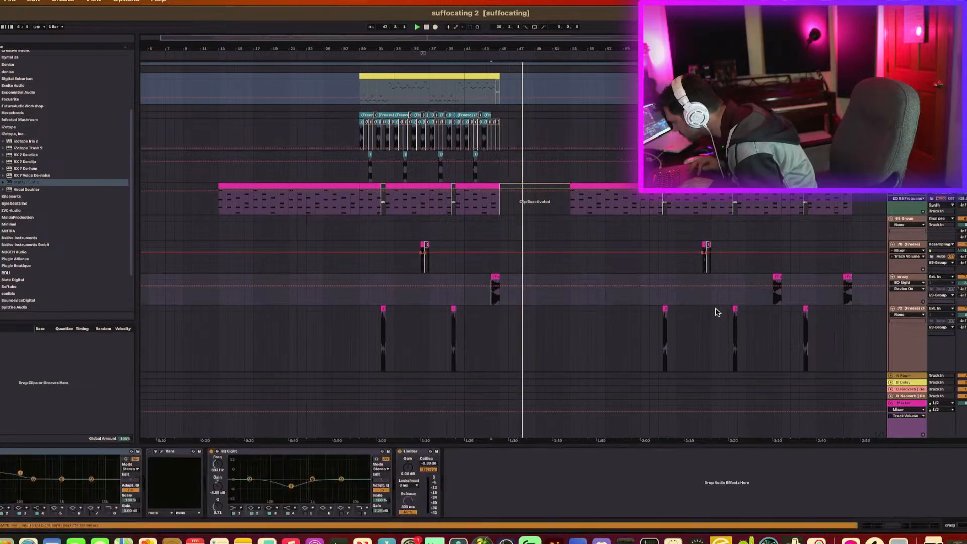
pyautogui.hscroll(5, 718, 309)
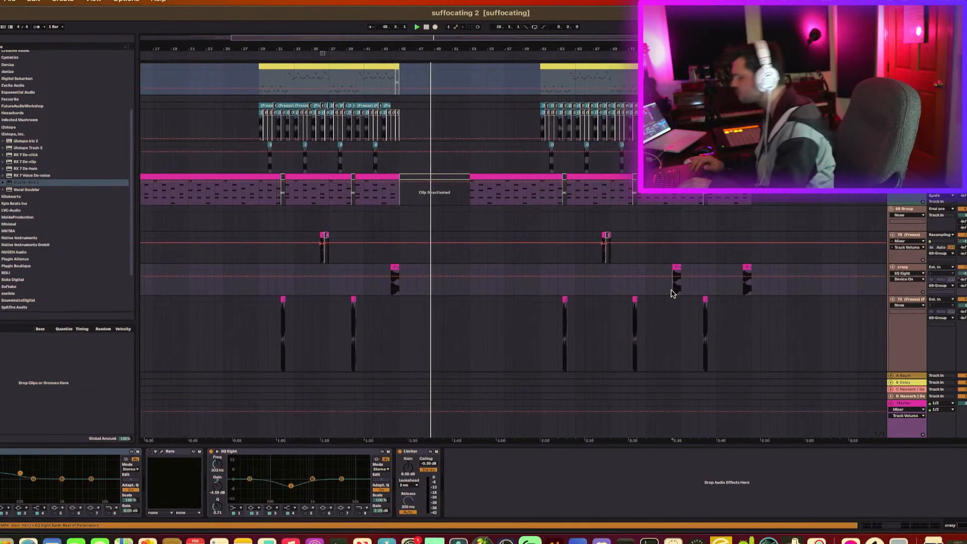
pyautogui.scroll(5, 406, 278)
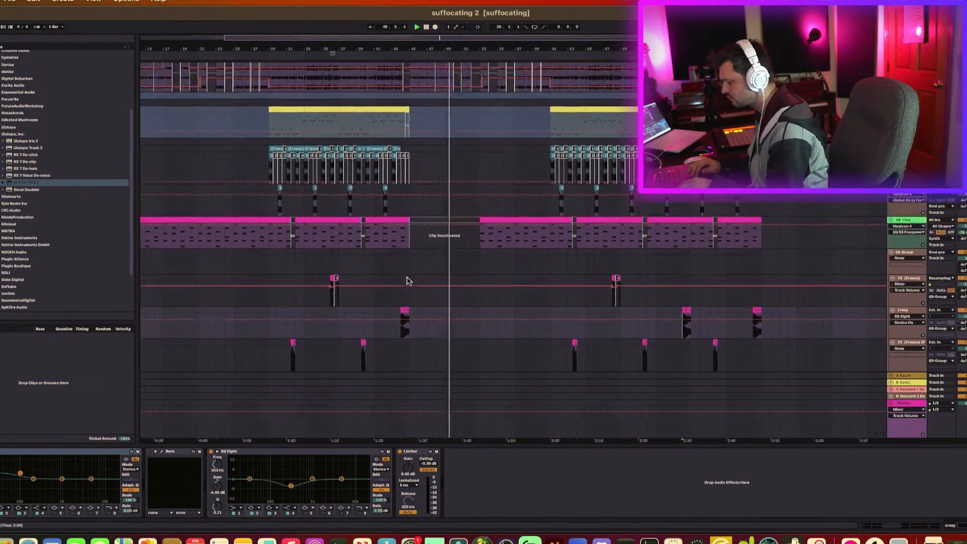
pyautogui.scroll(2, 407, 280)
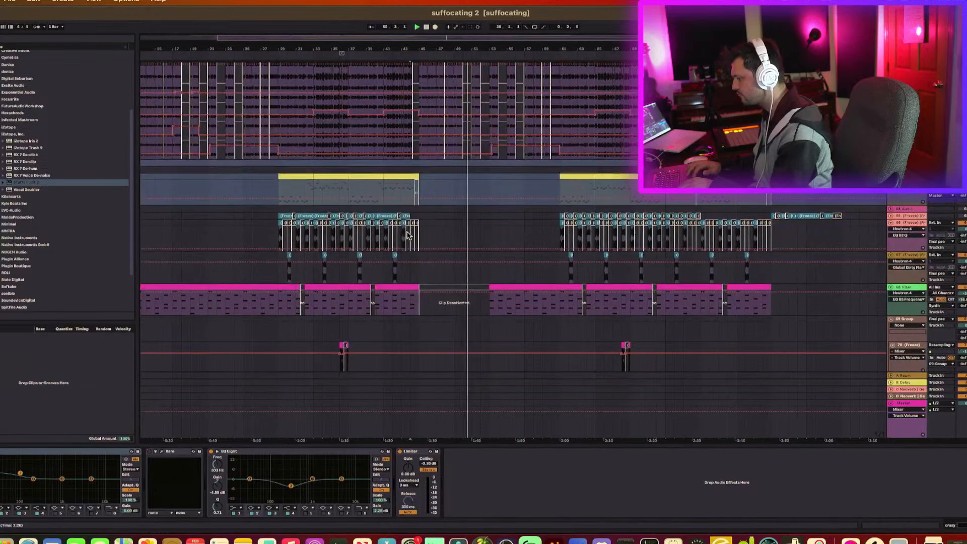
pyautogui.click(407, 235)
pyautogui.scroll(4, 407, 235)
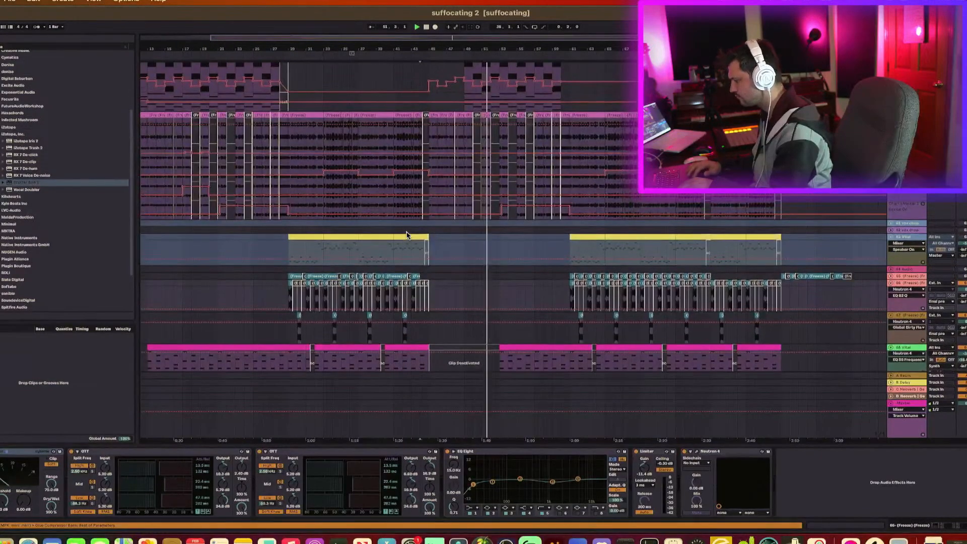
pyautogui.scroll(4, 407, 234)
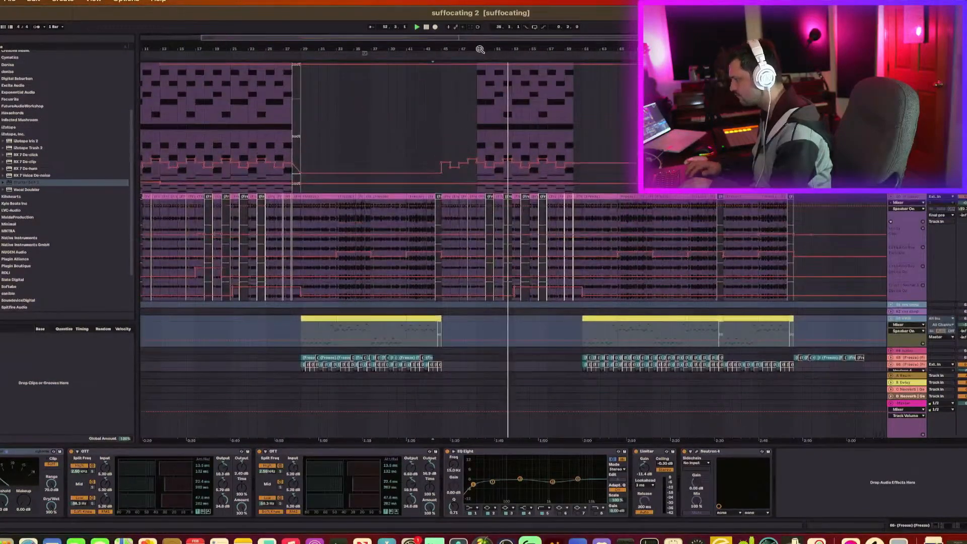
# Step: Look over the drum, riser and synth tracks of the arrangement during playback to find the next part to check
pyautogui.moveTo(484, 49); pyautogui.dragTo(483, 29)
pyautogui.scroll(20, 455, 139)
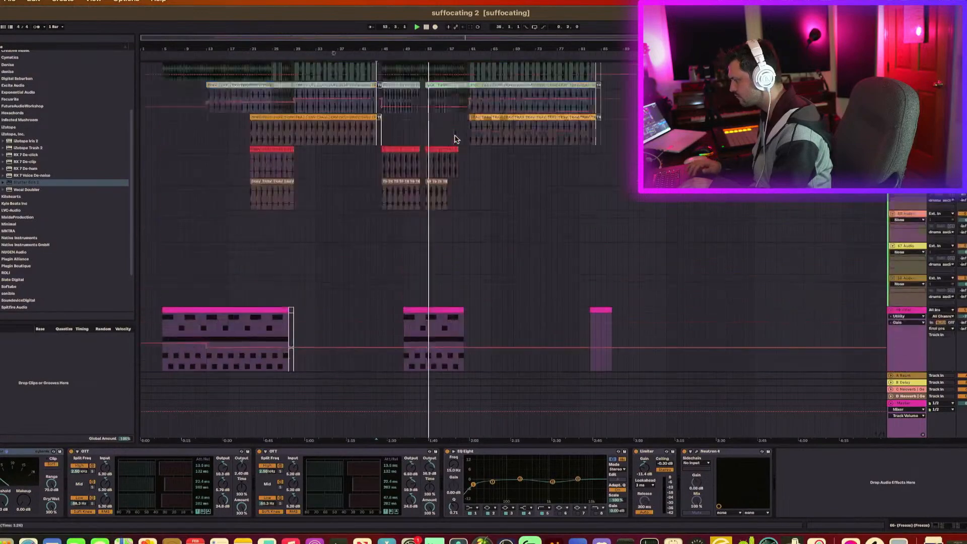
pyautogui.scroll(-20, 455, 139)
pyautogui.scroll(10, 455, 139)
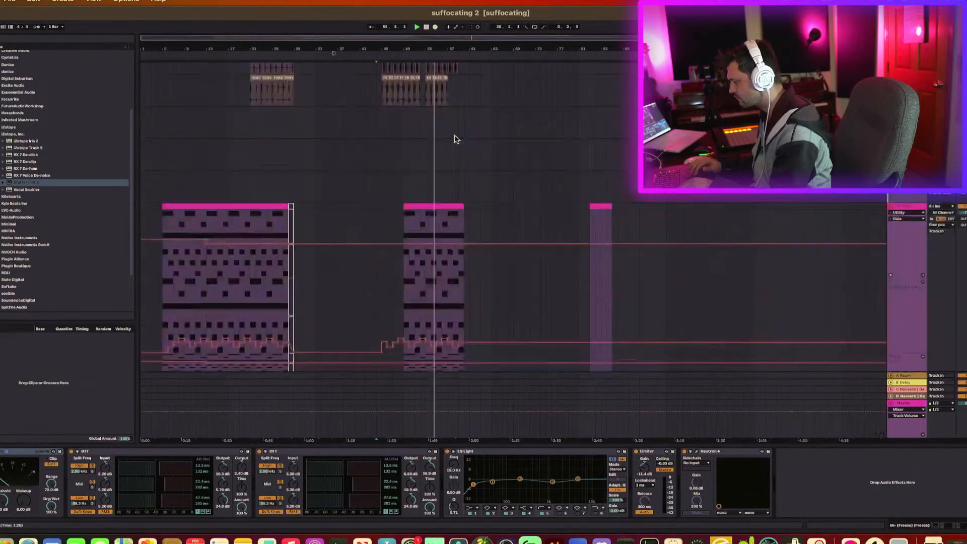
pyautogui.rightClick(454, 160)
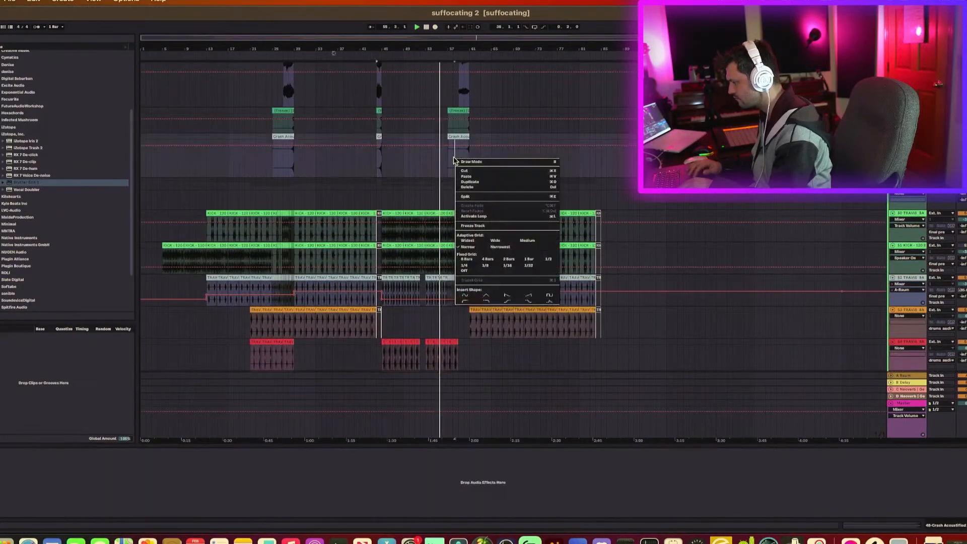
pyautogui.click(437, 171)
pyautogui.scroll(10, 438, 170)
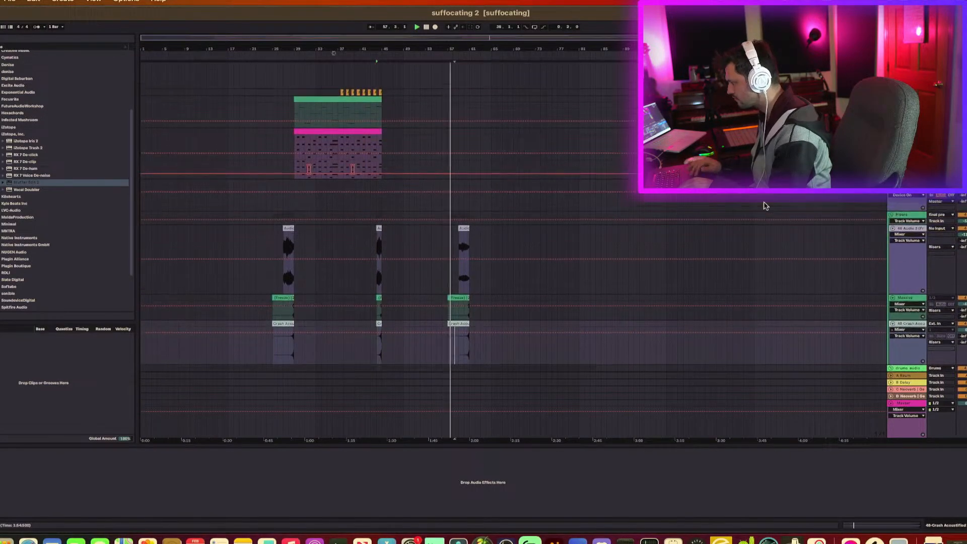
pyautogui.scroll(5, 762, 207)
# Step: Fold the two Vital tracks above the risers, and collapse the risers and drums audio groups
pyautogui.click(891, 207)
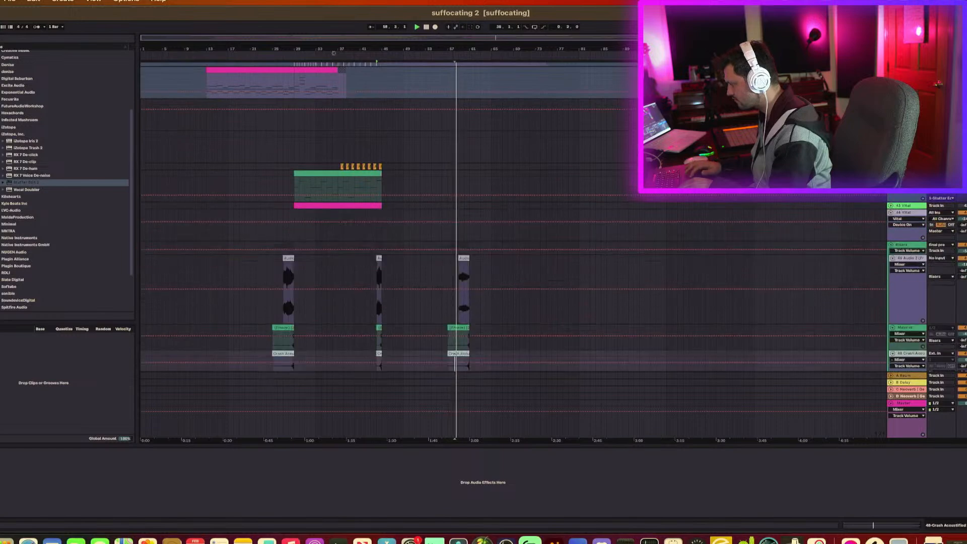
pyautogui.click(891, 174)
pyautogui.scroll(-7, 832, 265)
pyautogui.scroll(4, 856, 232)
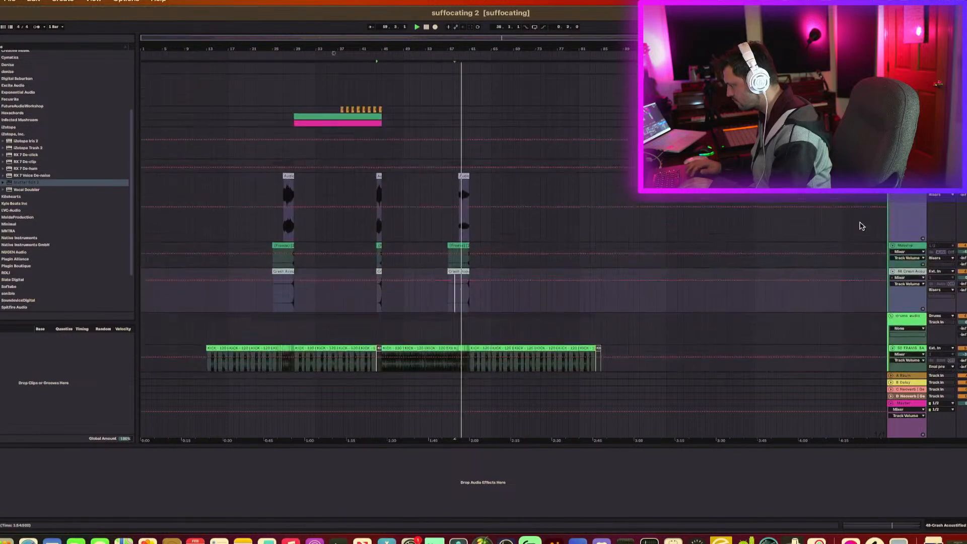
pyautogui.click(891, 162)
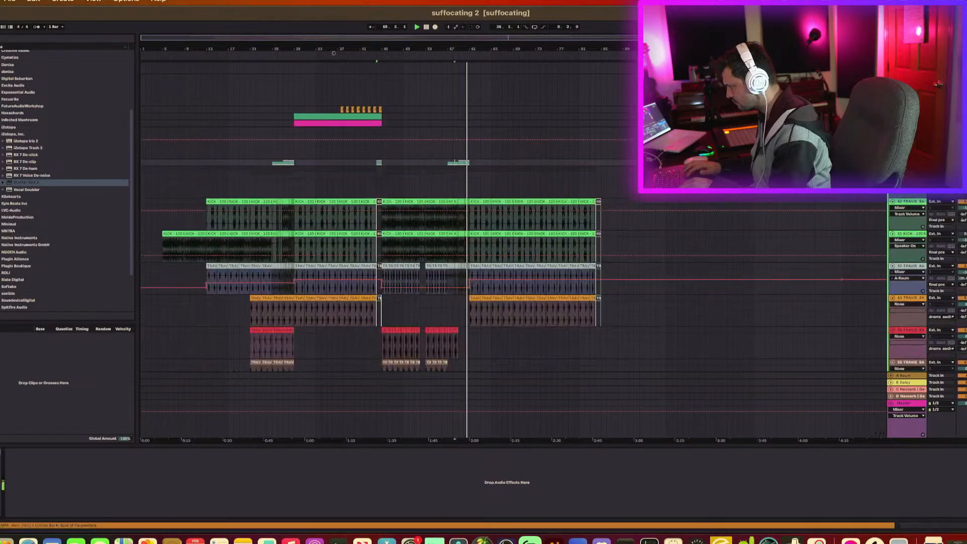
pyautogui.click(892, 170)
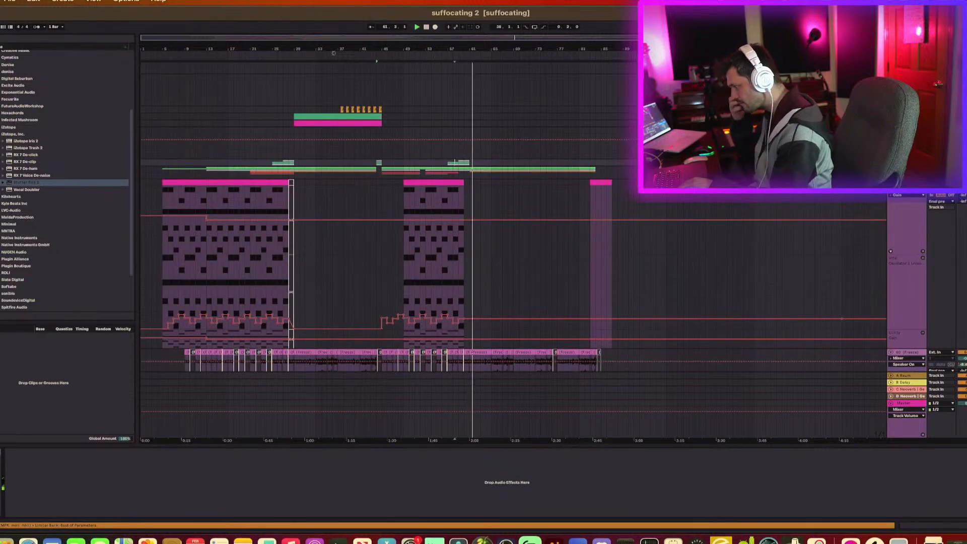
# Step: Look over the remaining tracks and play the section around track 75-Vital's clip at bar 53
pyautogui.scroll(10, 513, 250)
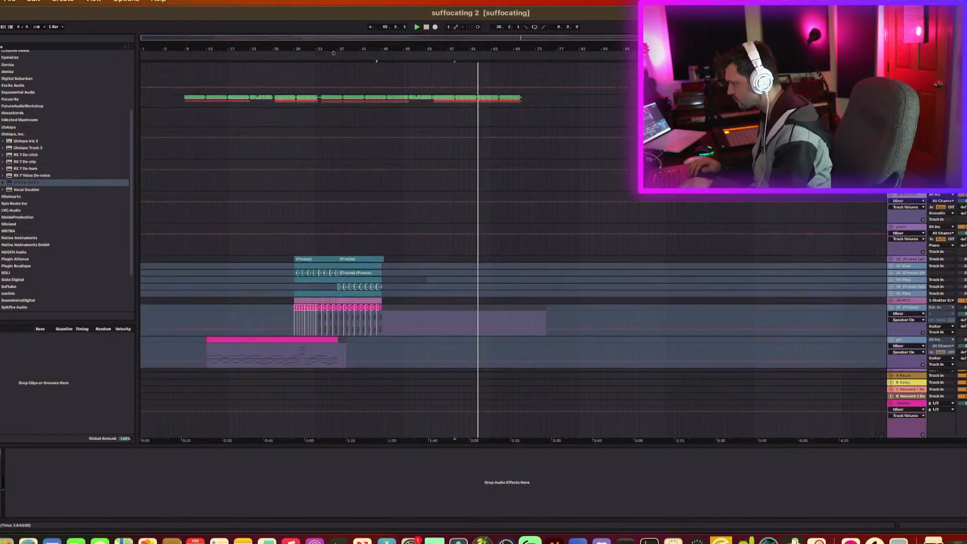
pyautogui.scroll(-15, 513, 251)
pyautogui.scroll(-10, 514, 250)
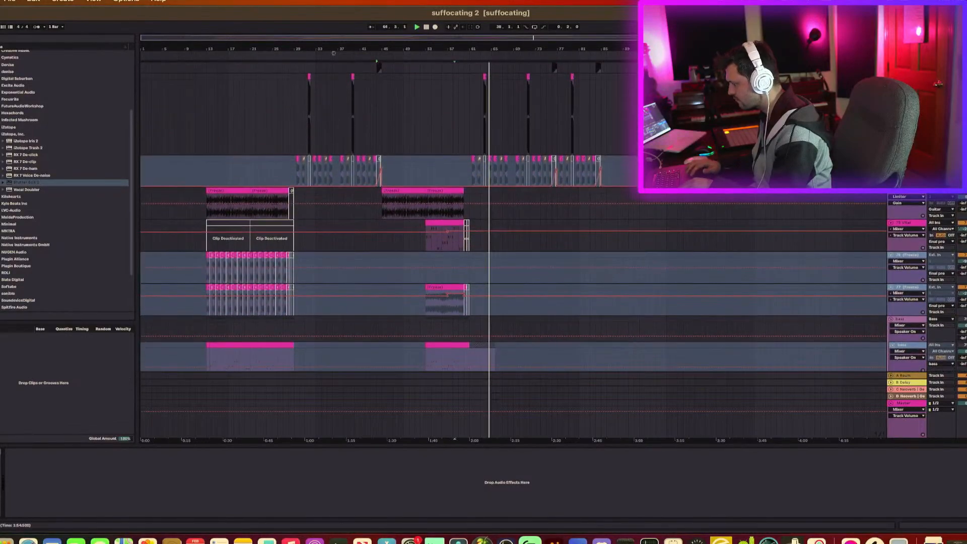
pyautogui.scroll(2, 862, 194)
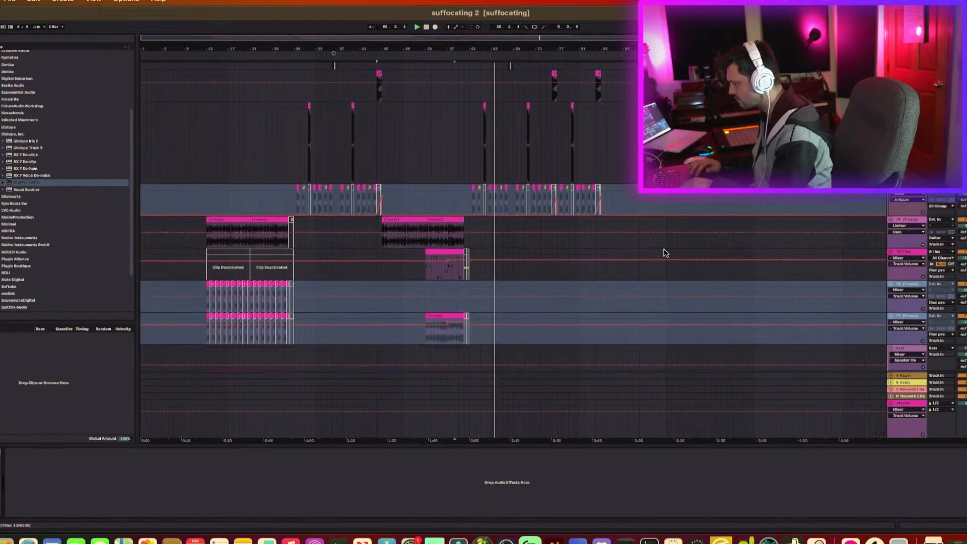
pyautogui.click(419, 277)
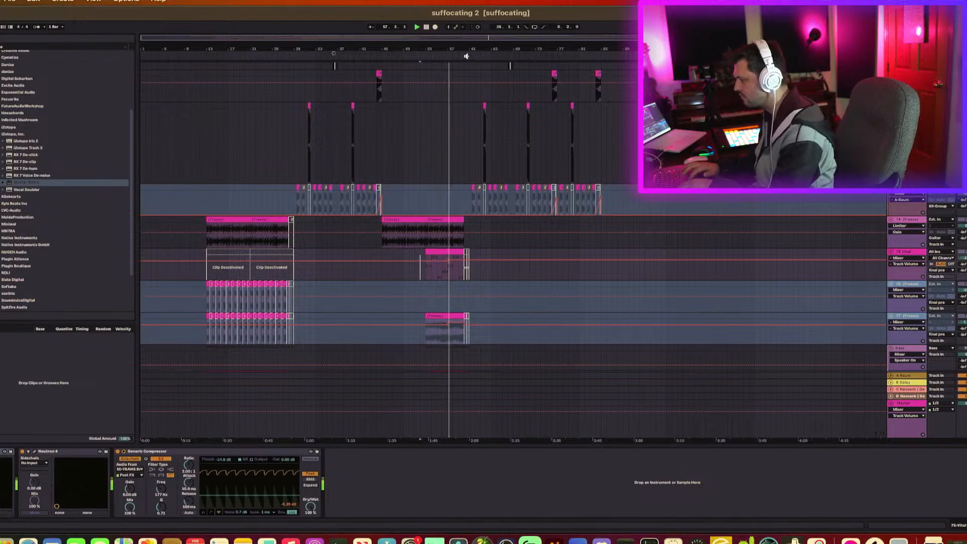
pyautogui.moveTo(453, 47)
pyautogui.mouseDown()
pyautogui.moveTo(452, 137)
pyautogui.moveTo(453, 47)
pyautogui.mouseUp()
pyautogui.press('space')
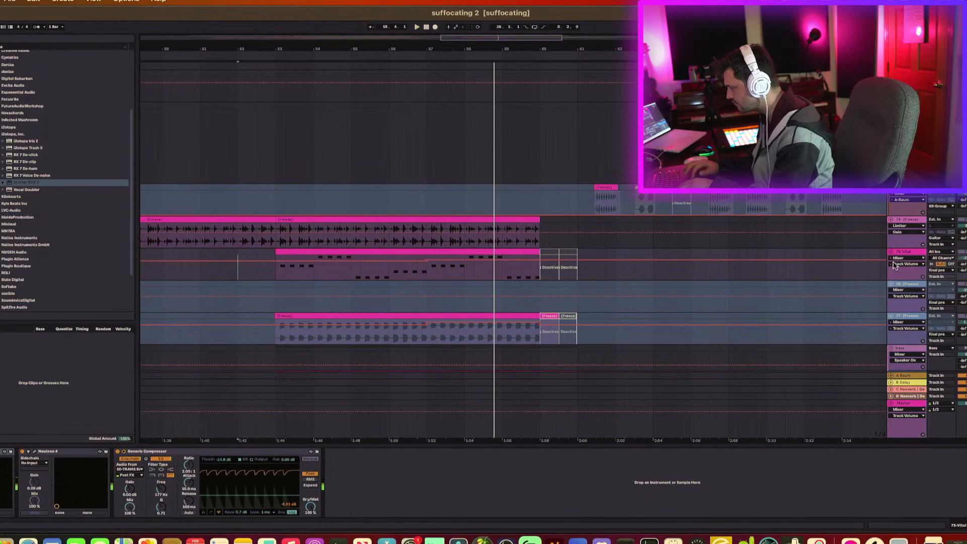
# Step: Insert an audio track below track 75-Vital and show the Vital track's volume automation in a new lane
pyautogui.click(908, 253)
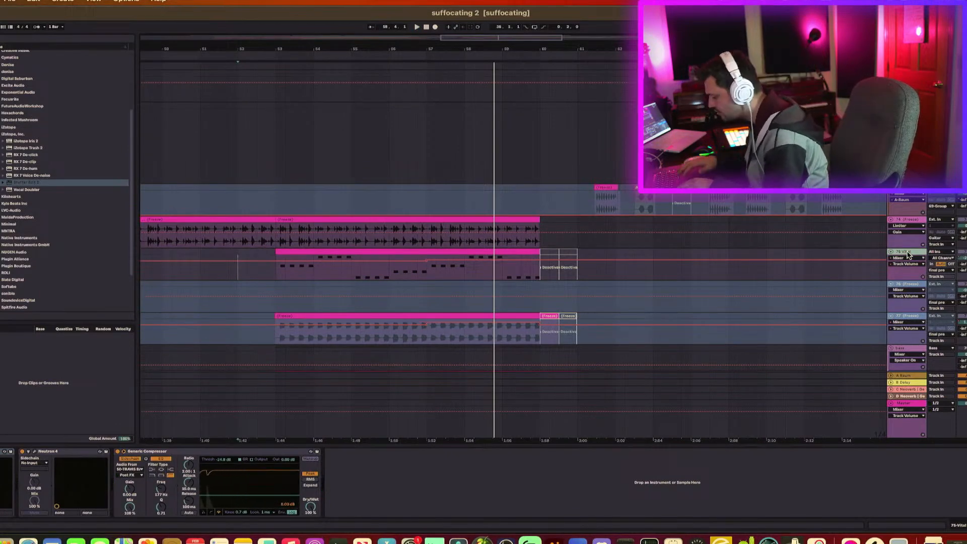
pyautogui.press('super+shift+t')
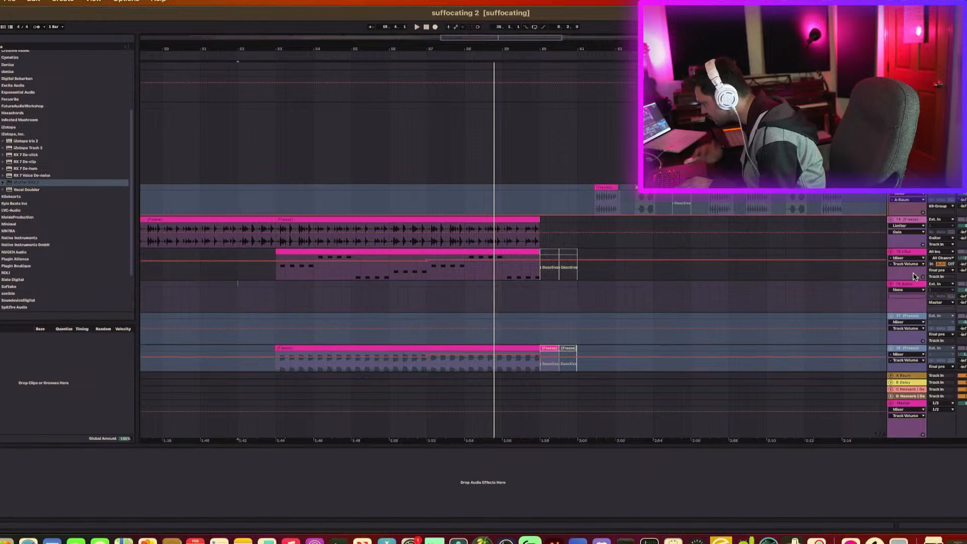
pyautogui.rightClick(964, 263)
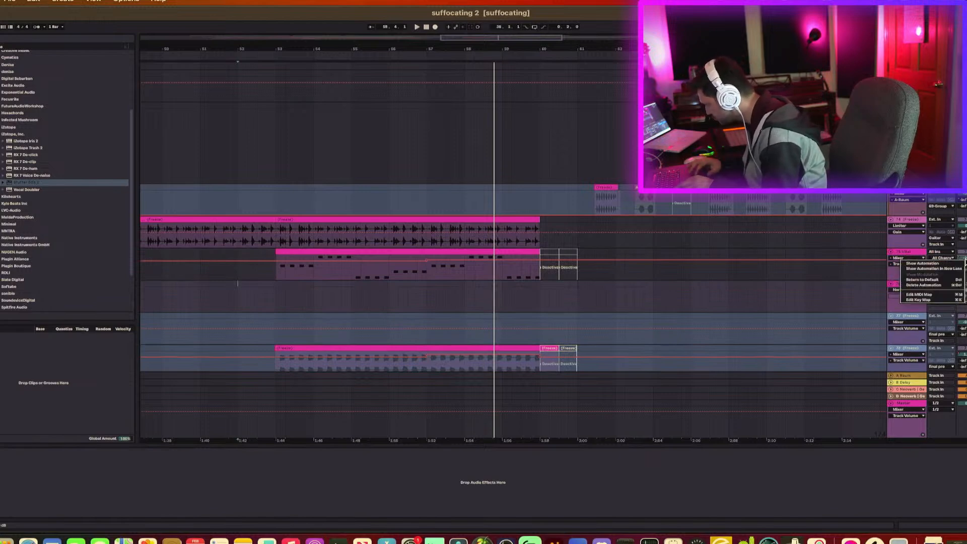
pyautogui.click(950, 270)
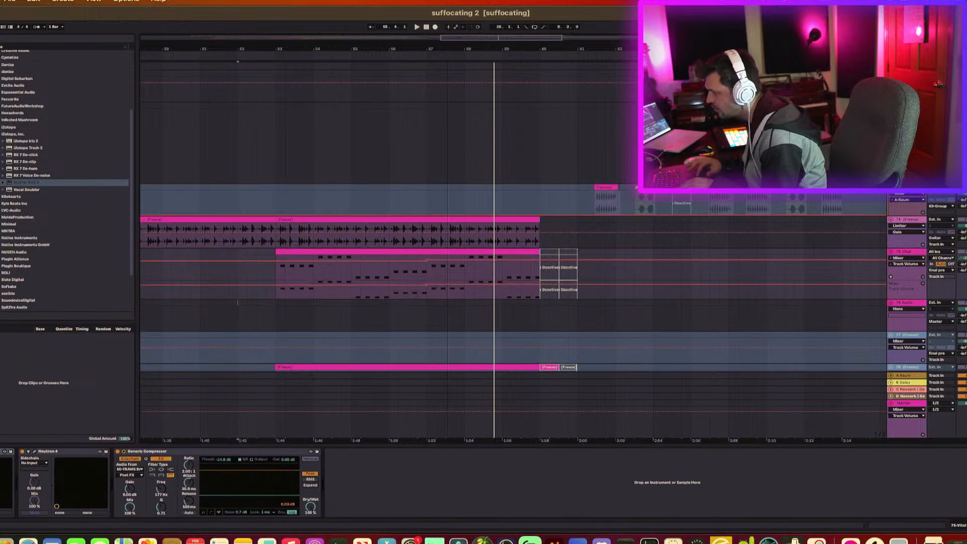
# Step: Select bars 52 to 71 on track 75-Vital and route the new audio track's output to "final pre"
pyautogui.moveTo(449, 49); pyautogui.dragTo(333, 53)
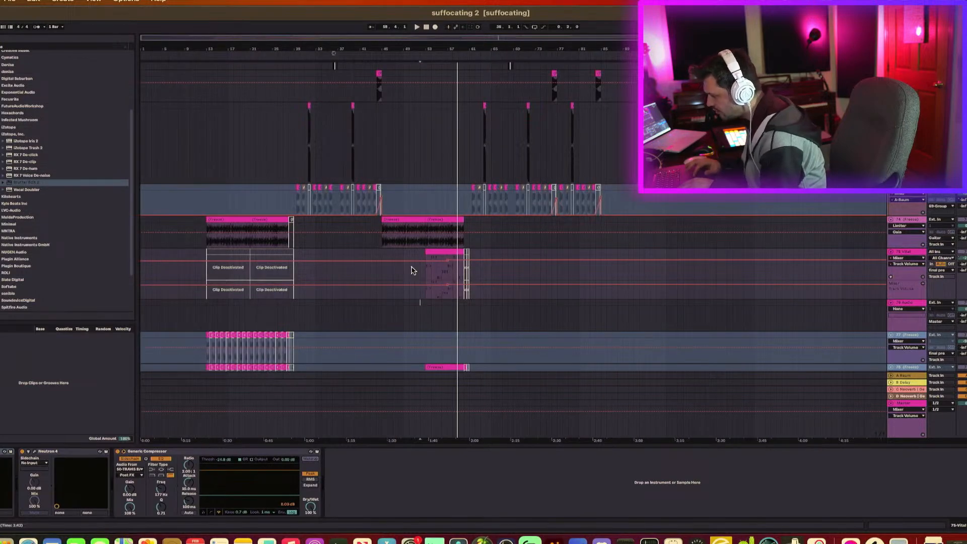
pyautogui.moveTo(419, 274); pyautogui.dragTo(524, 276)
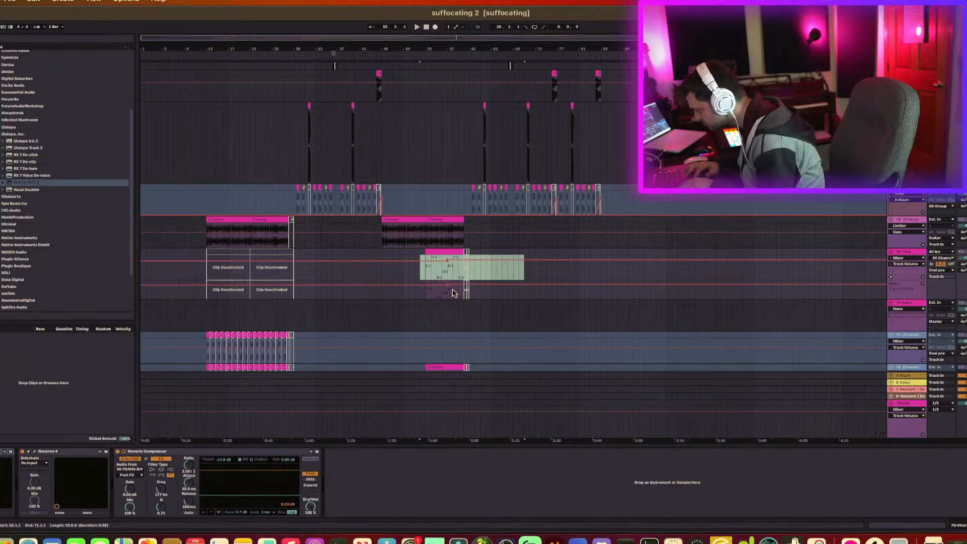
pyautogui.click(942, 322)
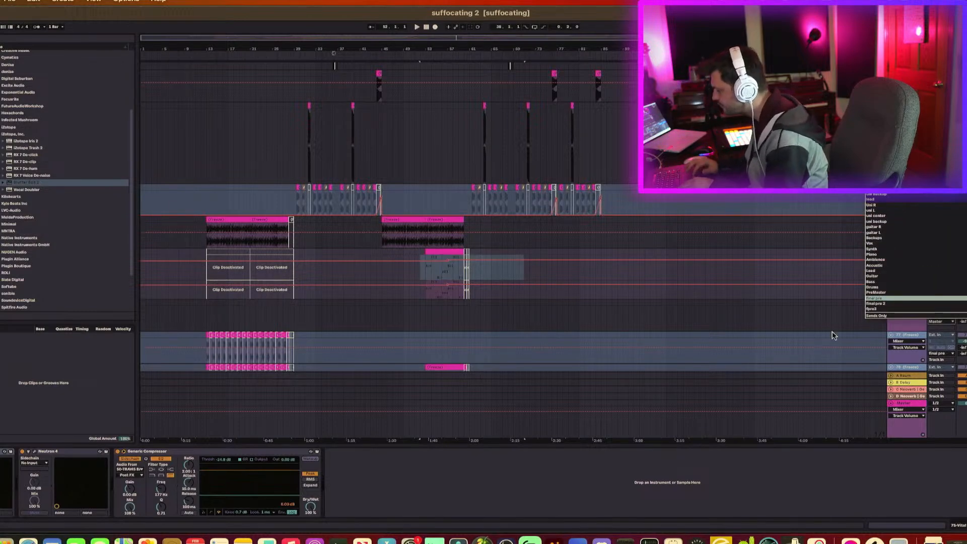
pyautogui.press('Return')
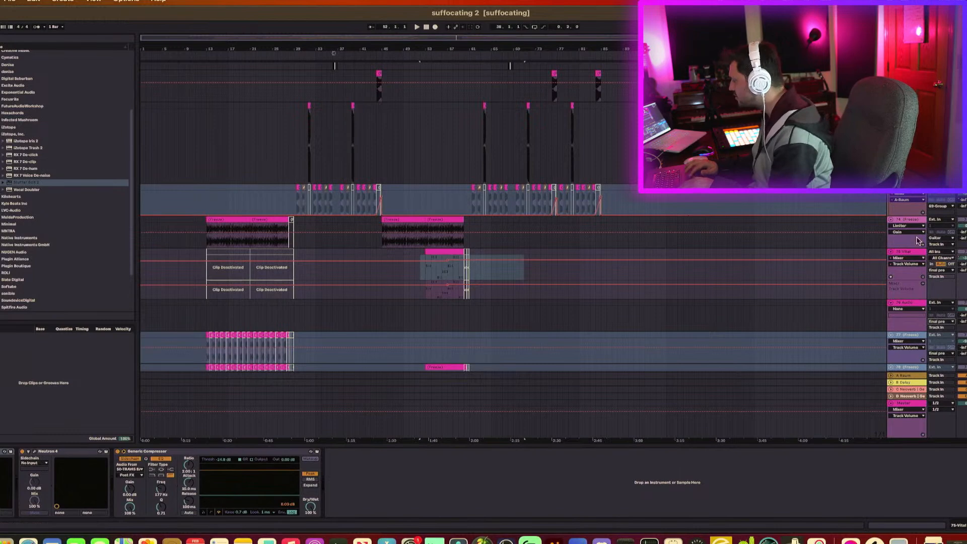
# Step: Freeze track 75-Vital and copy its frozen clips from bar 53 onto the audio track below
pyautogui.click(906, 253)
pyautogui.rightClick(907, 255)
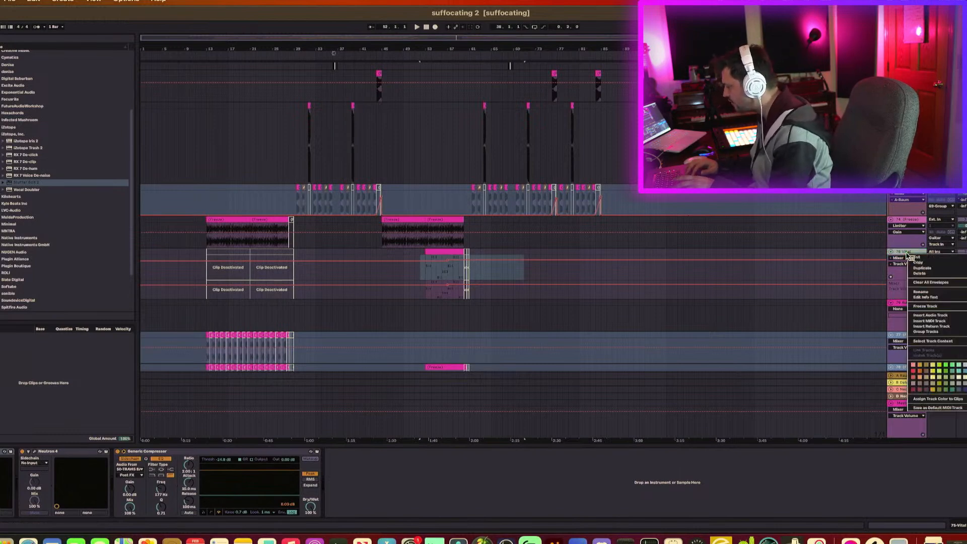
pyautogui.click(929, 306)
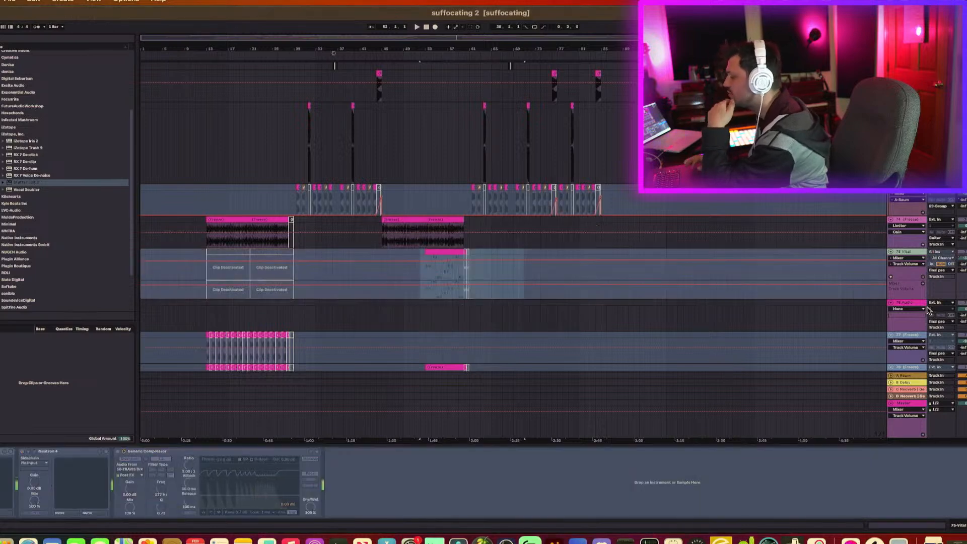
pyautogui.moveTo(446, 53); pyautogui.dragTo(422, 157)
pyautogui.scroll(-2, 422, 157)
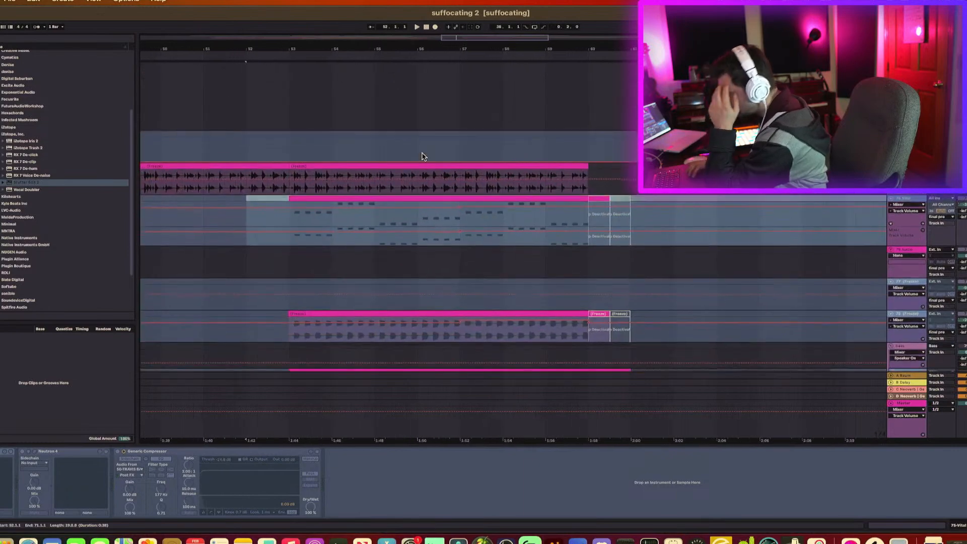
pyautogui.click(418, 198)
pyautogui.moveTo(419, 198); pyautogui.dragTo(414, 266)
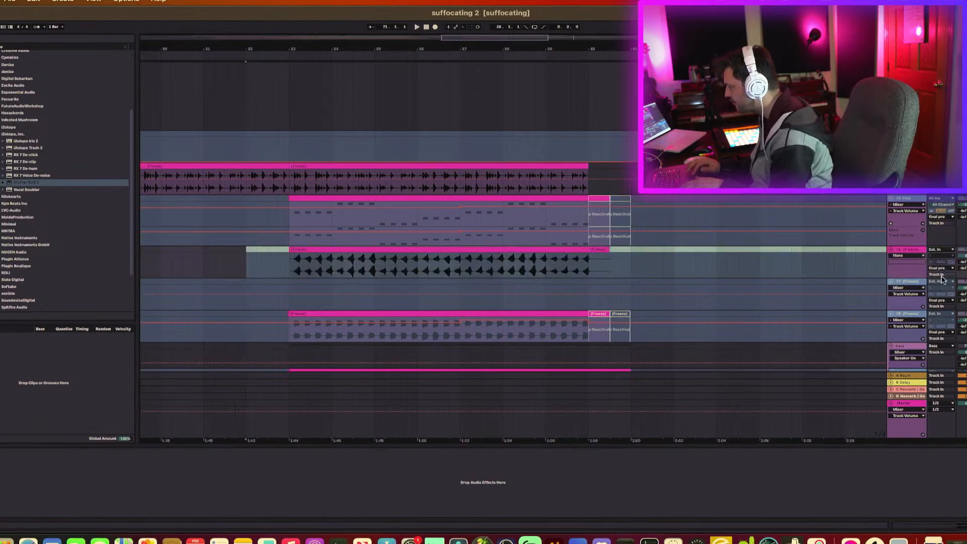
# Step: Lower the copied audio clip's gain to about -3.8 dB, set its warp mode to Complex Pro and extend it over the short following clip
pyautogui.moveTo(915, 278); pyautogui.dragTo(913, 315)
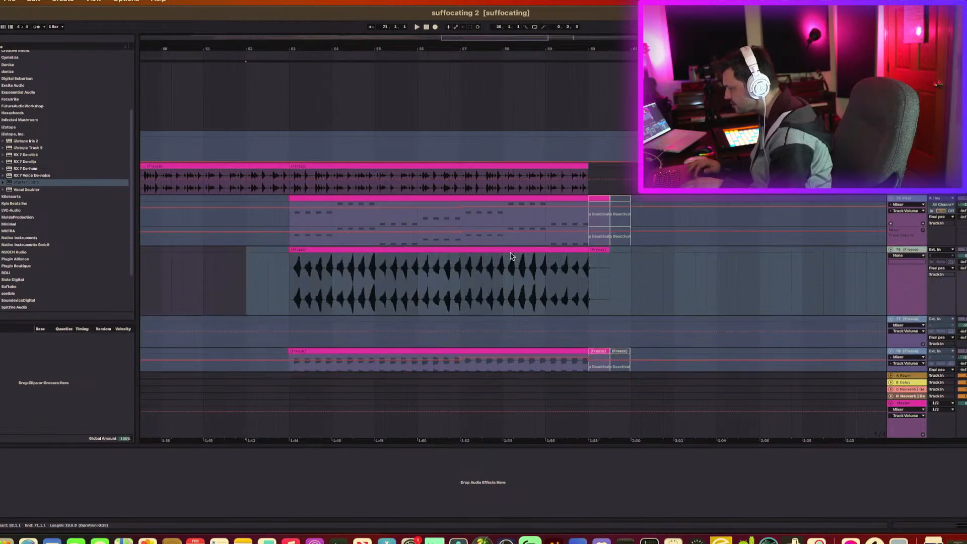
pyautogui.doubleClick(492, 250)
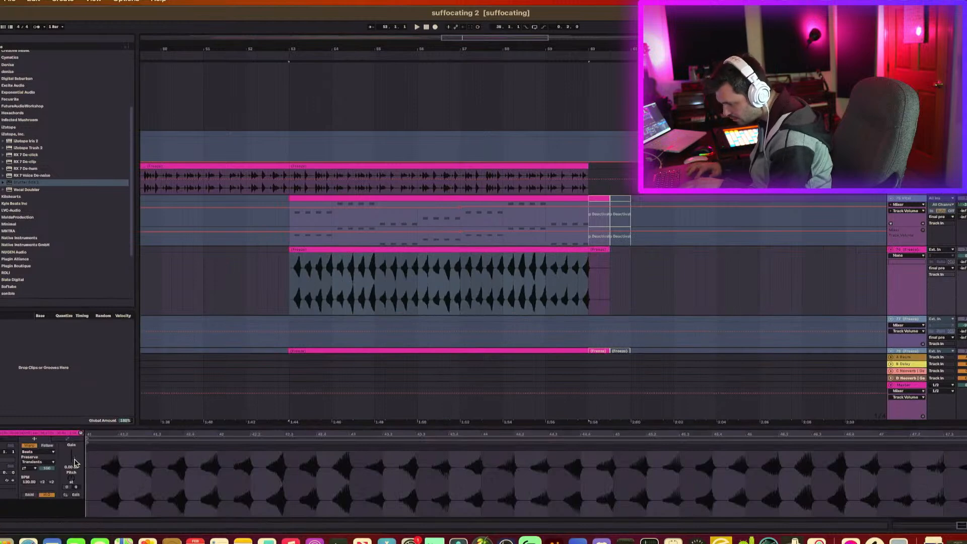
pyautogui.moveTo(73, 460); pyautogui.dragTo(74, 458)
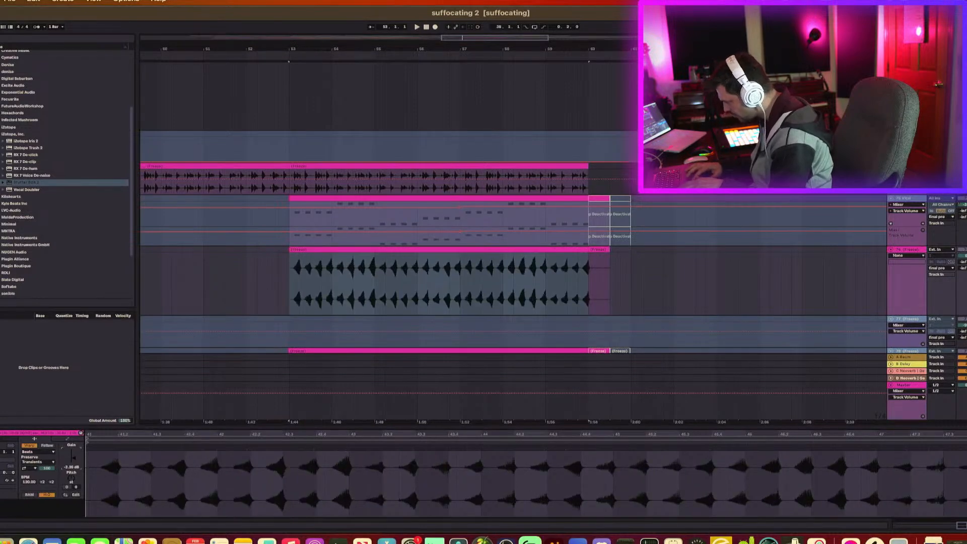
pyautogui.click(37, 453)
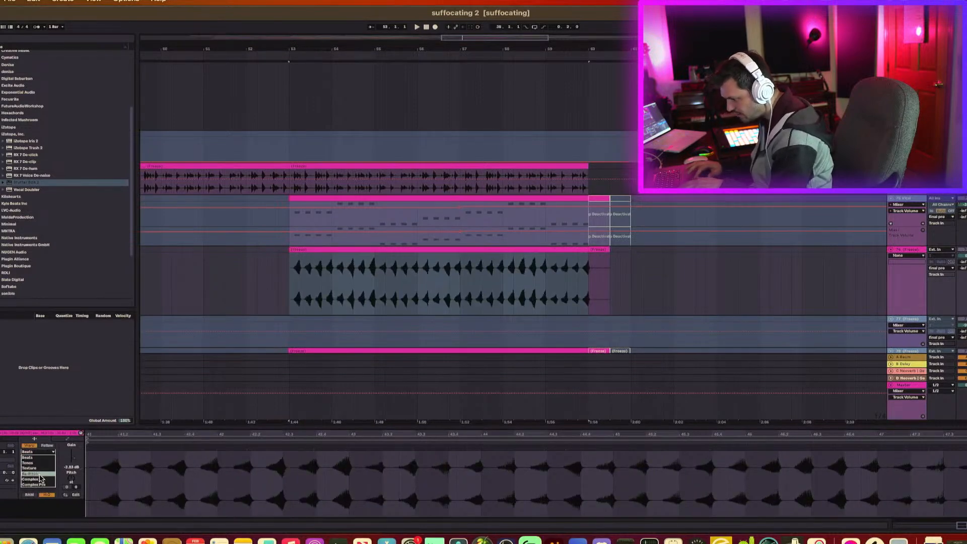
pyautogui.click(36, 488)
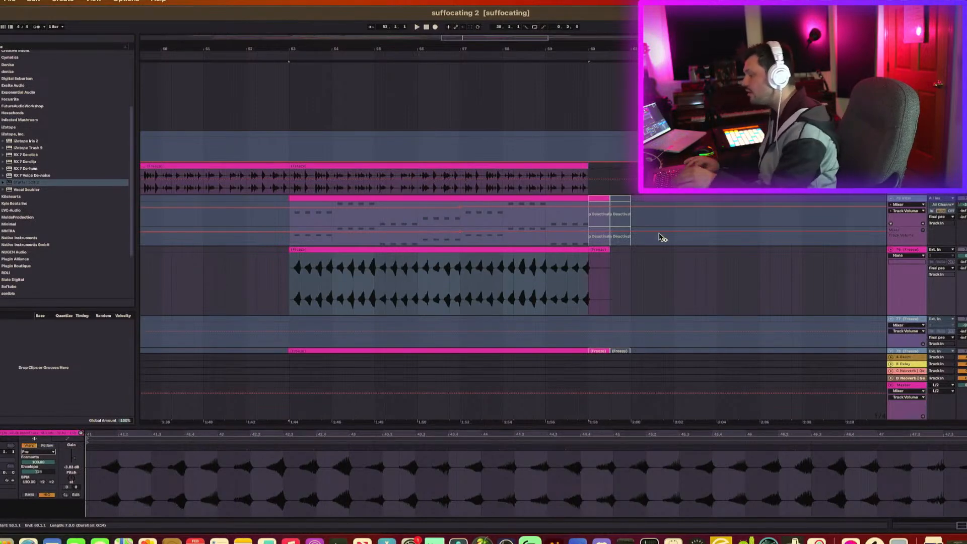
pyautogui.moveTo(592, 250); pyautogui.dragTo(606, 253)
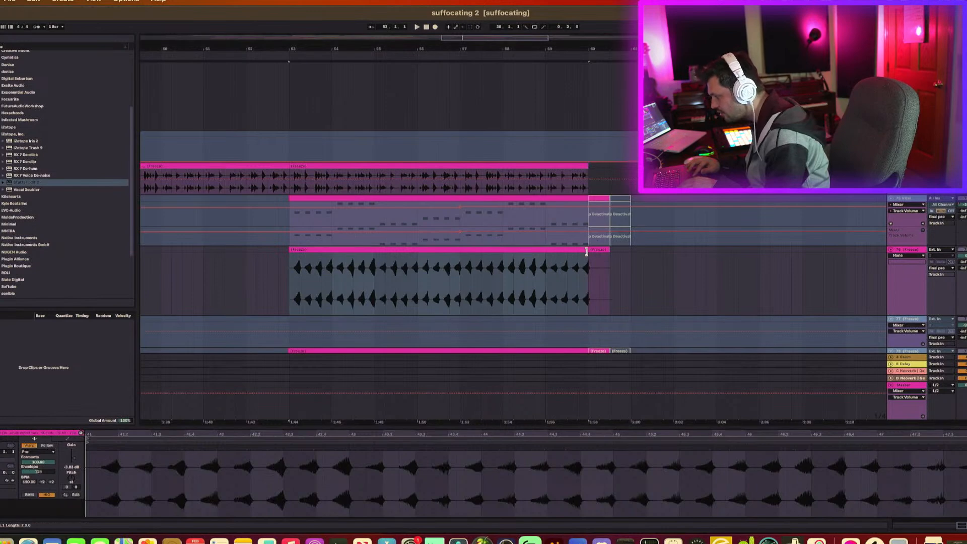
# Step: Copy track 75-Vital's volume automation over bars 53 to 61 and paste it onto the audio track below at bar 53
pyautogui.click(296, 299)
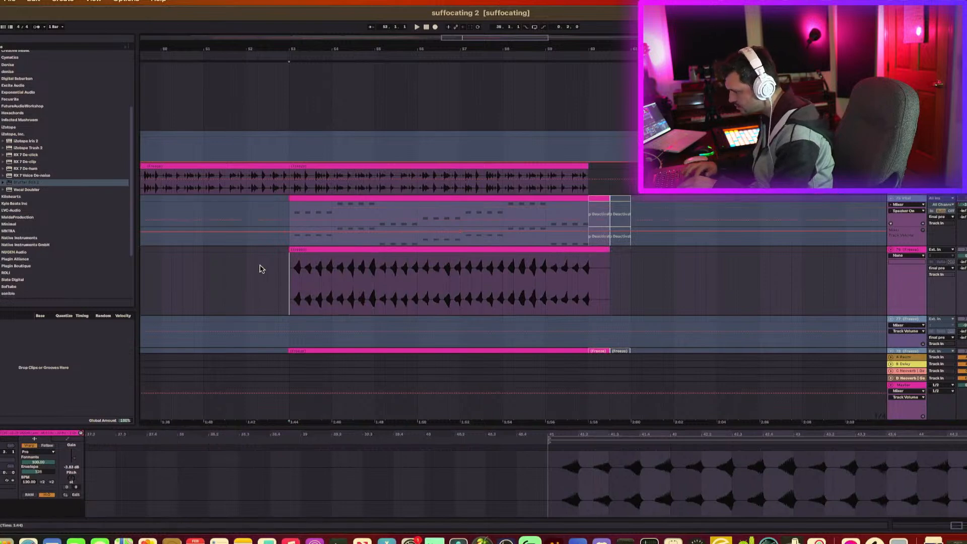
pyautogui.click(246, 283)
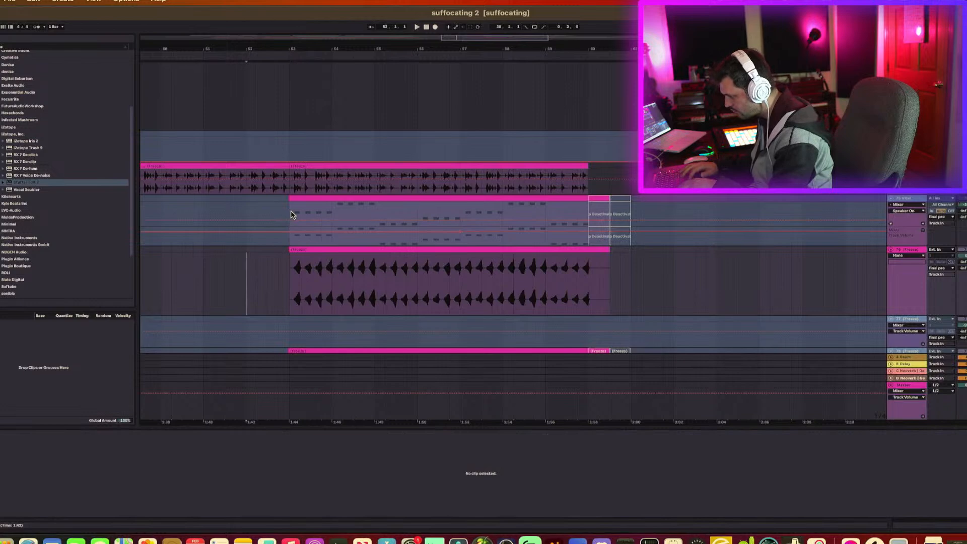
pyautogui.moveTo(285, 239); pyautogui.dragTo(718, 243)
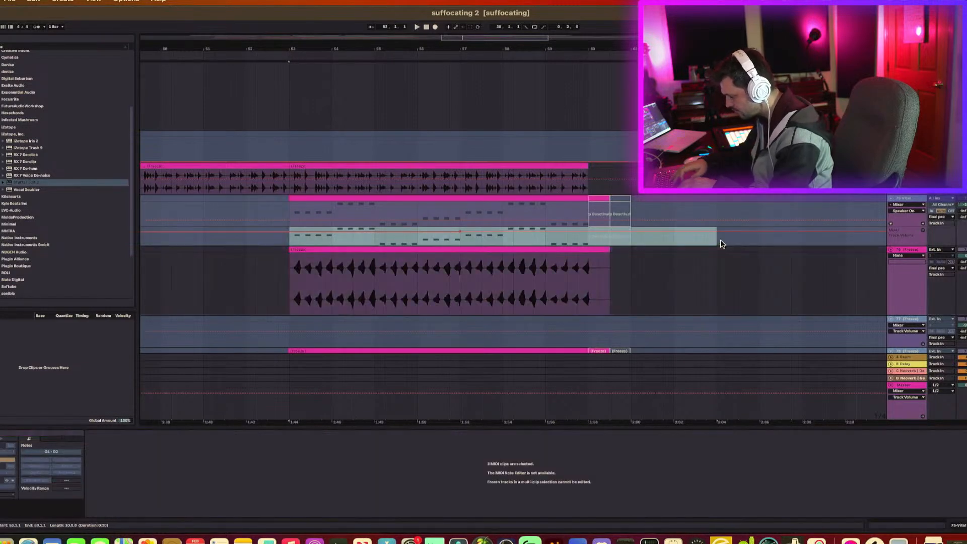
pyautogui.click(286, 301)
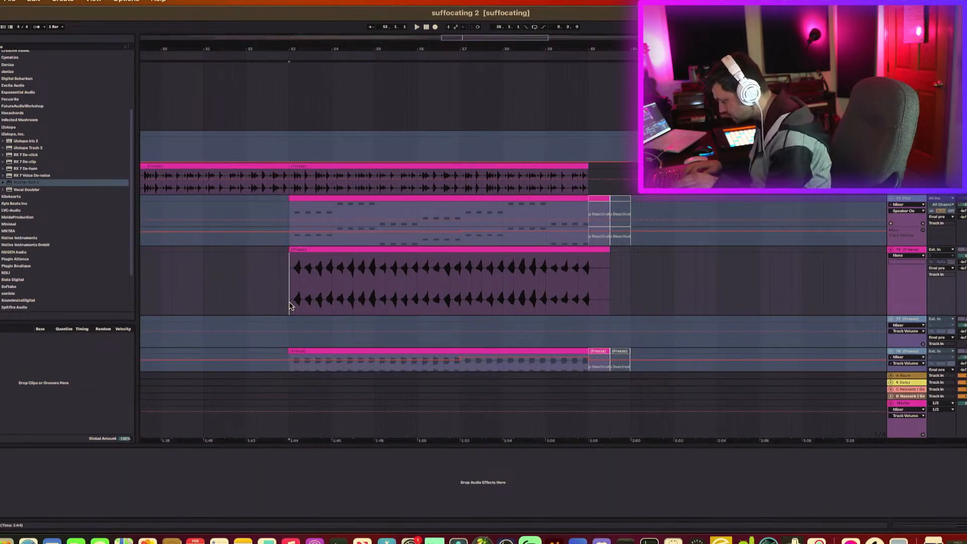
pyautogui.moveTo(291, 238); pyautogui.dragTo(626, 244)
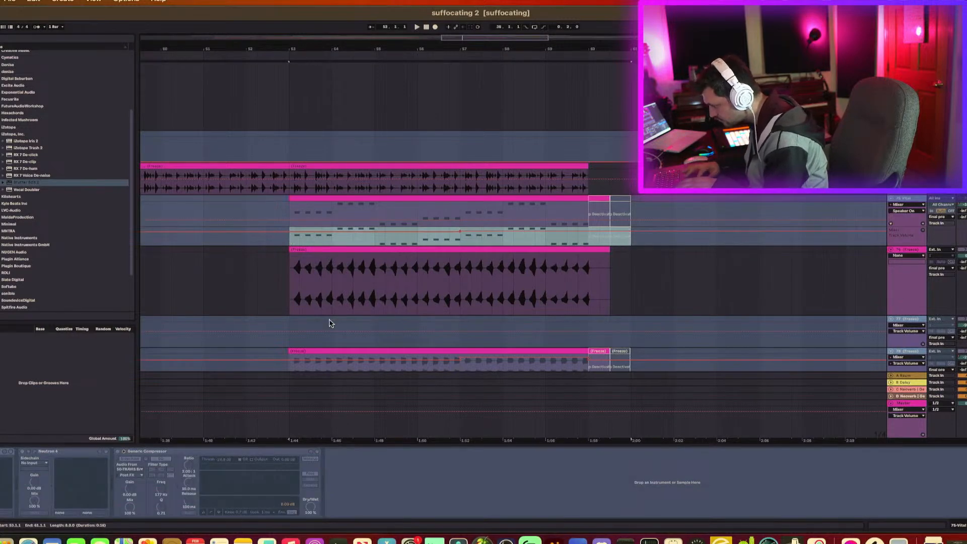
pyautogui.click(292, 308)
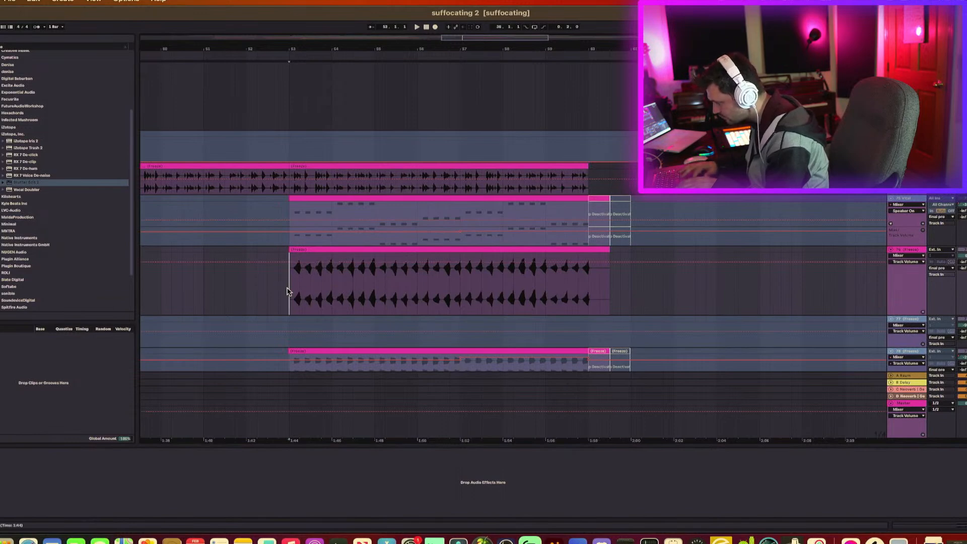
pyautogui.press('super+v')
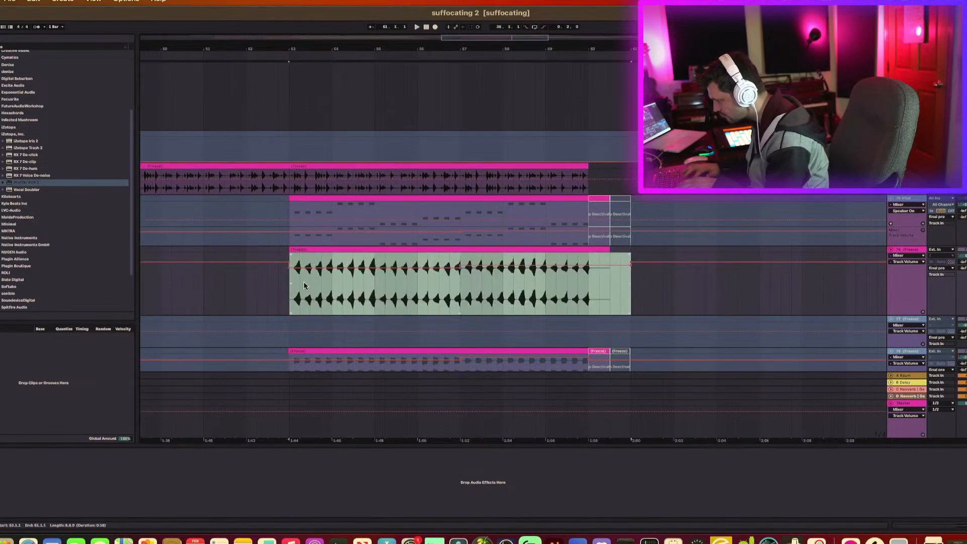
# Step: Remove the extra outer breakpoints at the start and end of the pasted volume automation and play from bar 53
pyautogui.click(290, 263)
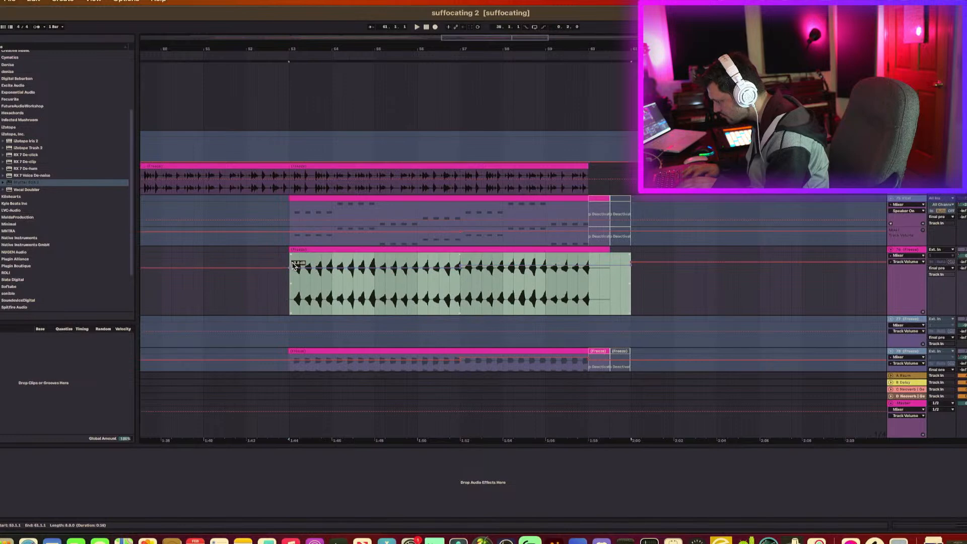
pyautogui.click(631, 262)
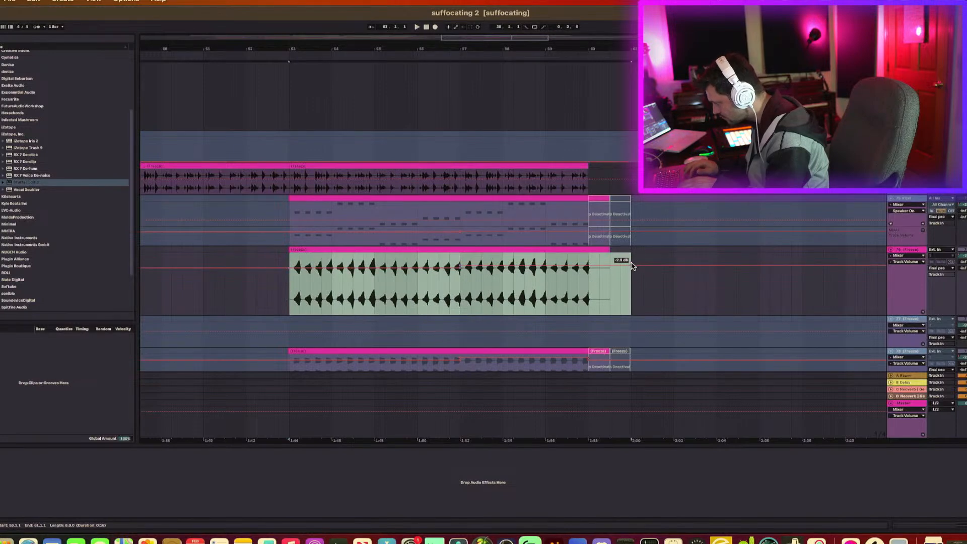
pyautogui.click(290, 296)
pyautogui.press('space')
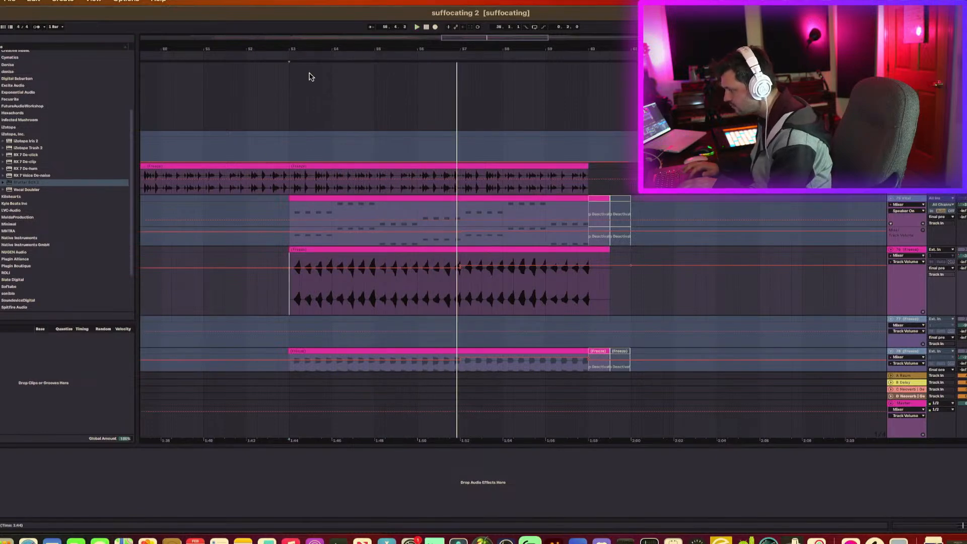
pyautogui.moveTo(301, 47); pyautogui.dragTo(300, 81)
pyautogui.scroll(-3, 296, 214)
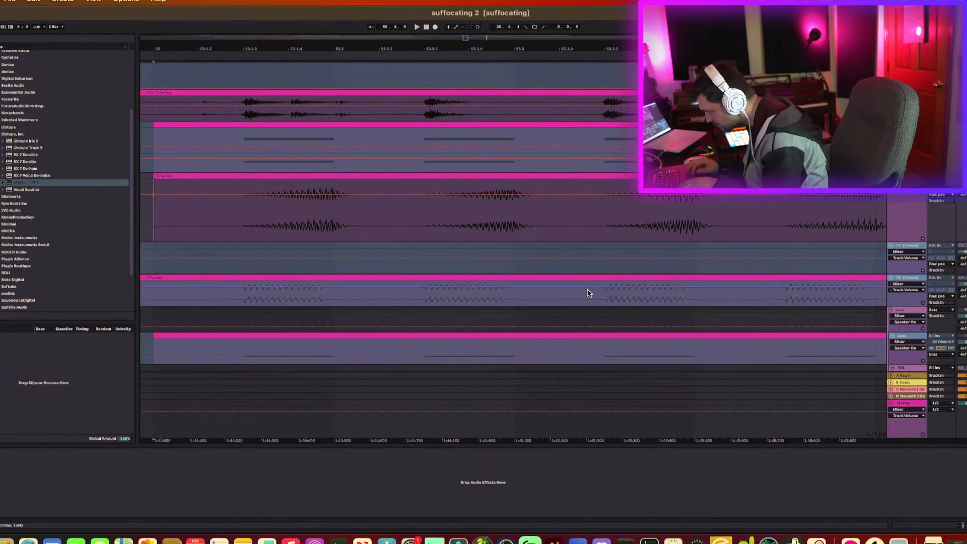
pyautogui.click(900, 281)
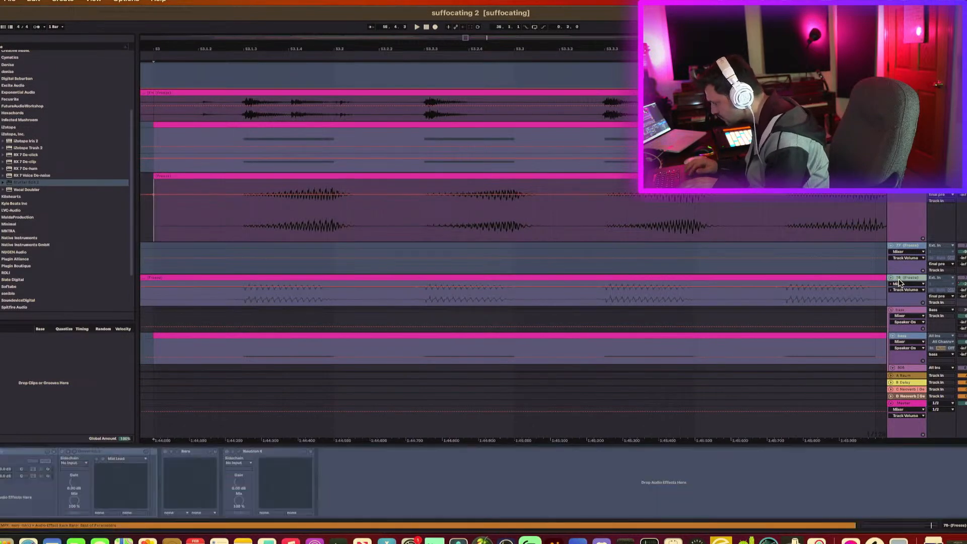
pyautogui.press('-')
pyautogui.press('-')
pyautogui.press('-')
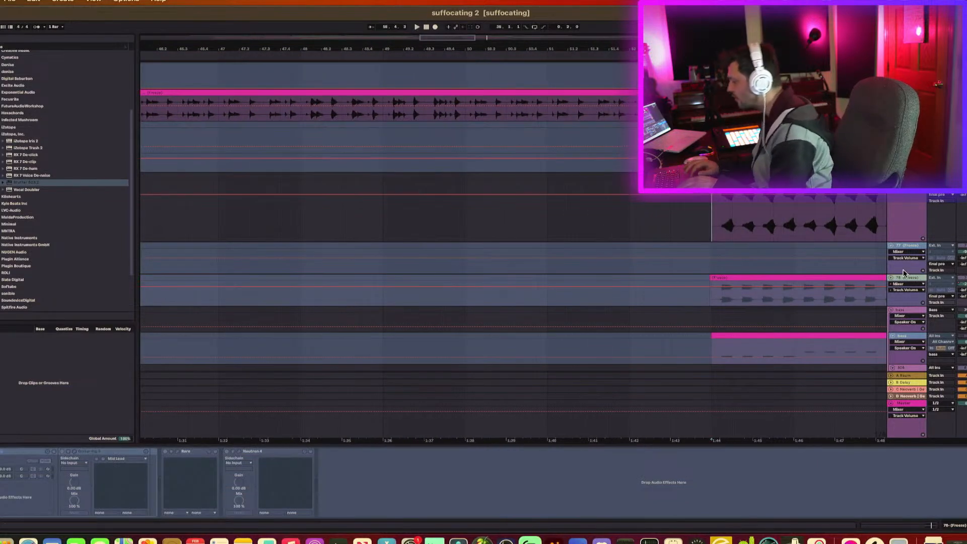
pyautogui.rightClick(915, 281)
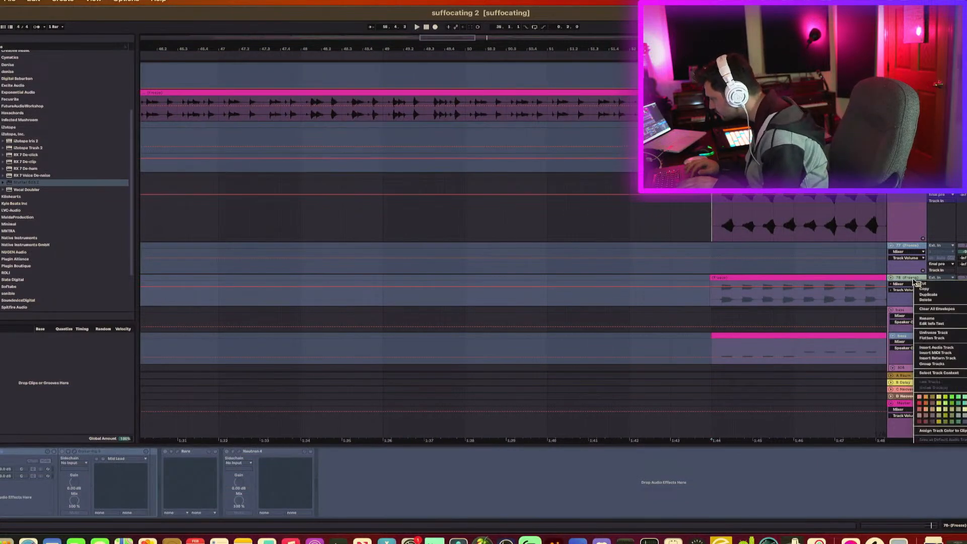
pyautogui.click(937, 333)
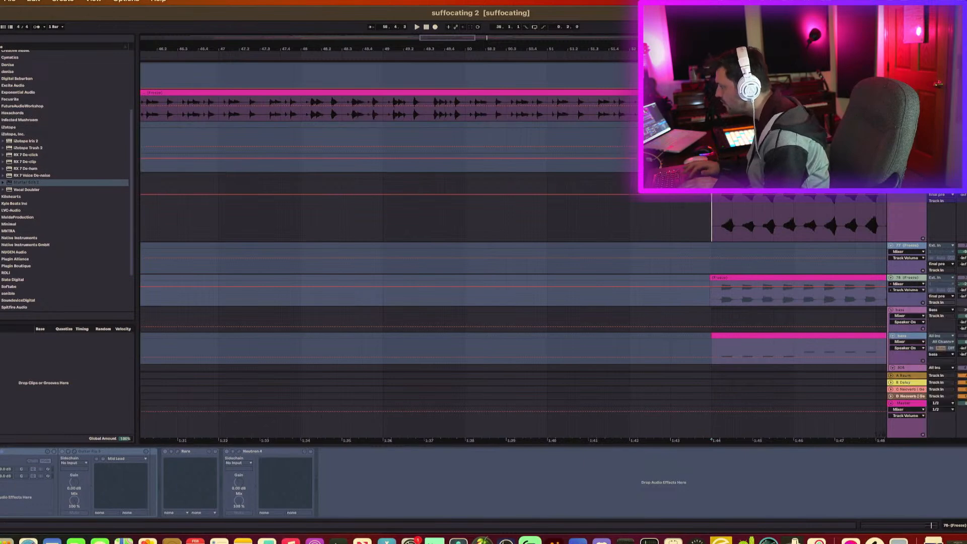
pyautogui.press('w')
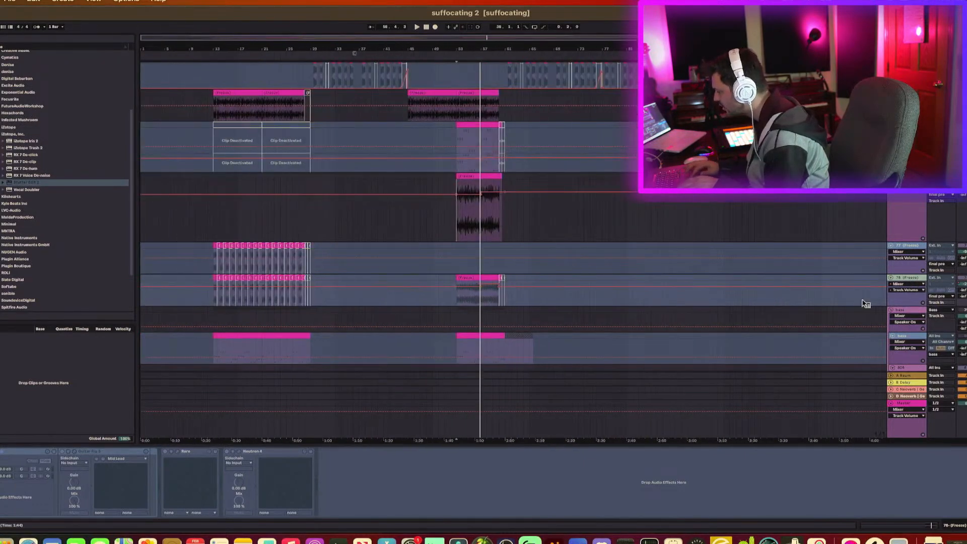
pyautogui.press('super+z')
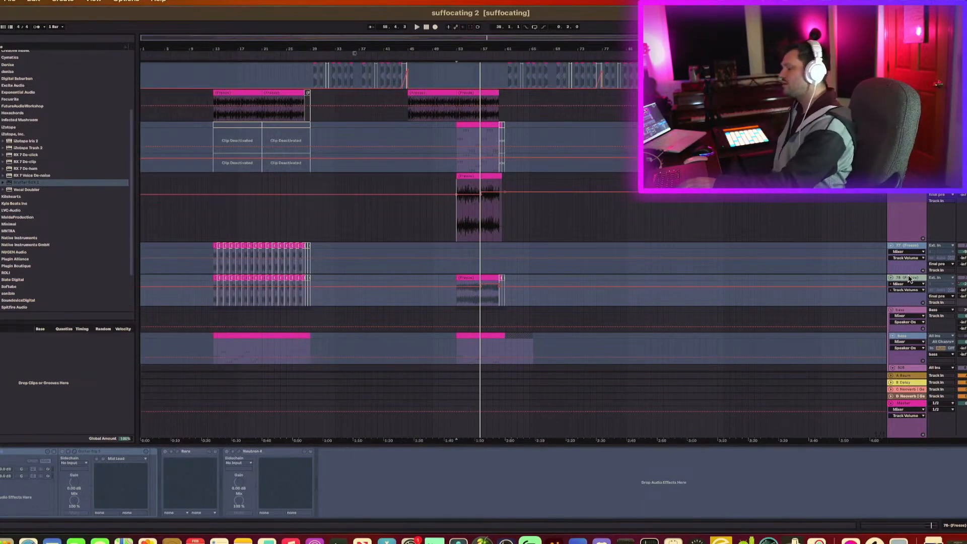
# Step: Duplicate frozen track 78, keep the earlier clips on the original and the bar 53 clips on the copy, and move the copy above track 77
pyautogui.moveTo(389, 342); pyautogui.dragTo(189, 340)
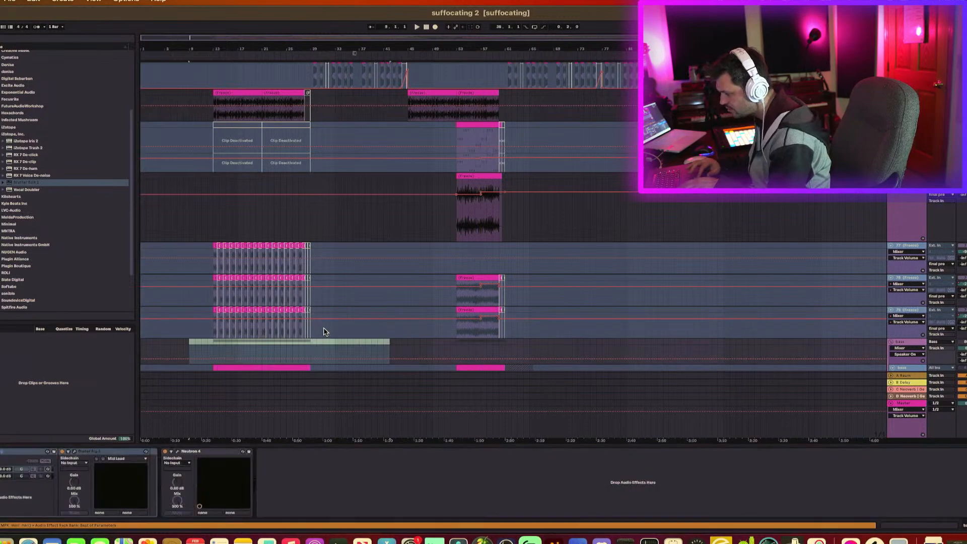
pyautogui.moveTo(323, 332); pyautogui.dragTo(208, 317)
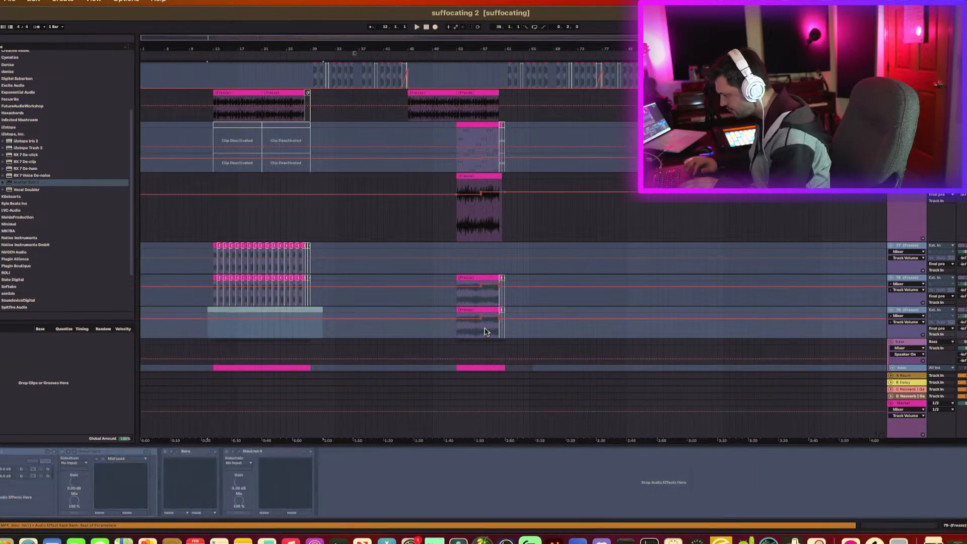
pyautogui.moveTo(469, 277); pyautogui.dragTo(515, 279)
pyautogui.moveTo(907, 313); pyautogui.dragTo(908, 252)
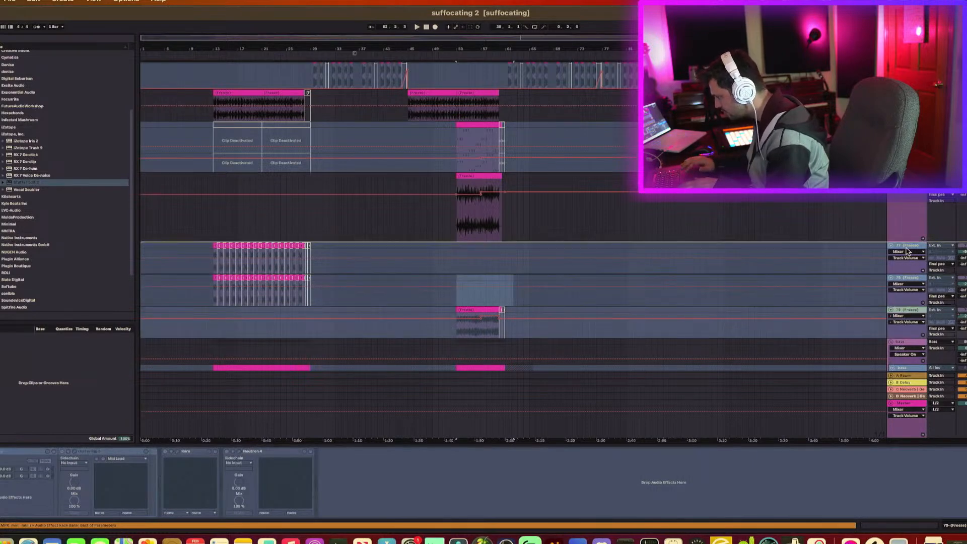
pyautogui.moveTo(460, 49); pyautogui.dragTo(460, 204)
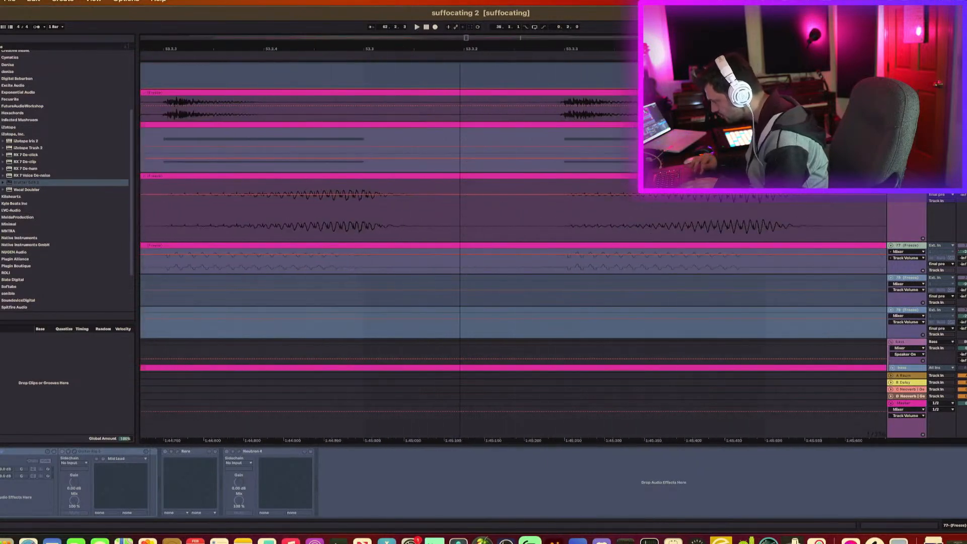
pyautogui.hscroll(-7, 522, 218)
pyautogui.hscroll(-7, 522, 218)
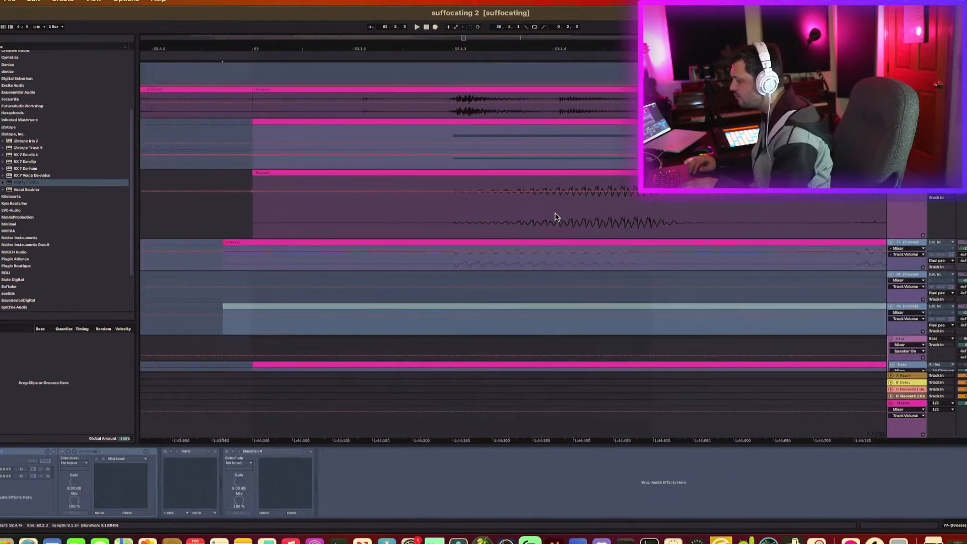
pyautogui.rightClick(909, 246)
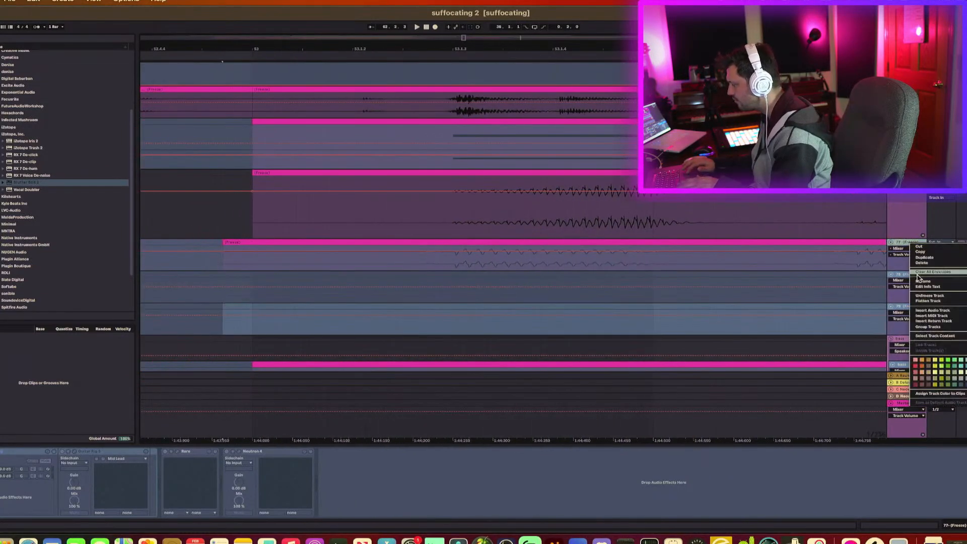
pyautogui.click(933, 301)
pyautogui.press('super+z')
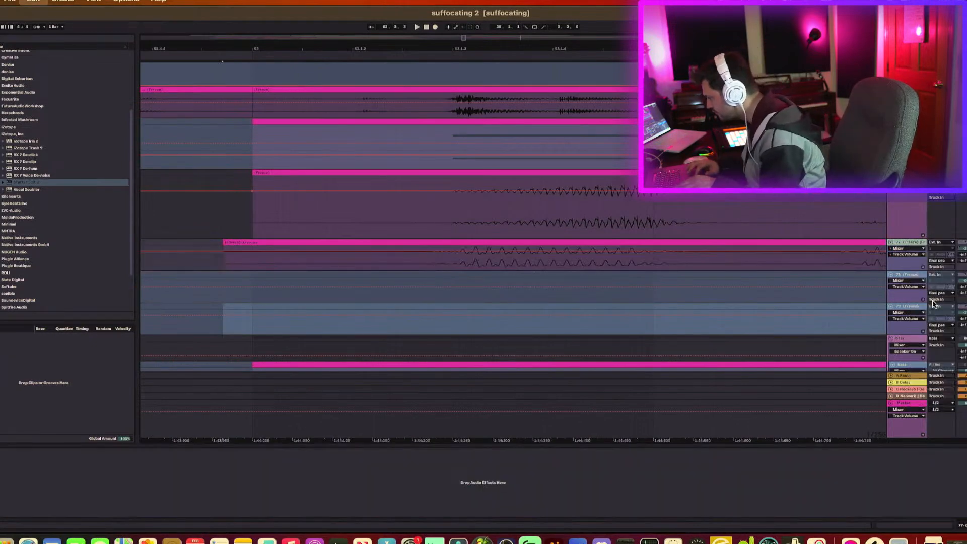
# Step: Flatten the frozen track 77 holding the bar 53 clip into an audio track
pyautogui.rightClick(912, 246)
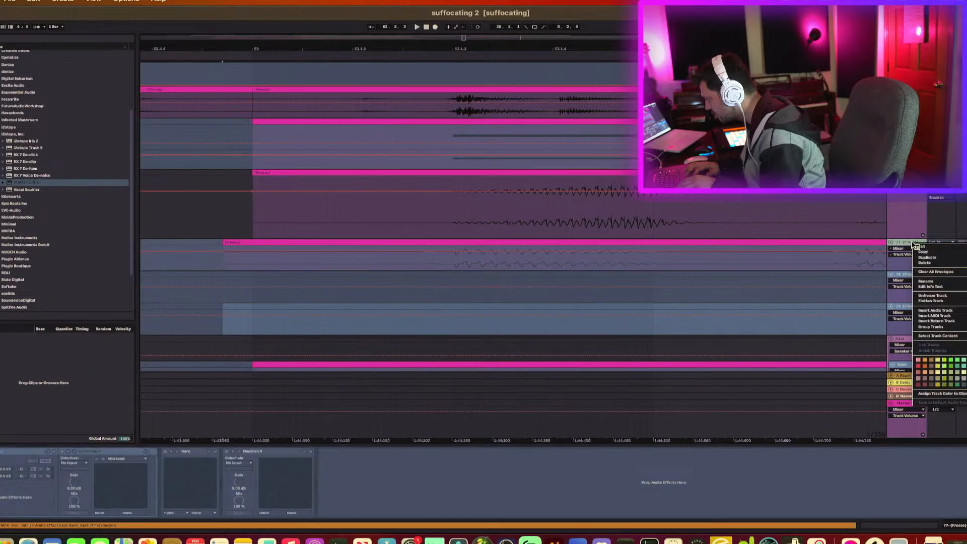
pyautogui.click(934, 301)
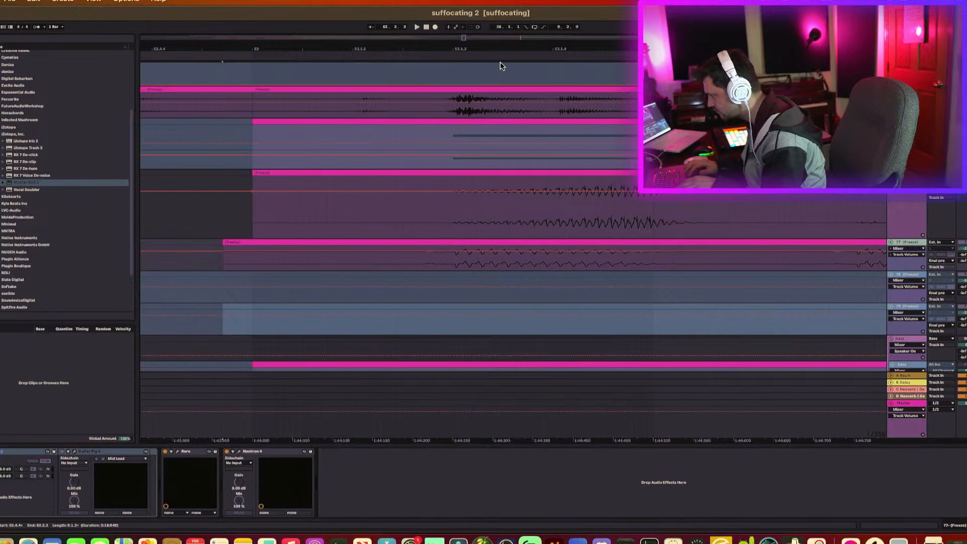
pyautogui.scroll(-6, 501, 66)
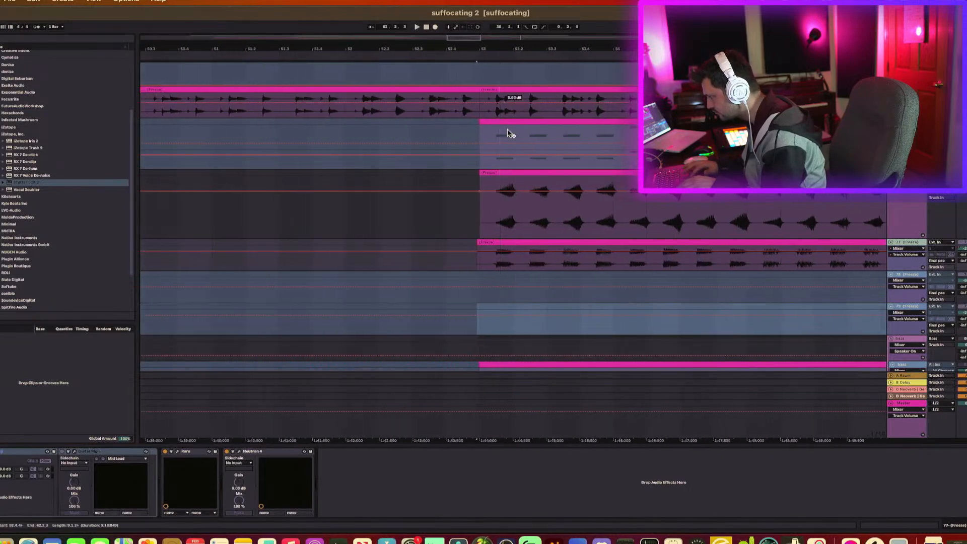
# Step: Unfreeze track 75-Vital and copy its Generic Compressor into the device chain of flattened track 77
pyautogui.click(479, 220)
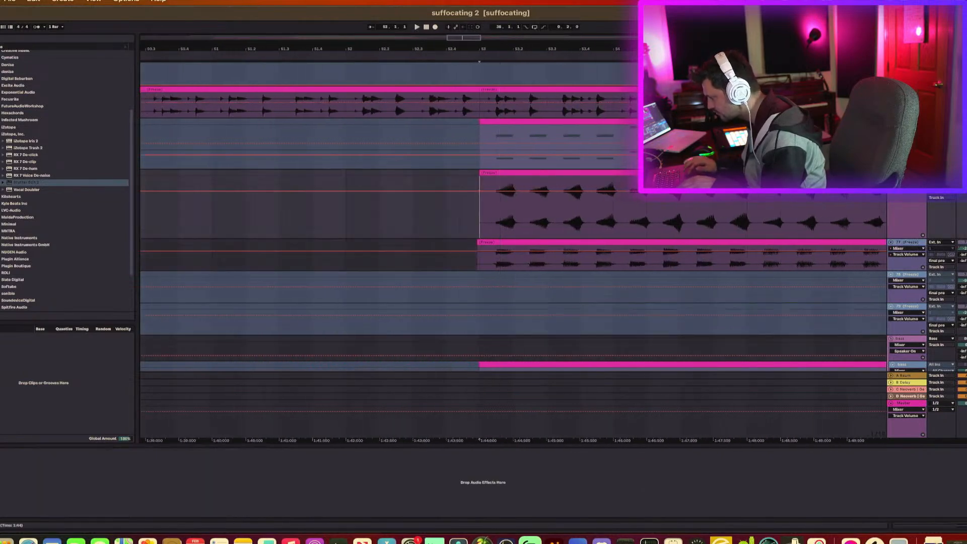
pyautogui.rightClick(915, 122)
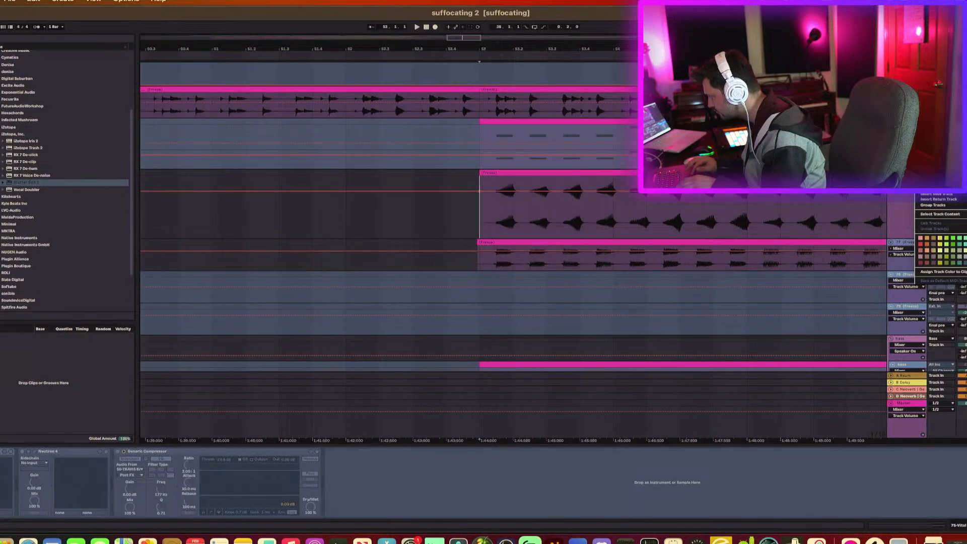
pyautogui.press('Escape')
pyautogui.click(159, 452)
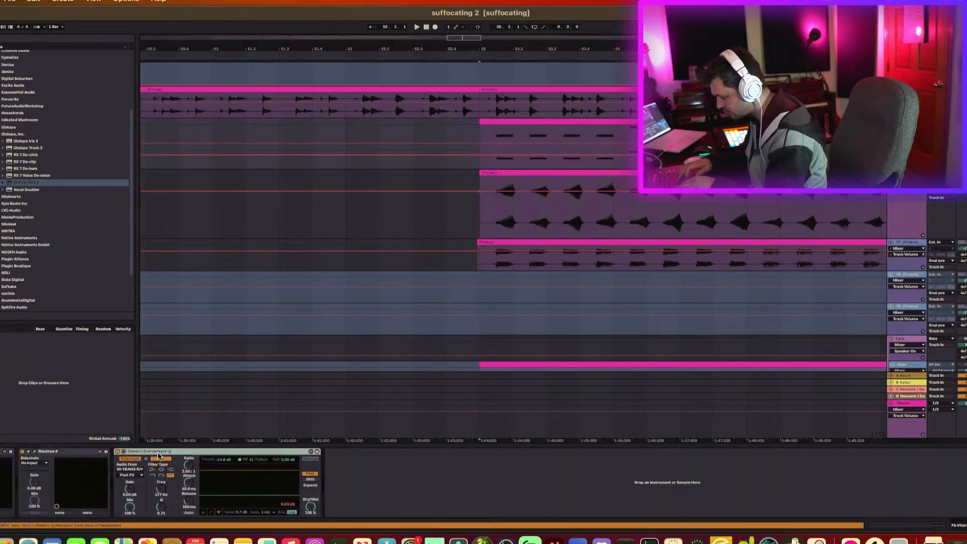
pyautogui.click(513, 266)
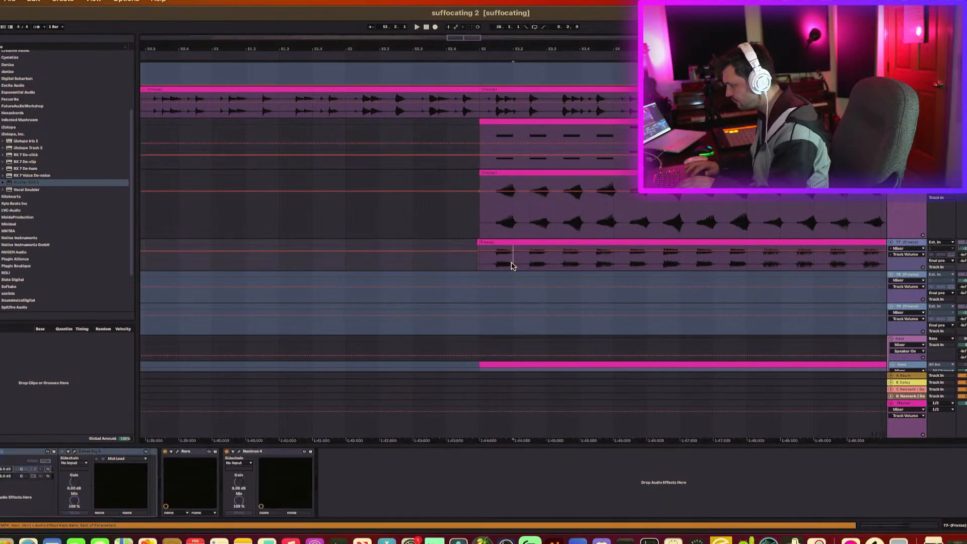
pyautogui.click(371, 499)
pyautogui.press('super+v')
# Step: Move the Generic Compressor behind Neutron 4 on track 77 and play the section from just after bar 53
pyautogui.click(487, 268)
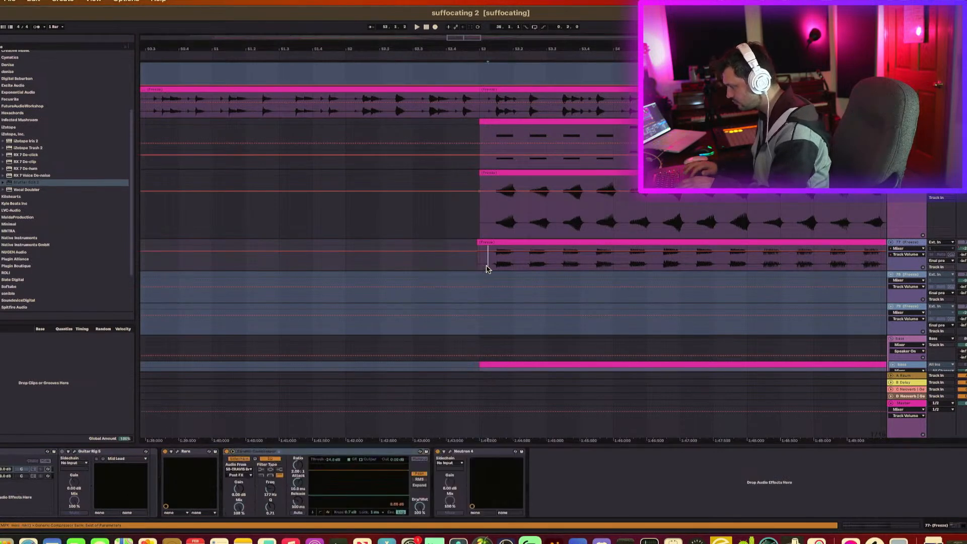
pyautogui.click(256, 457)
pyautogui.click(649, 499)
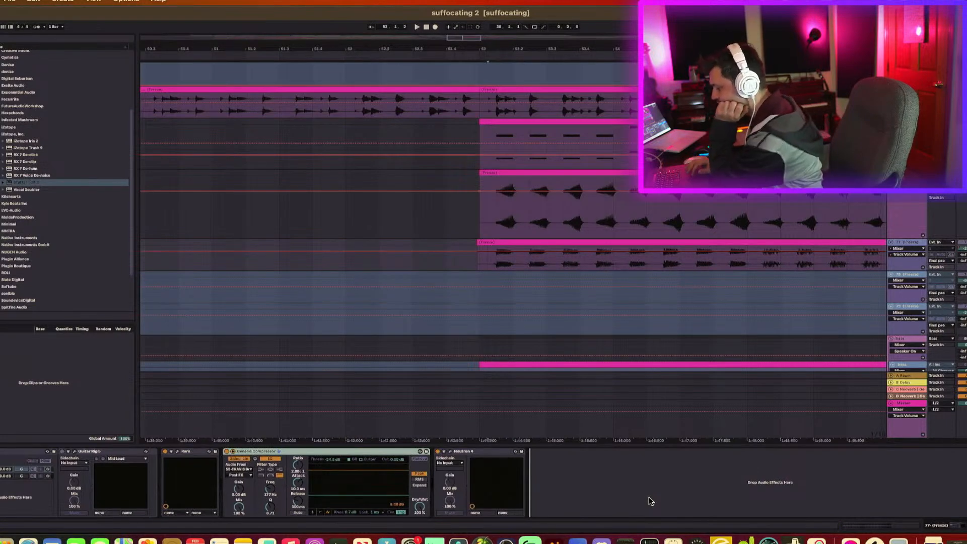
pyautogui.moveTo(649, 501); pyautogui.dragTo(649, 501)
pyautogui.press('space')
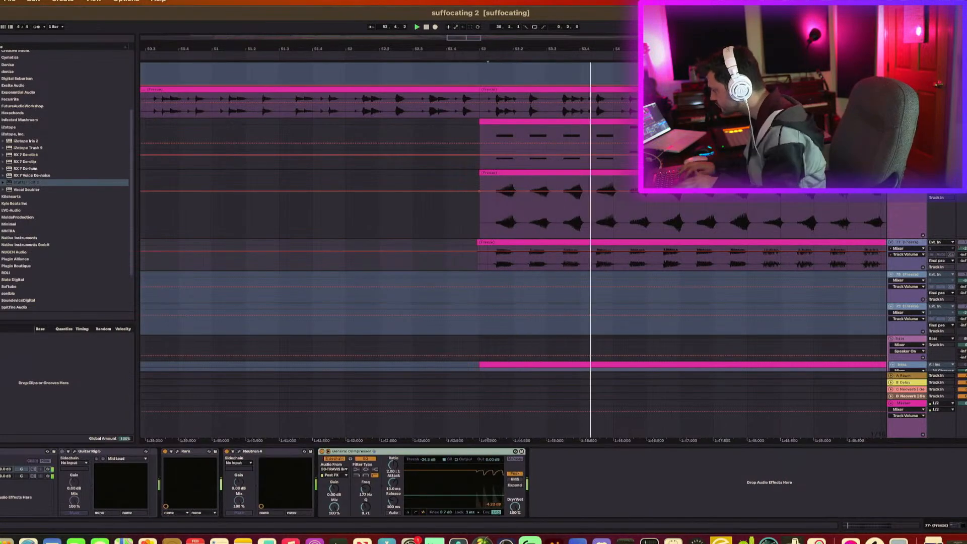
pyautogui.click(488, 257)
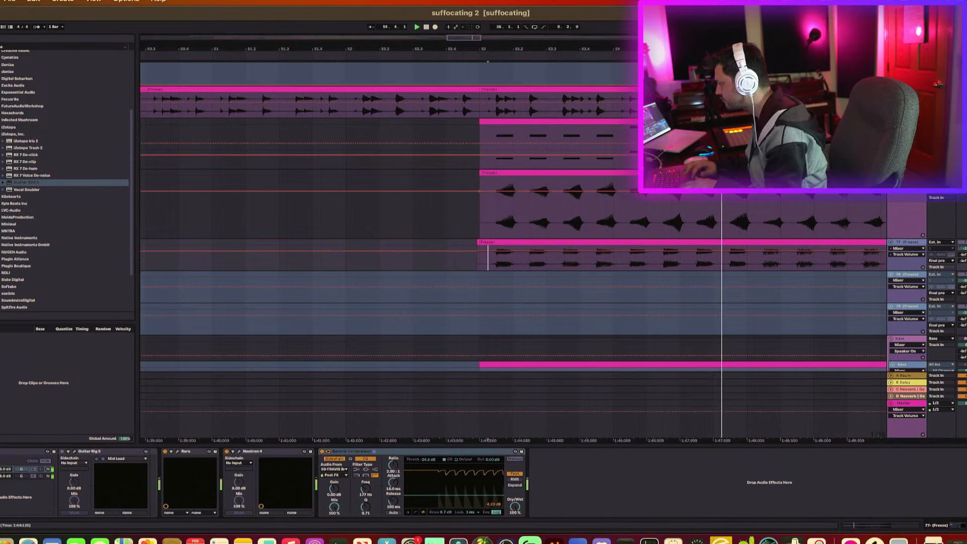
# Step: Select the first hit of the bar 53 clip on track 77 and enlarge the track's height to inspect its waveform
pyautogui.scroll(-8, 721, 222)
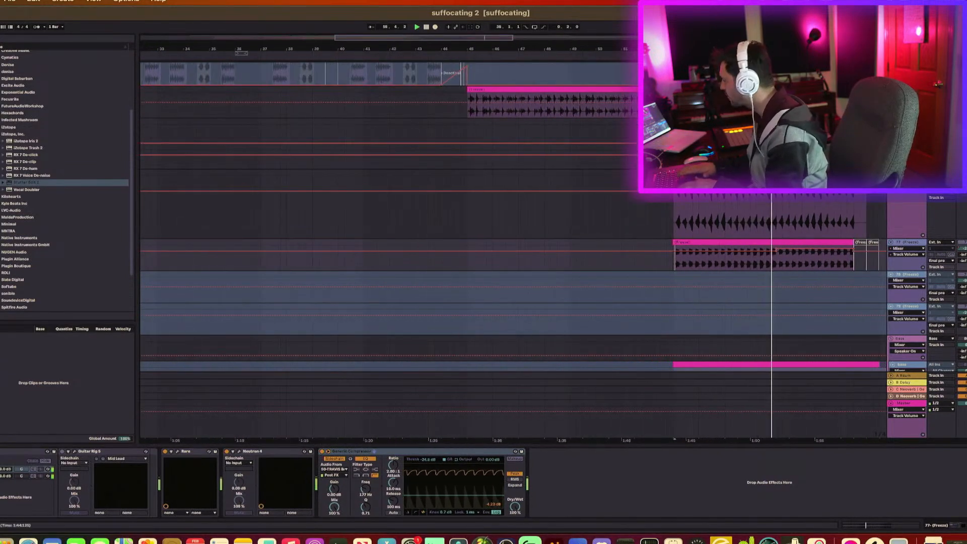
pyautogui.scroll(10, 683, 257)
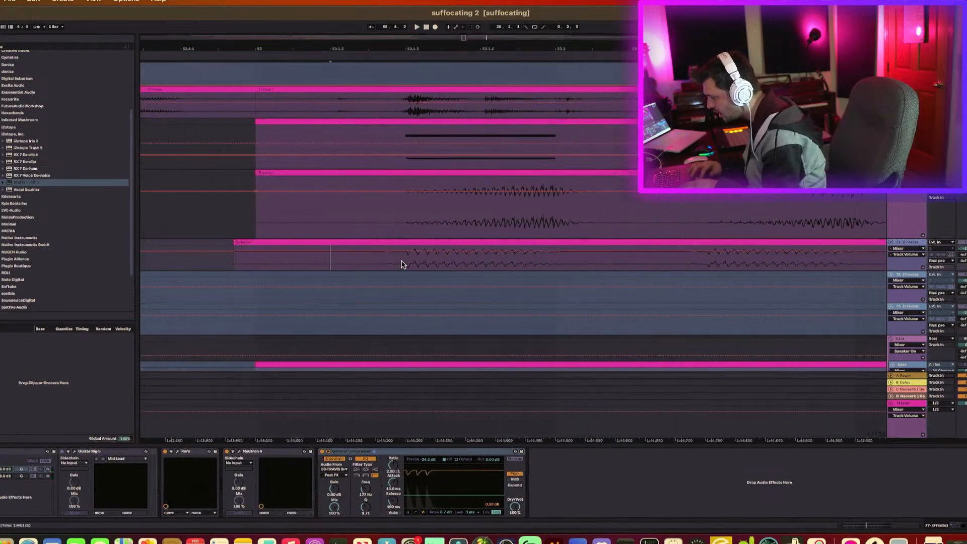
pyautogui.keyDown('shift'); pyautogui.click(556, 262); pyautogui.keyUp('shift')
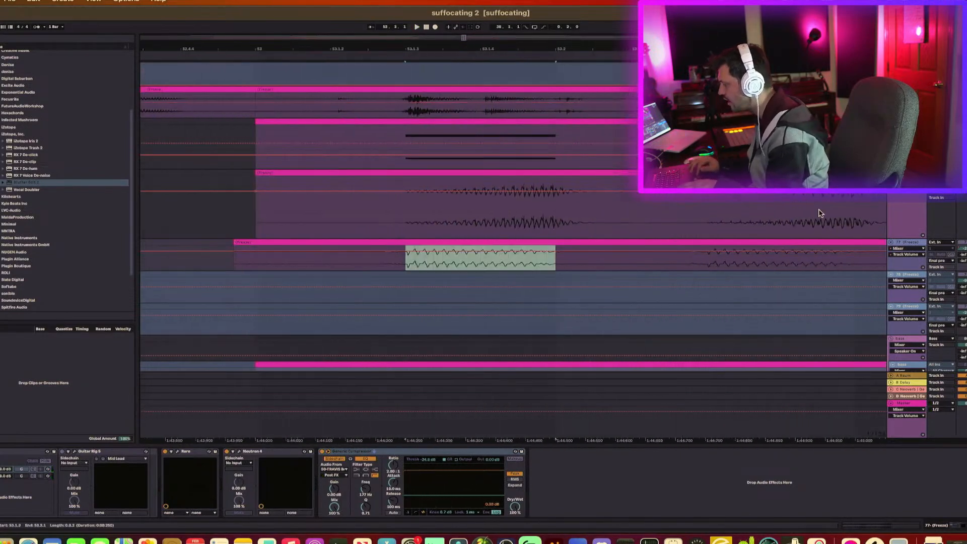
pyautogui.moveTo(898, 269); pyautogui.dragTo(899, 333)
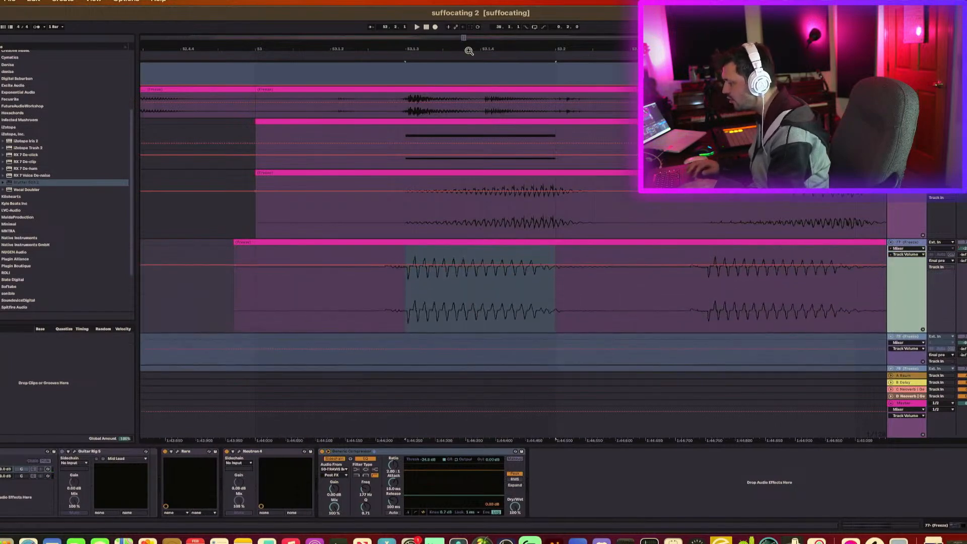
# Step: Play the section from the selected hit just after bar 53 and collapse track 75-Vital
pyautogui.moveTo(469, 50); pyautogui.dragTo(470, 10)
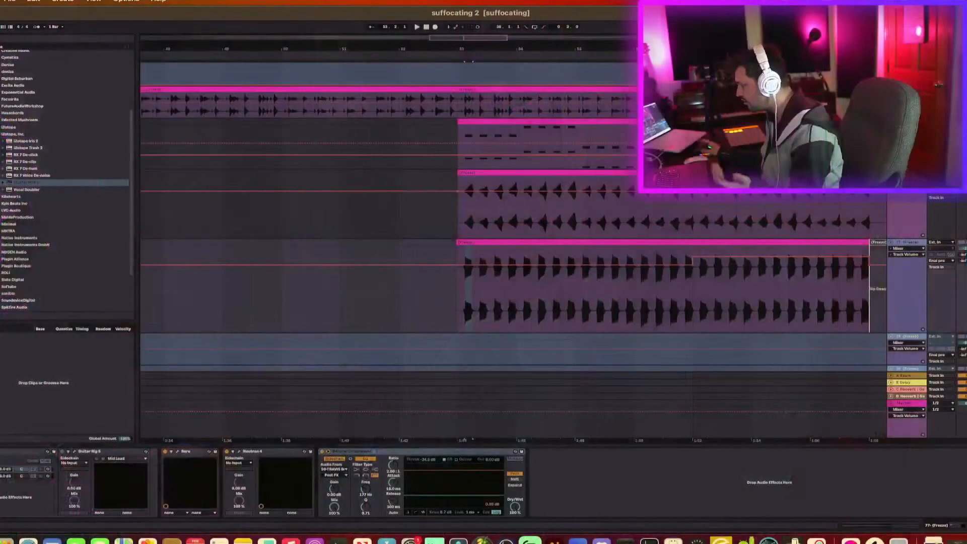
pyautogui.press('space')
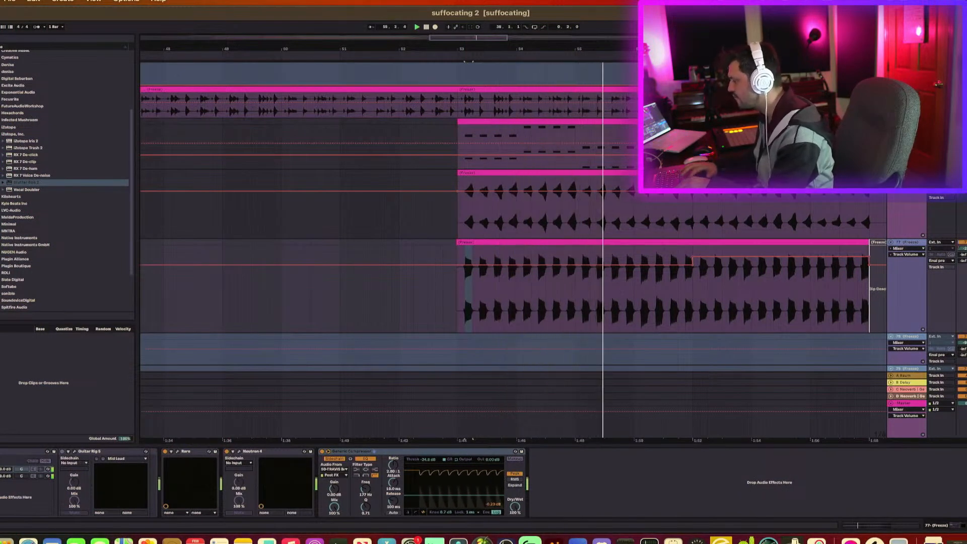
pyautogui.moveTo(689, 49); pyautogui.dragTo(689, 22)
pyautogui.scroll(-3, 756, 187)
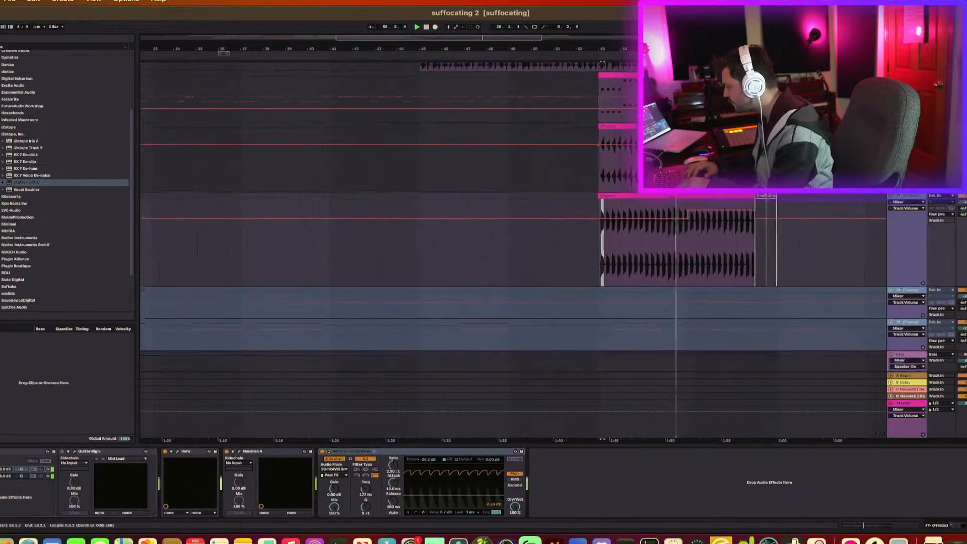
pyautogui.scroll(3, 770, 196)
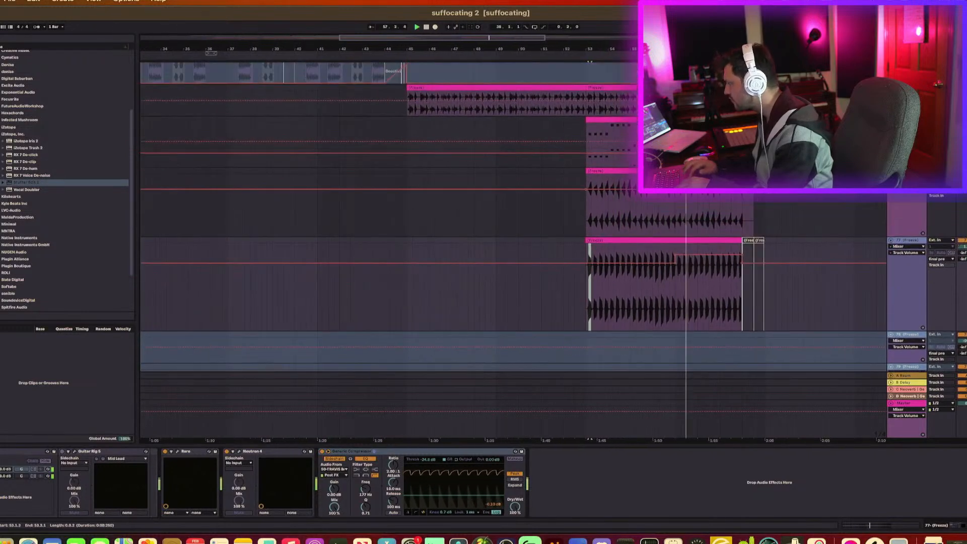
pyautogui.click(891, 120)
# Step: Examine the remaining tracks during playback, including the contents of the drums audio group, and return to the bar 53 clips on track 77
pyautogui.scroll(-4, 747, 191)
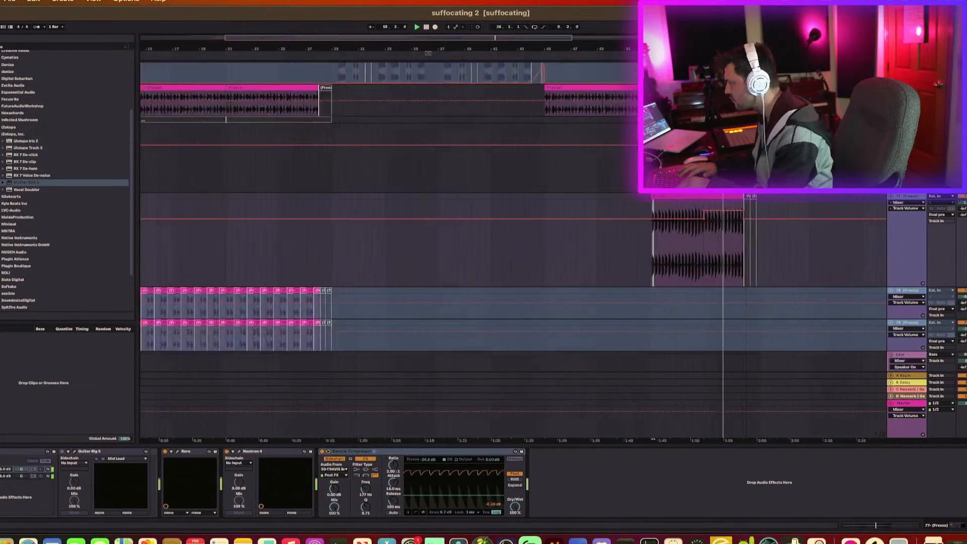
pyautogui.scroll(6, 742, 196)
pyautogui.scroll(20, 743, 196)
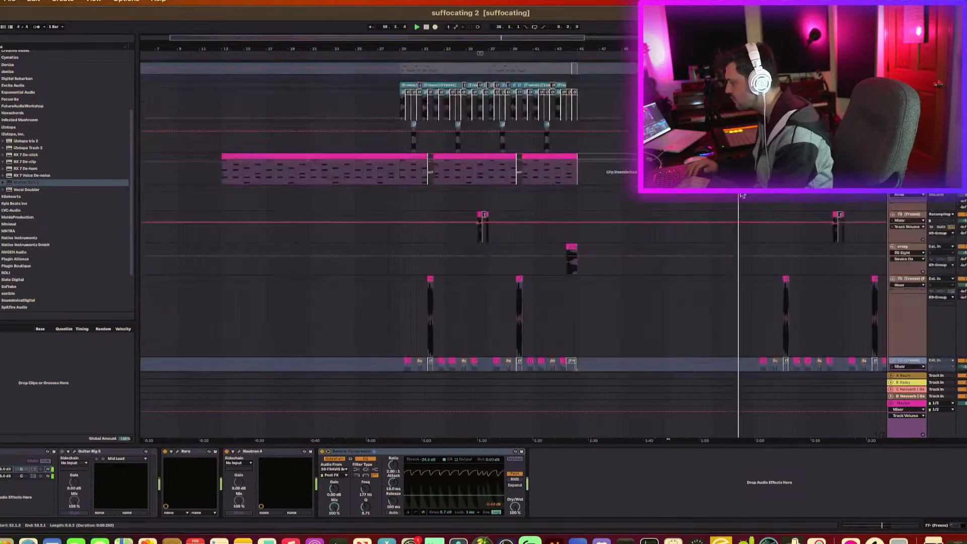
pyautogui.scroll(1, 742, 196)
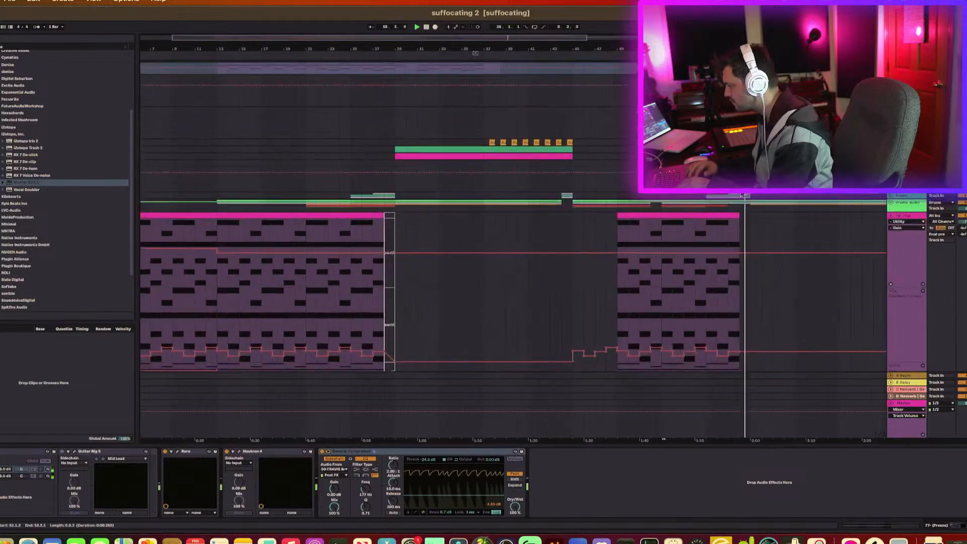
pyautogui.click(893, 204)
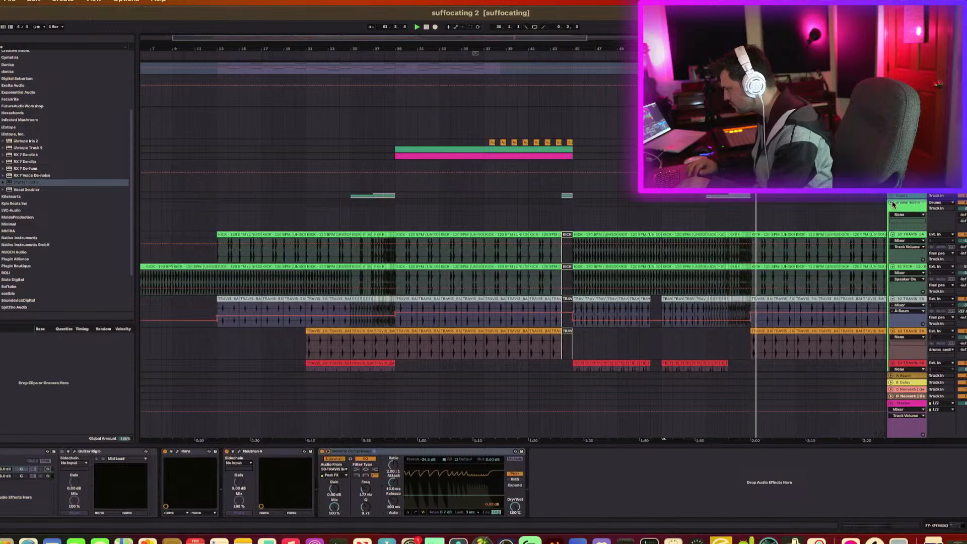
pyautogui.click(893, 204)
pyautogui.scroll(-10, 773, 288)
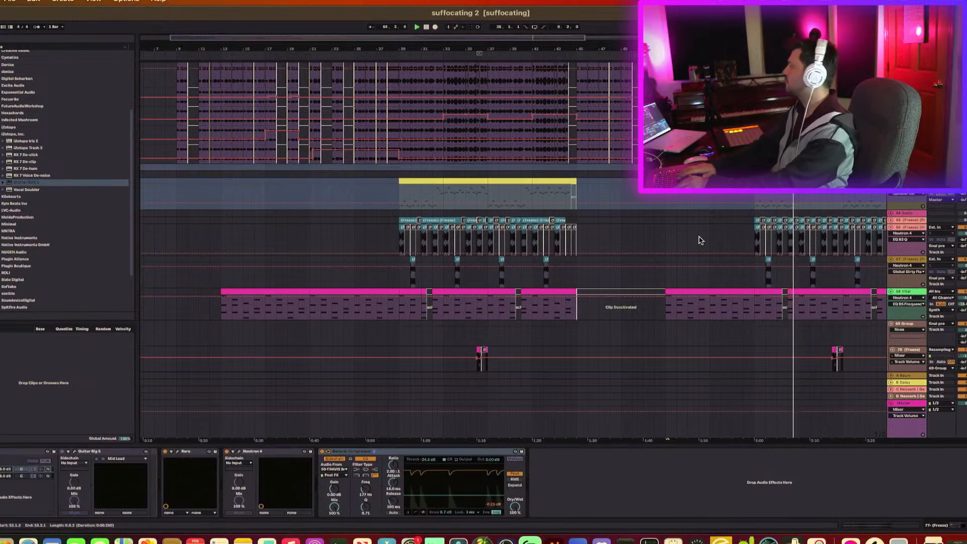
pyautogui.scroll(-5, 699, 240)
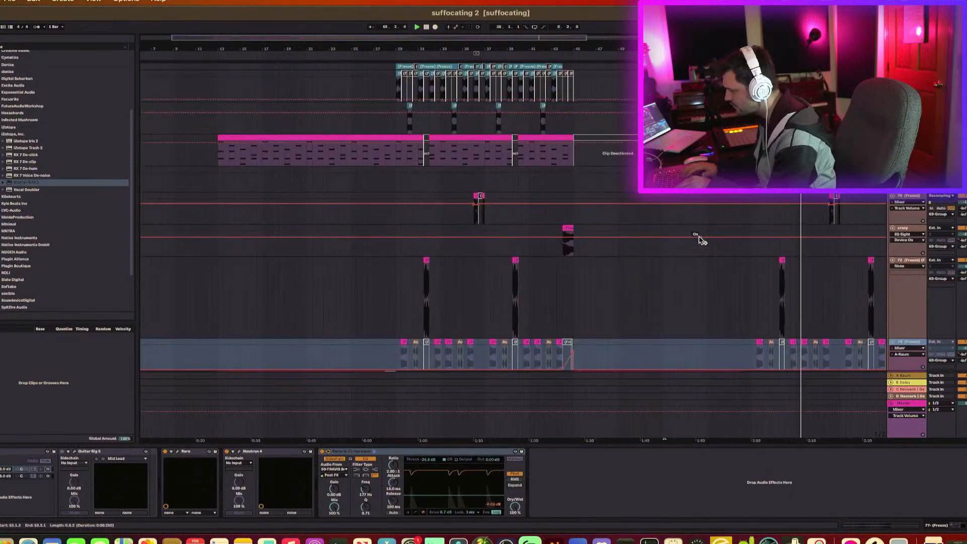
pyautogui.hscroll(5, 699, 240)
pyautogui.scroll(-5, 699, 240)
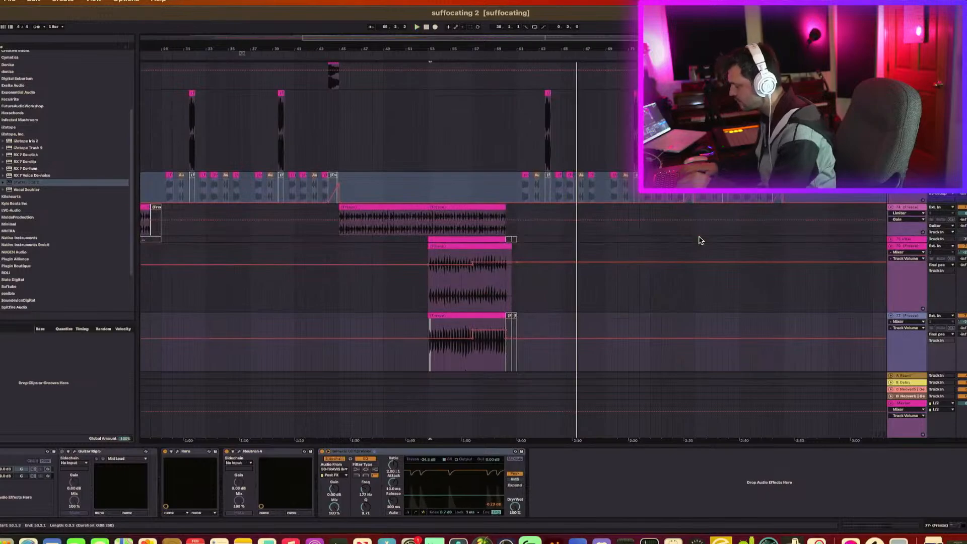